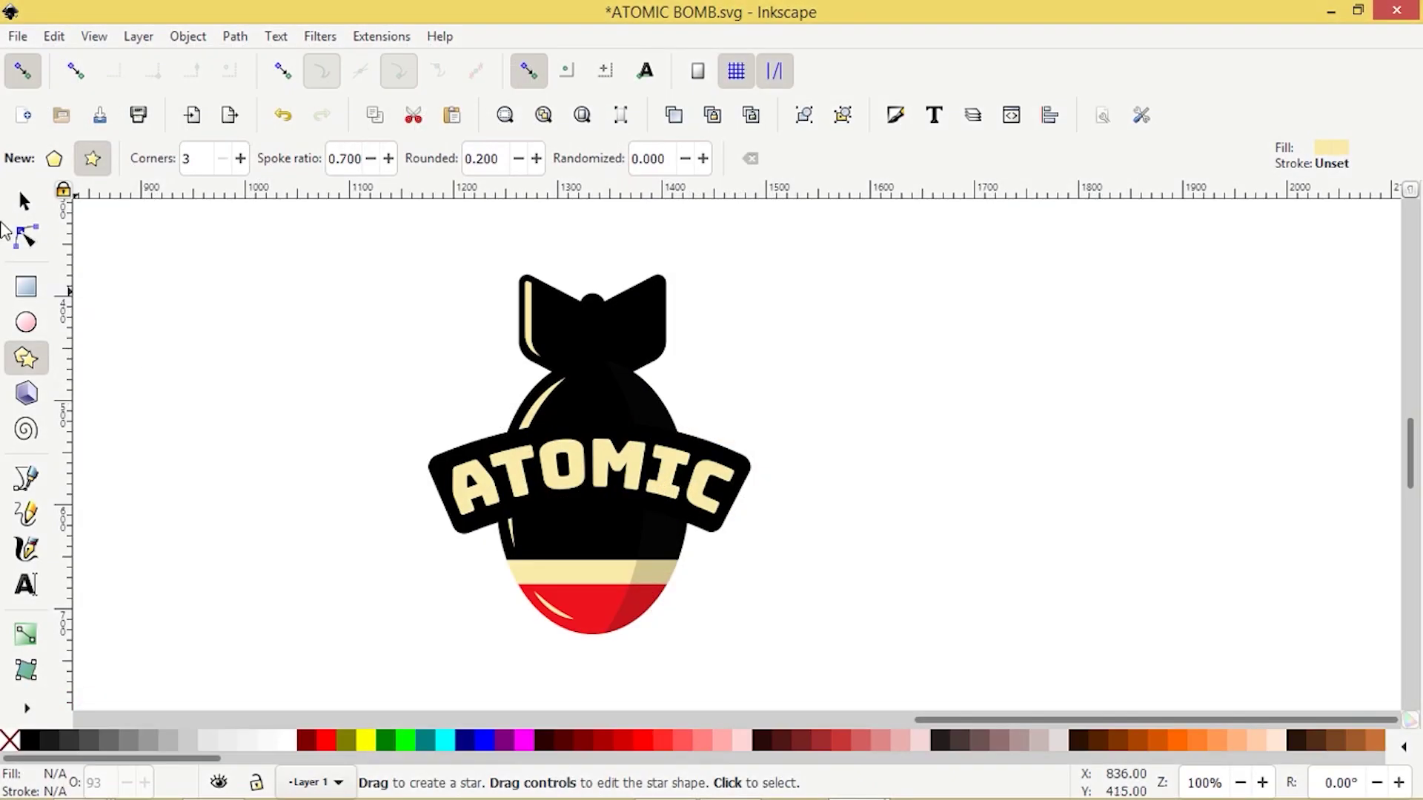
Group all the objects of the finished bomb logo and move the group to the right, leaving empty canvas beside it
click(23, 201)
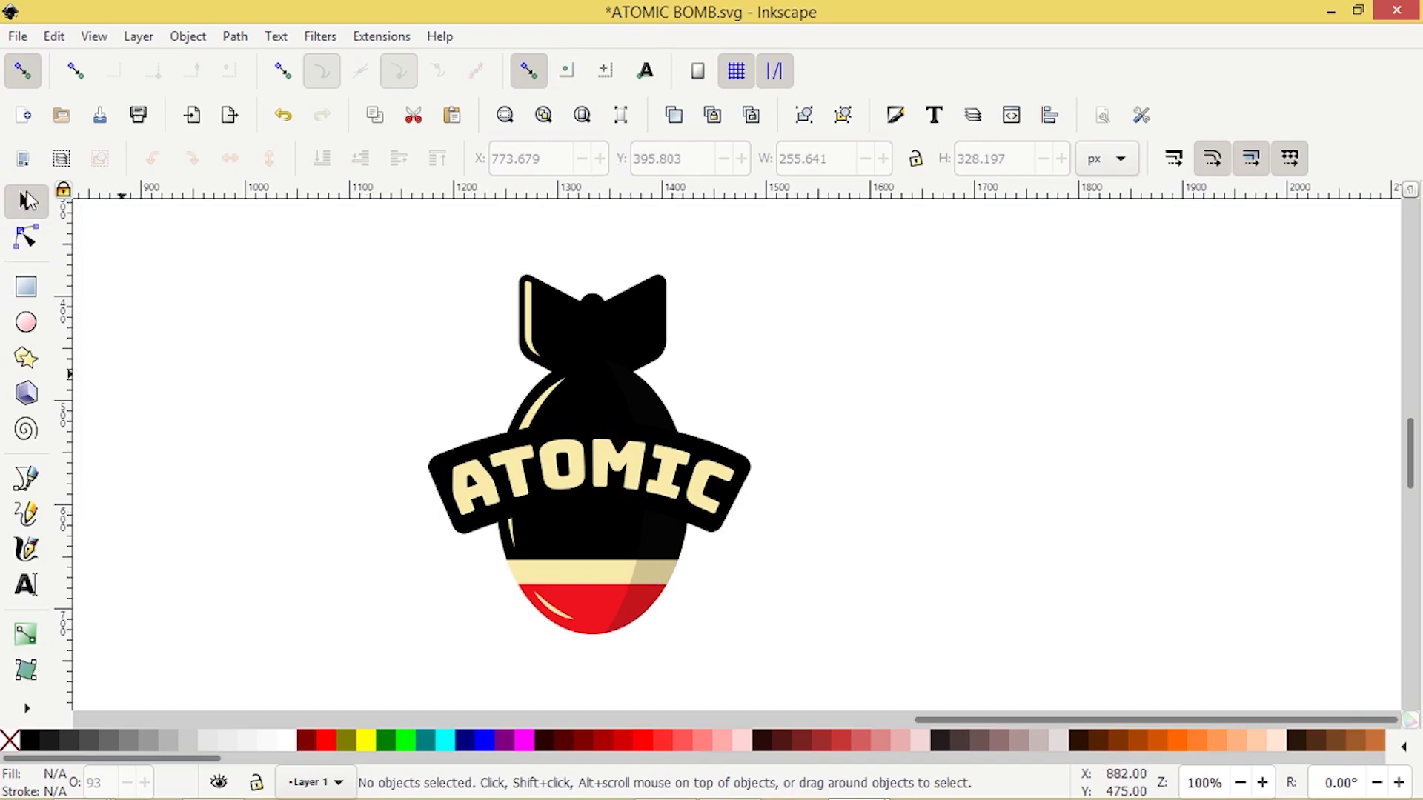
click(337, 248)
drag(709, 594, 800, 635)
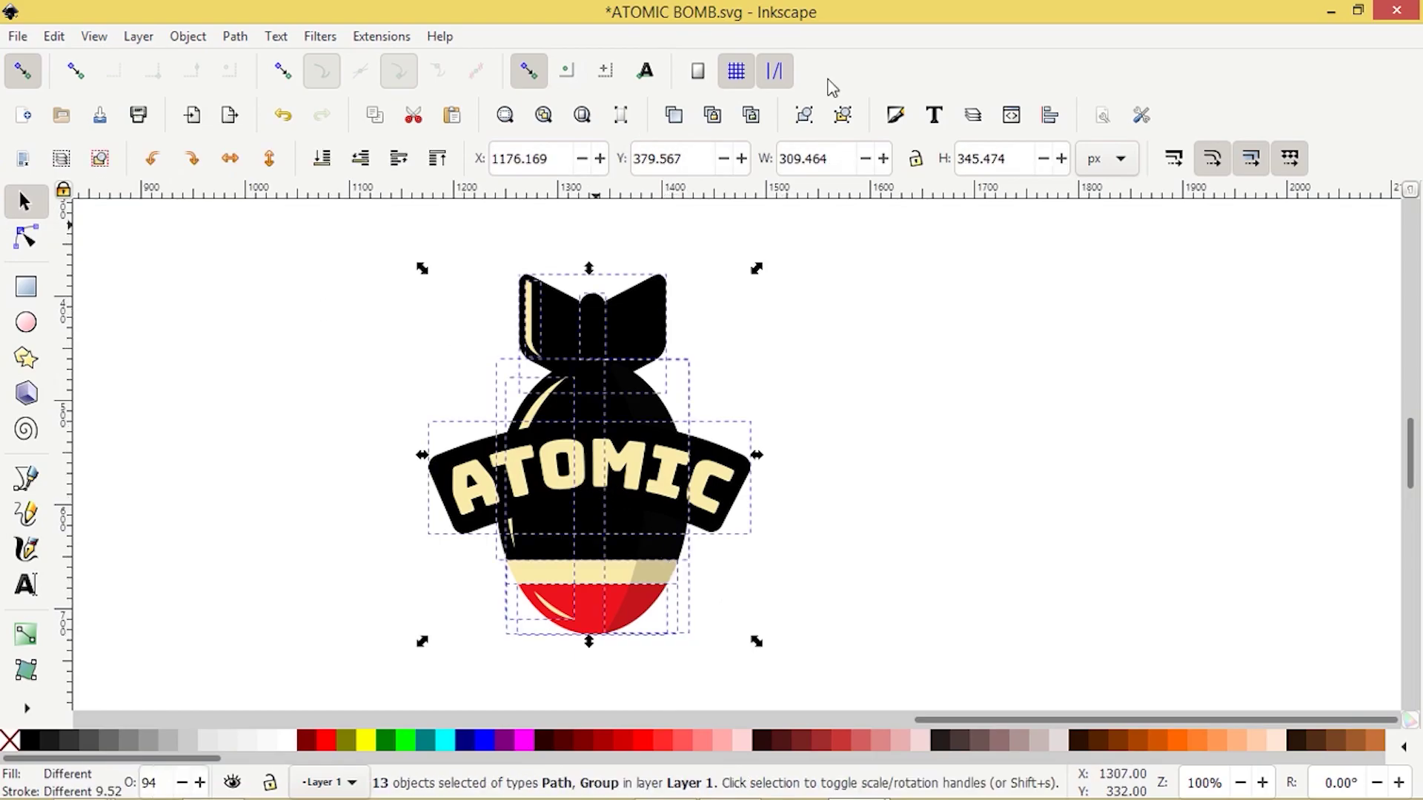
click(814, 115)
drag(621, 411, 1025, 401)
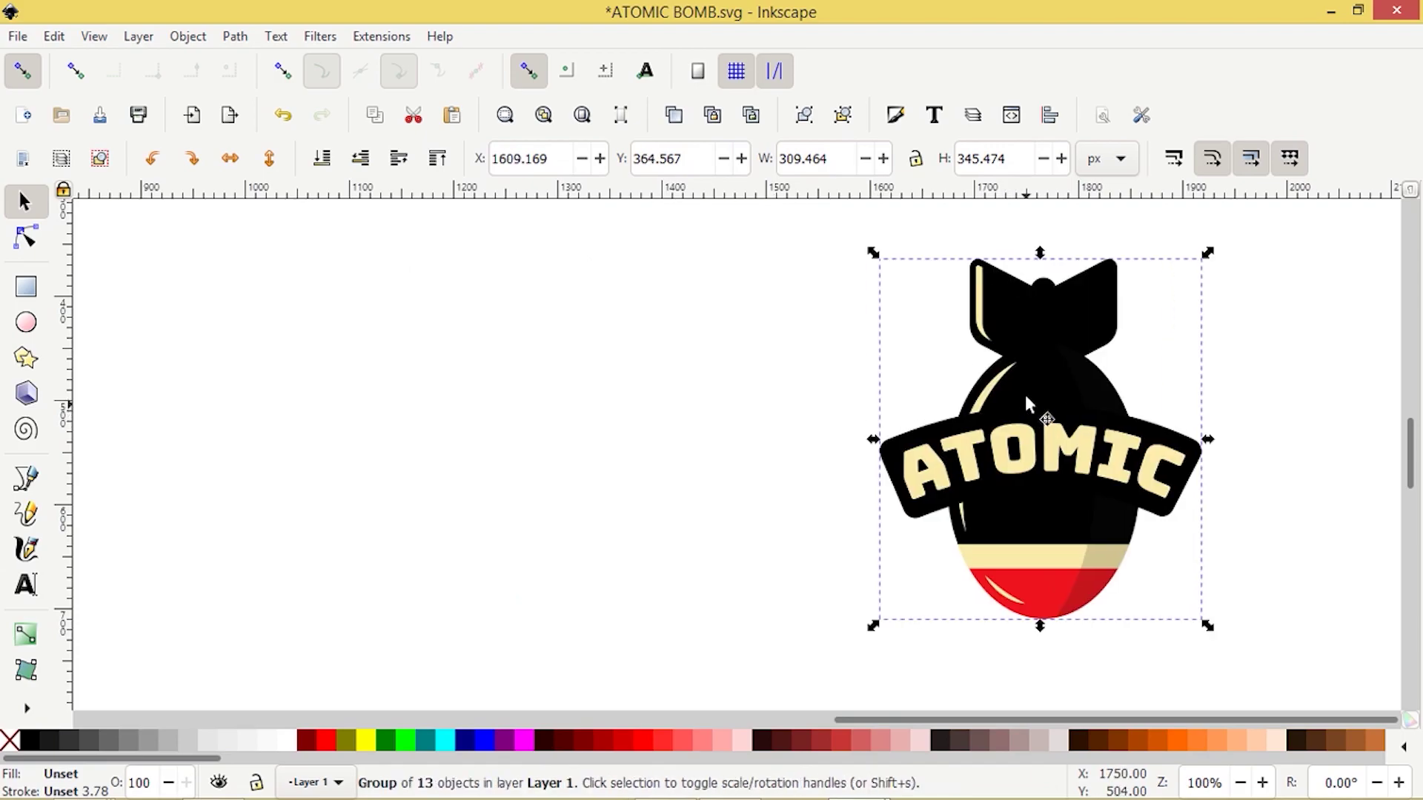
Bring up Align and Distribute and Fill and Stroke, and draw a black-filled ellipse about 182 by 258 px beside the logo
click(1051, 115)
click(901, 117)
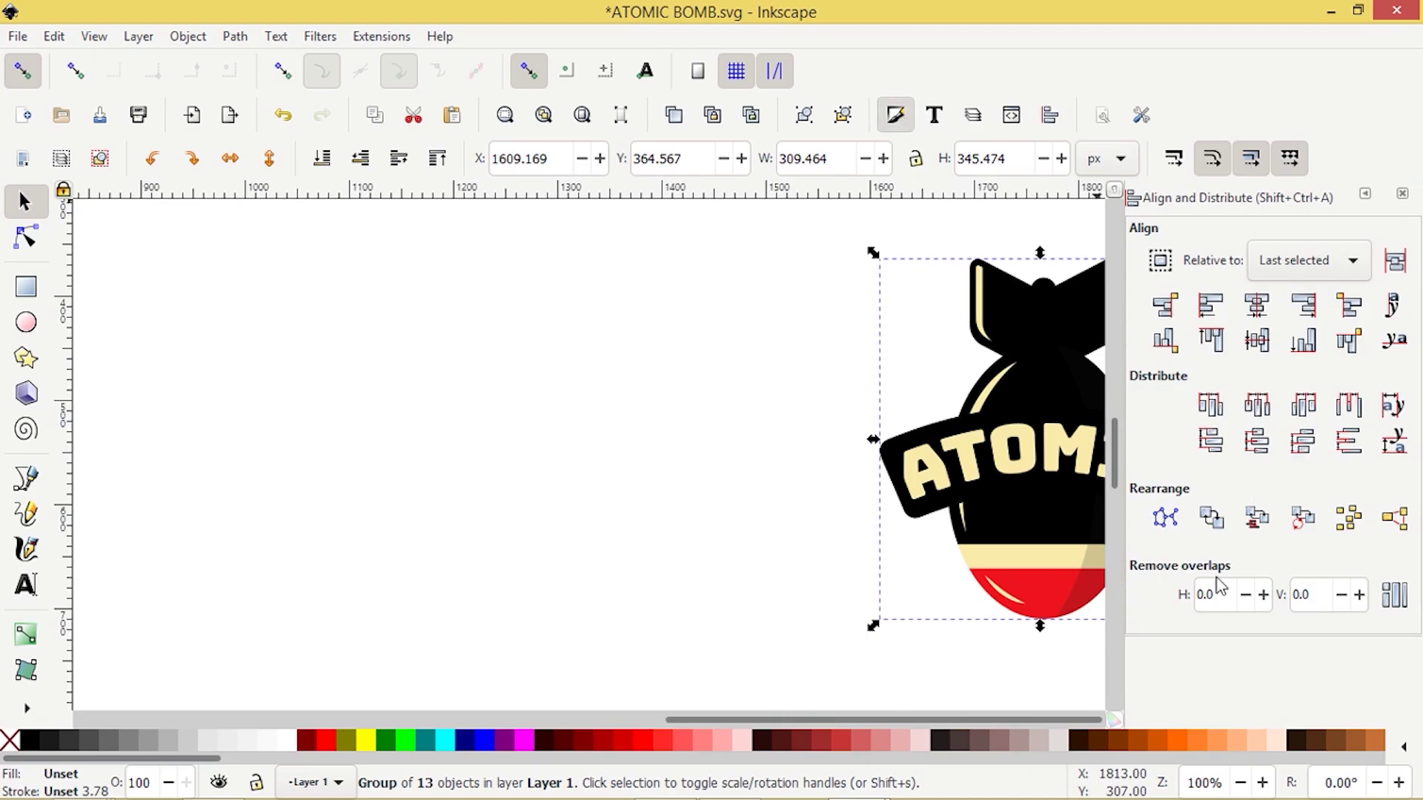
click(27, 324)
mouse_move(506, 373)
mouse_down()
mouse_move(538, 380)
mouse_move(666, 632)
mouse_up()
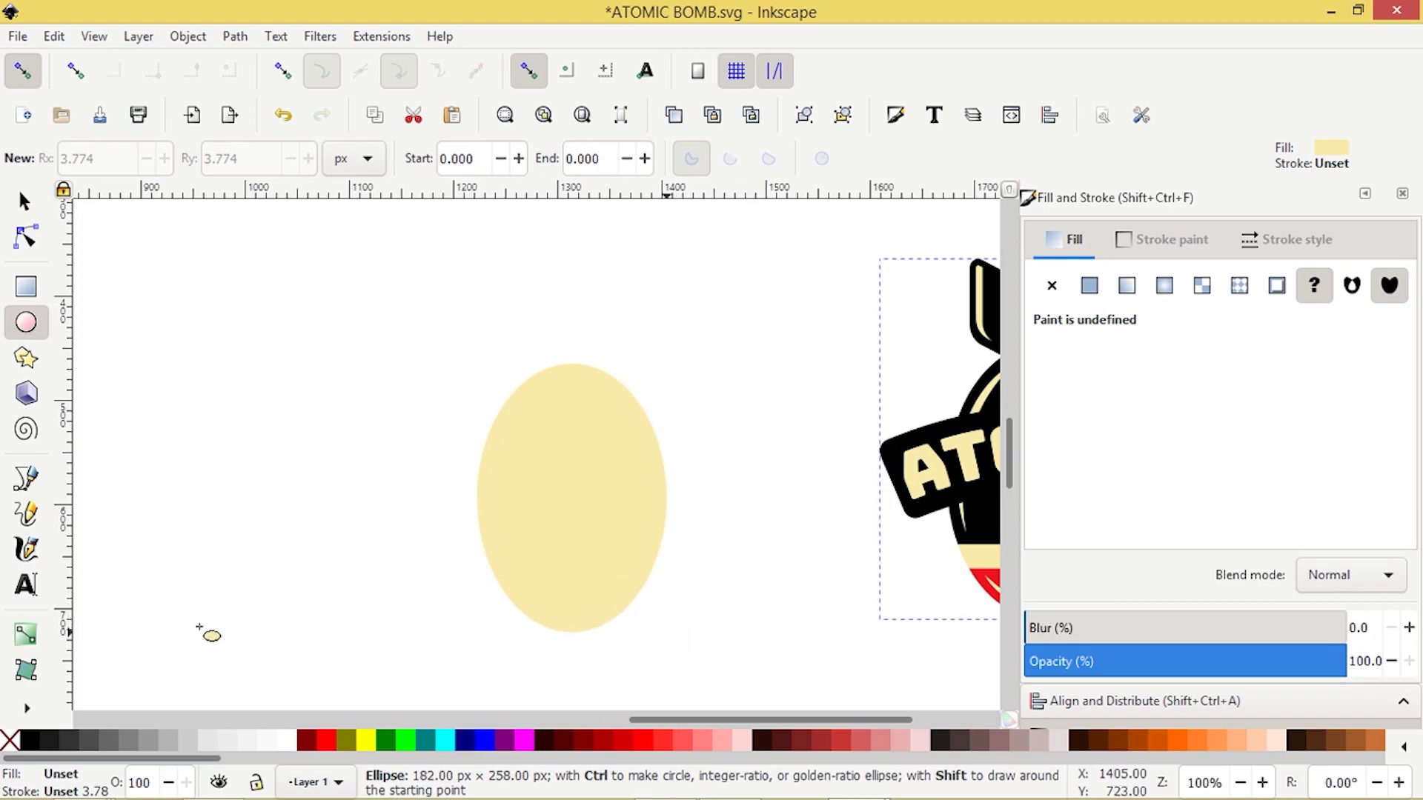
click(31, 739)
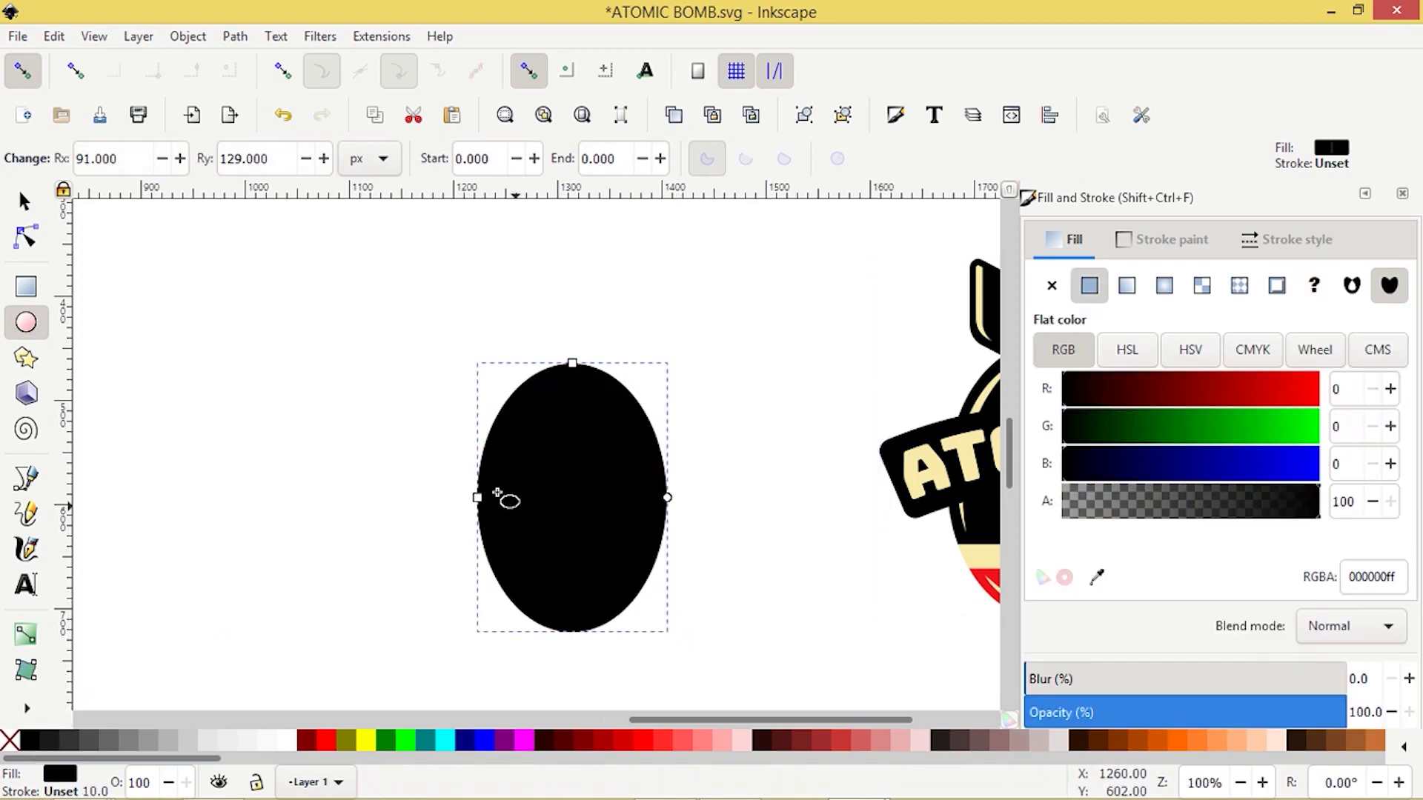
Duplicate the black ellipse in place and fill the duplicate with red
click(25, 201)
scroll(263, 422, down, 1)
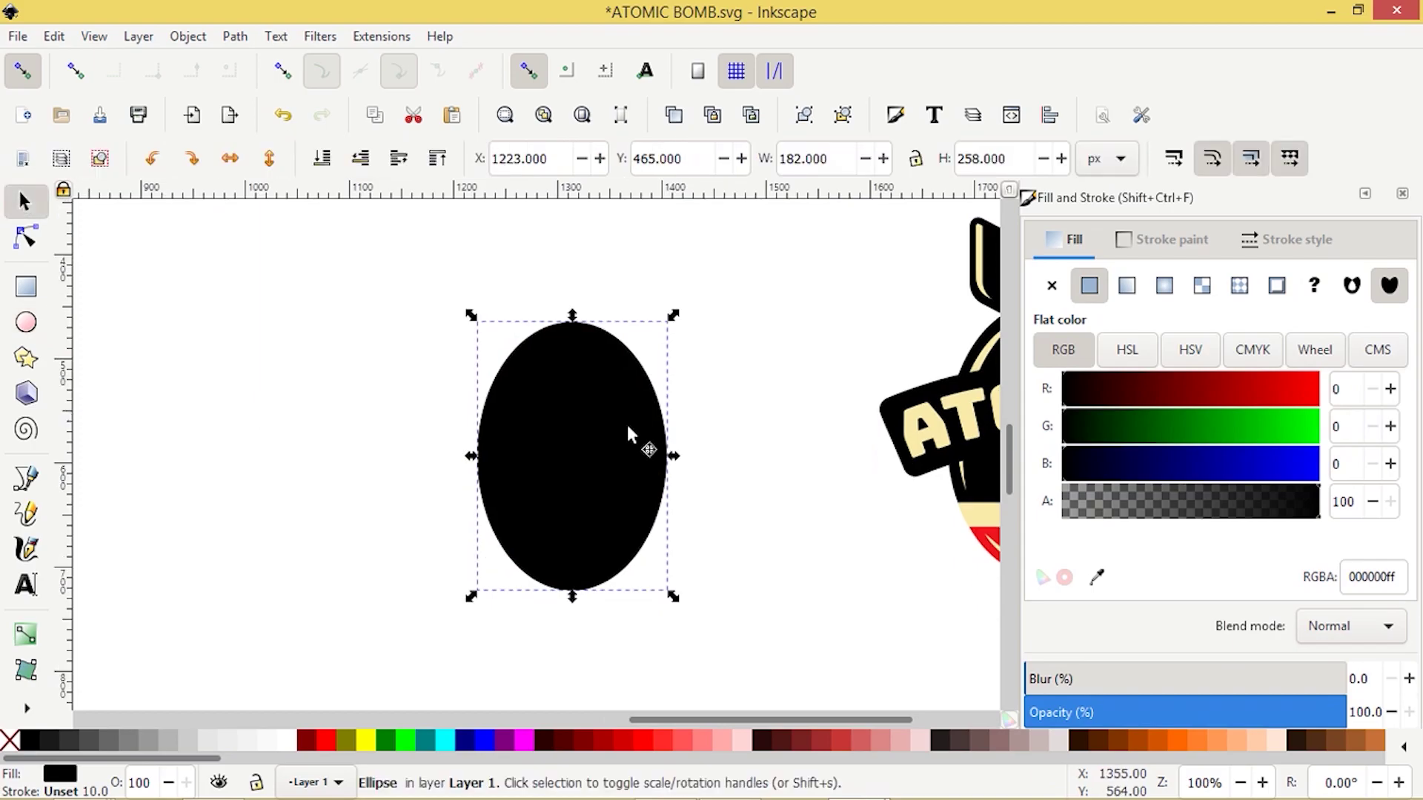
right_click(544, 443)
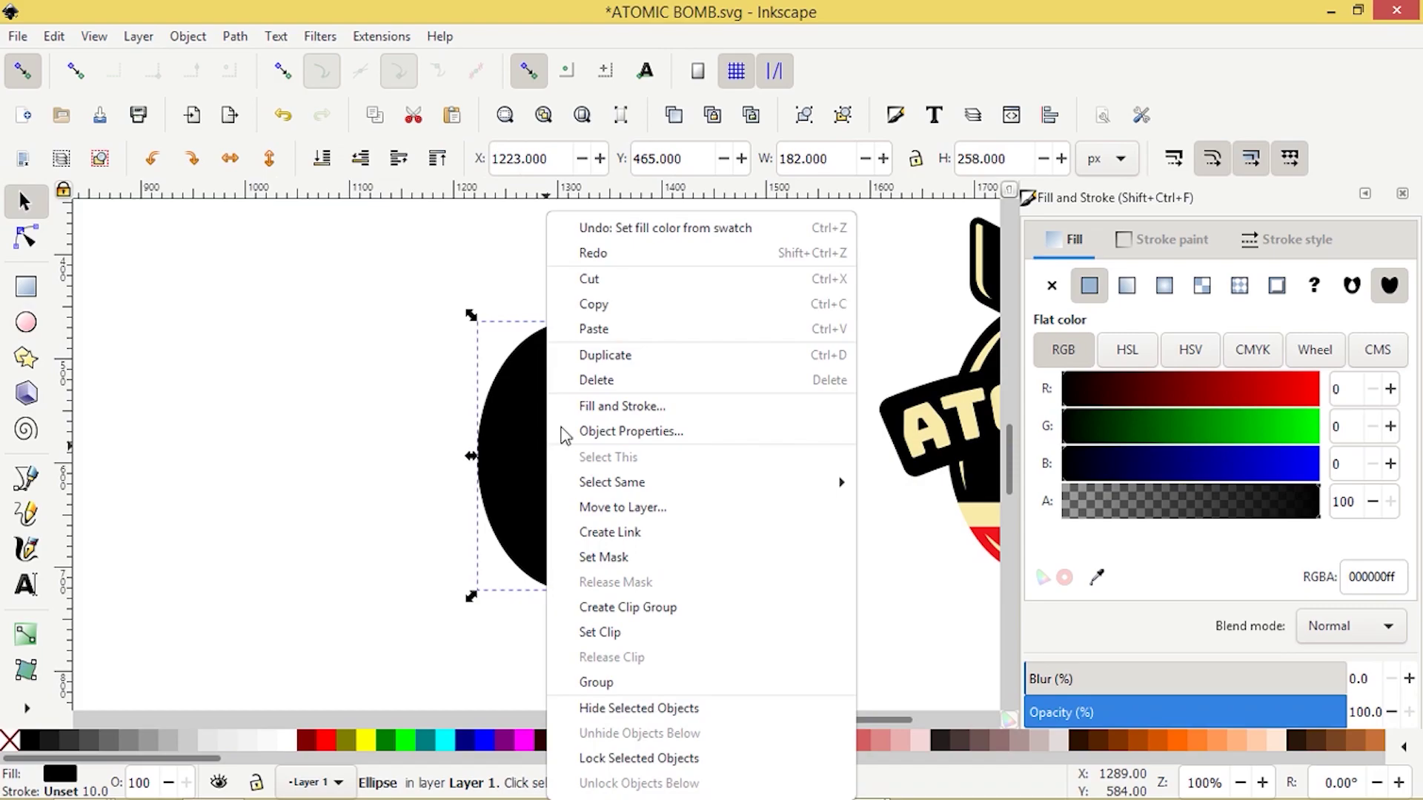
click(615, 357)
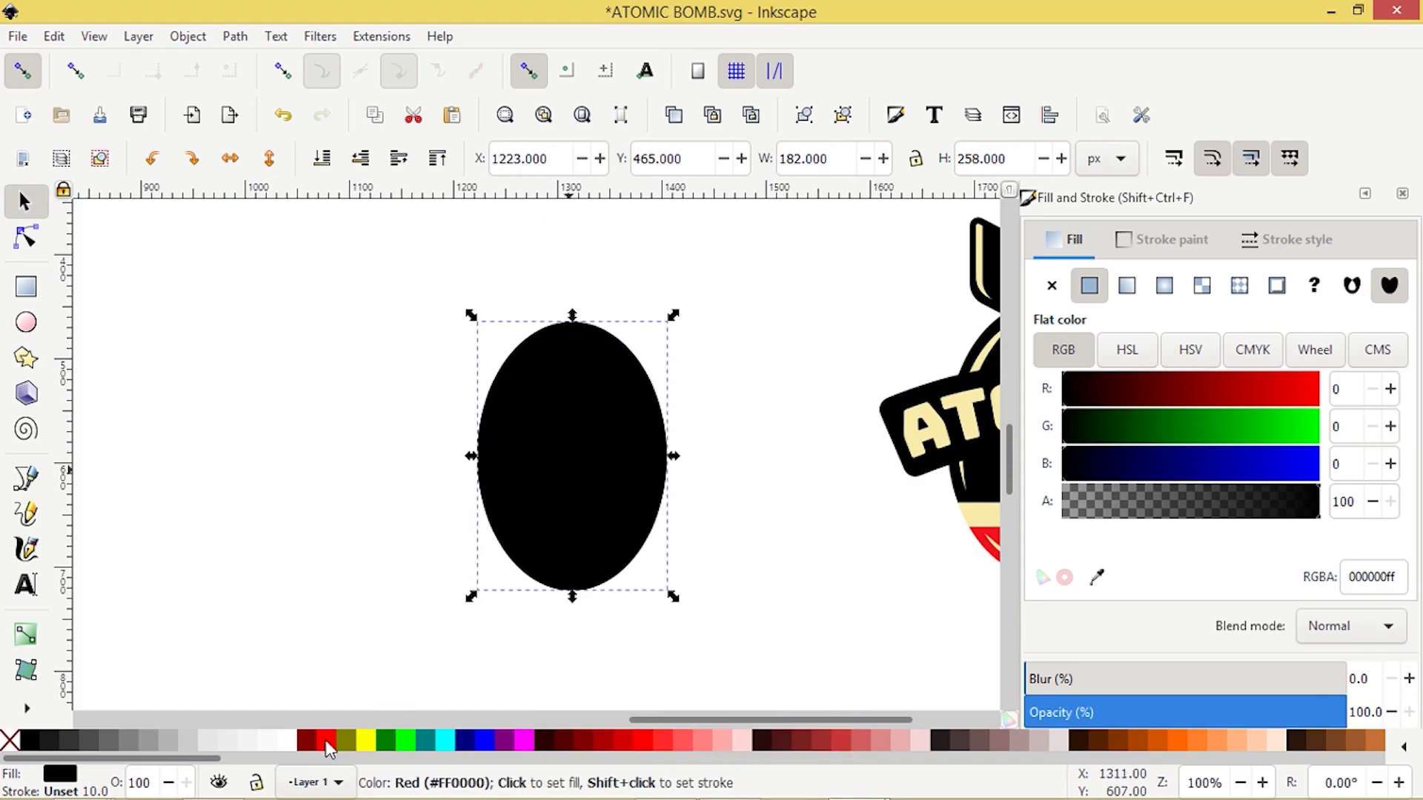
click(326, 740)
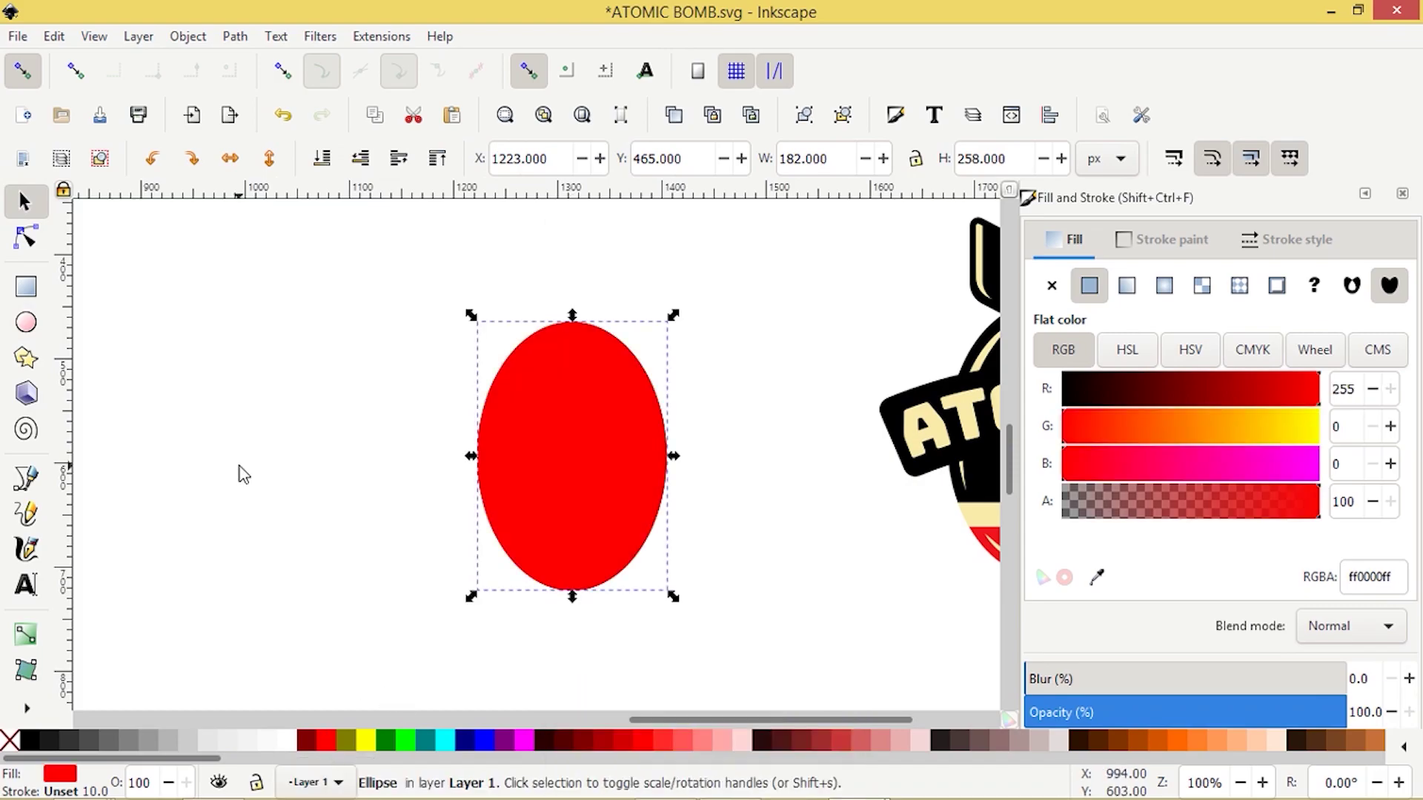
Draw a teal rectangle about 360 by 35 px horizontally across the lower part of the red ellipse, extending past both sides
click(25, 287)
drag(395, 494, 758, 527)
click(444, 740)
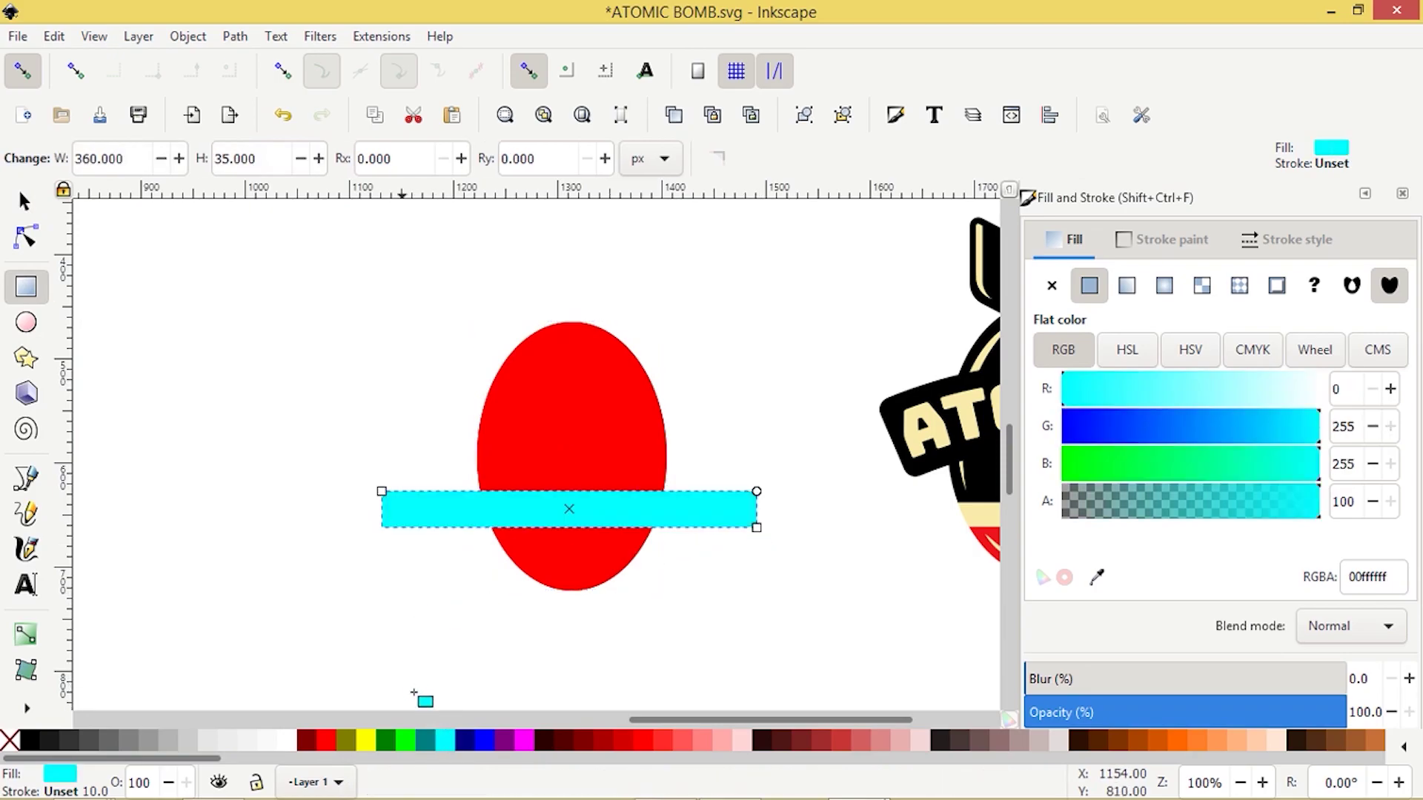
click(424, 739)
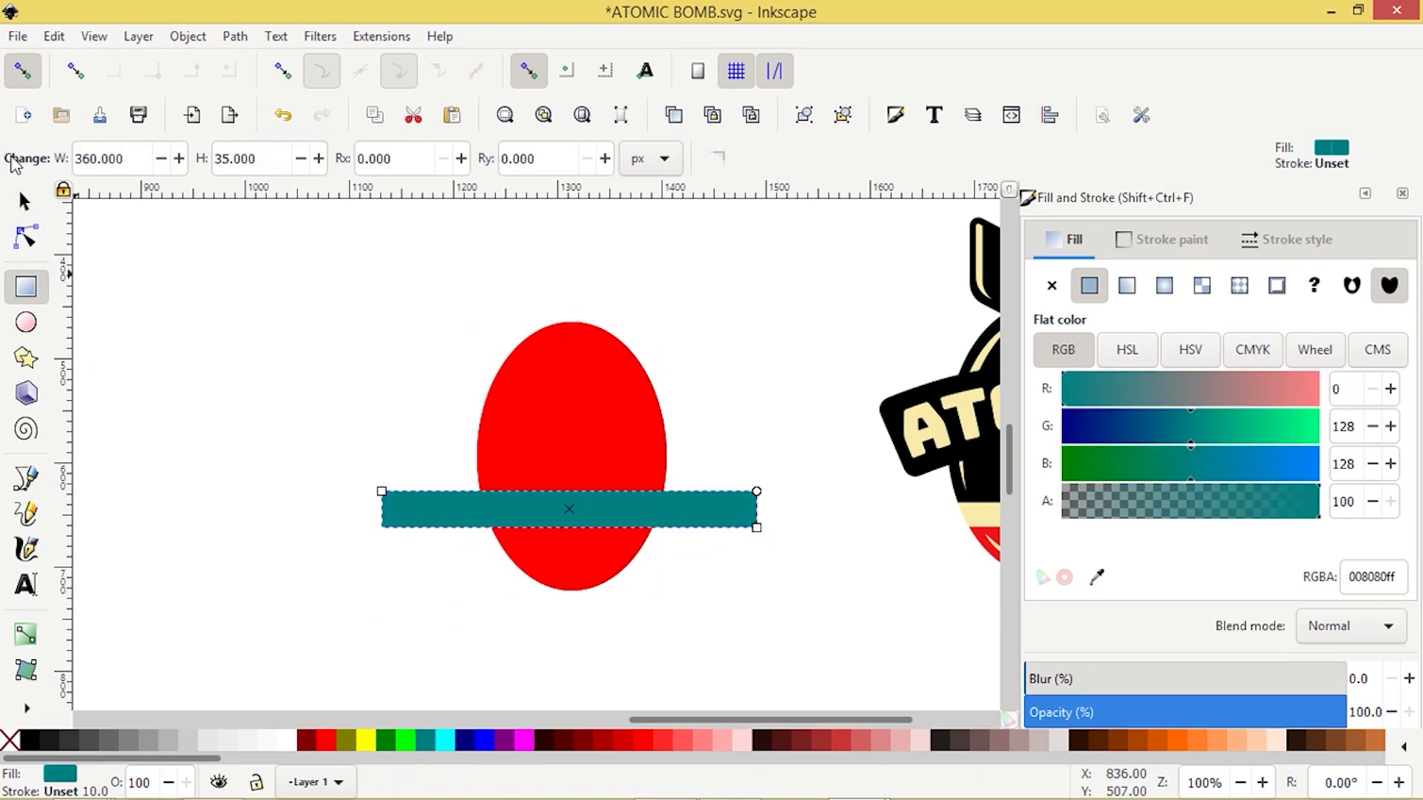
click(22, 200)
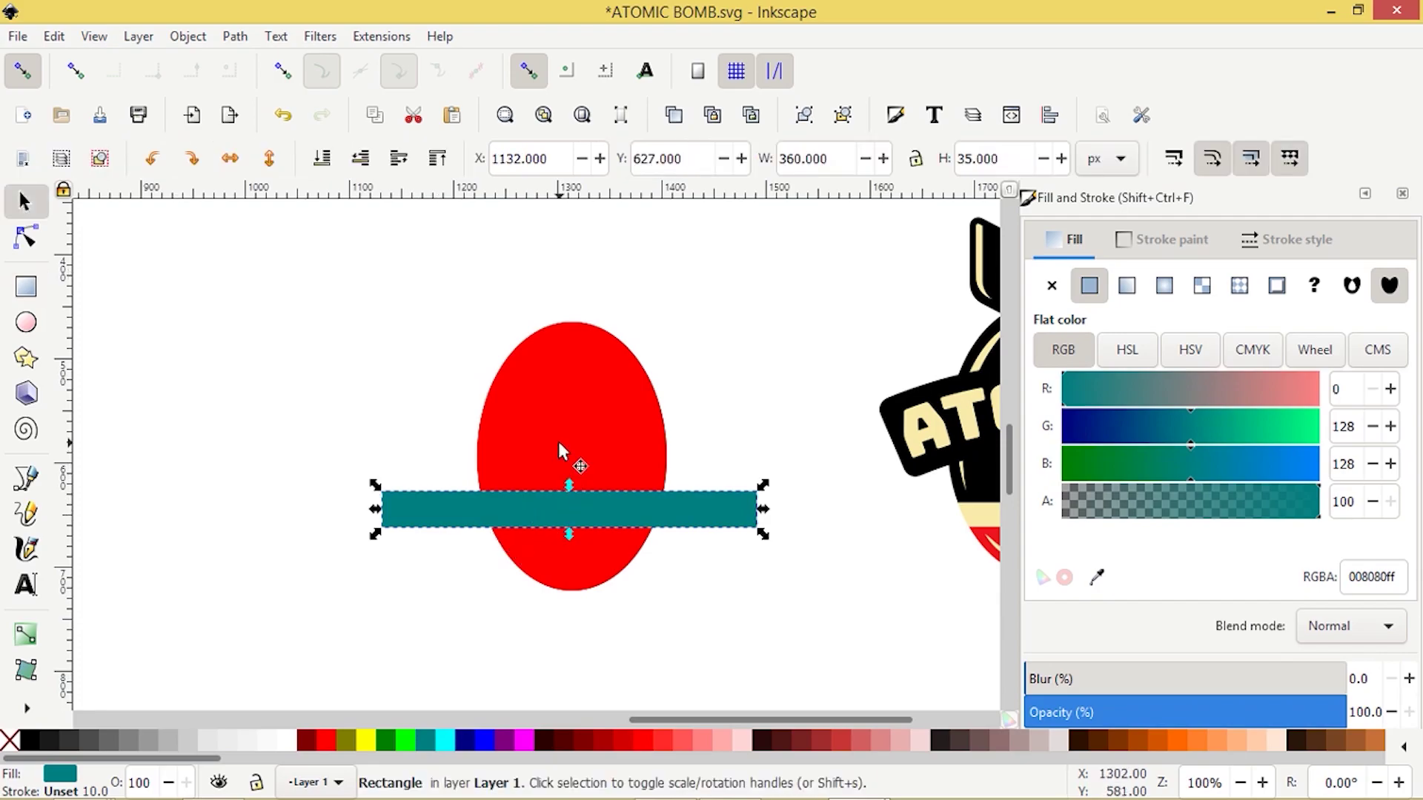
drag(497, 502, 494, 513)
scroll(580, 625, down, 1)
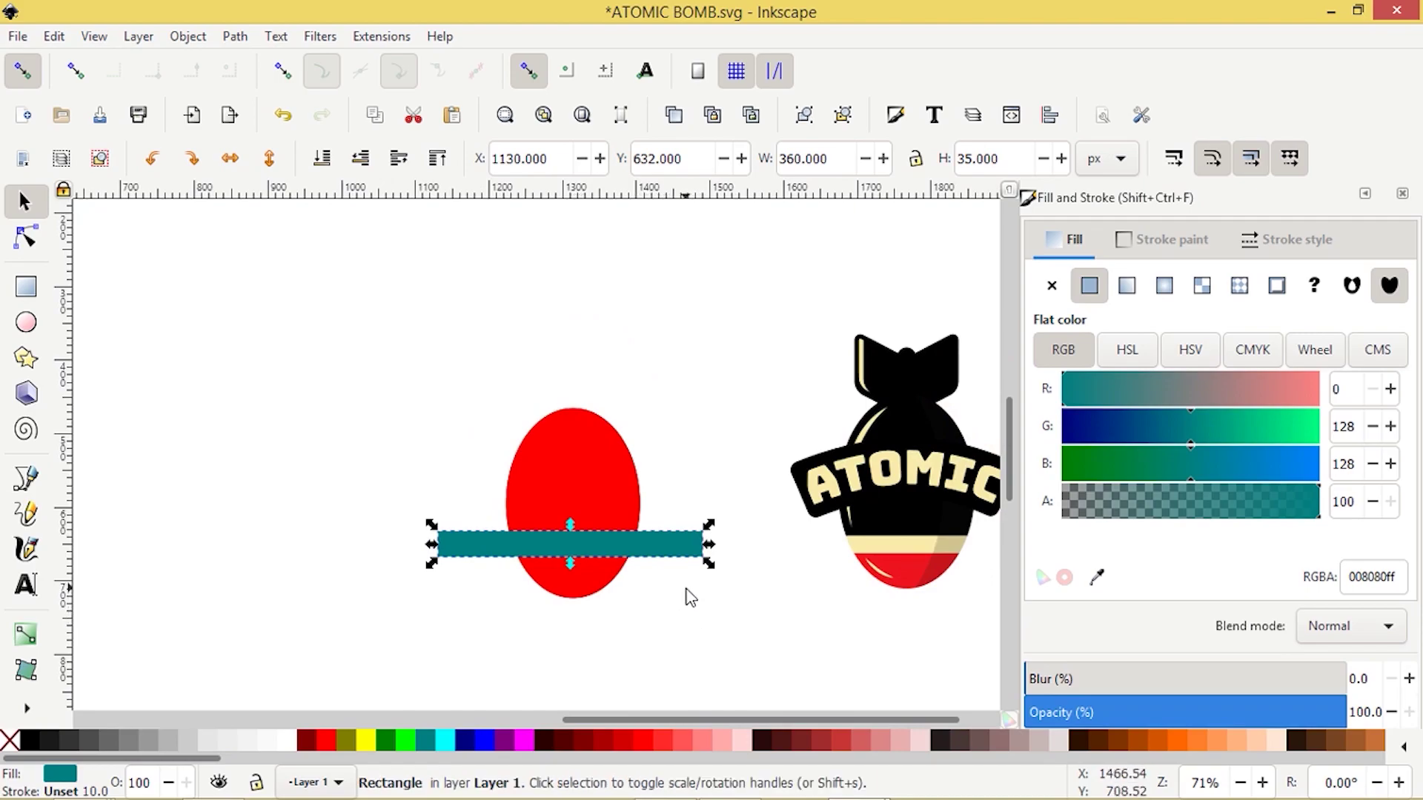
Select both stacked ellipses without the rectangle and widen them together to about 188 px
drag(482, 361, 666, 641)
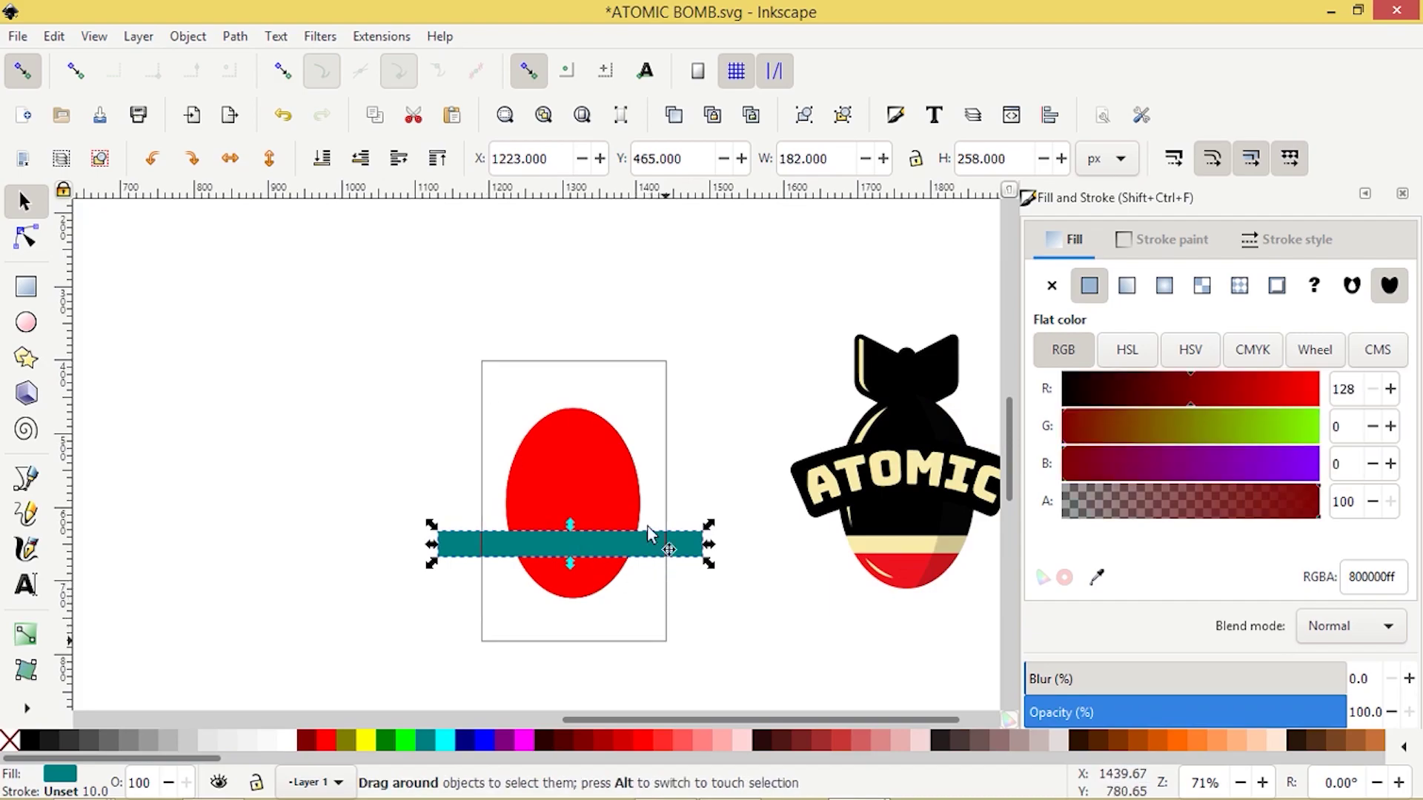
drag(651, 503, 649, 511)
click(521, 616)
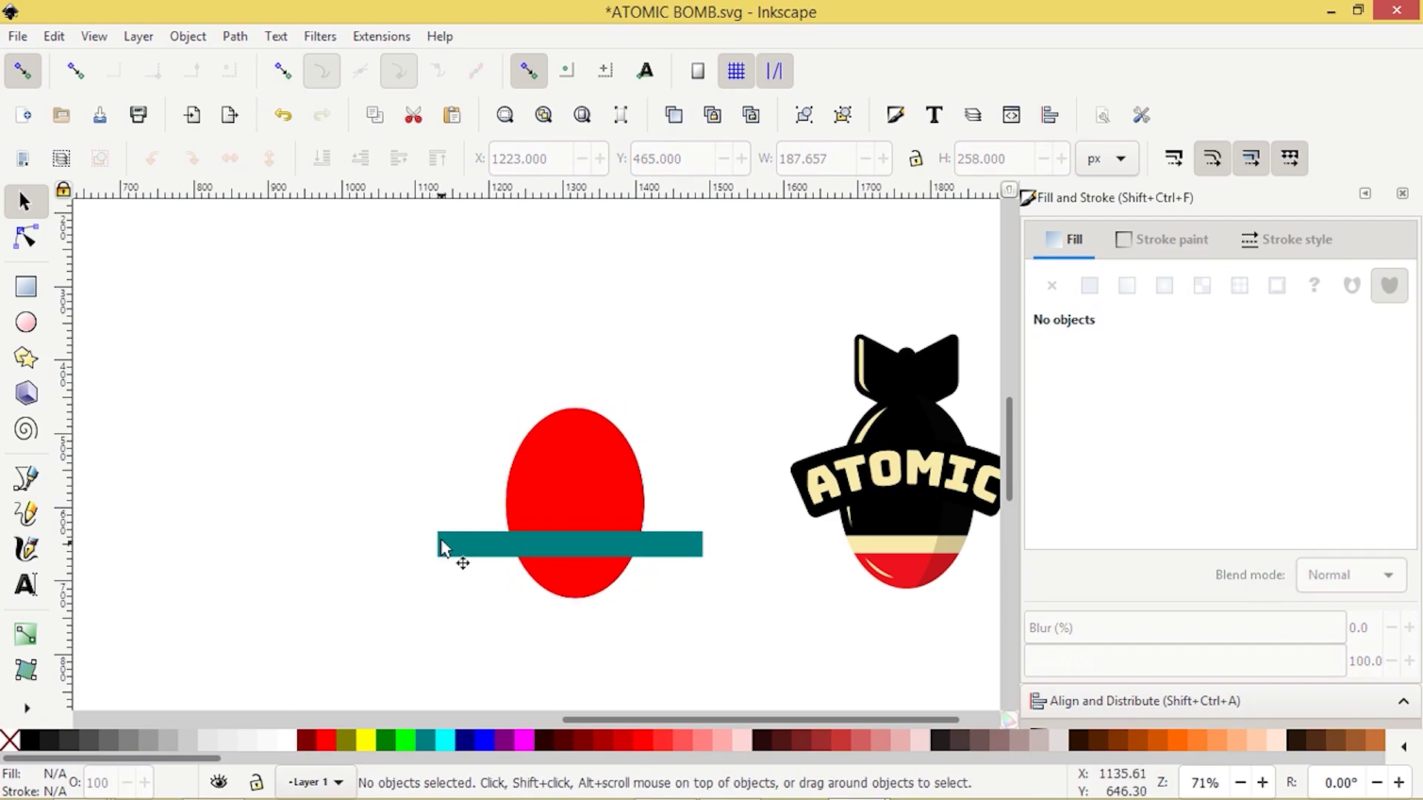
Divide the red ellipse into three pieces using the teal rectangle with the Division path operation
click(504, 545)
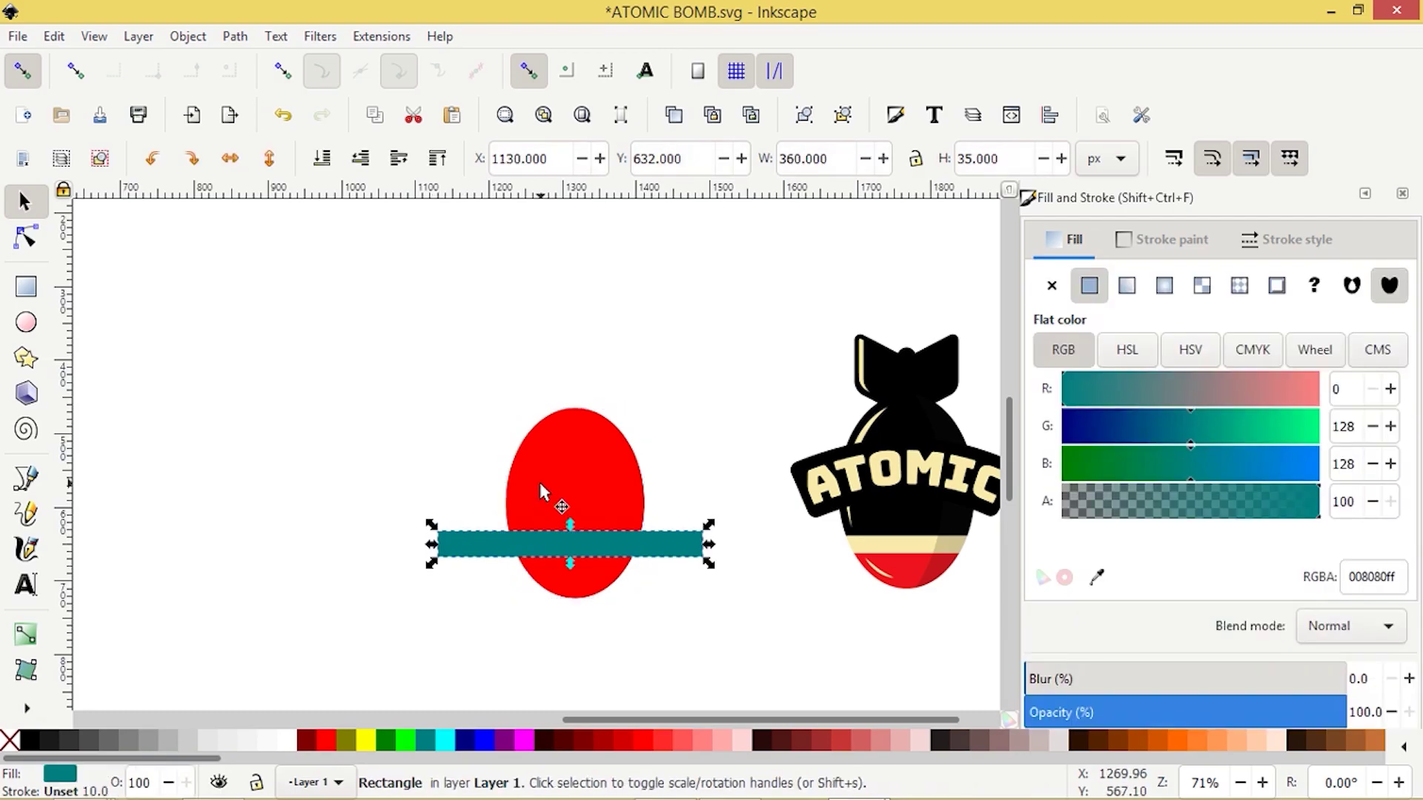
shift+click(540, 484)
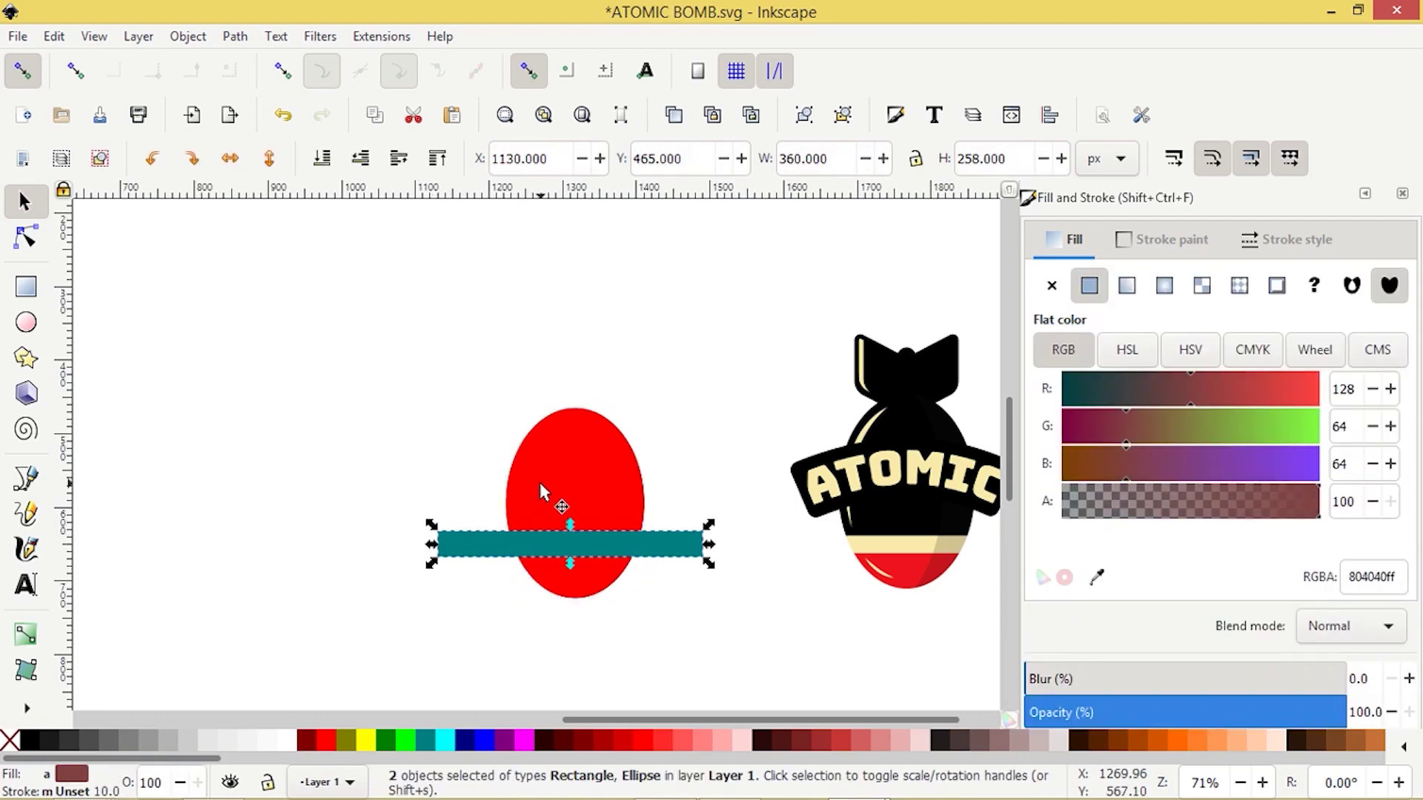
click(235, 37)
click(259, 239)
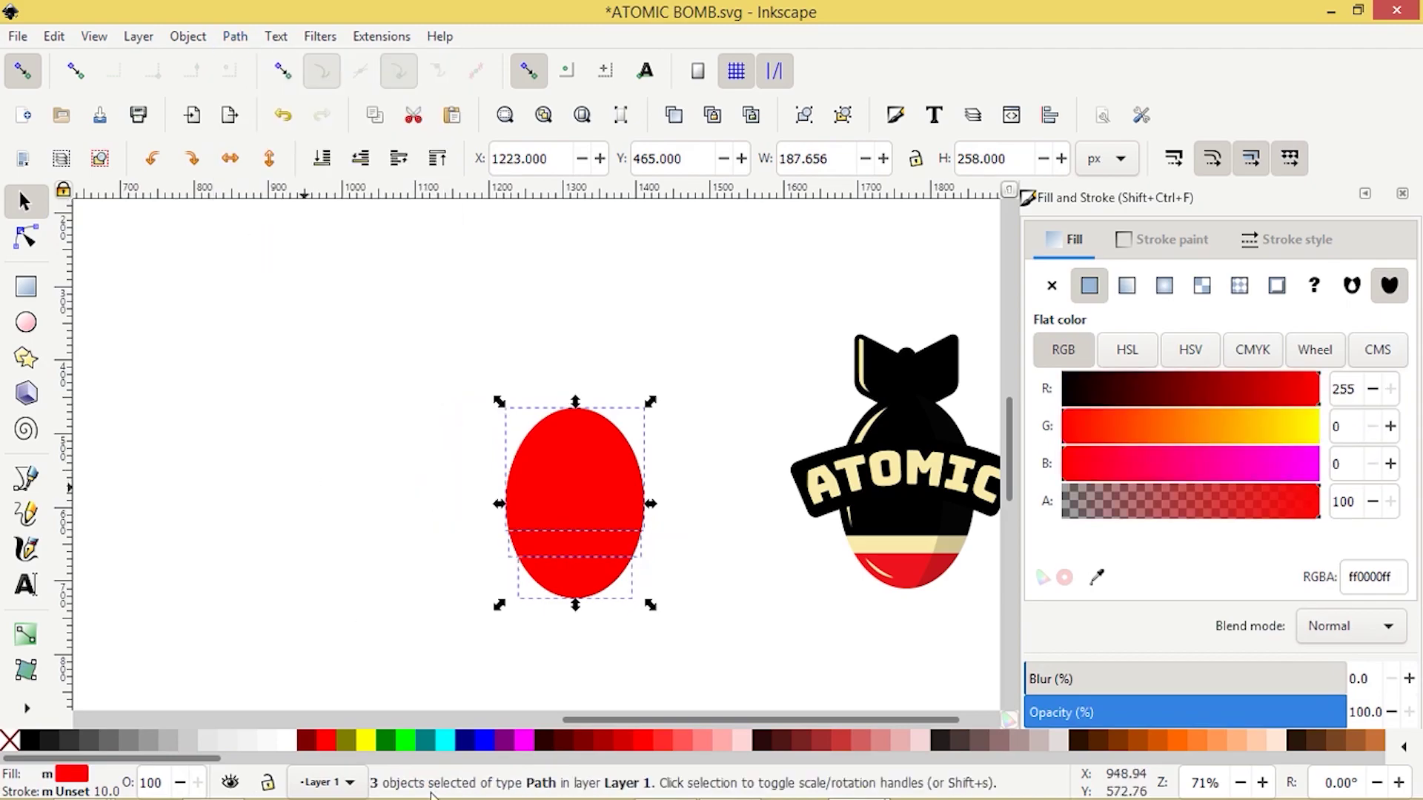
Fill the top piece of the divided ellipse with black and the middle stripe with dark gray
click(441, 591)
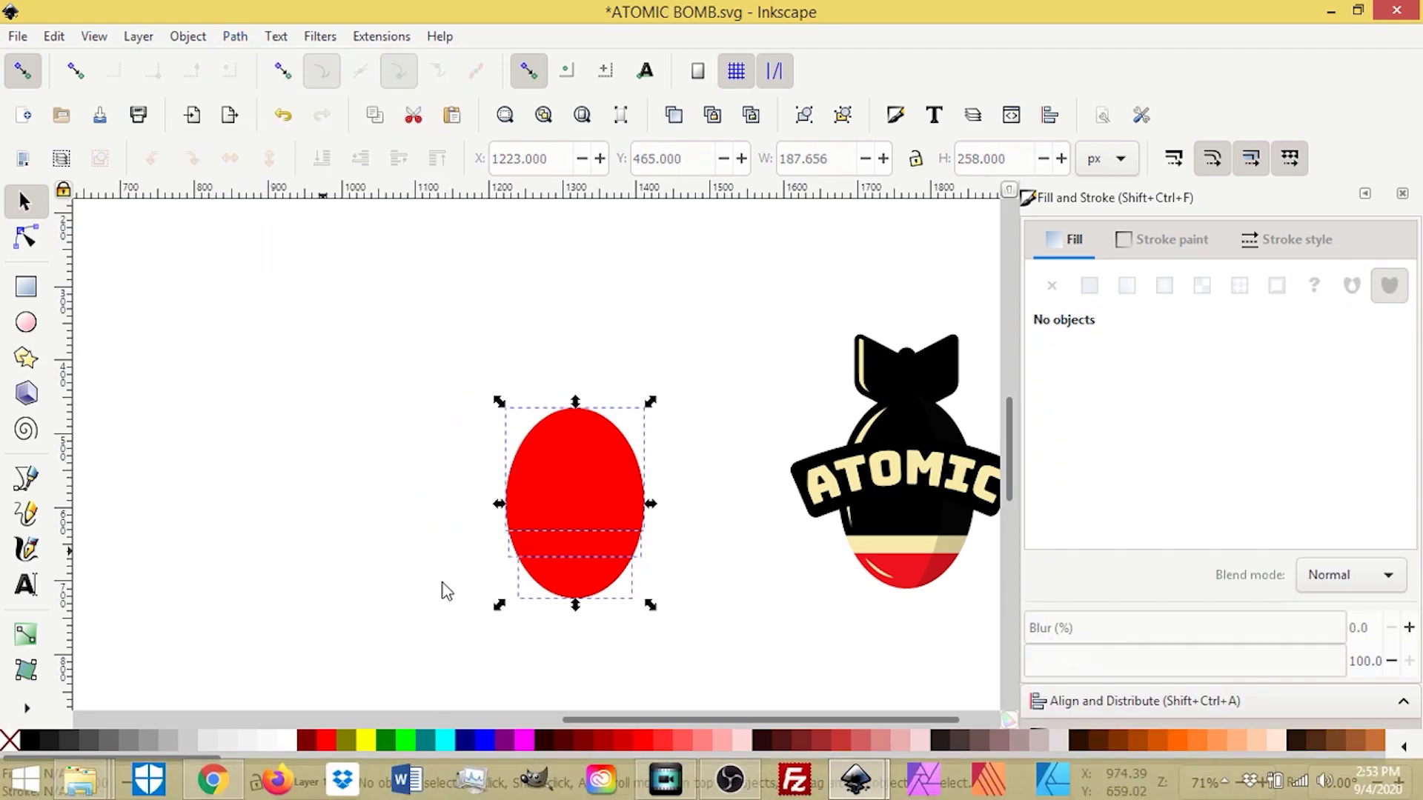
click(576, 589)
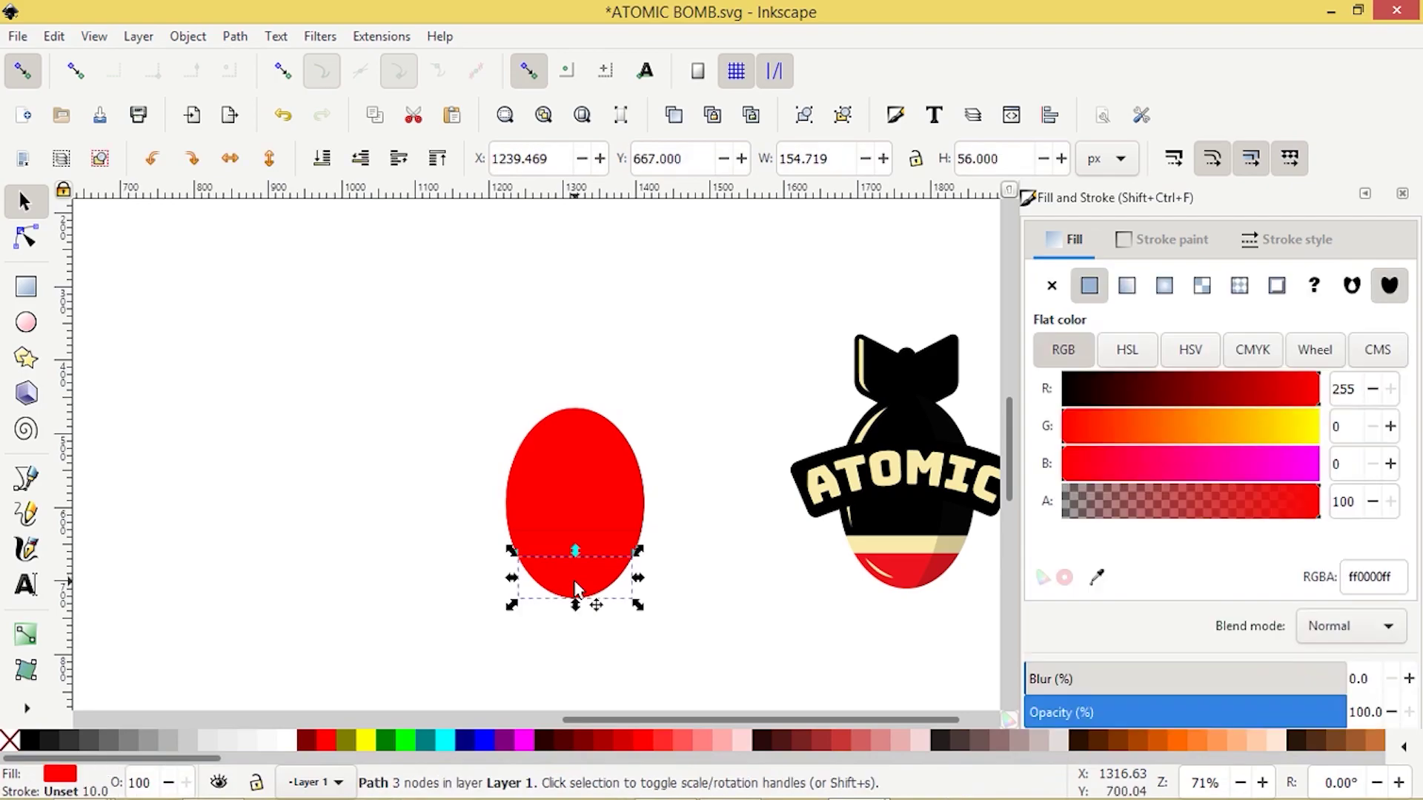
click(479, 584)
key(Tab)
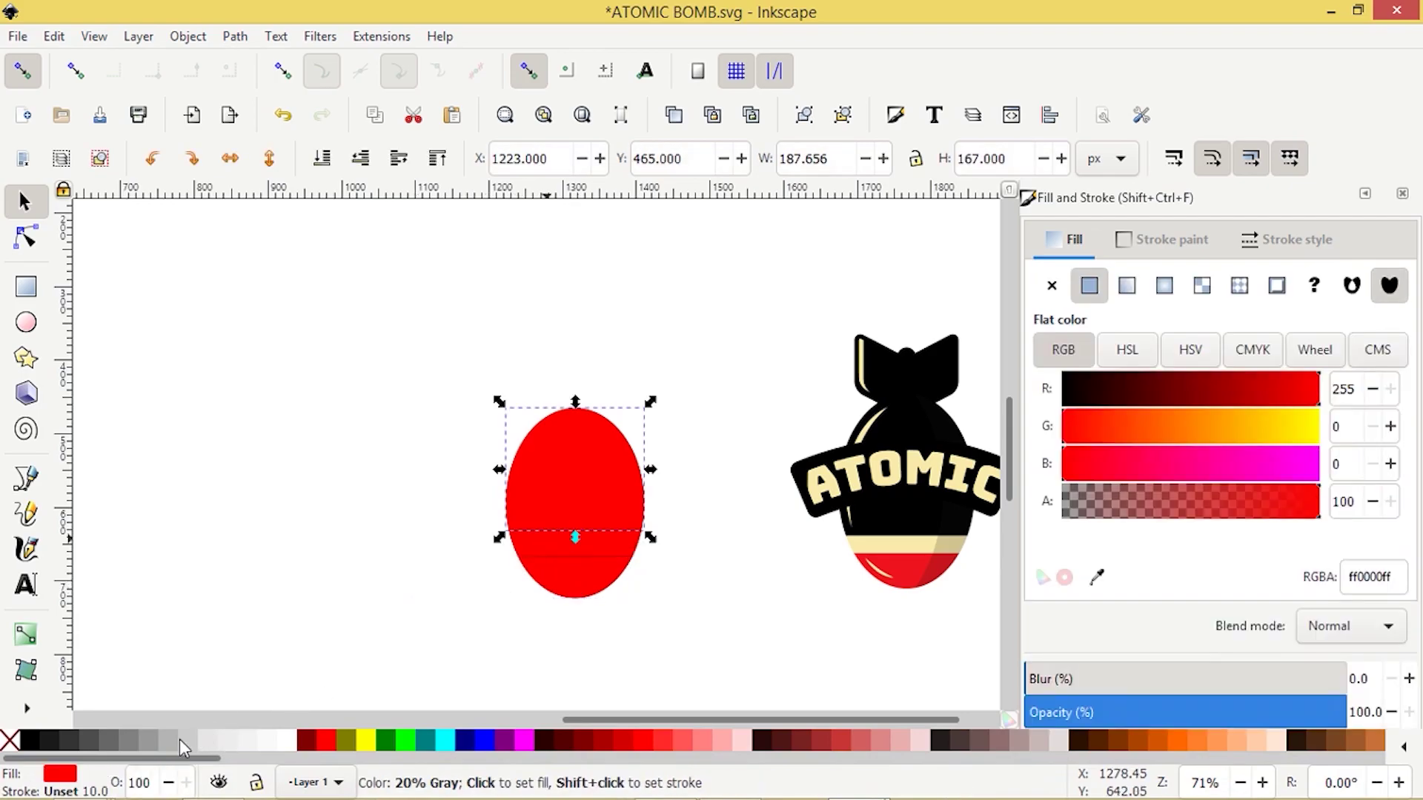
click(170, 740)
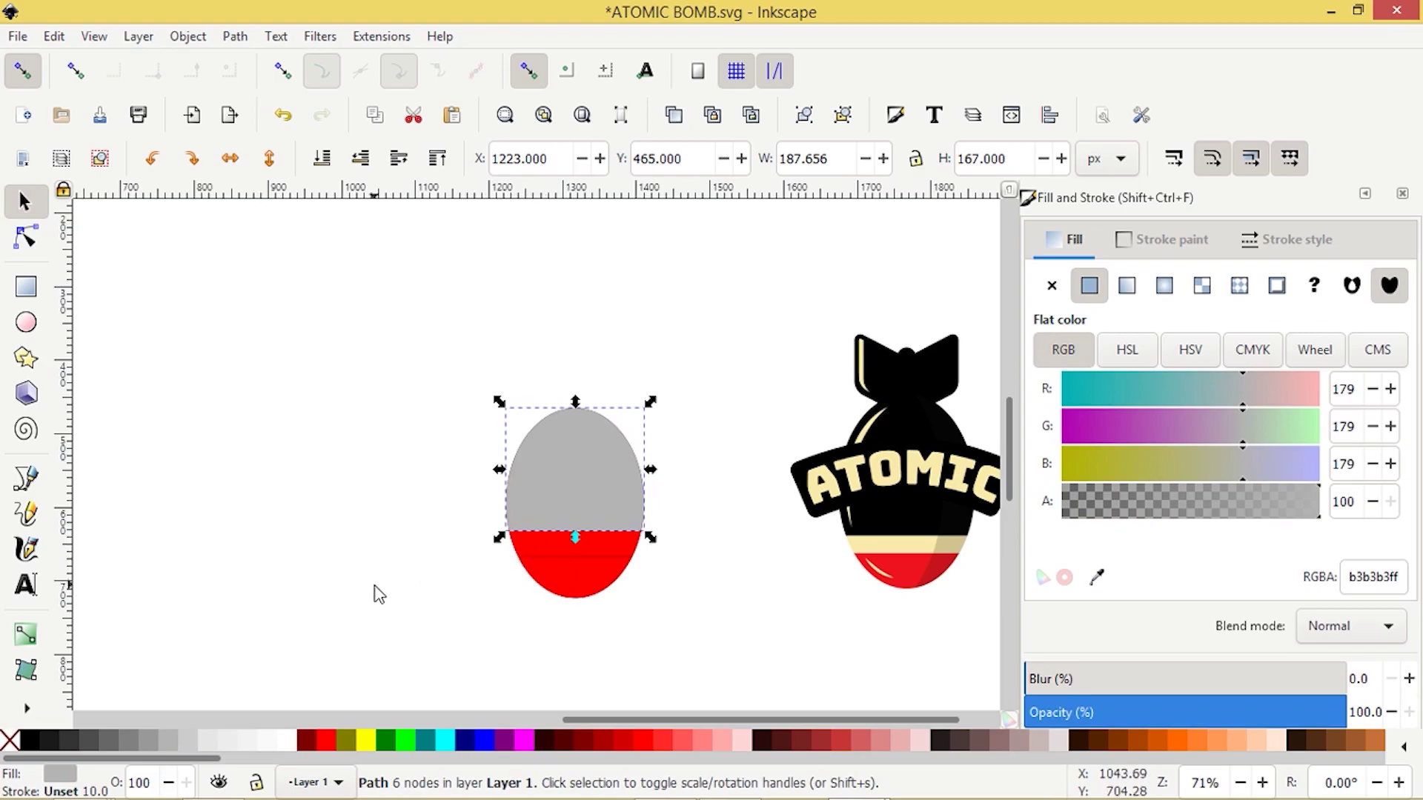
click(30, 740)
key(Tab)
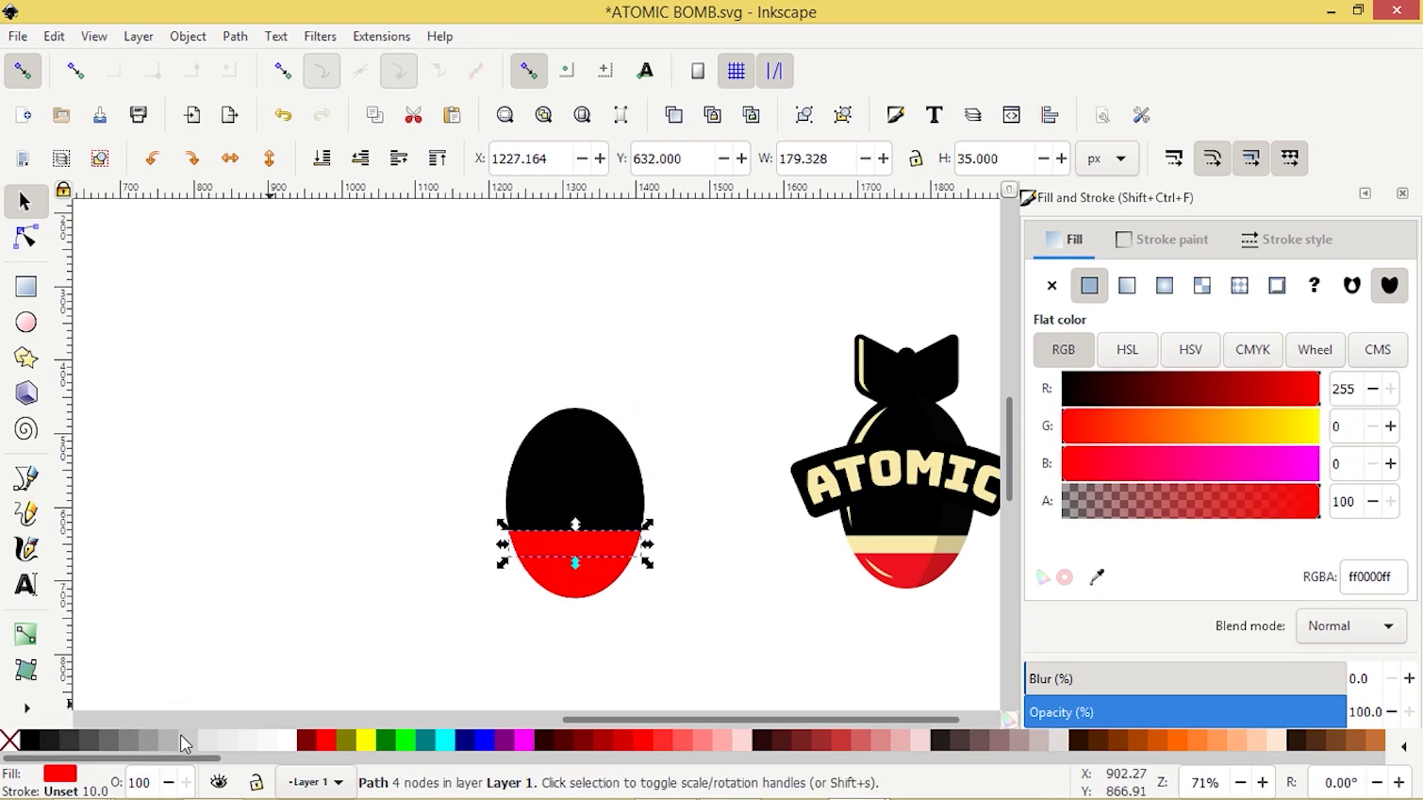
click(86, 741)
click(332, 653)
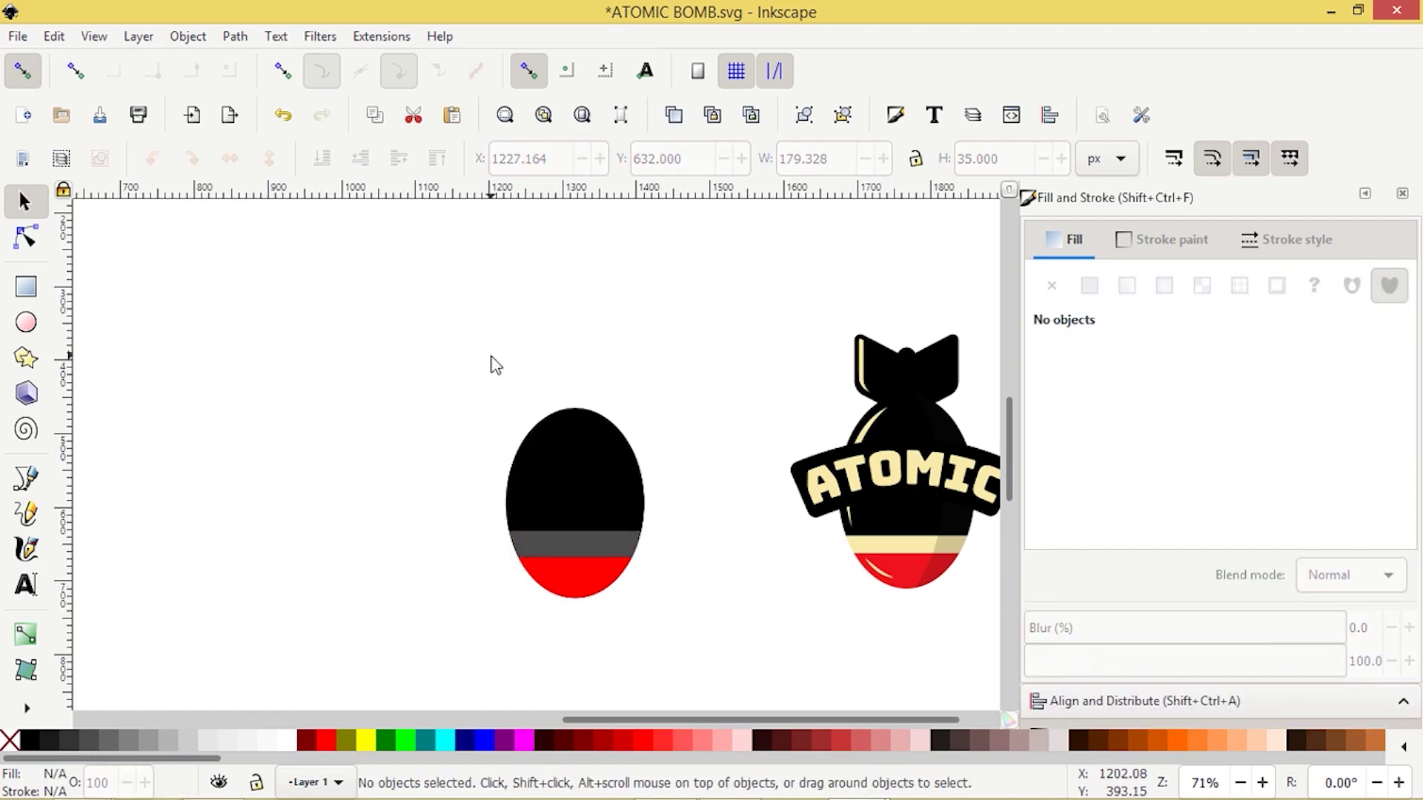
Select the black, gray and red ellipse pieces and lower them to the bottom, beneath the full ellipse
click(536, 541)
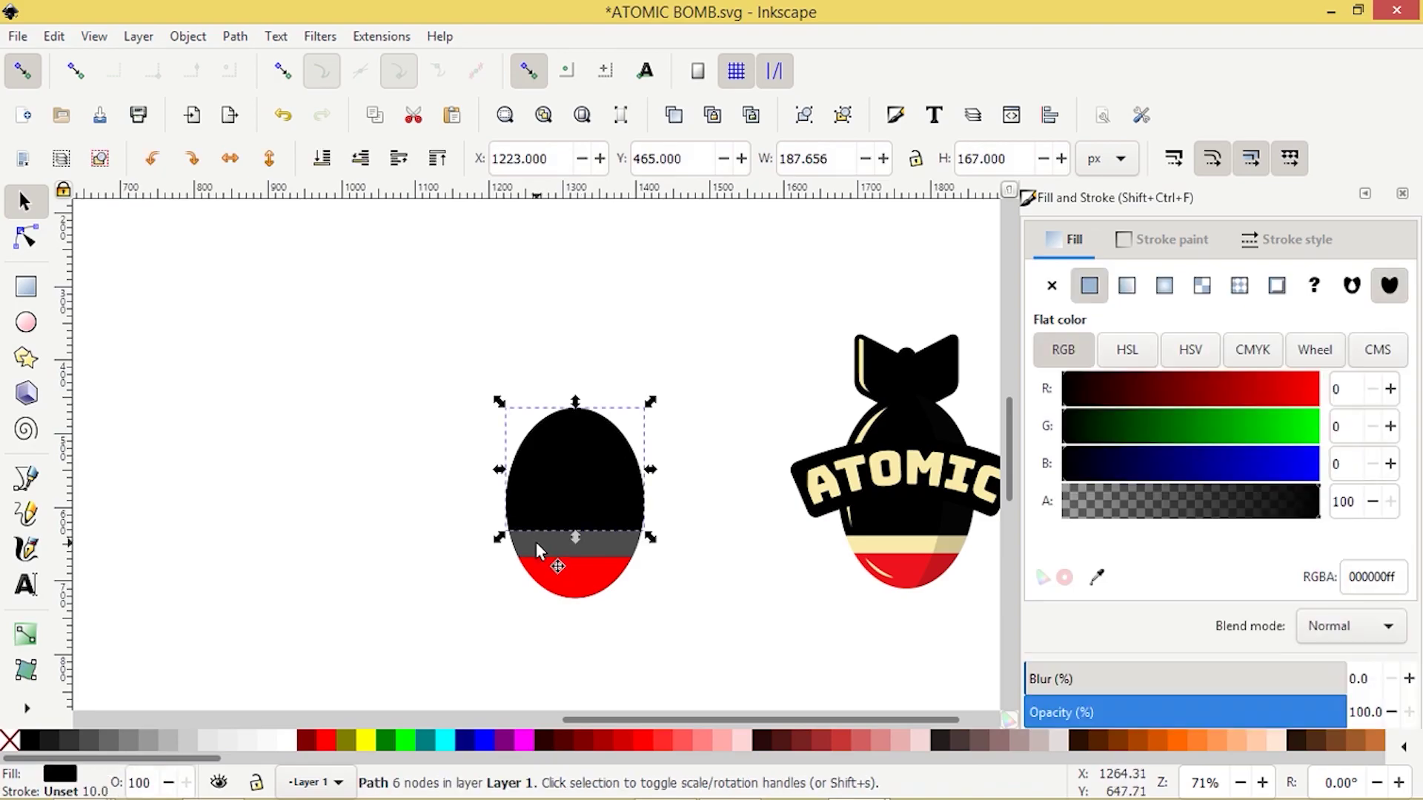
shift+click(545, 552)
shift+click(556, 575)
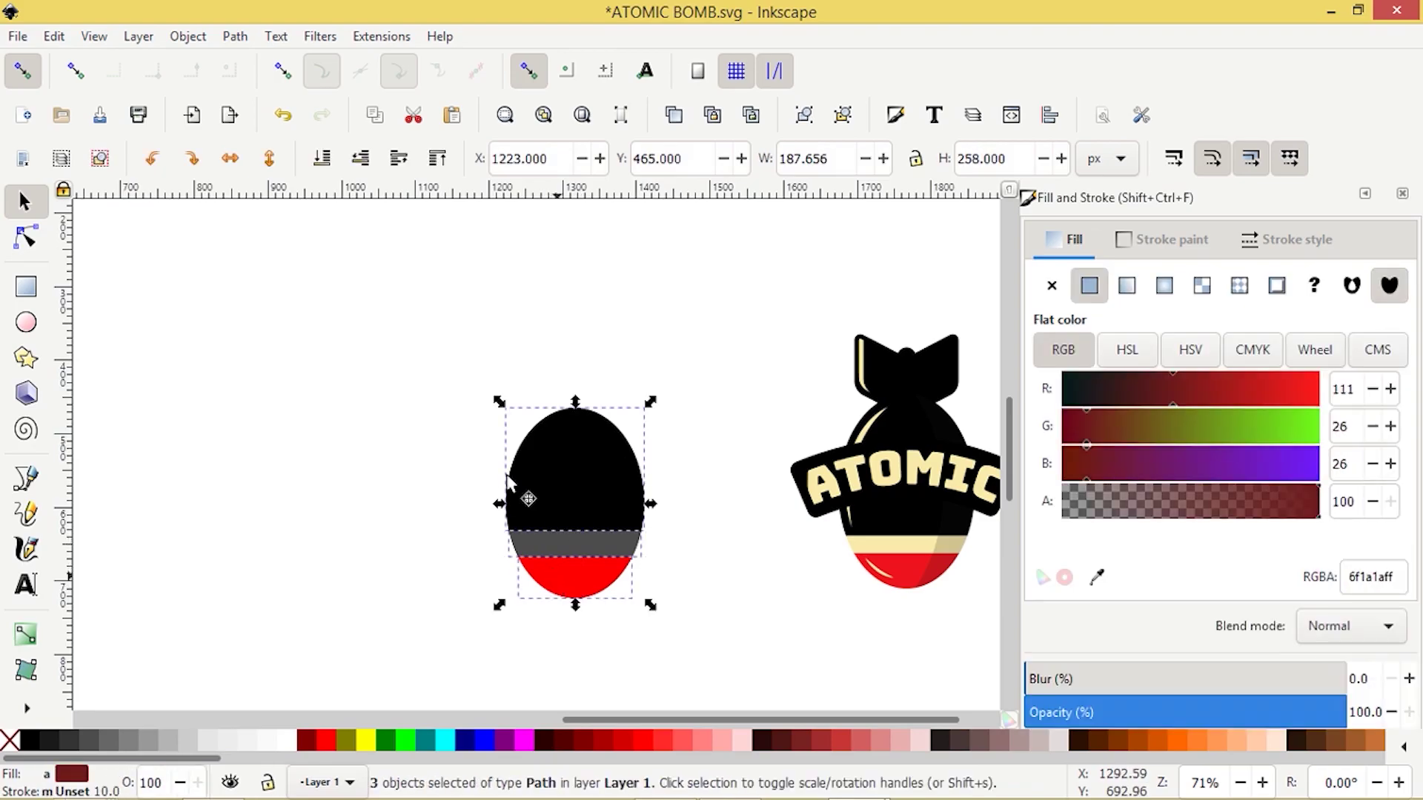
click(322, 159)
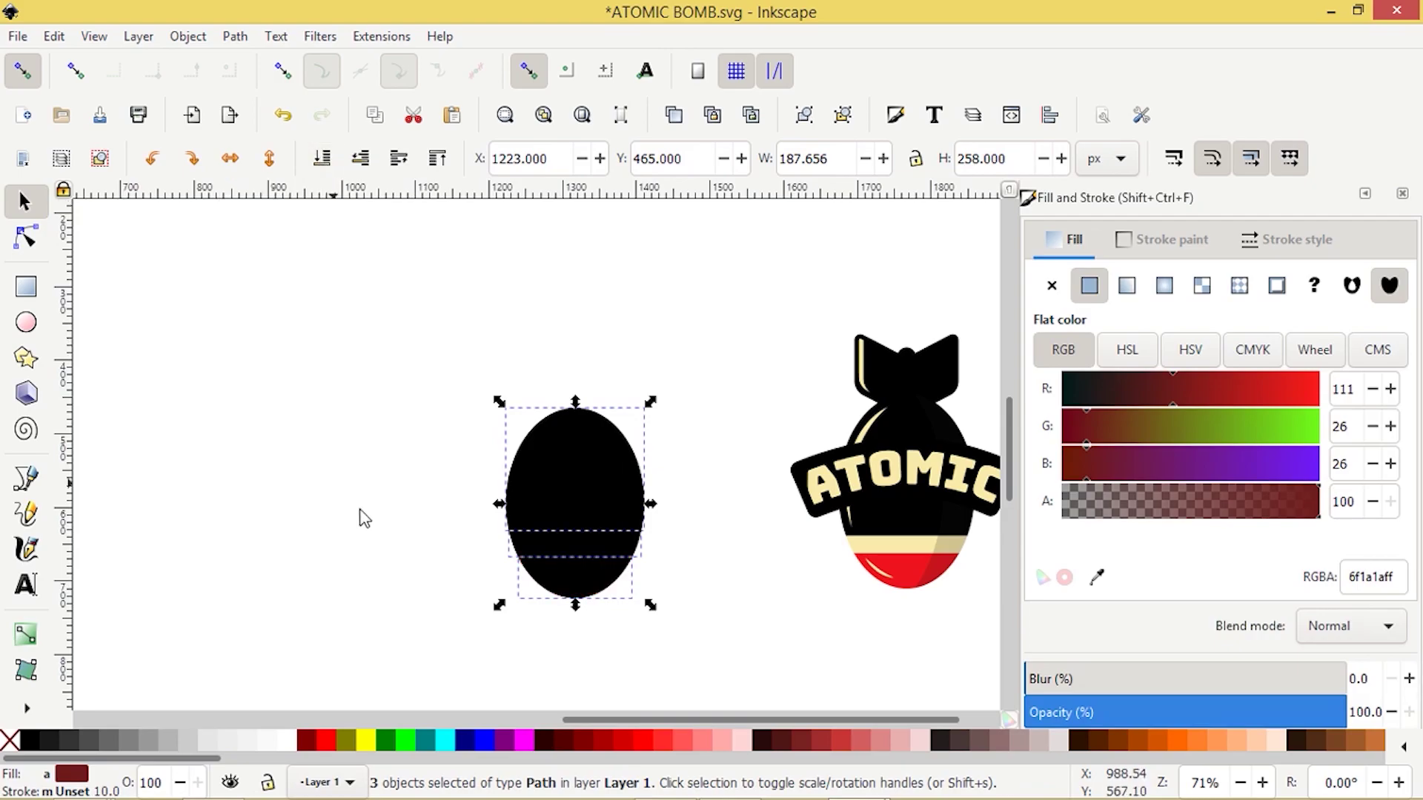
Set the full ellipse covering the pieces to 52.6% opacity and fill it with blue
click(386, 545)
click(557, 467)
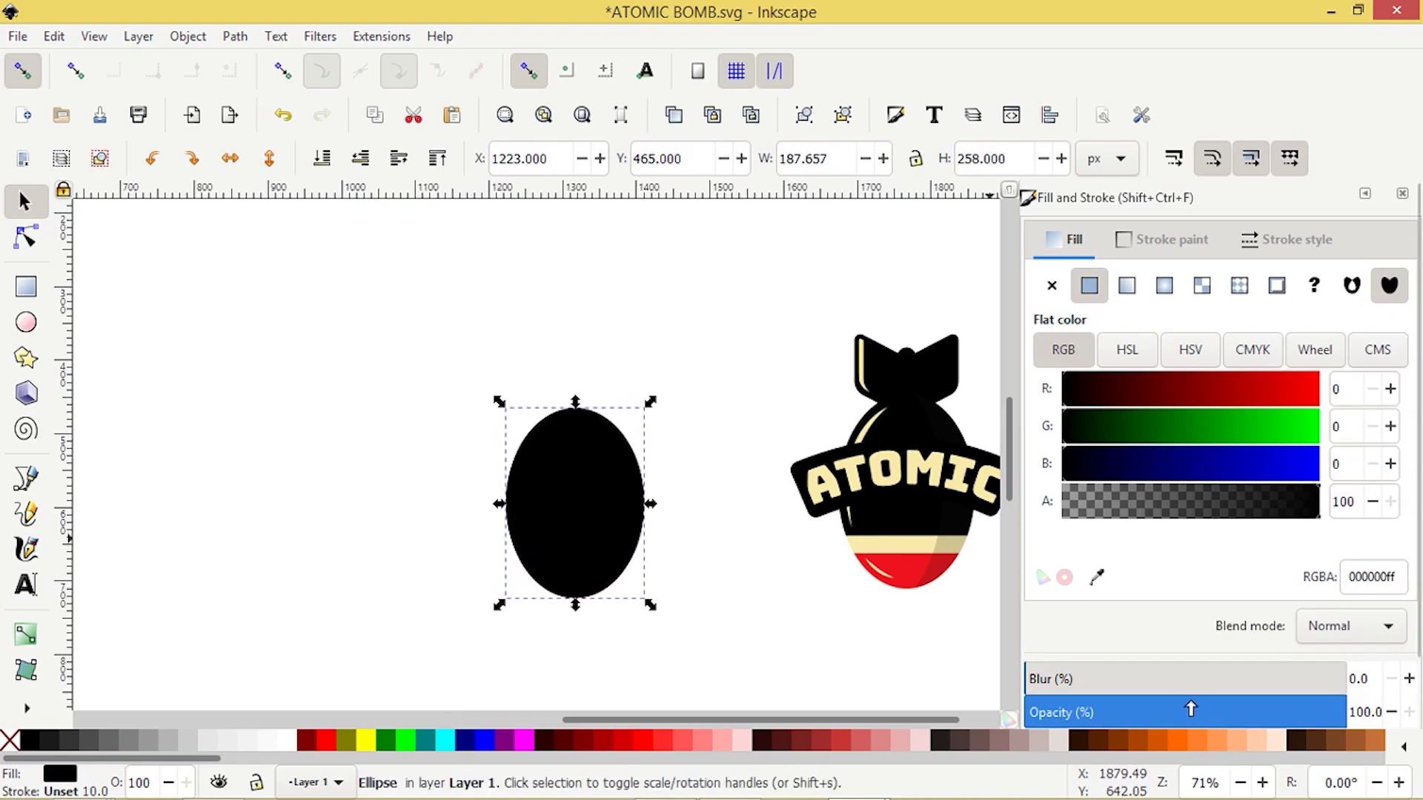
click(1193, 713)
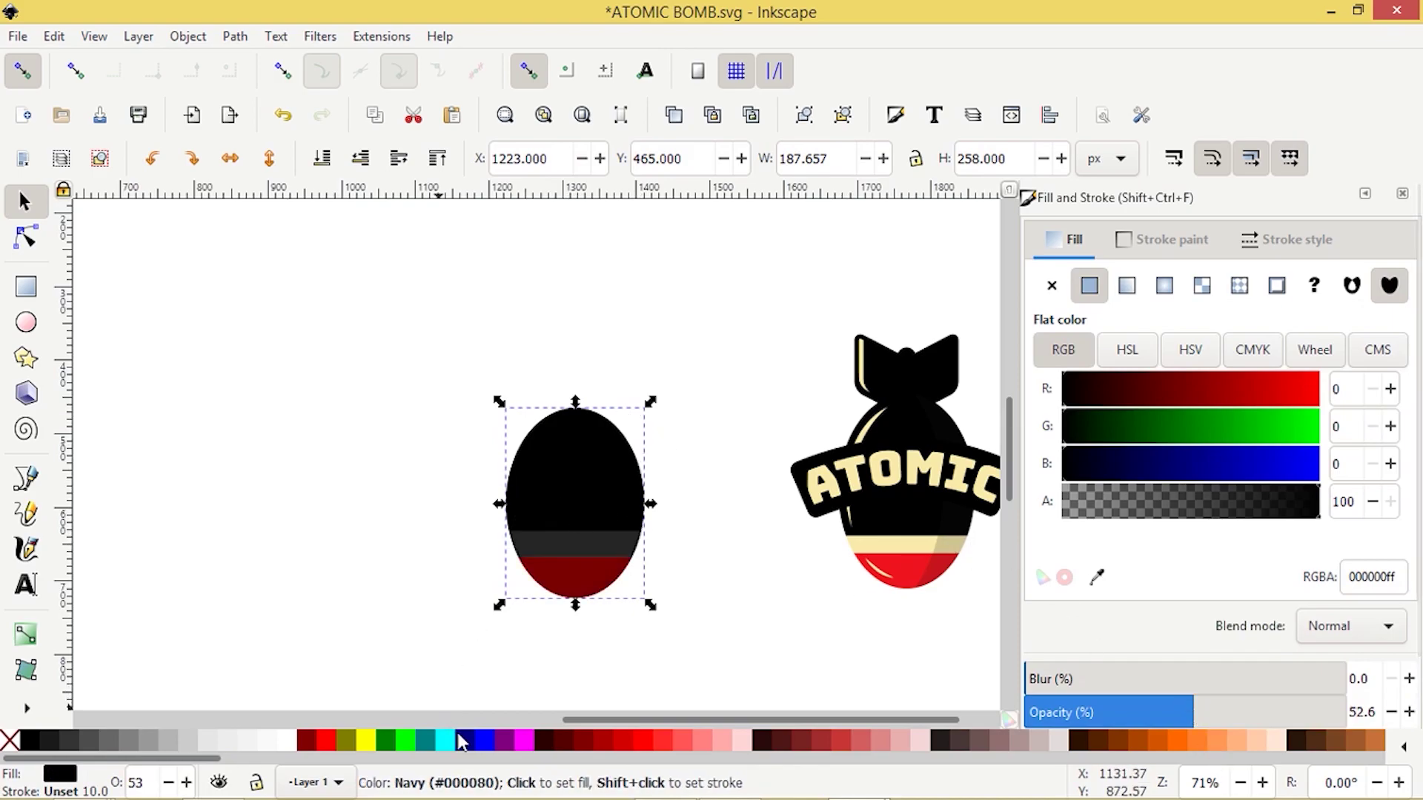
click(486, 741)
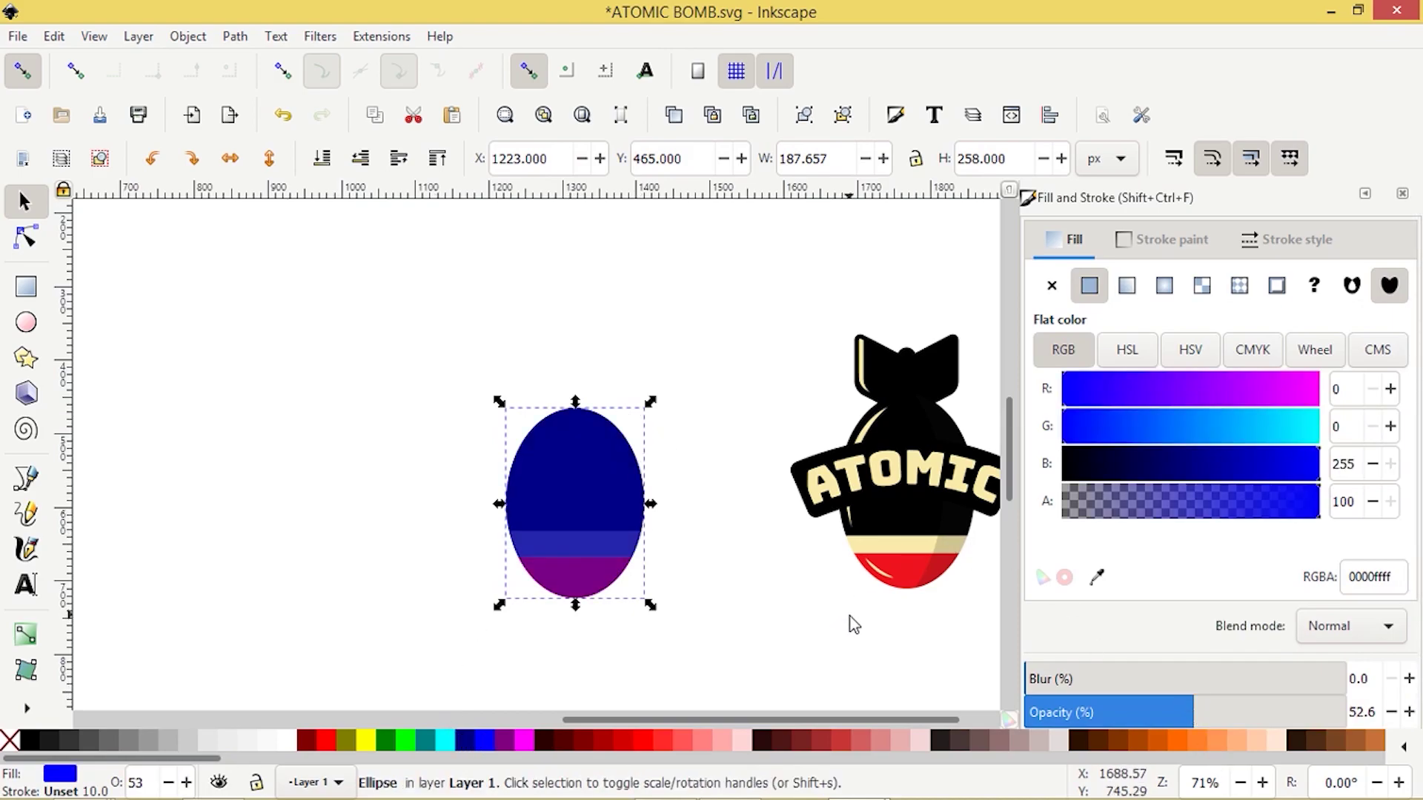
Examine the shadow and highlights on the finished bomb logo up close
drag(944, 642, 804, 597)
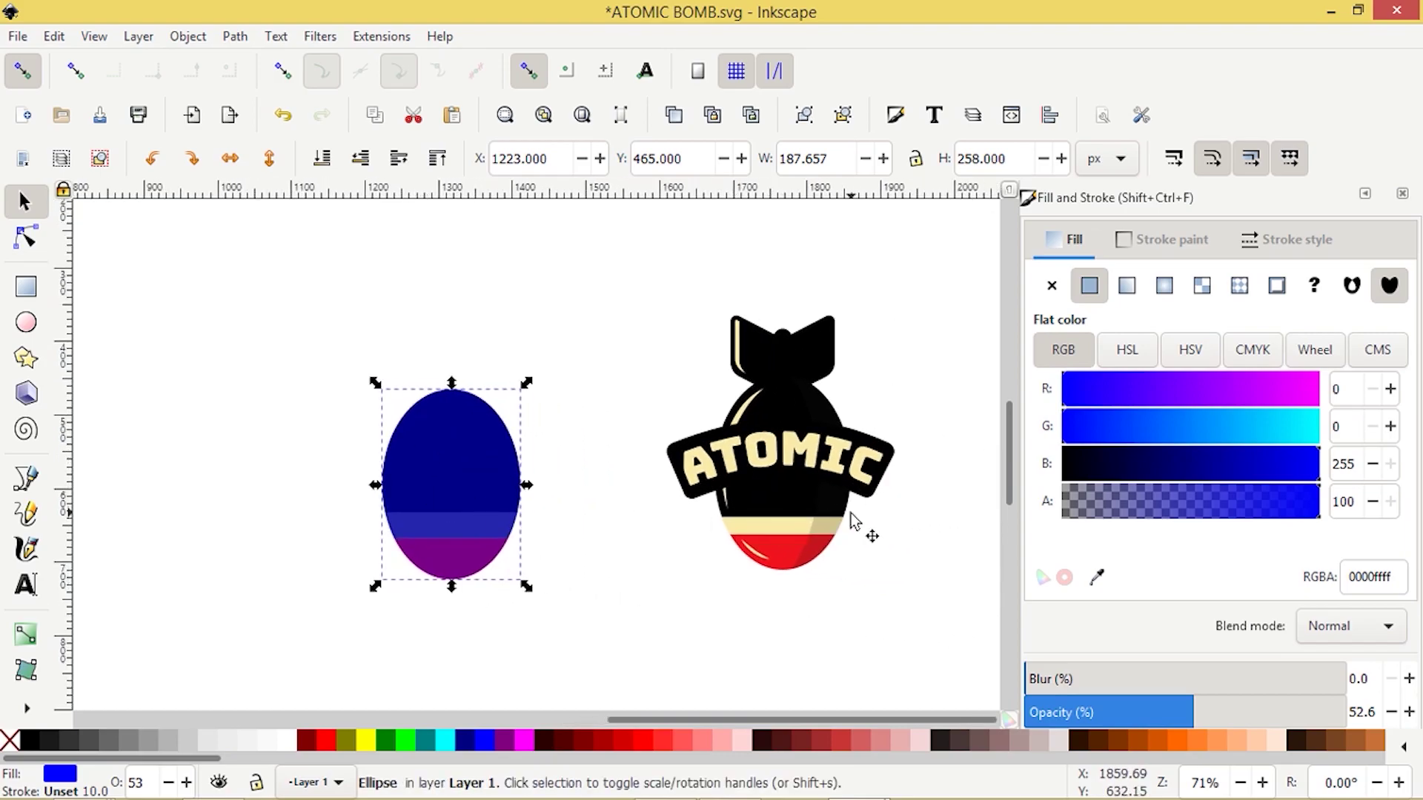
key(ctrl)
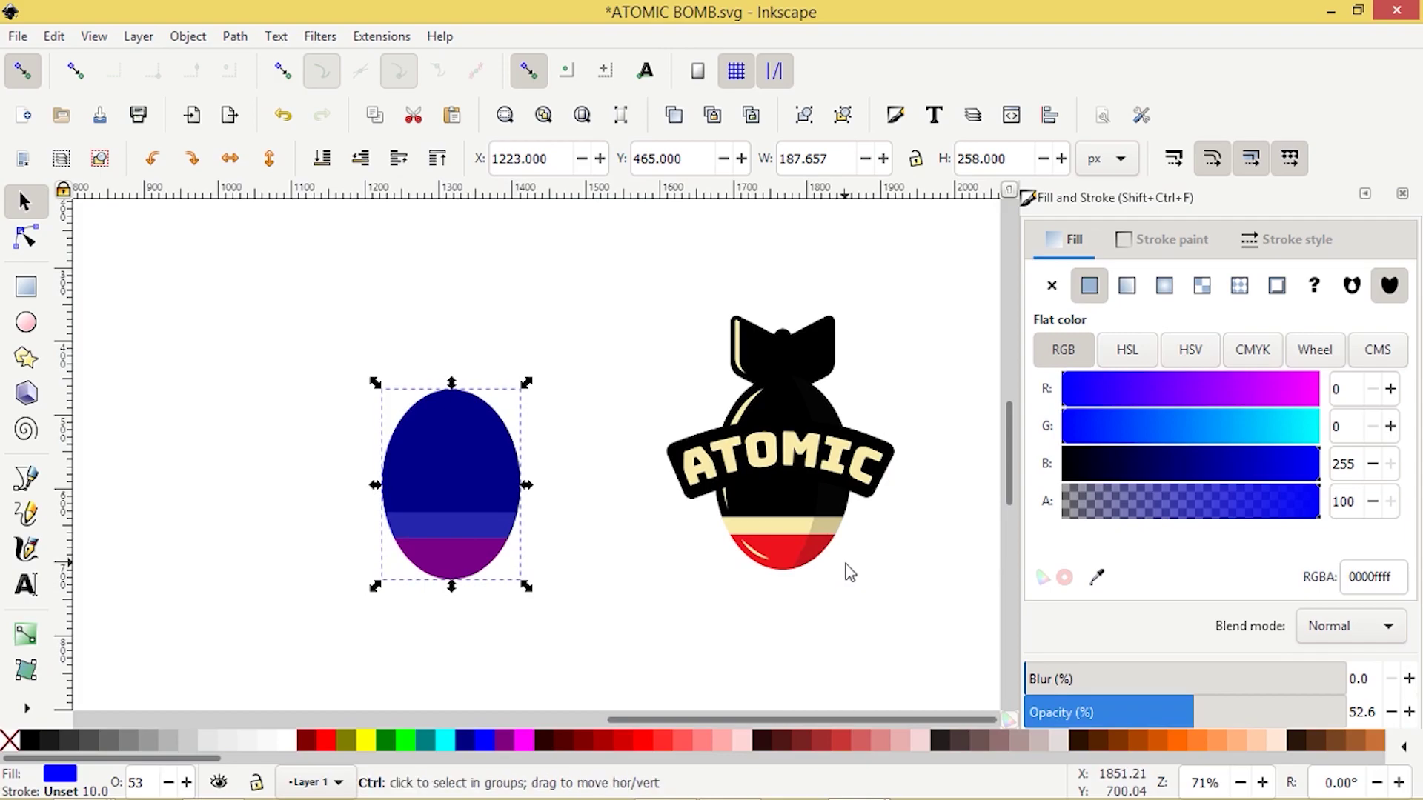
scroll(850, 572, up, 3)
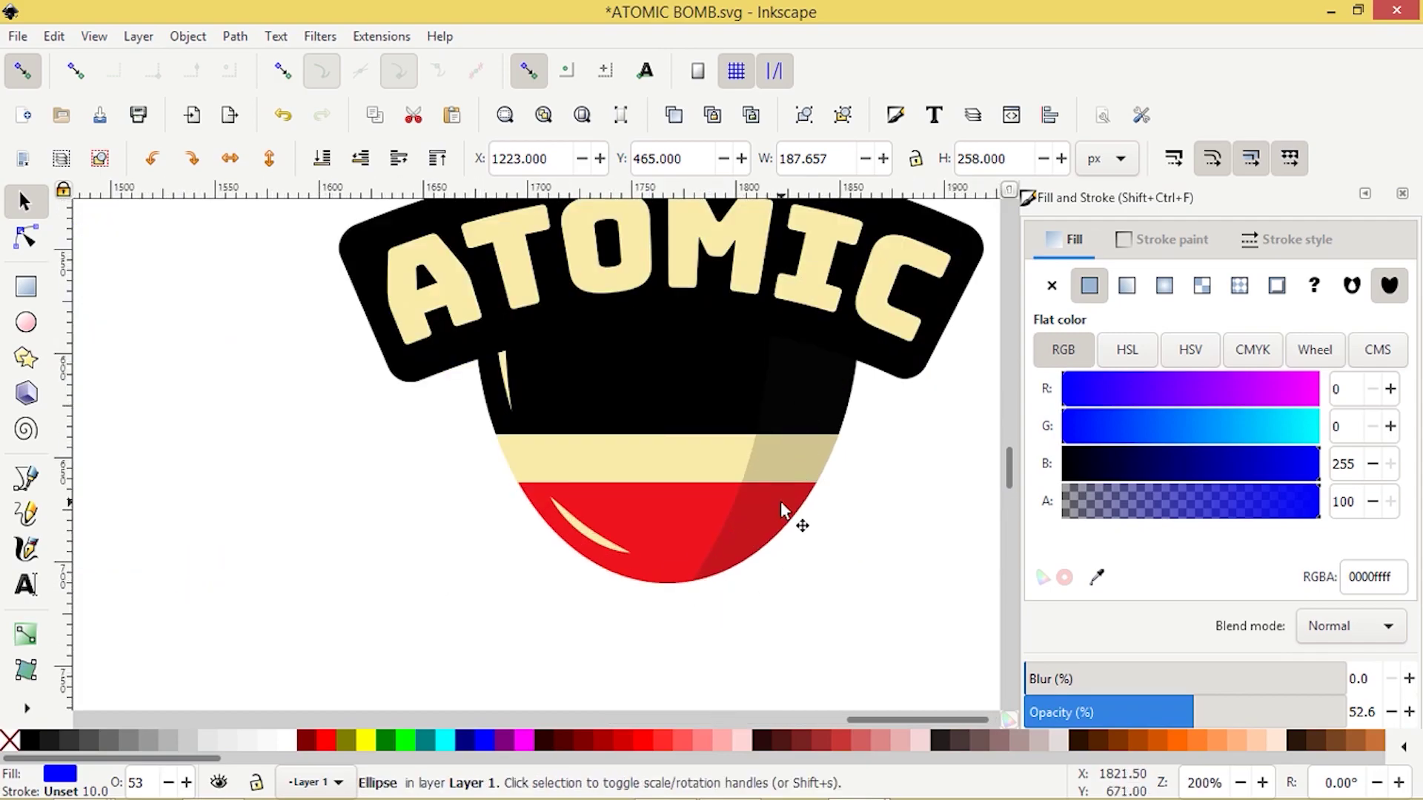
scroll(511, 389, up, 5)
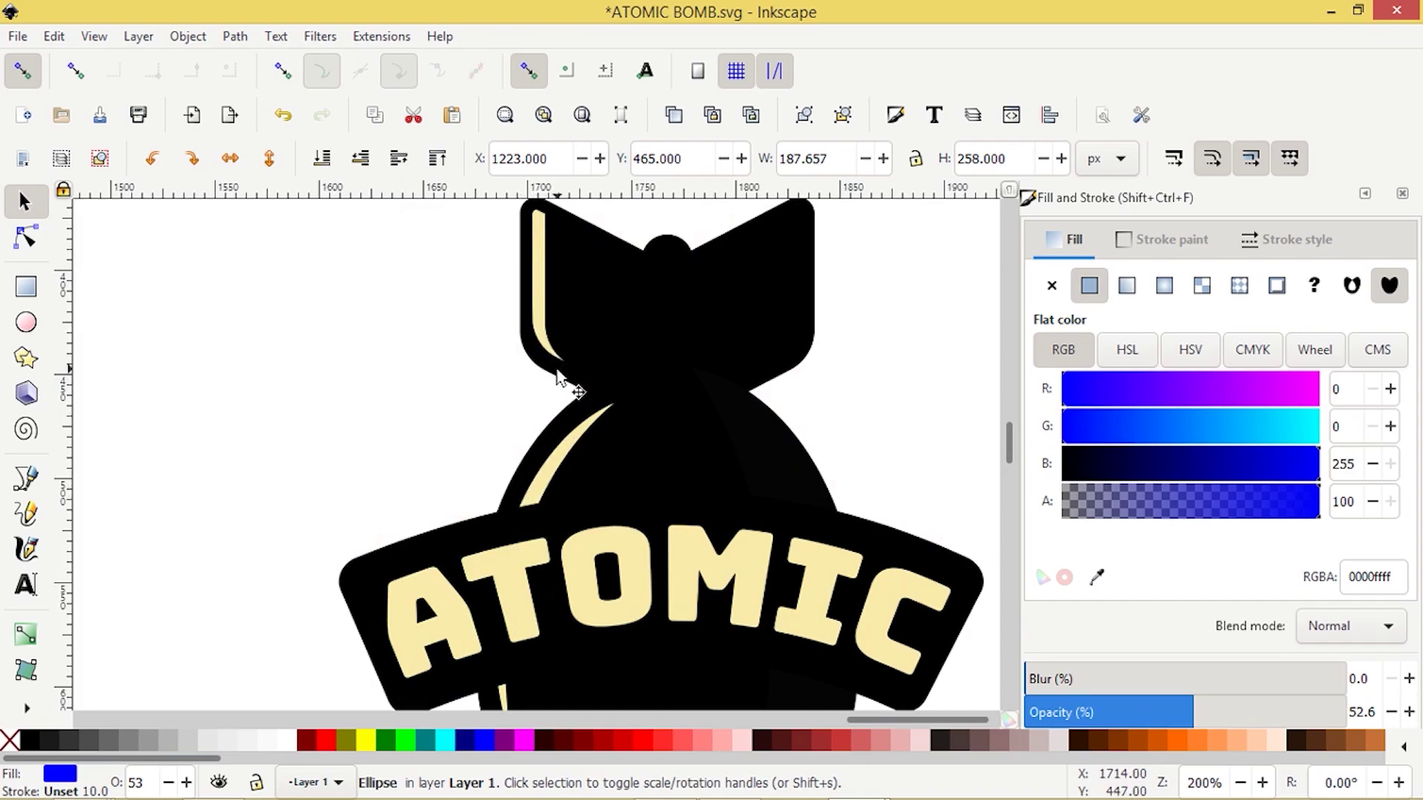
Duplicate the semi-transparent blue ellipse over the bomb body and fill the copy with magenta
ctrl+scroll(557, 377, down, 2)
scroll(338, 377, left, 7)
scroll(413, 349, down, 2)
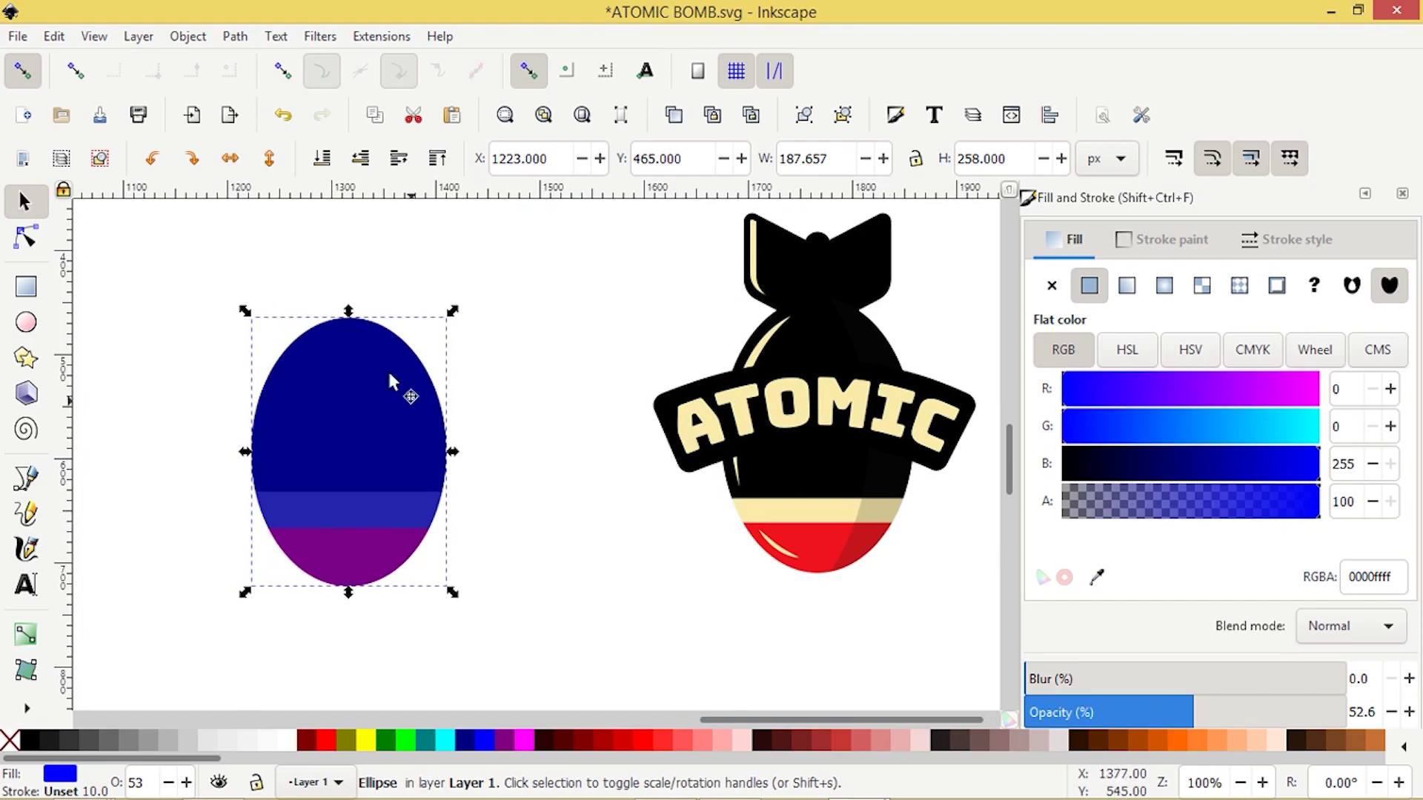
key(ctrl)
ctrl+click(382, 415)
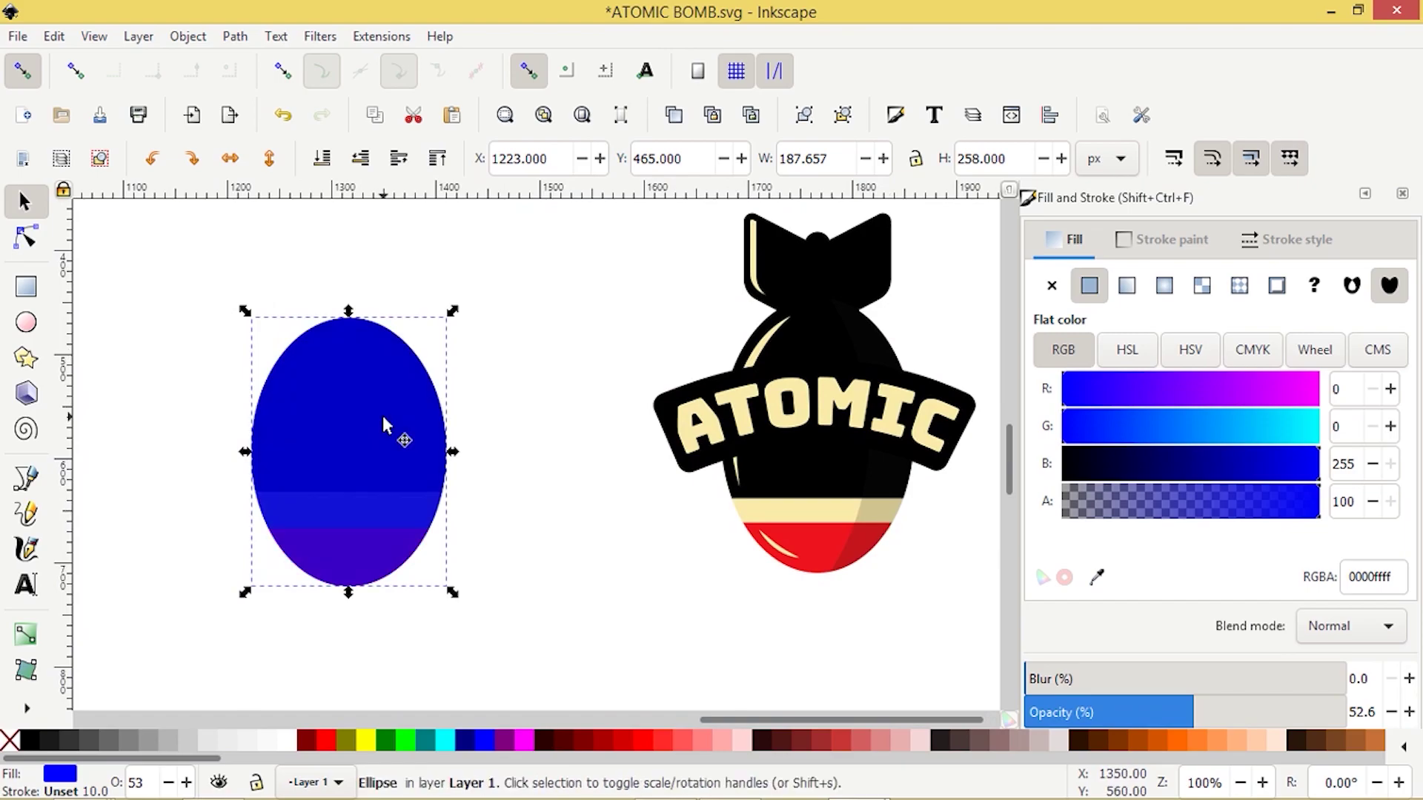
click(524, 740)
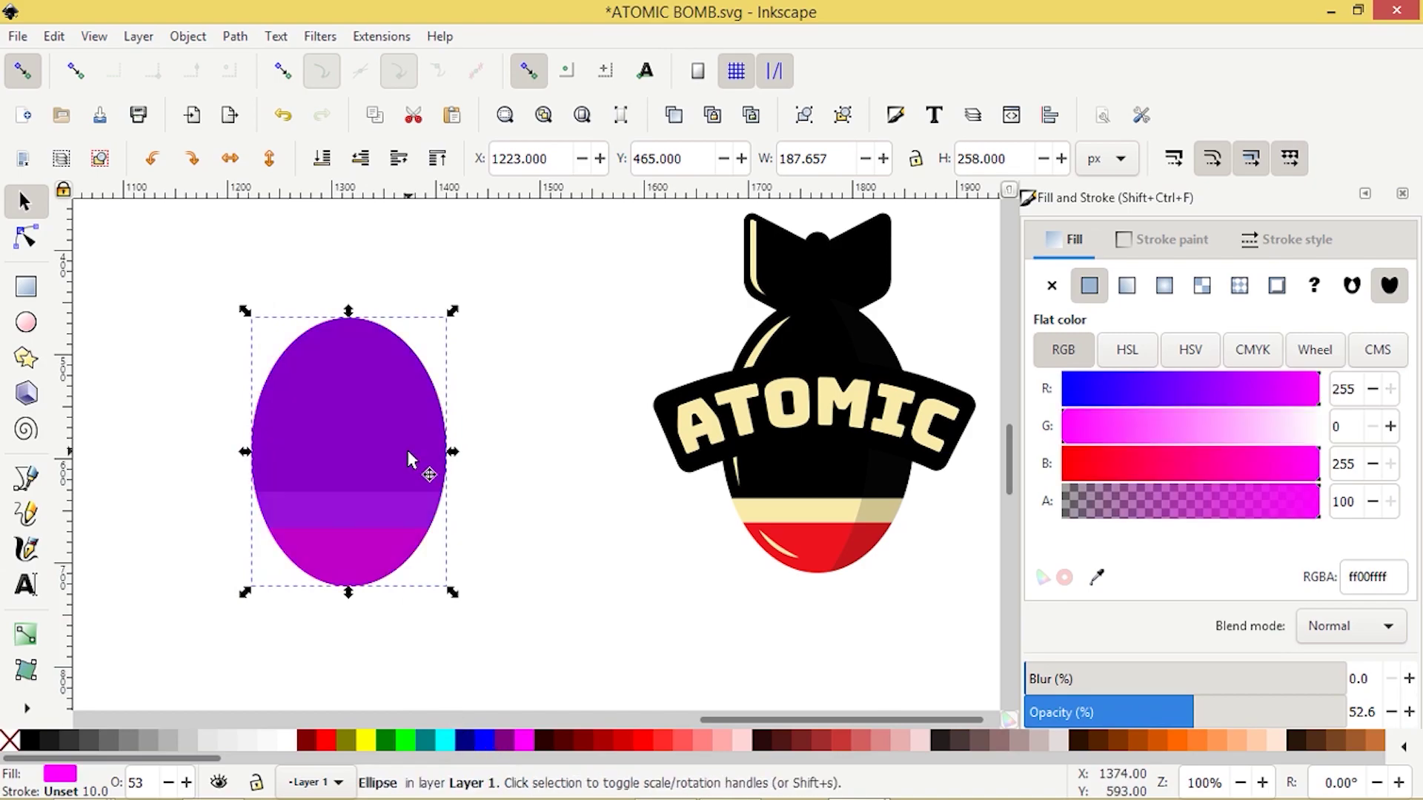
Shift the magenta ellipse left and enlarge it to about 199 by 274 px, leaving a crescent of the blue ellipse exposed
drag(402, 459, 369, 461)
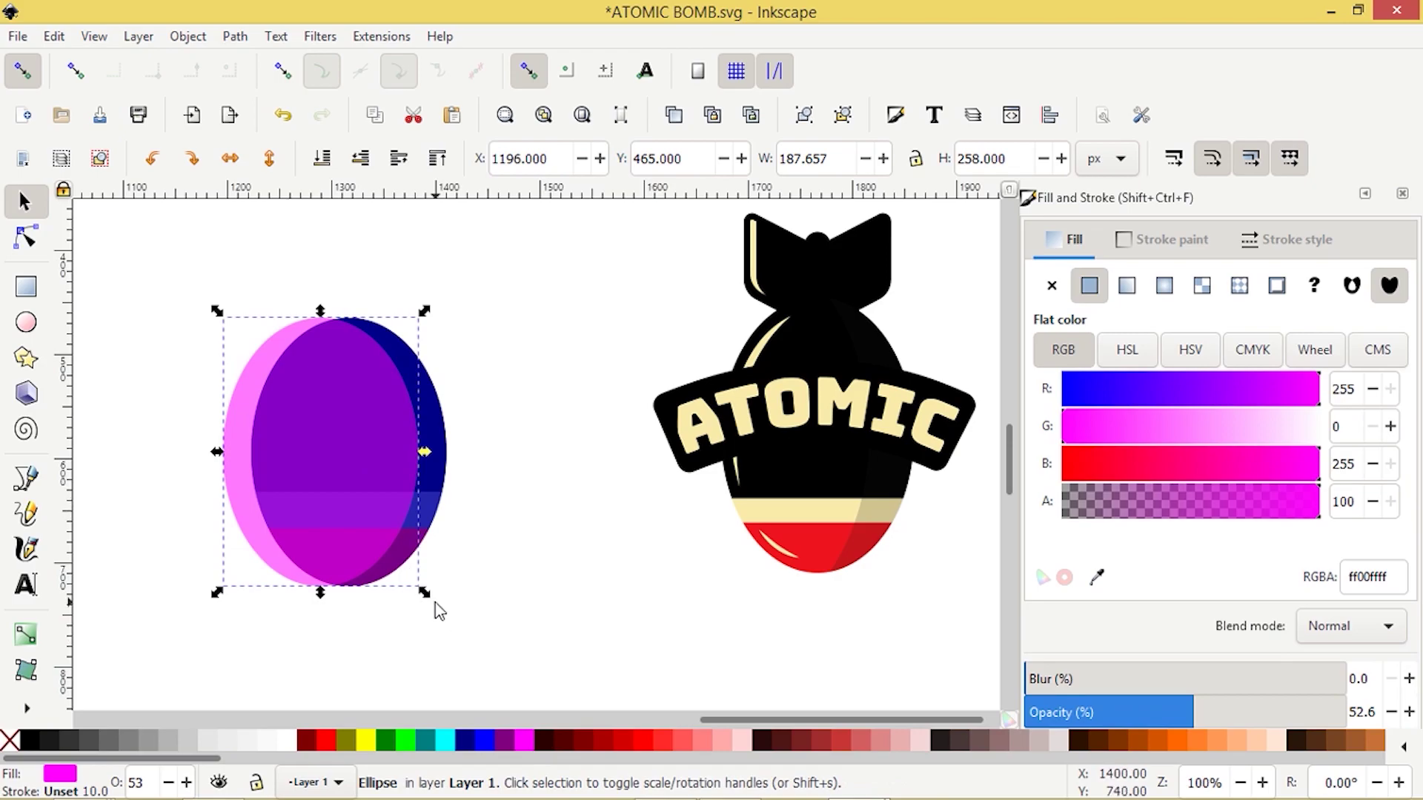
drag(426, 597, 433, 604)
drag(321, 518, 310, 517)
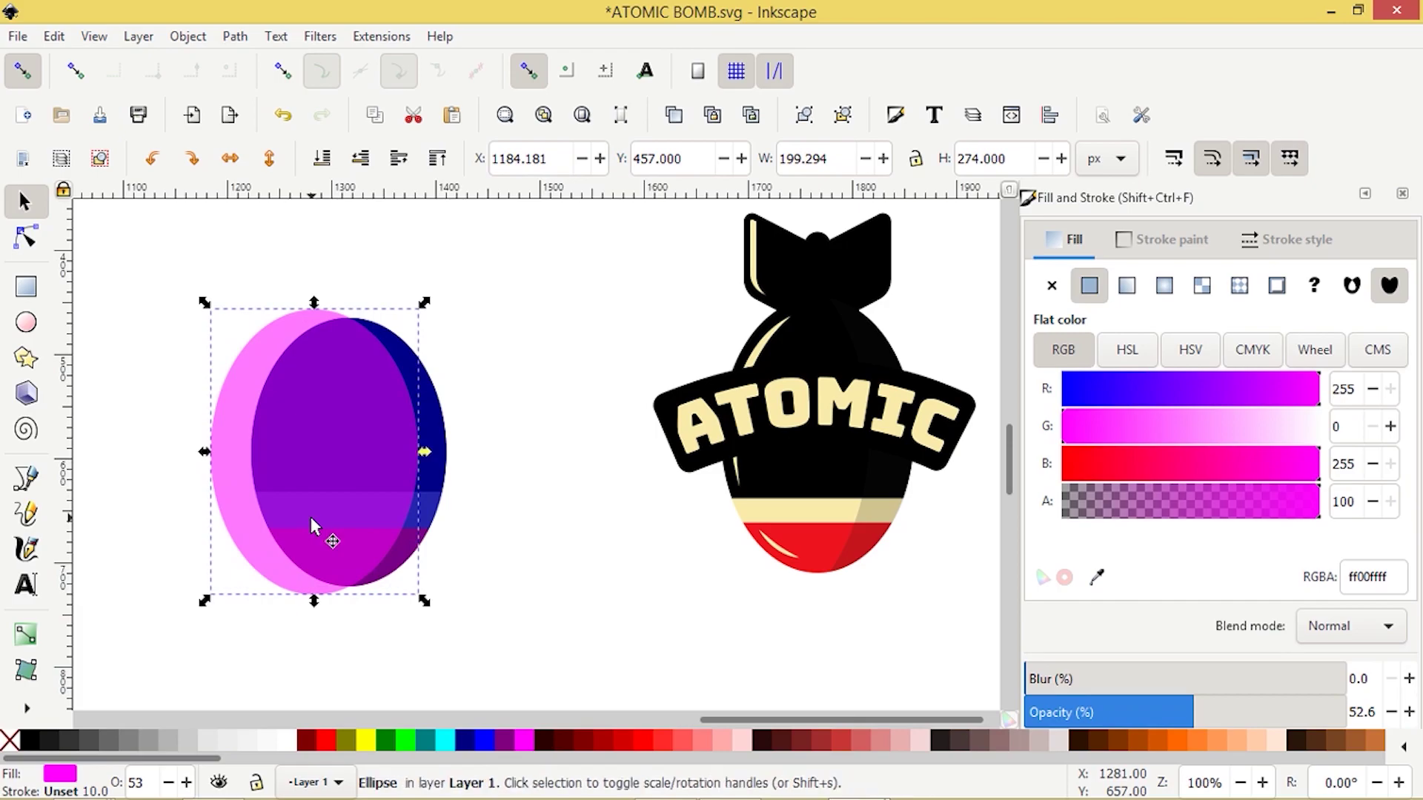
Subtract the magenta ellipse from the blue one with Difference, and give the remaining crescent a 90% gray fill at 20.6% opacity
shift+click(440, 469)
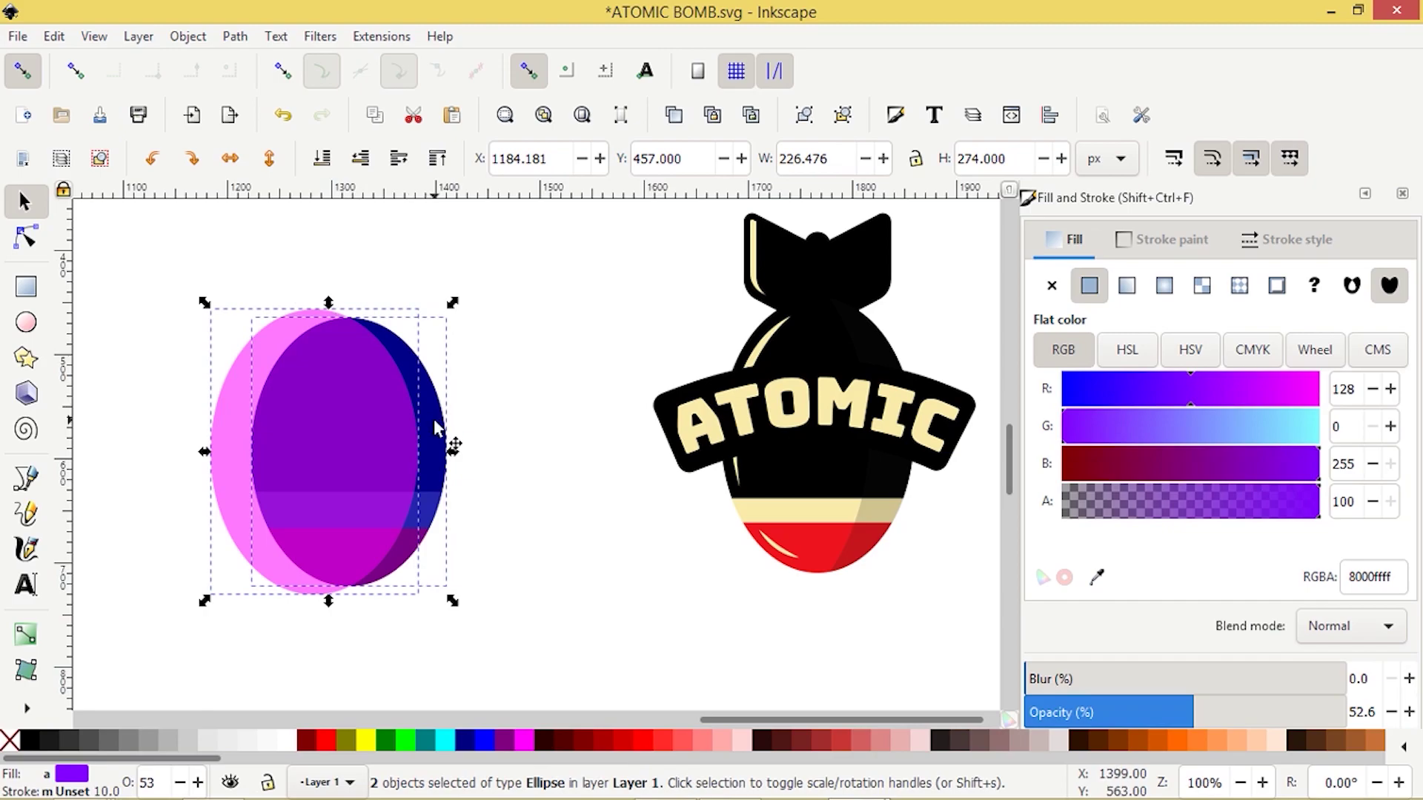
click(235, 36)
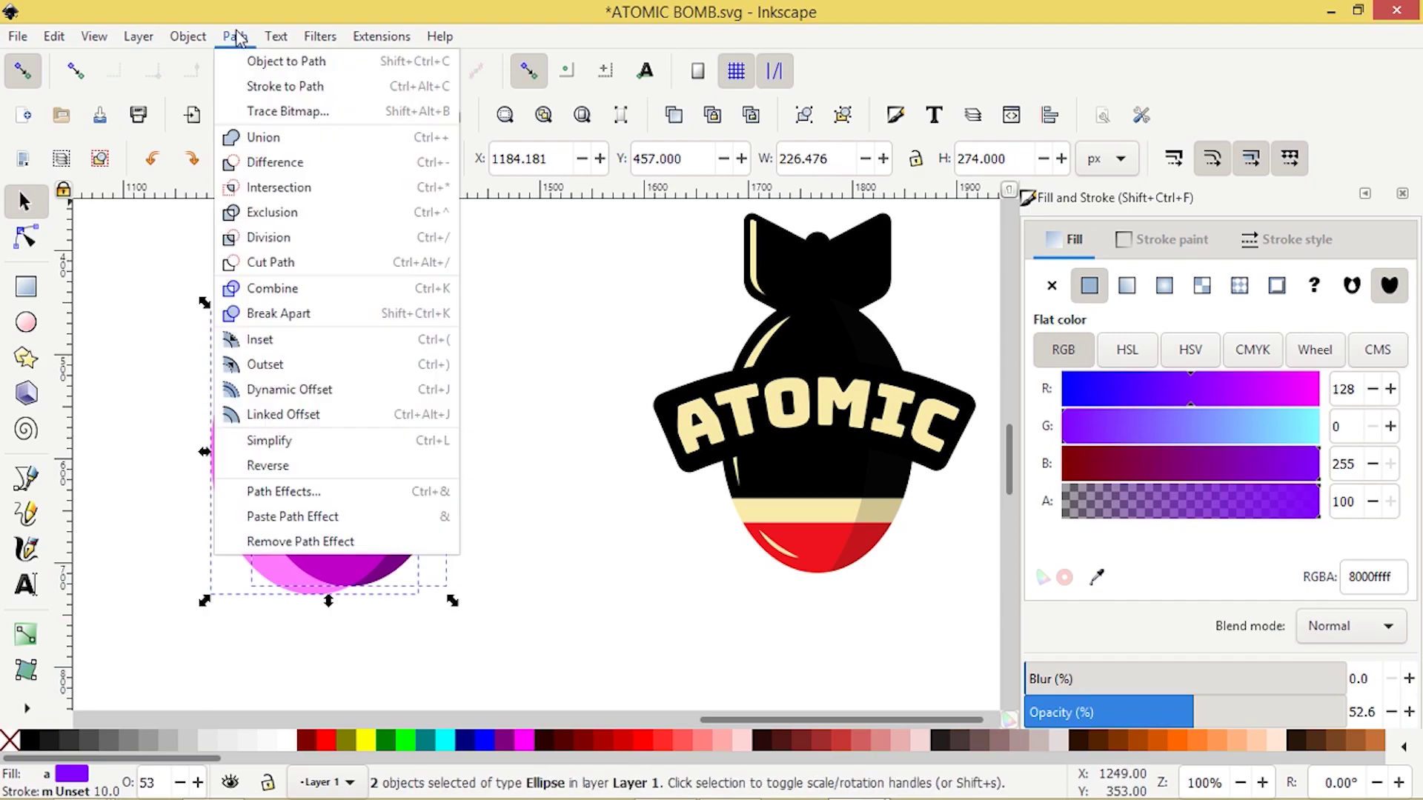
click(270, 164)
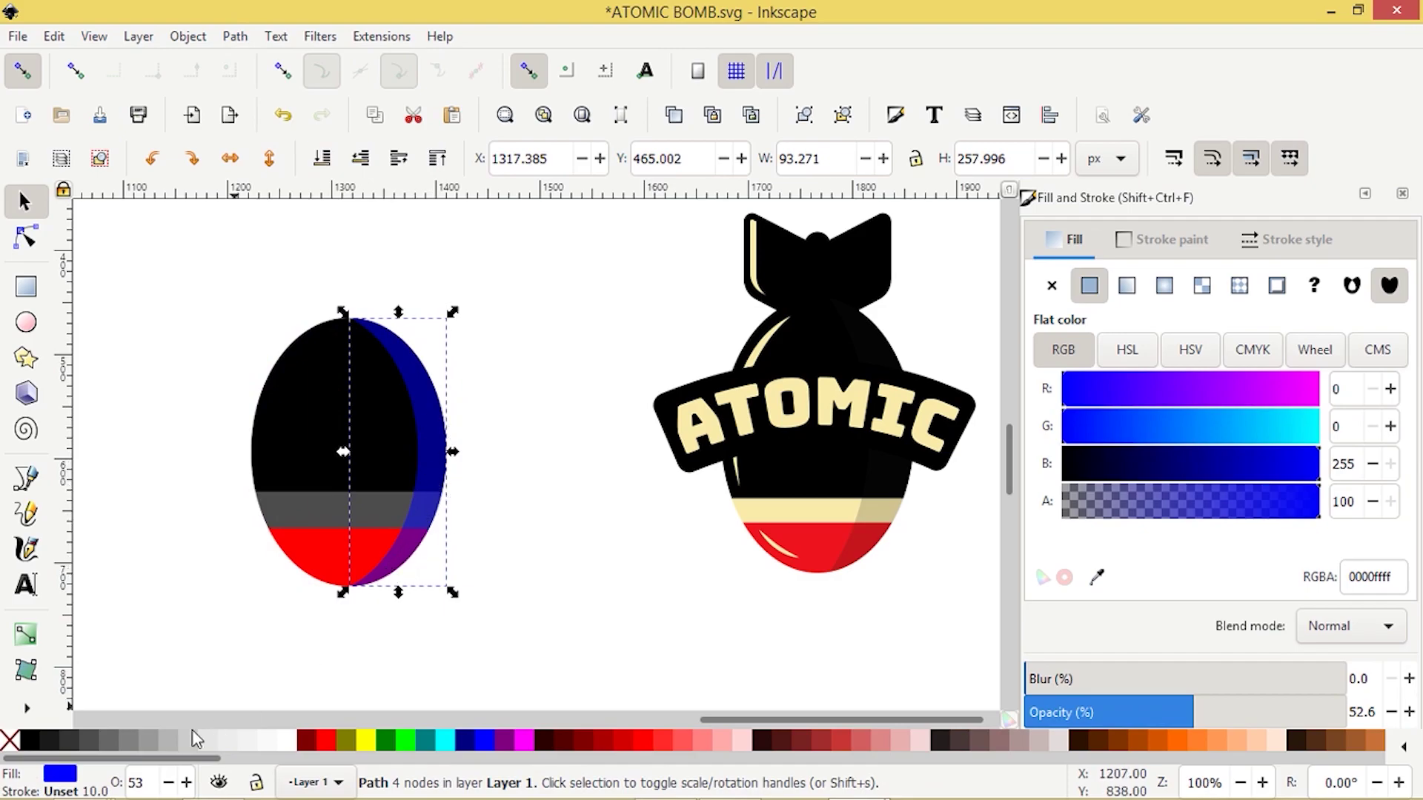
click(52, 749)
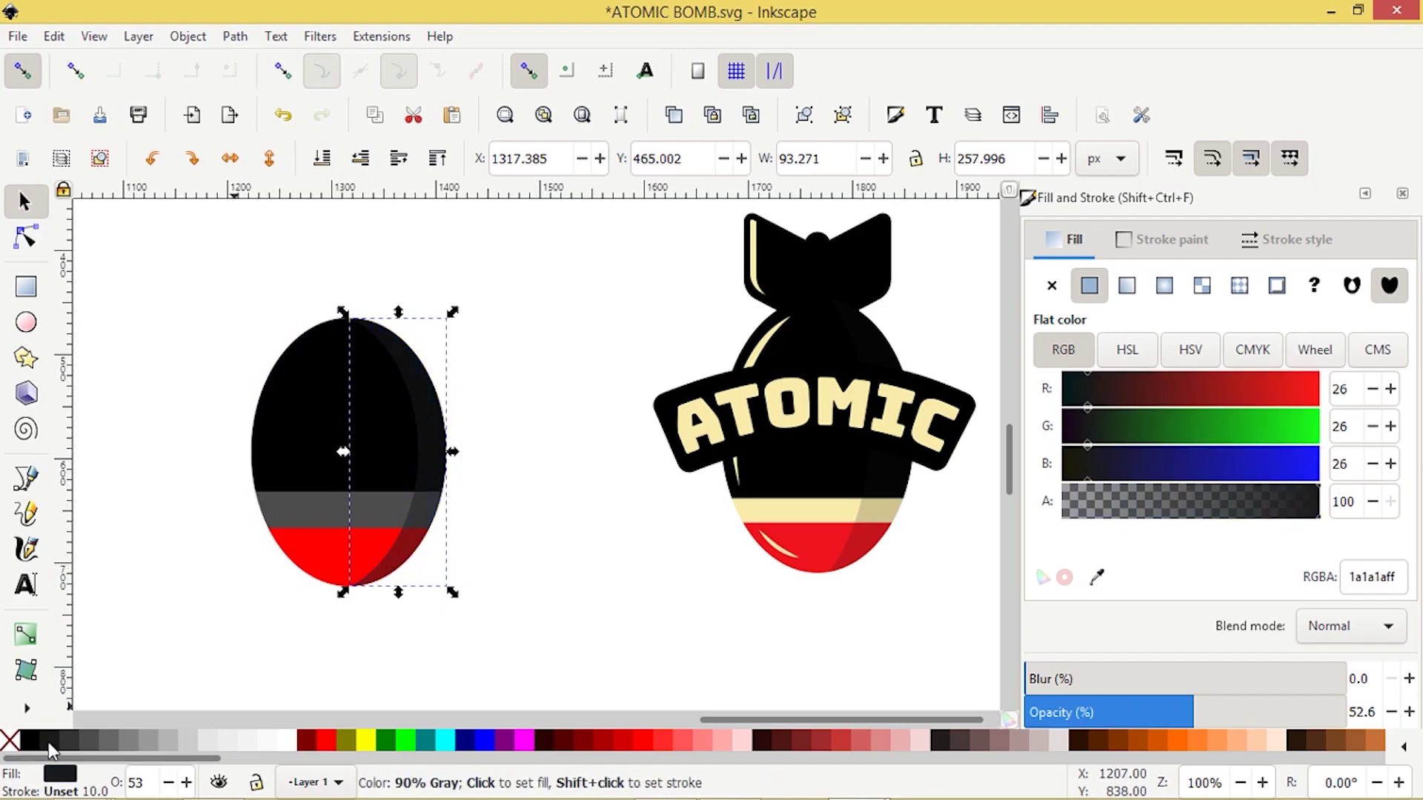
click(1090, 714)
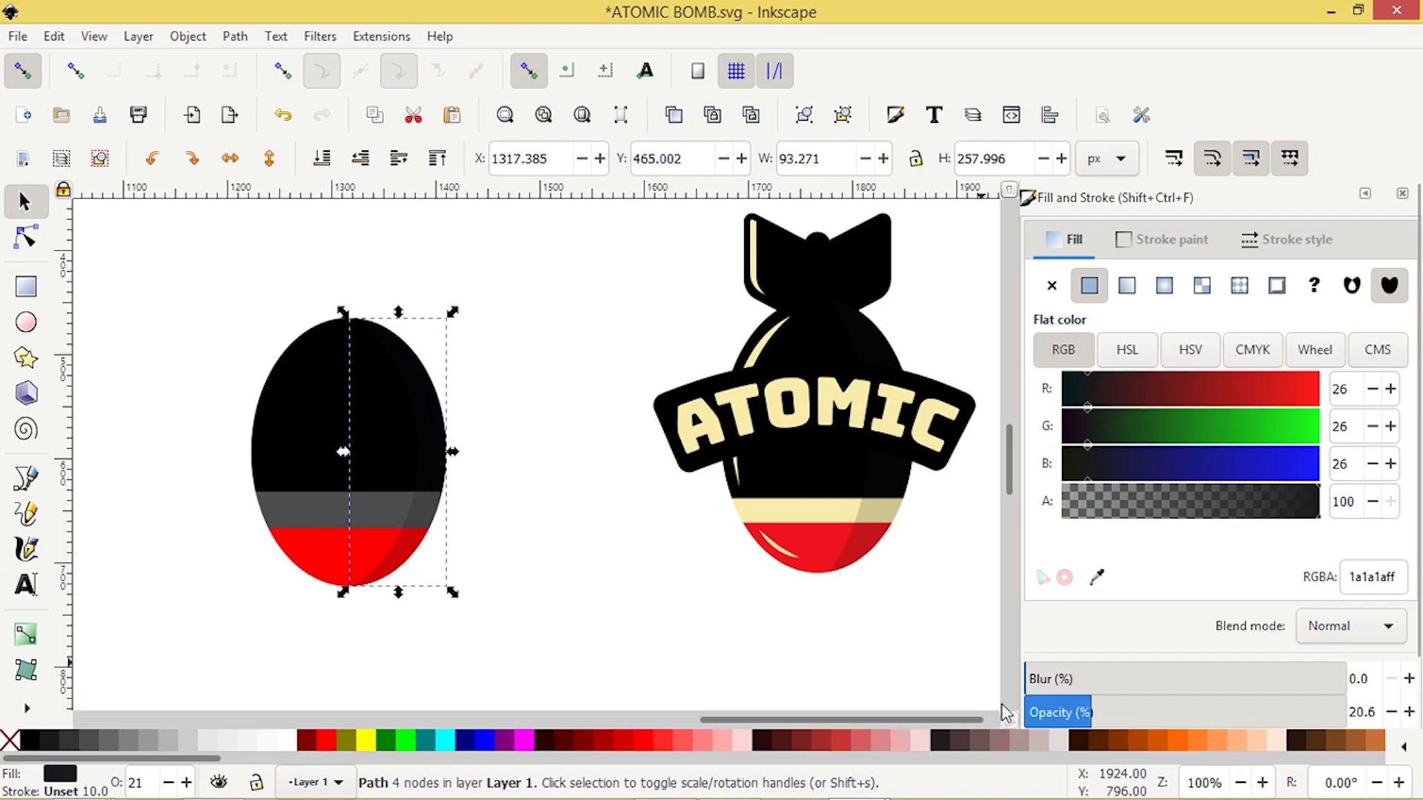
click(507, 626)
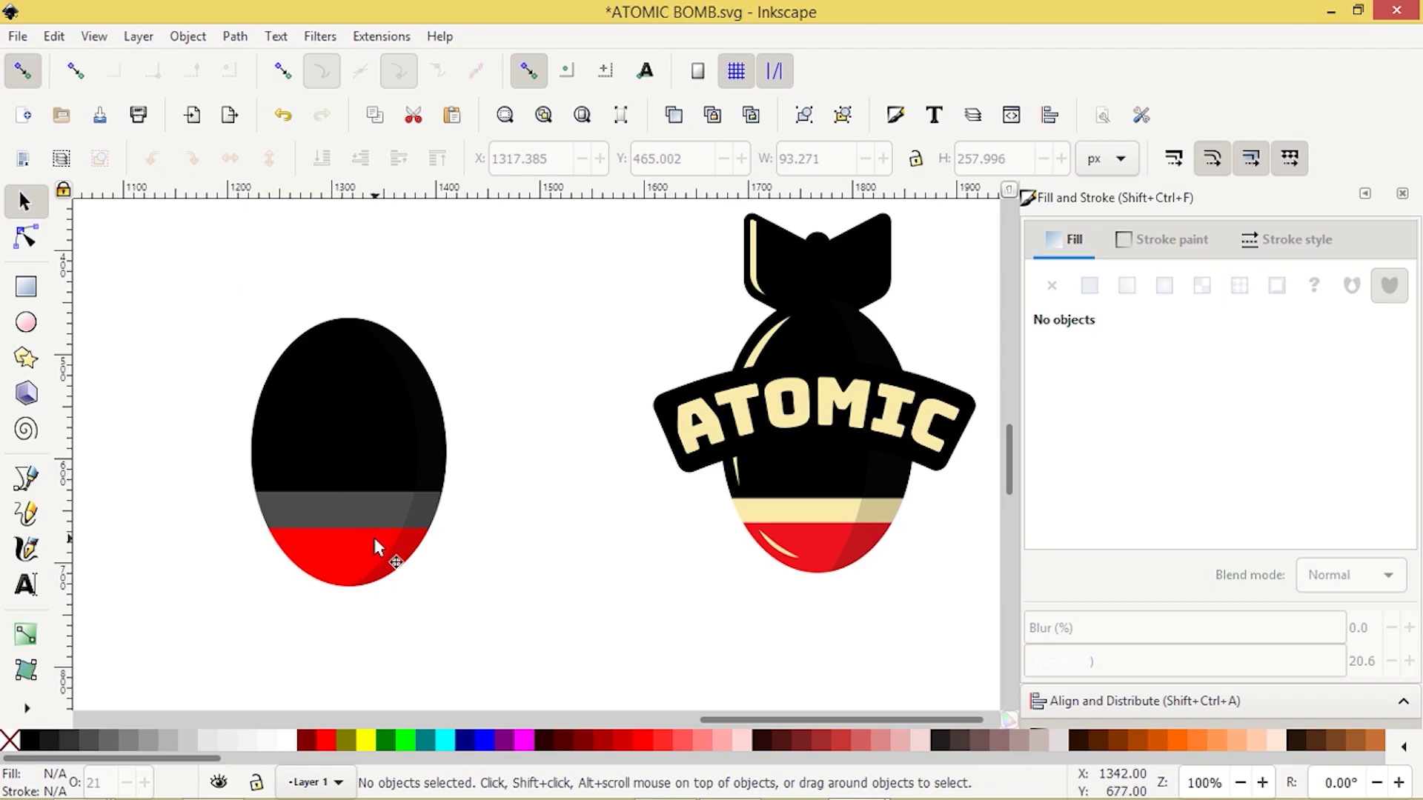
Duplicate the black, gray and red body pieces, merge the copies with Union, and give the merged shape 38.1% opacity and a blue fill
click(312, 381)
shift+click(299, 501)
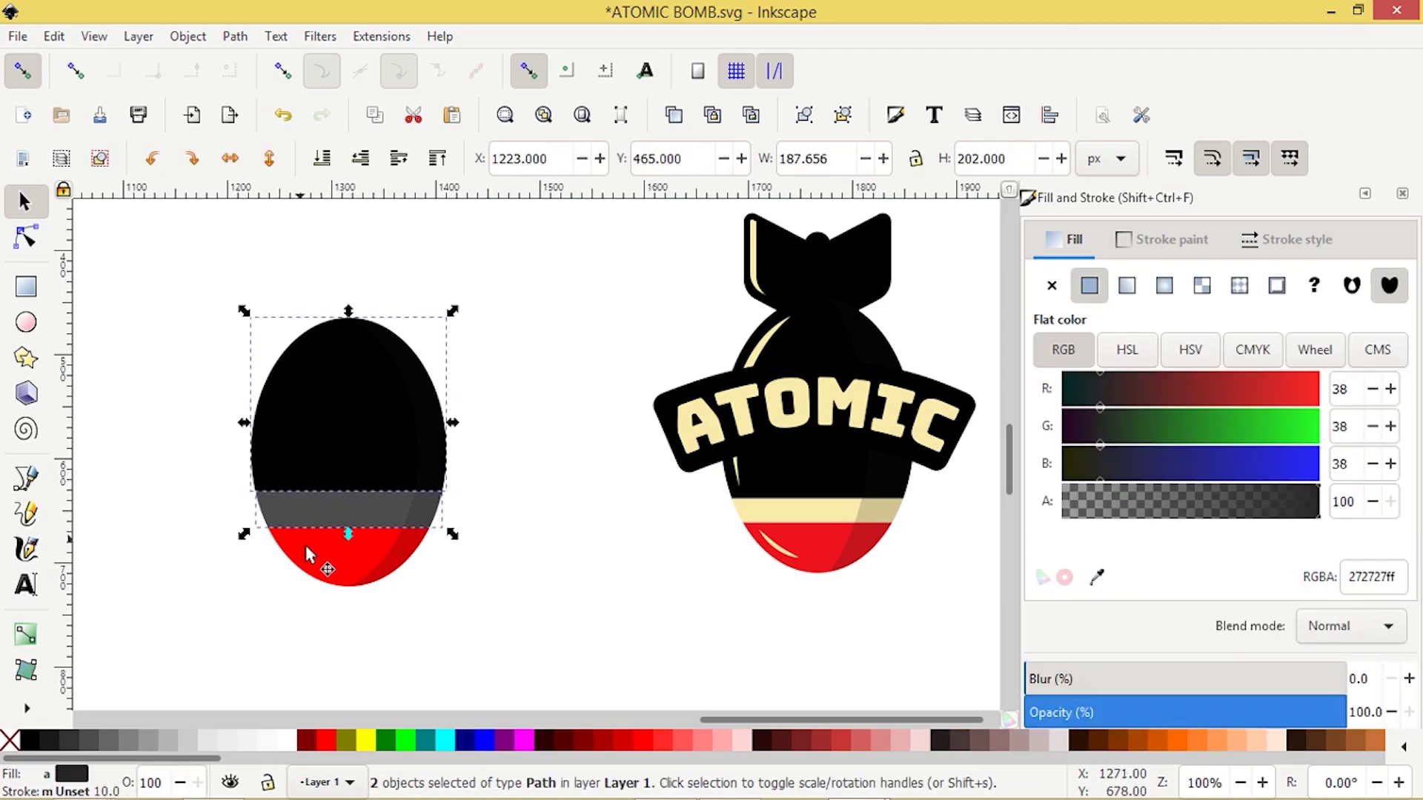
shift+click(308, 549)
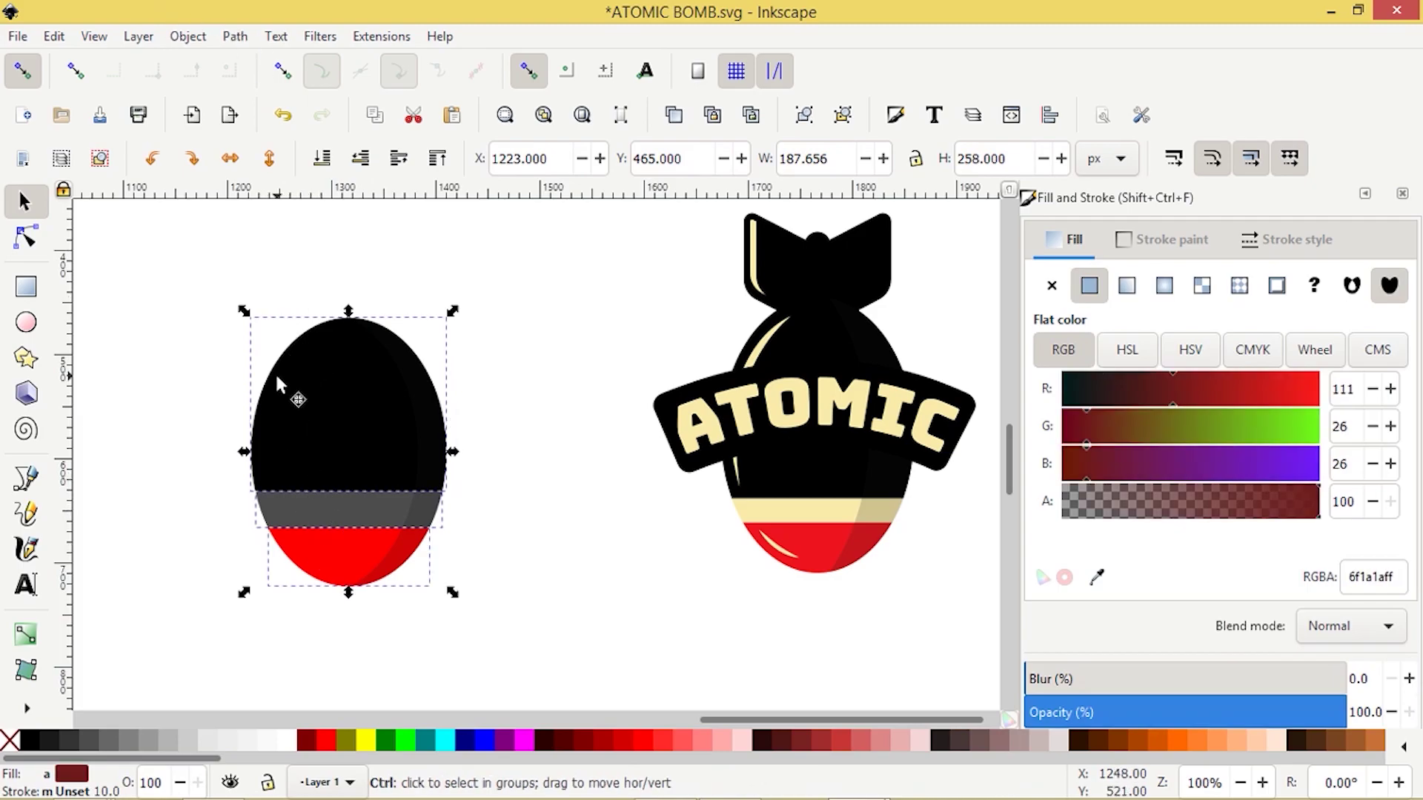
click(237, 38)
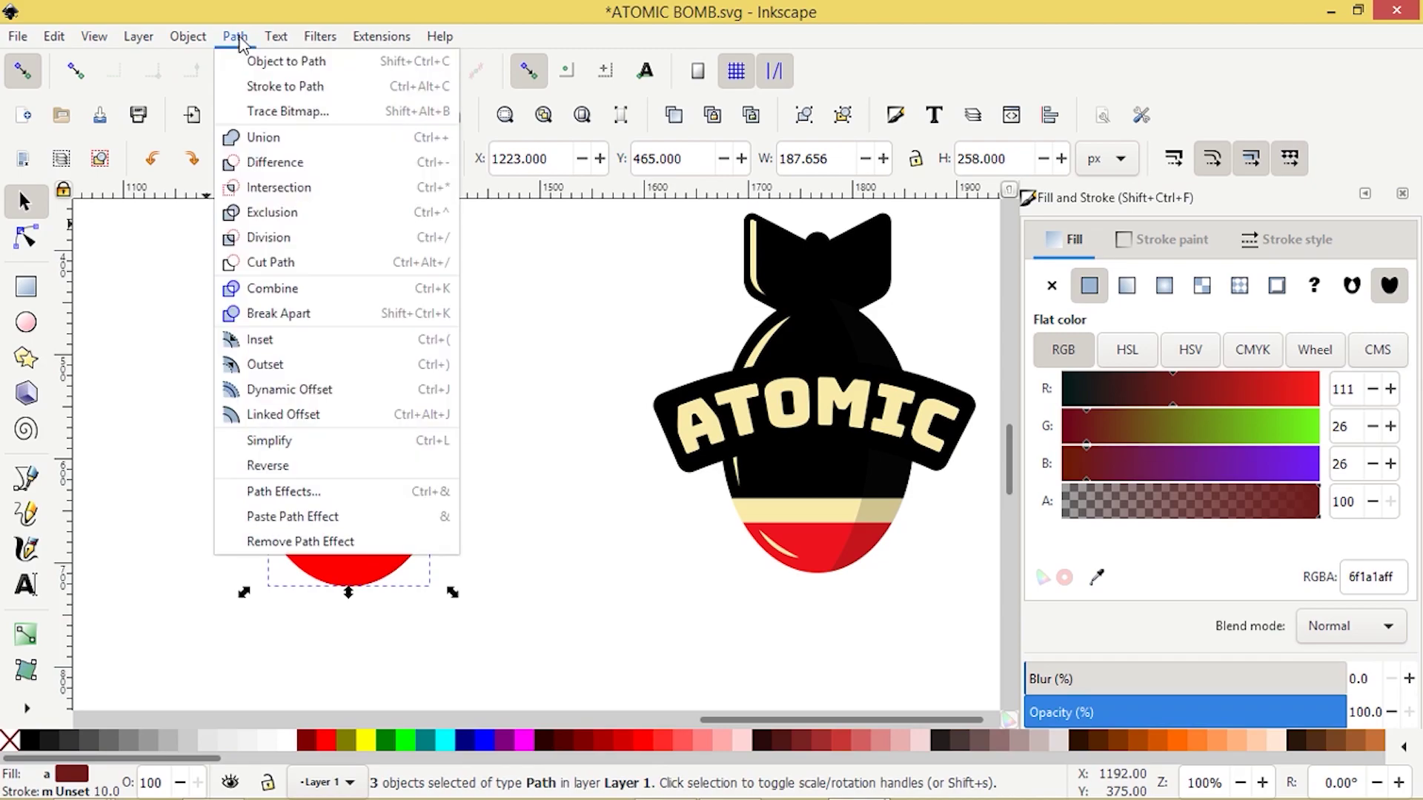
click(263, 138)
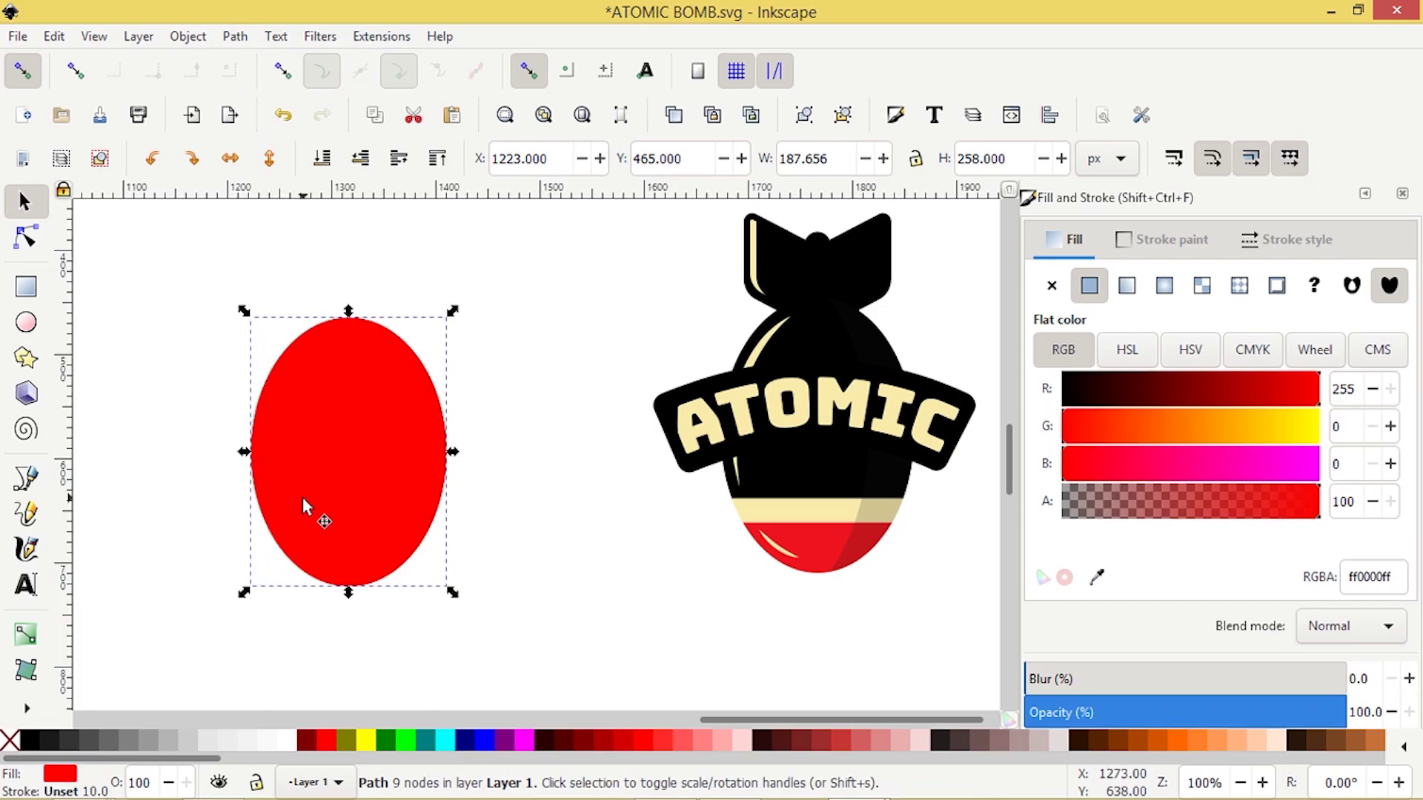
click(1147, 711)
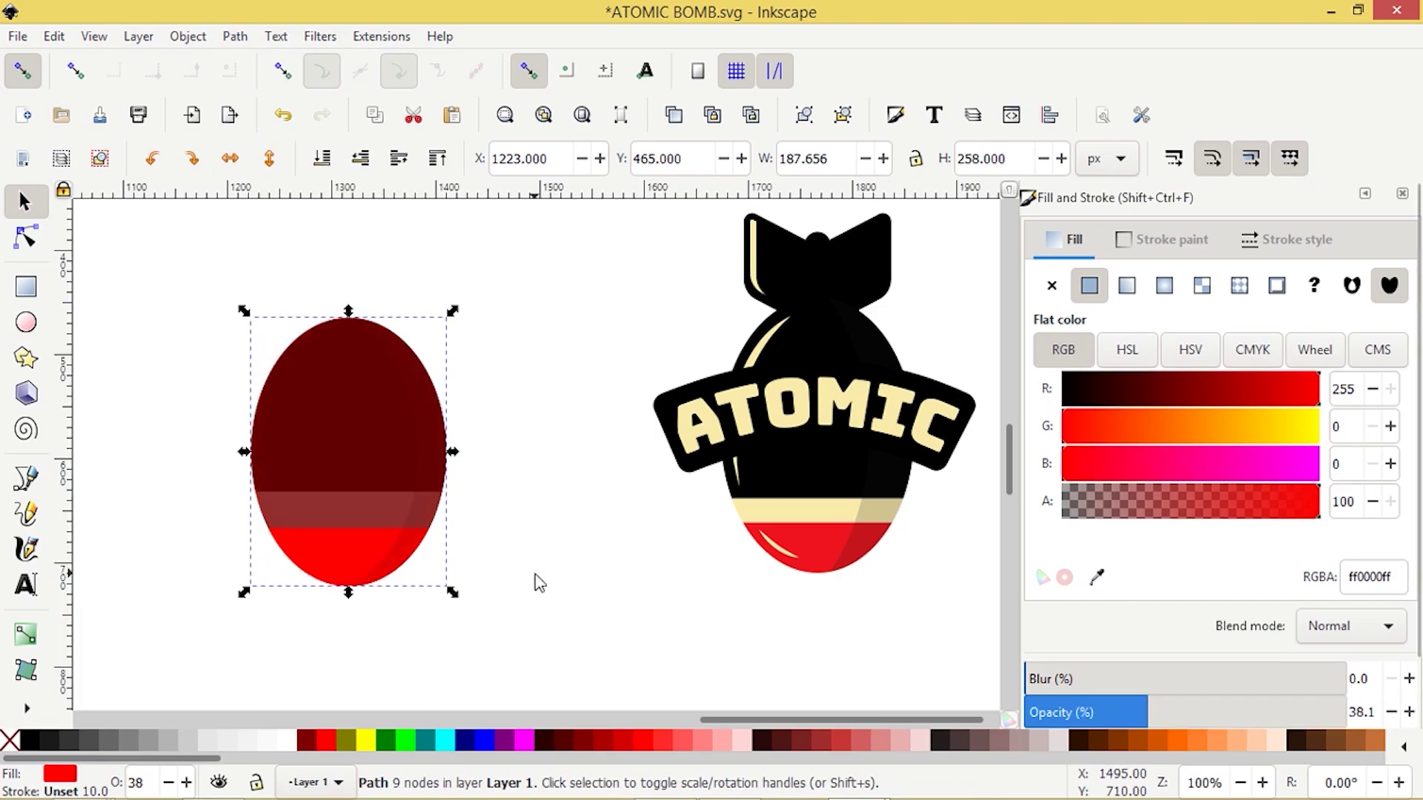
click(483, 739)
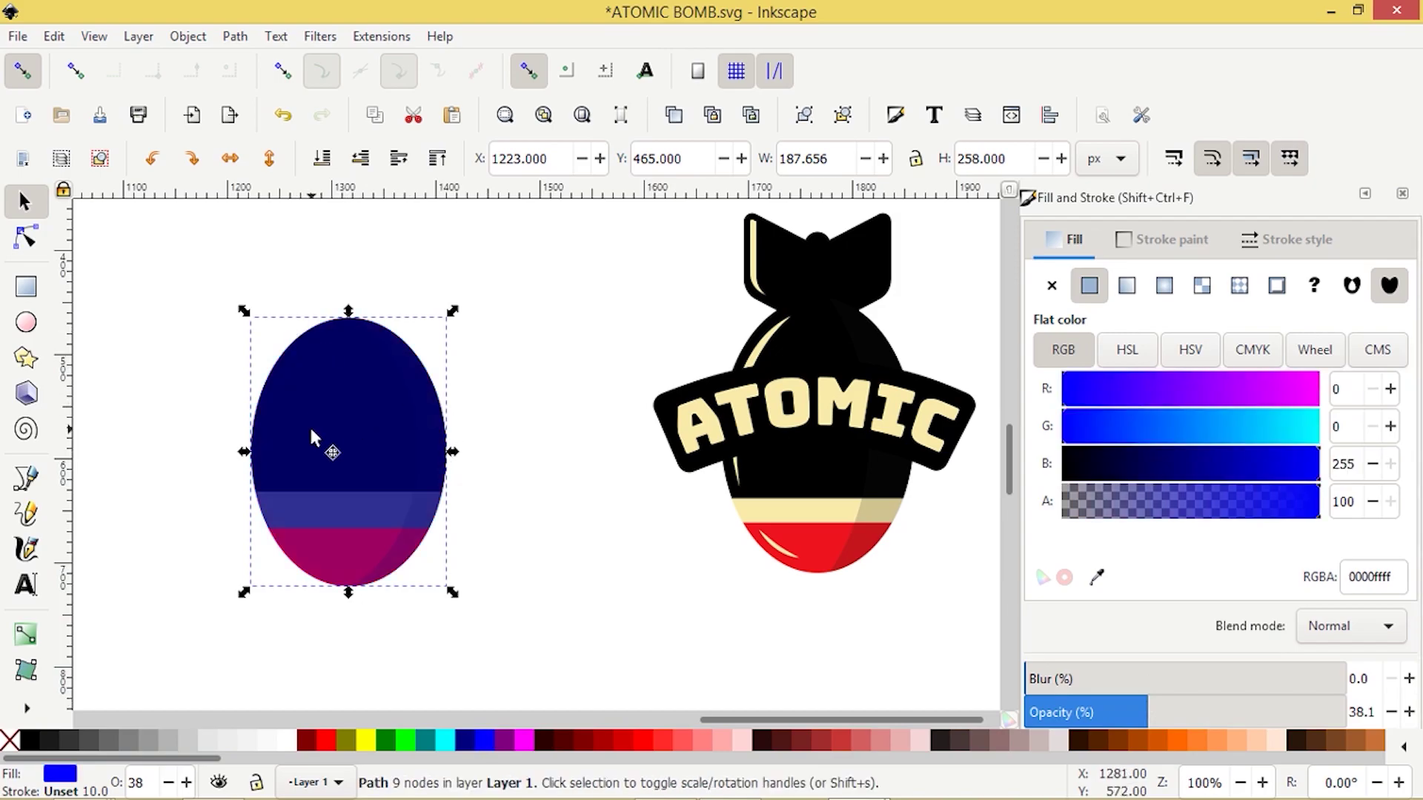
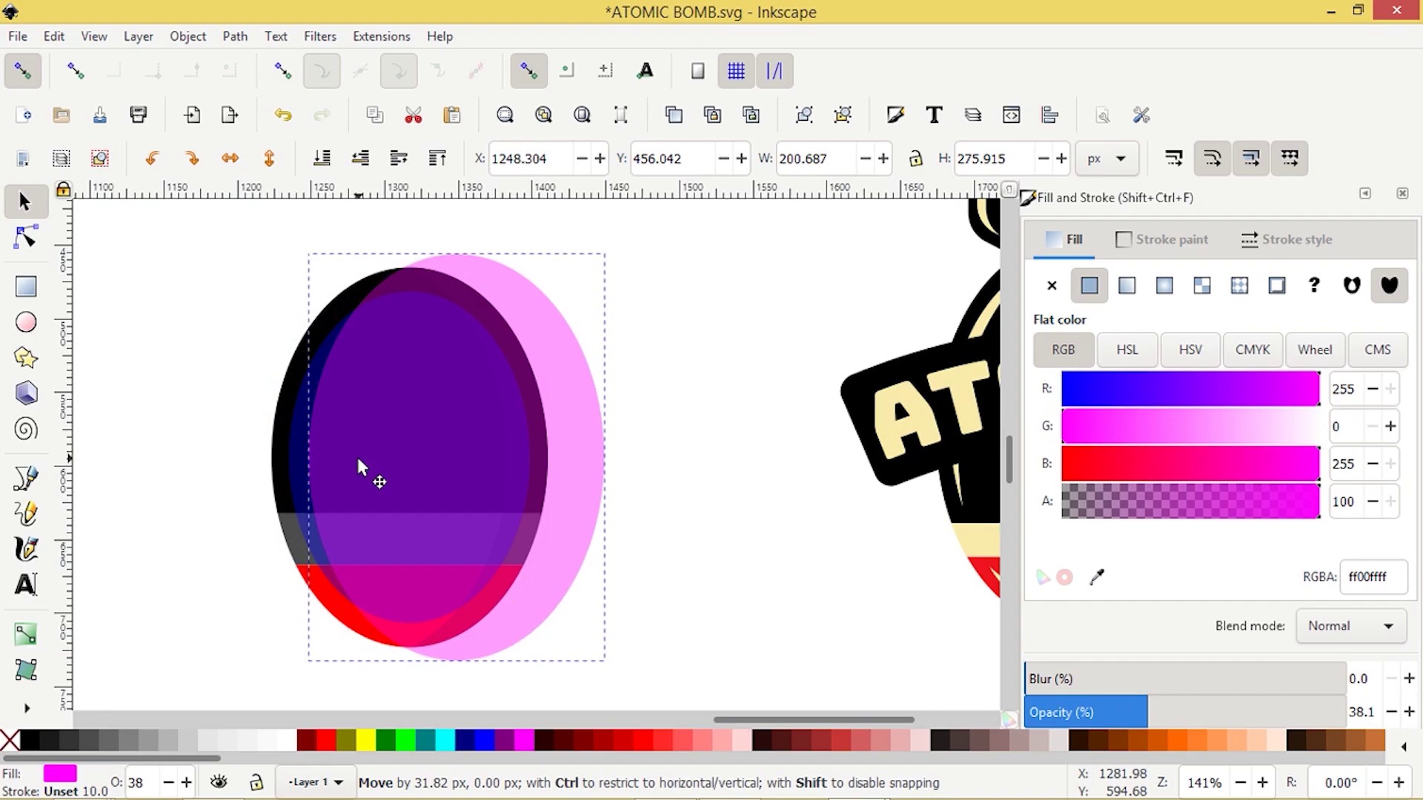
Shrink the magenta ellipse to about 188 by 258 px, and fill the inner blue ellipse with white at 58.1% opacity
drag(614, 675, 607, 674)
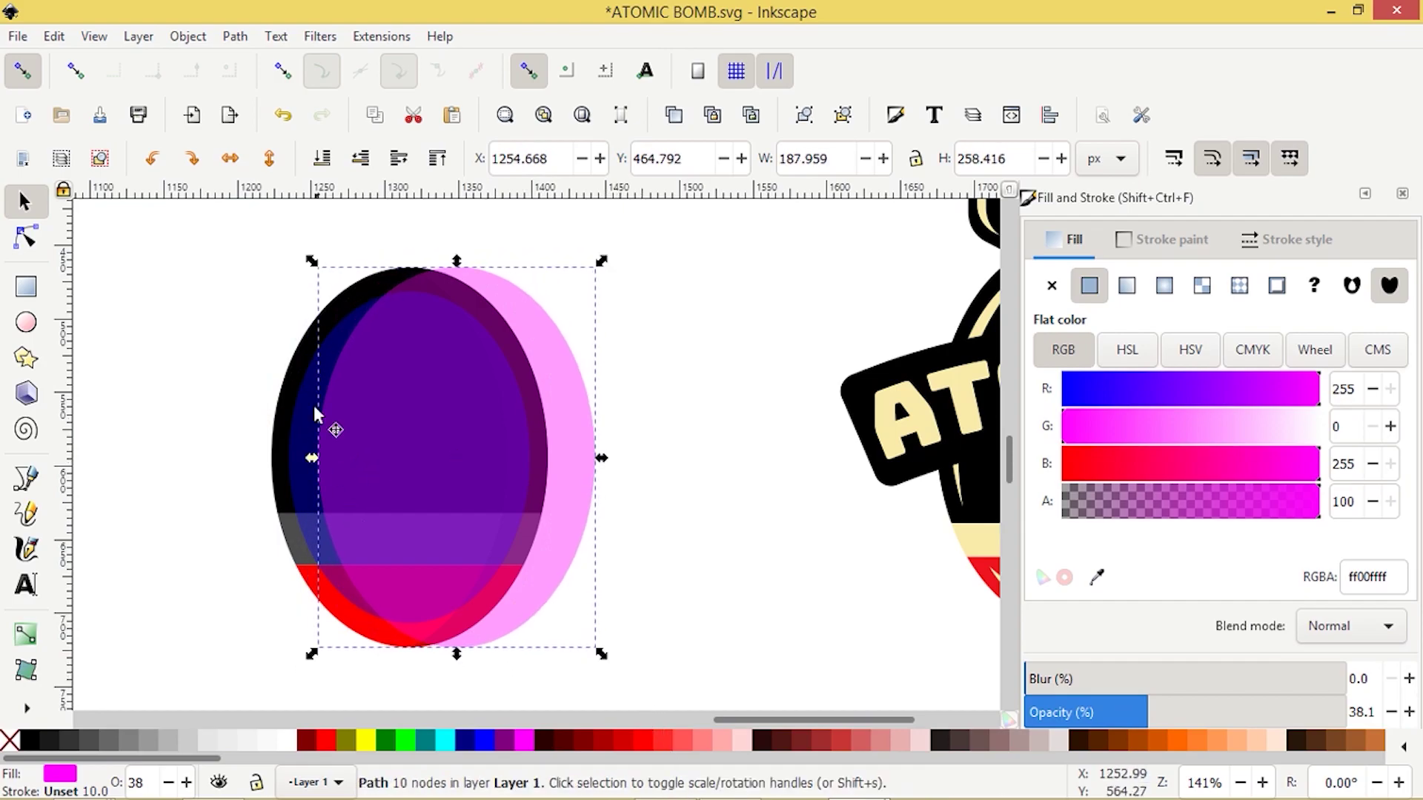
click(309, 453)
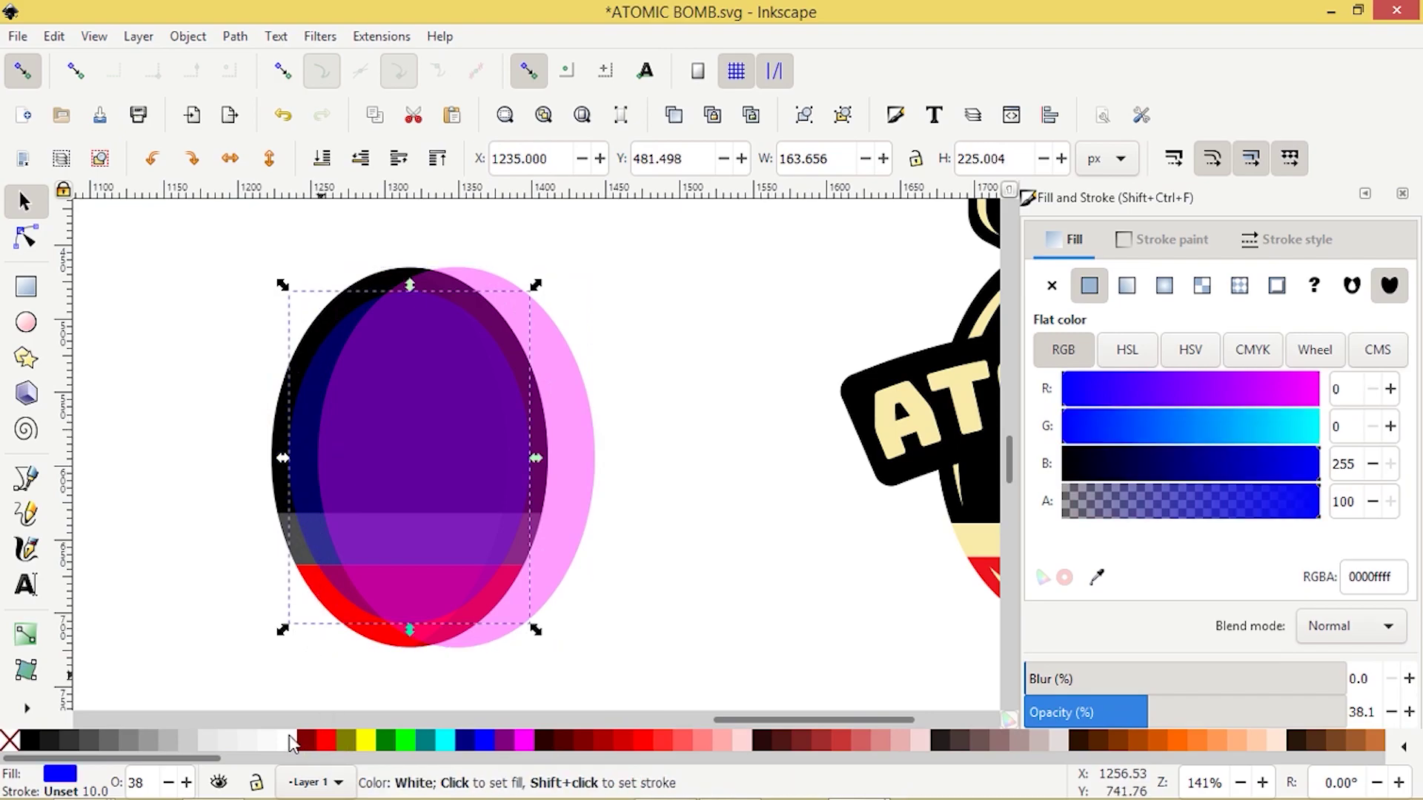
click(290, 744)
click(1193, 706)
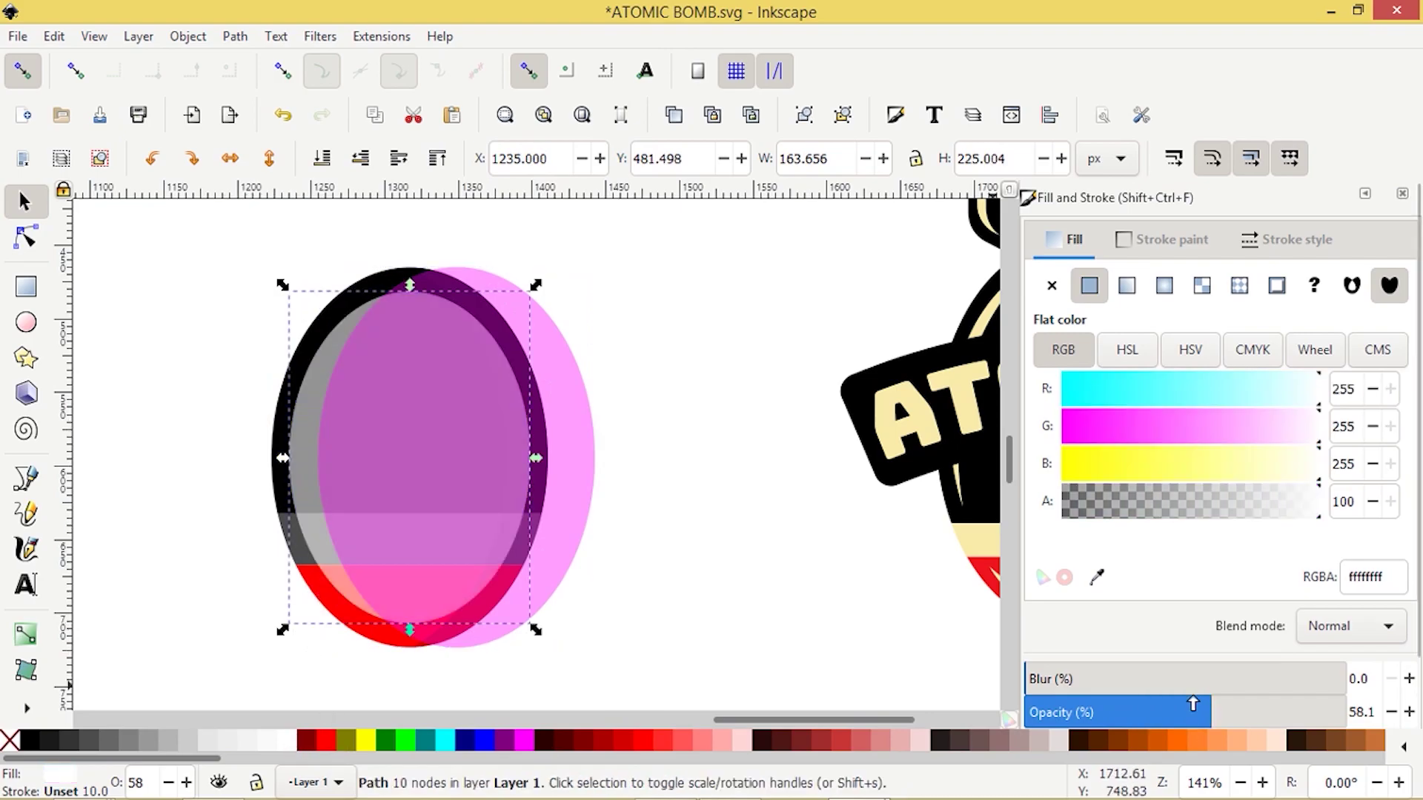
key(Escape)
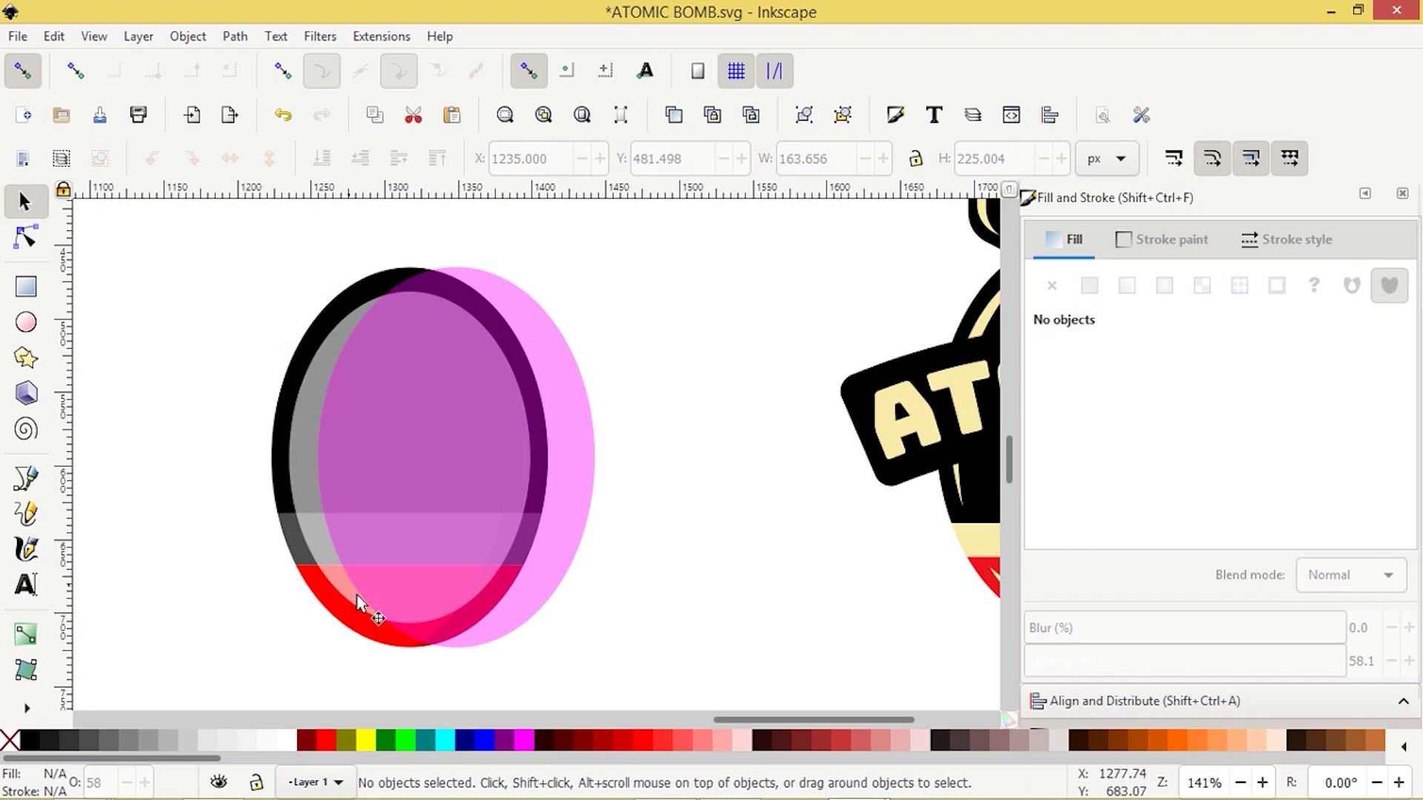
Shift the magenta ellipse left and shrink it to about 179 by 247 px, leaving a thin crescent of the white ellipse exposed
click(372, 449)
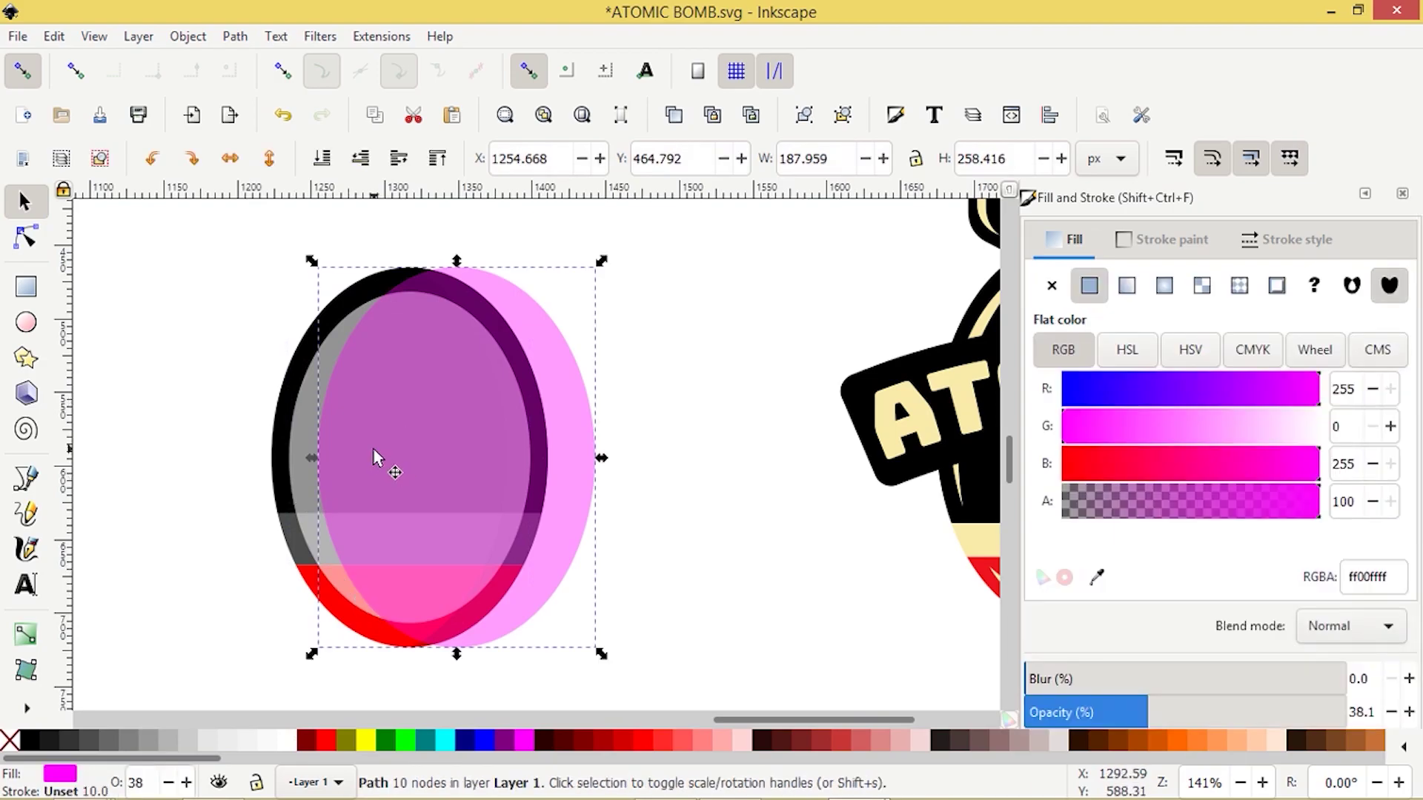
drag(372, 448, 357, 447)
scroll(357, 447, down, 3)
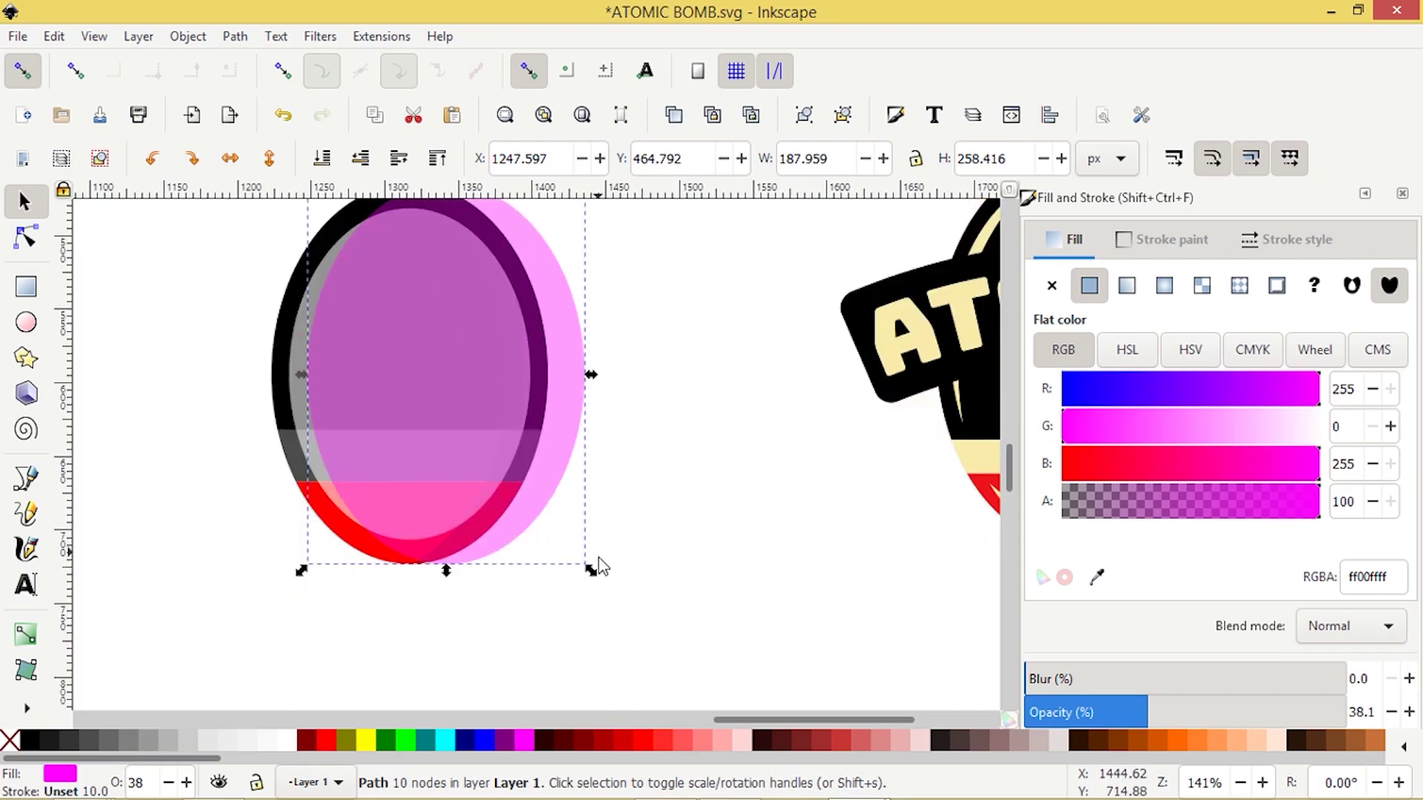
drag(592, 571, 586, 567)
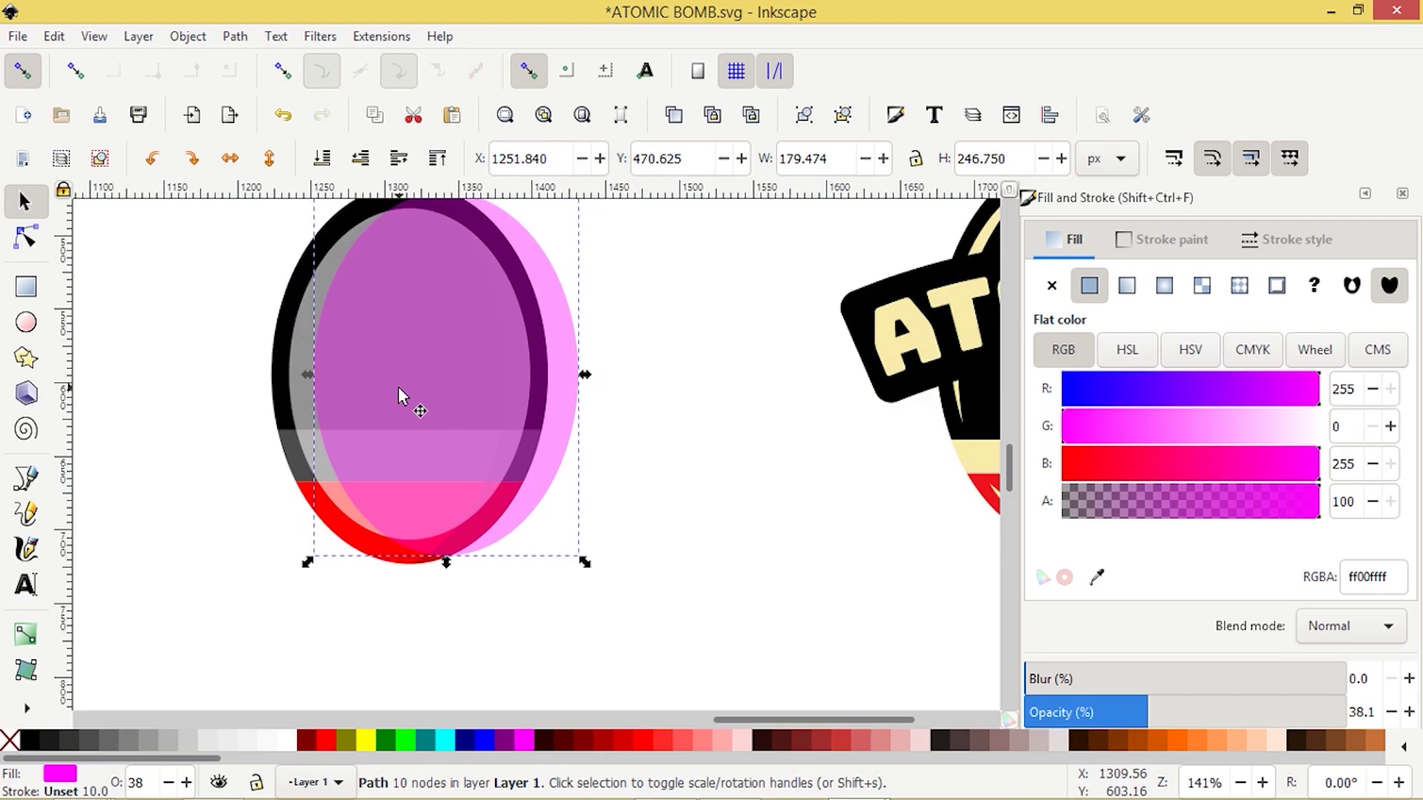
drag(390, 385, 388, 386)
Subtract the magenta ellipse from the white ellipse with Difference, and set the remaining highlight crescent's opacity to 100%
key(shift)
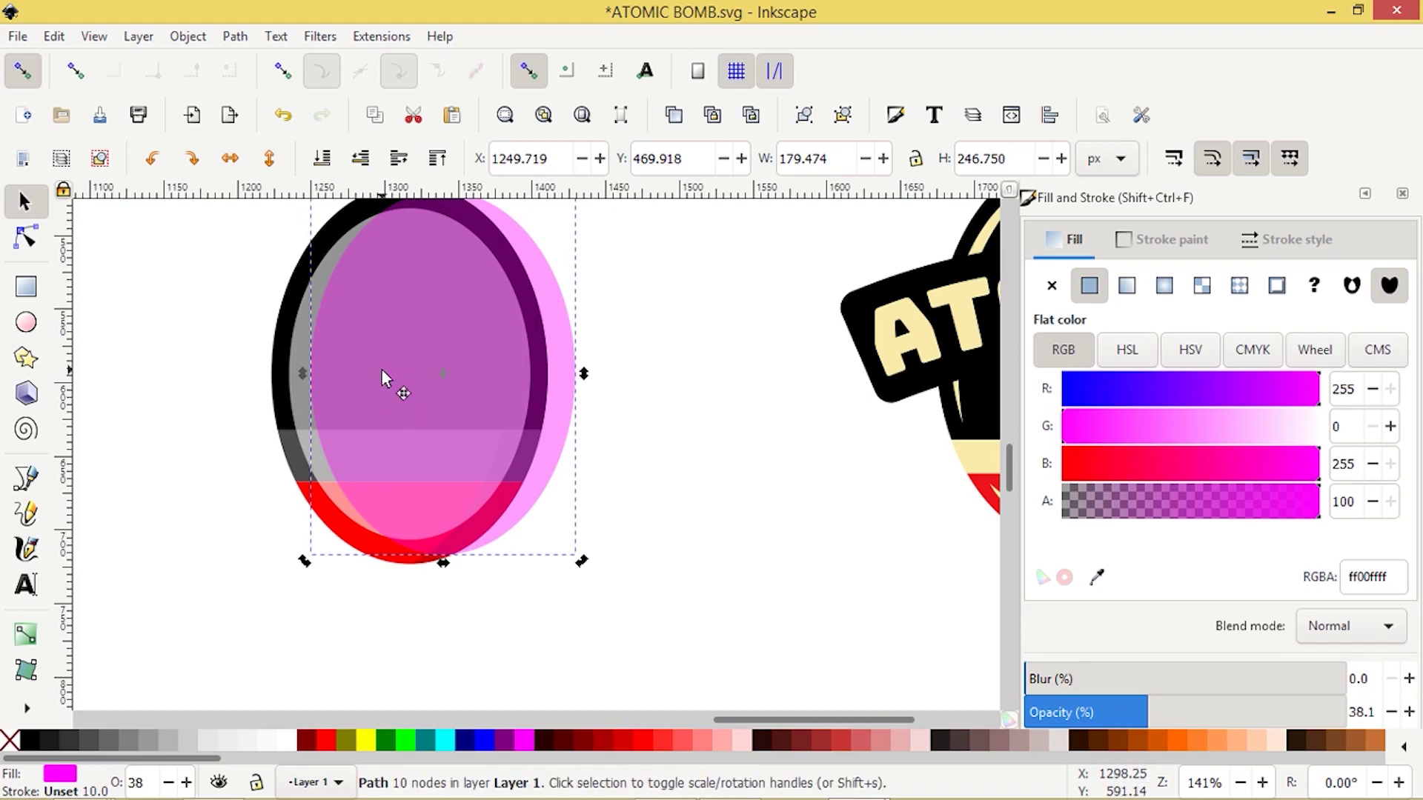
shift+click(298, 355)
scroll(303, 362, up, 3)
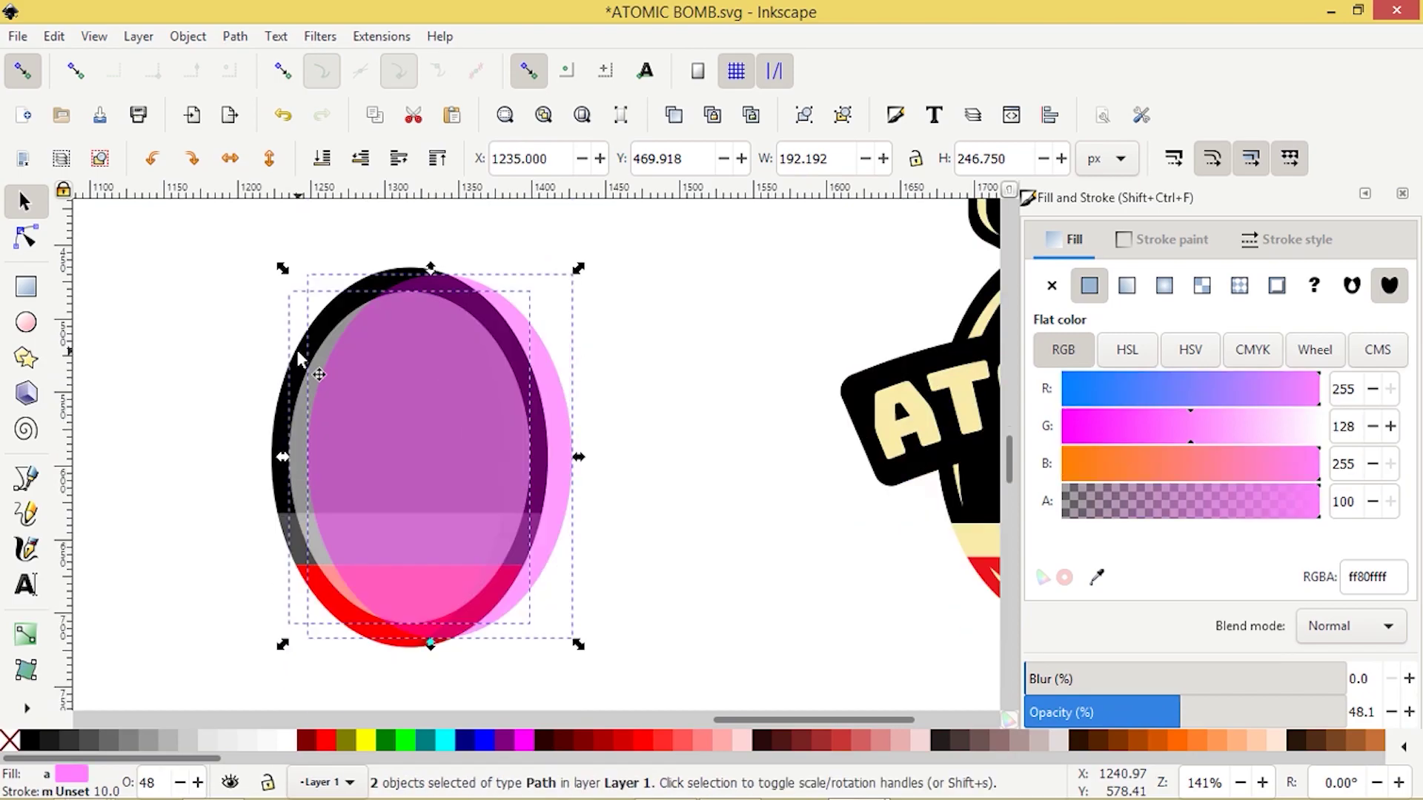
click(235, 37)
click(241, 470)
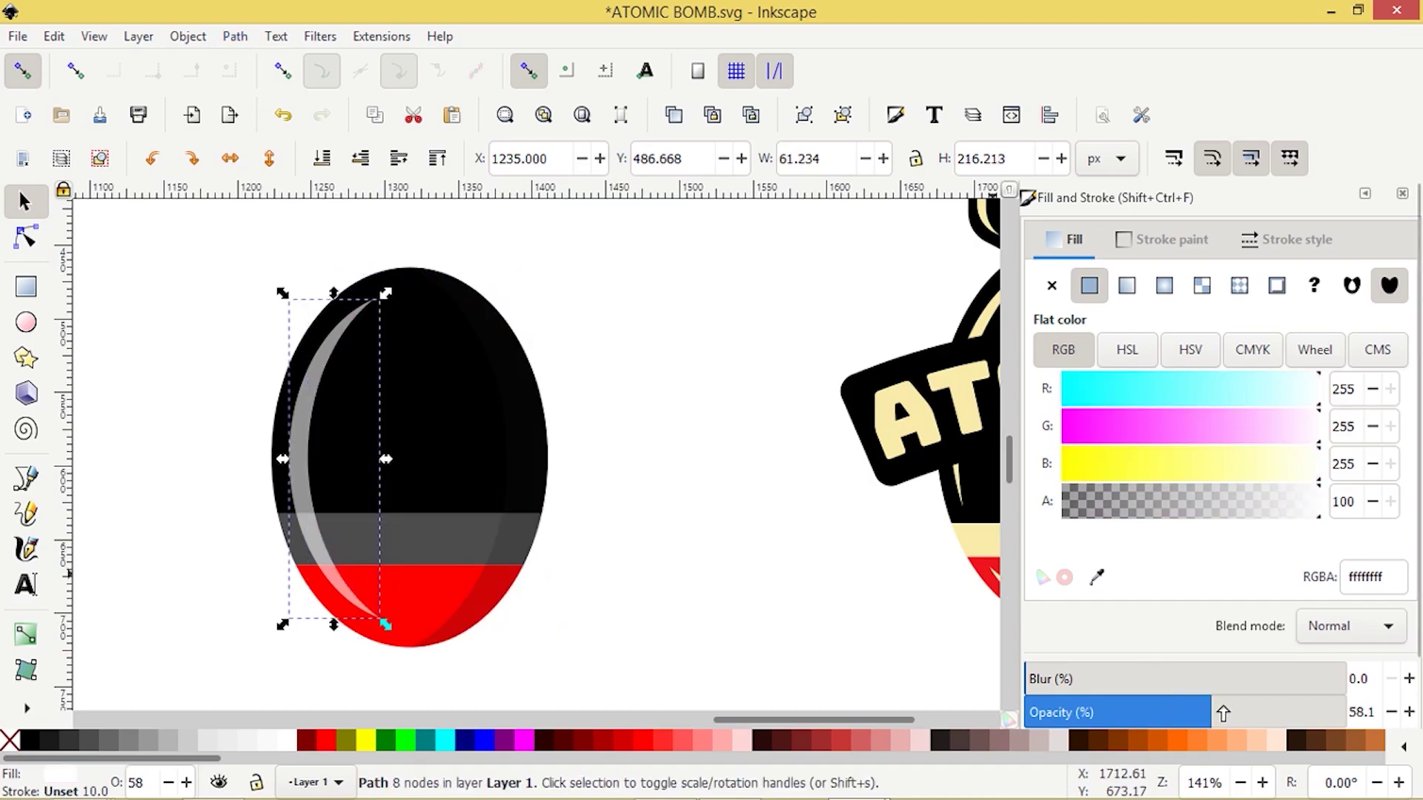
drag(1245, 711, 1347, 713)
Duplicate the gray stripe, raise the copy to the top, and fill it with navy blue at 55.2% opacity
ctrl+scroll(804, 578, down, 1)
drag(795, 599, 613, 540)
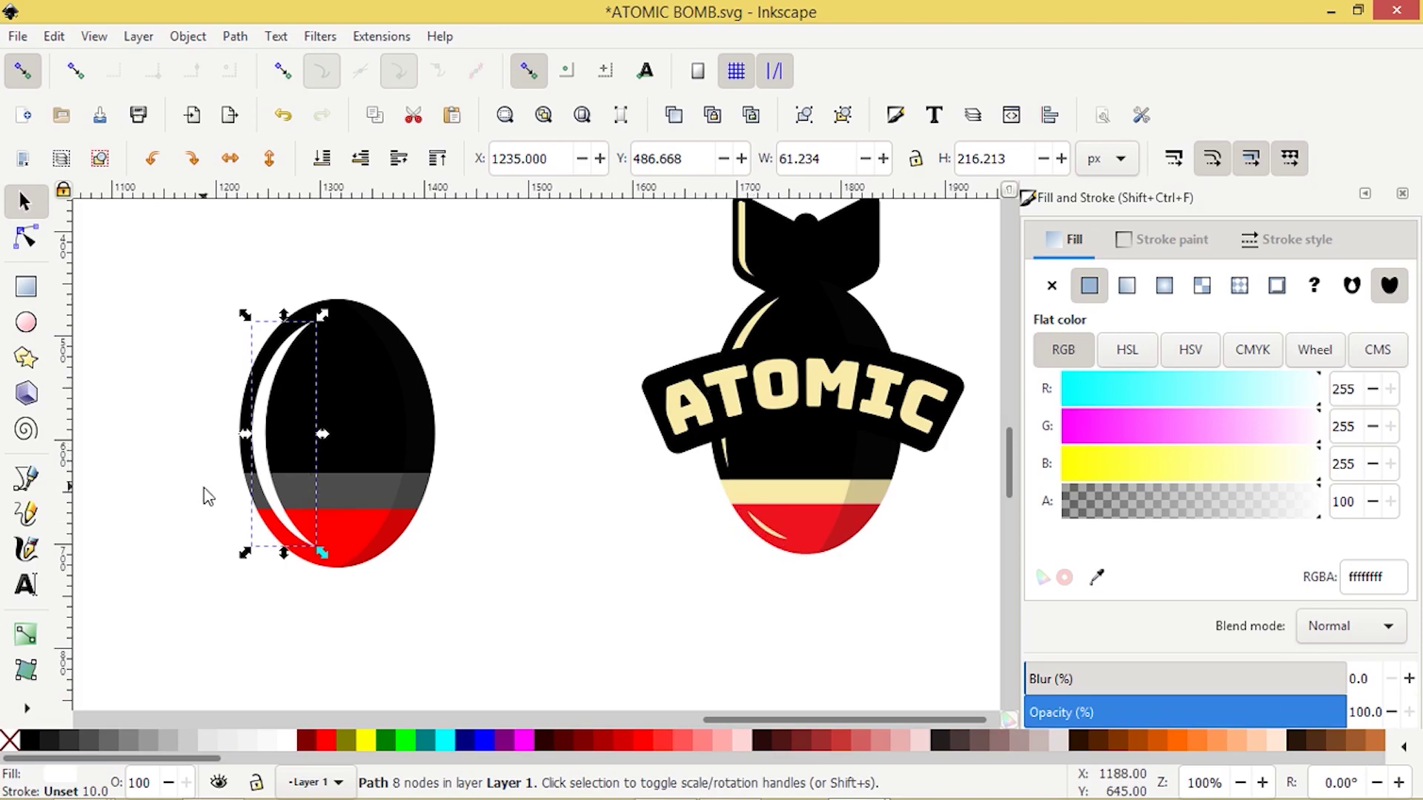
ctrl+scroll(203, 492, up, 1)
click(336, 494)
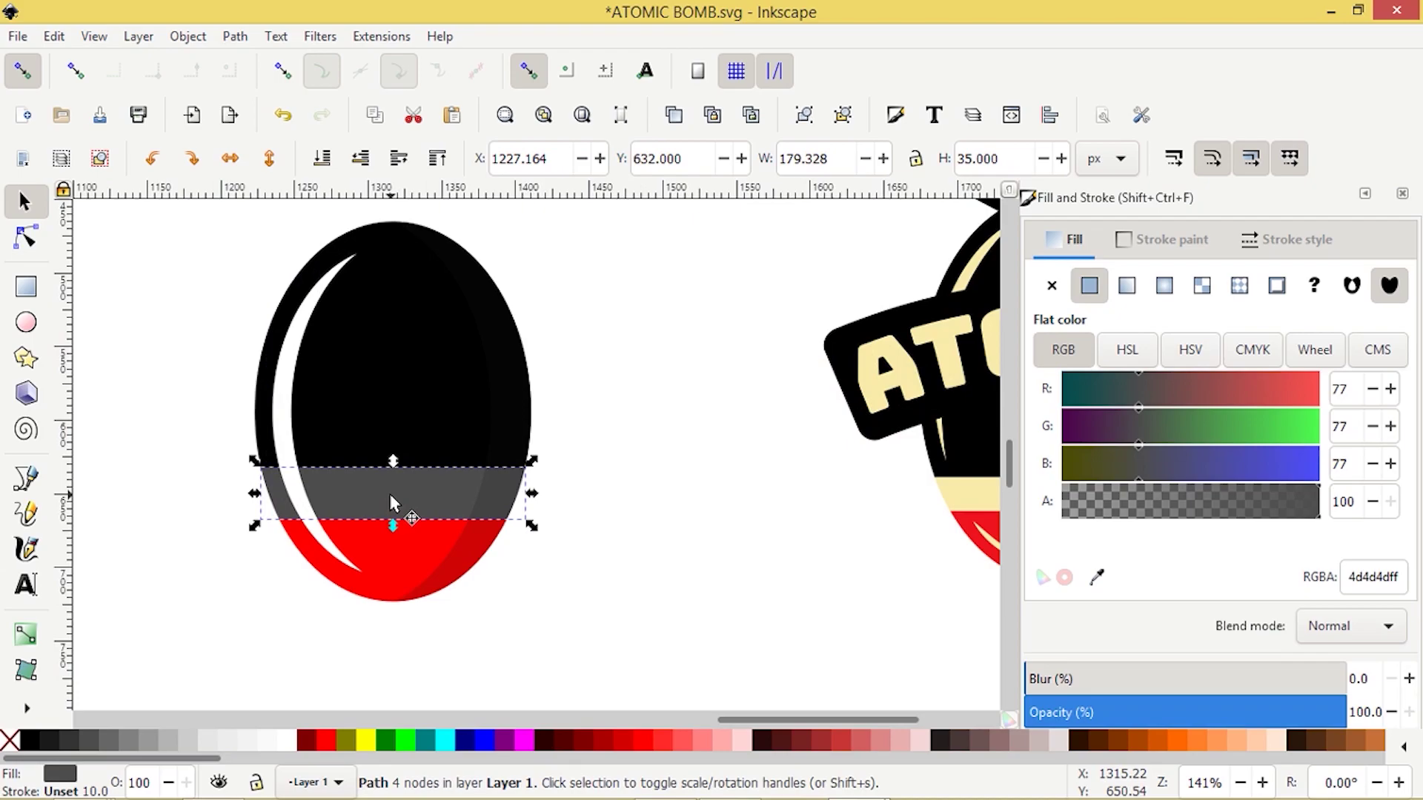
key(ctrl)
key(Home)
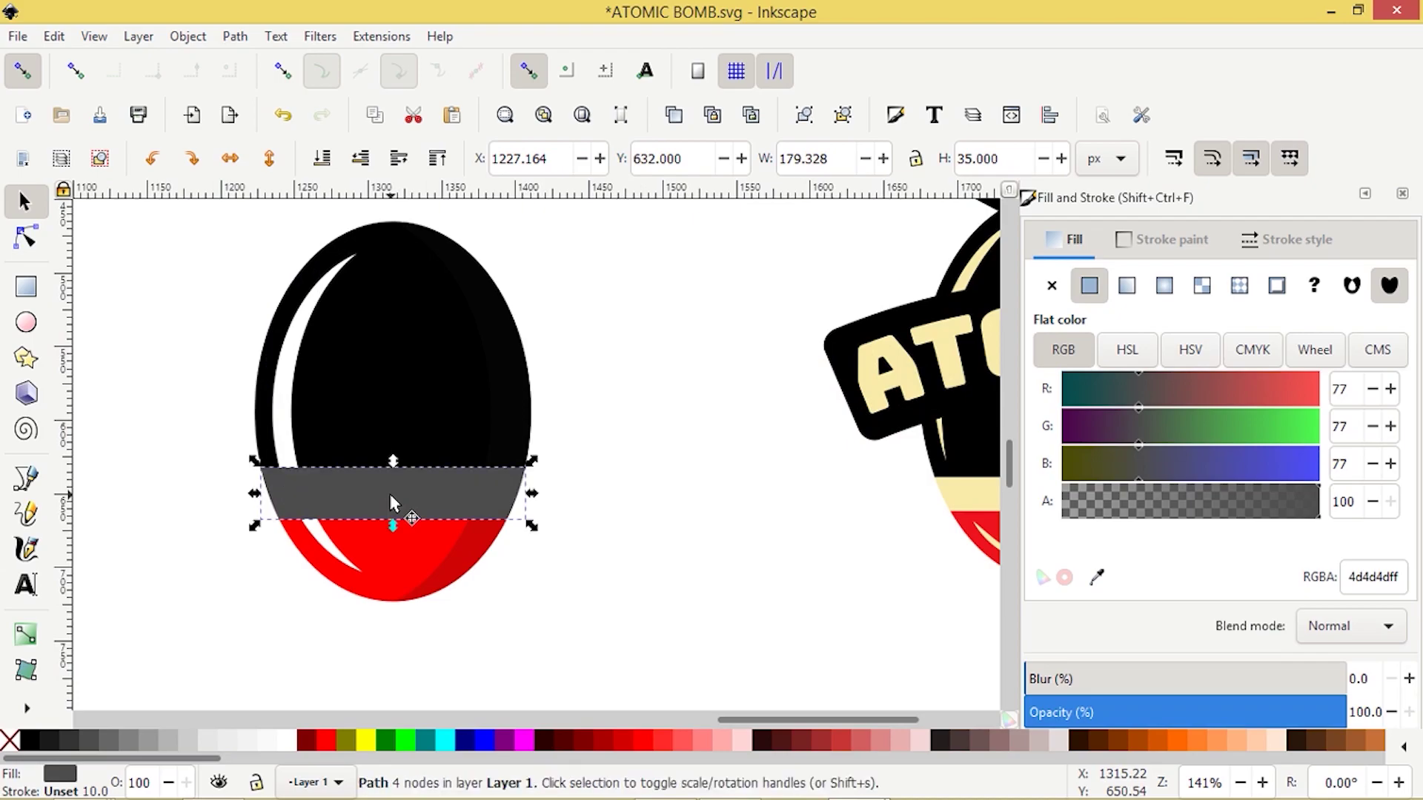
click(468, 741)
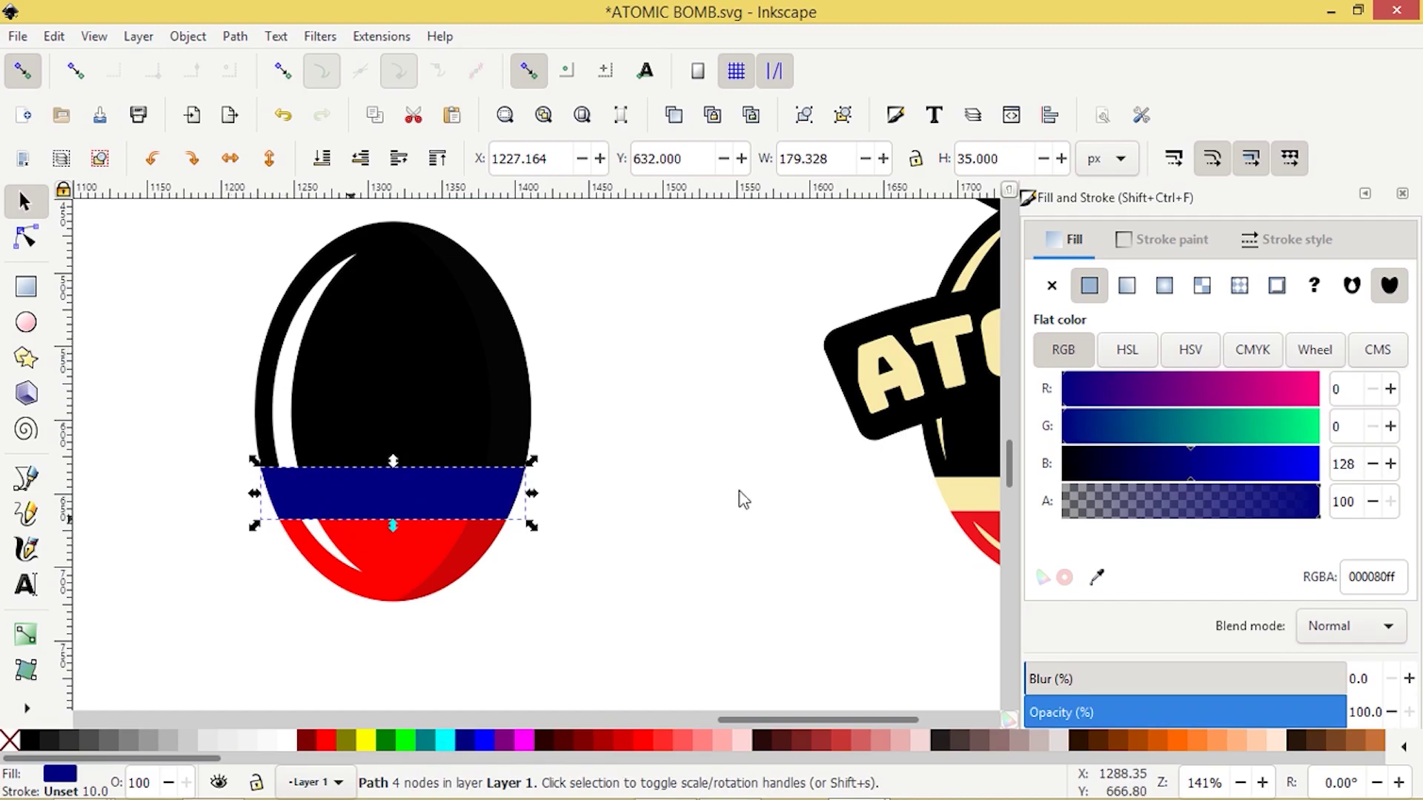
click(1201, 712)
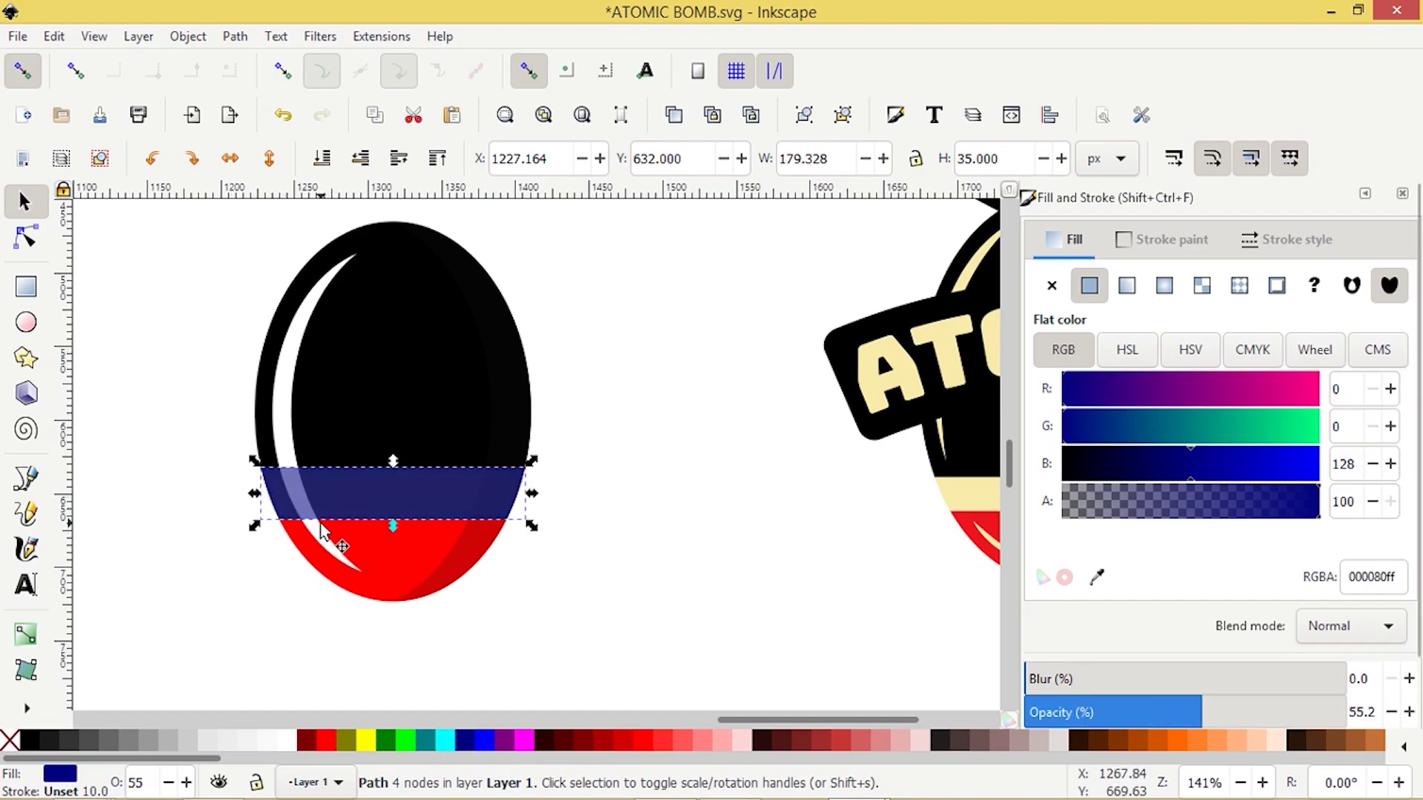
Stretch the navy stripe copy vertically to about 52 px high so it extends past both edges of the gray stripe
ctrl+scroll(320, 528, up, 2)
drag(464, 521, 465, 544)
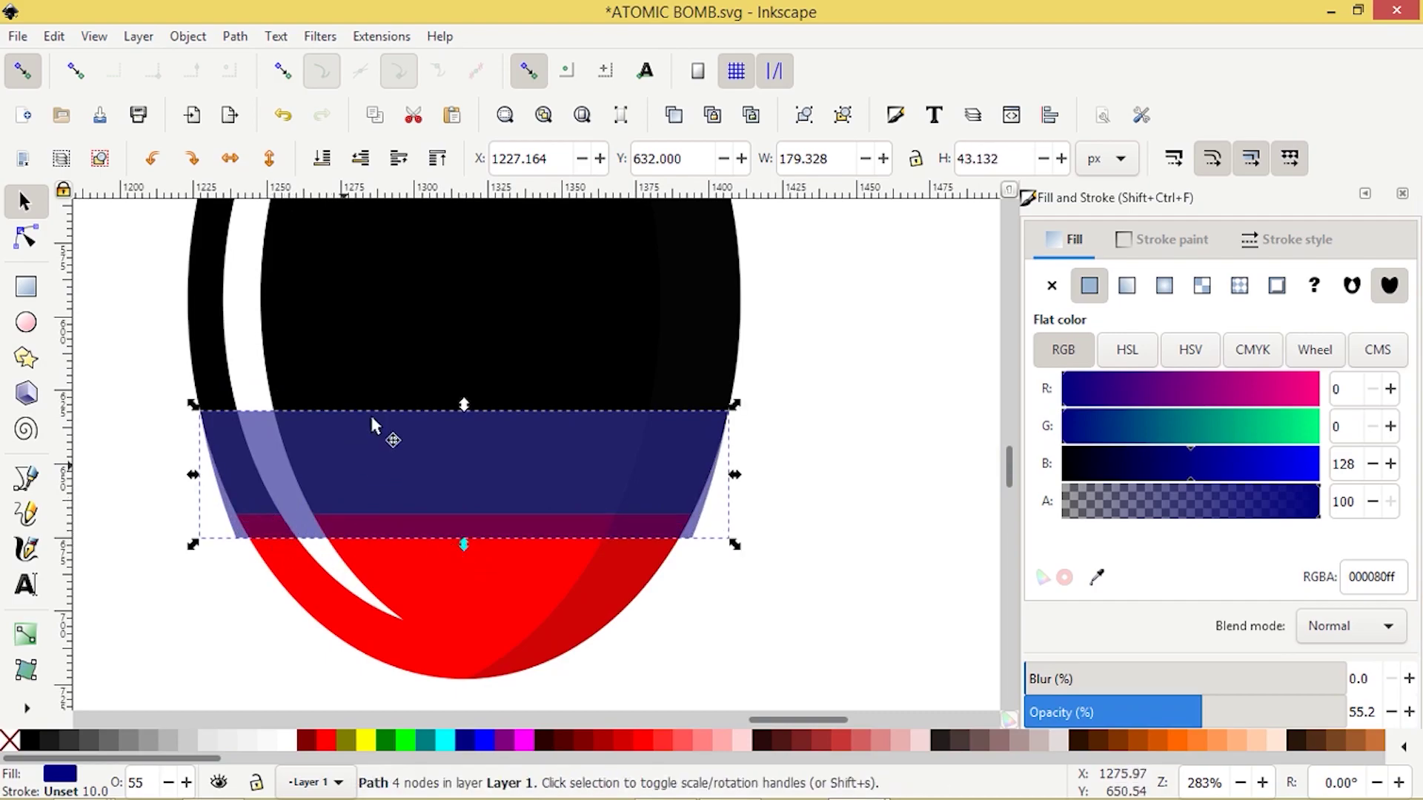
drag(463, 404, 464, 377)
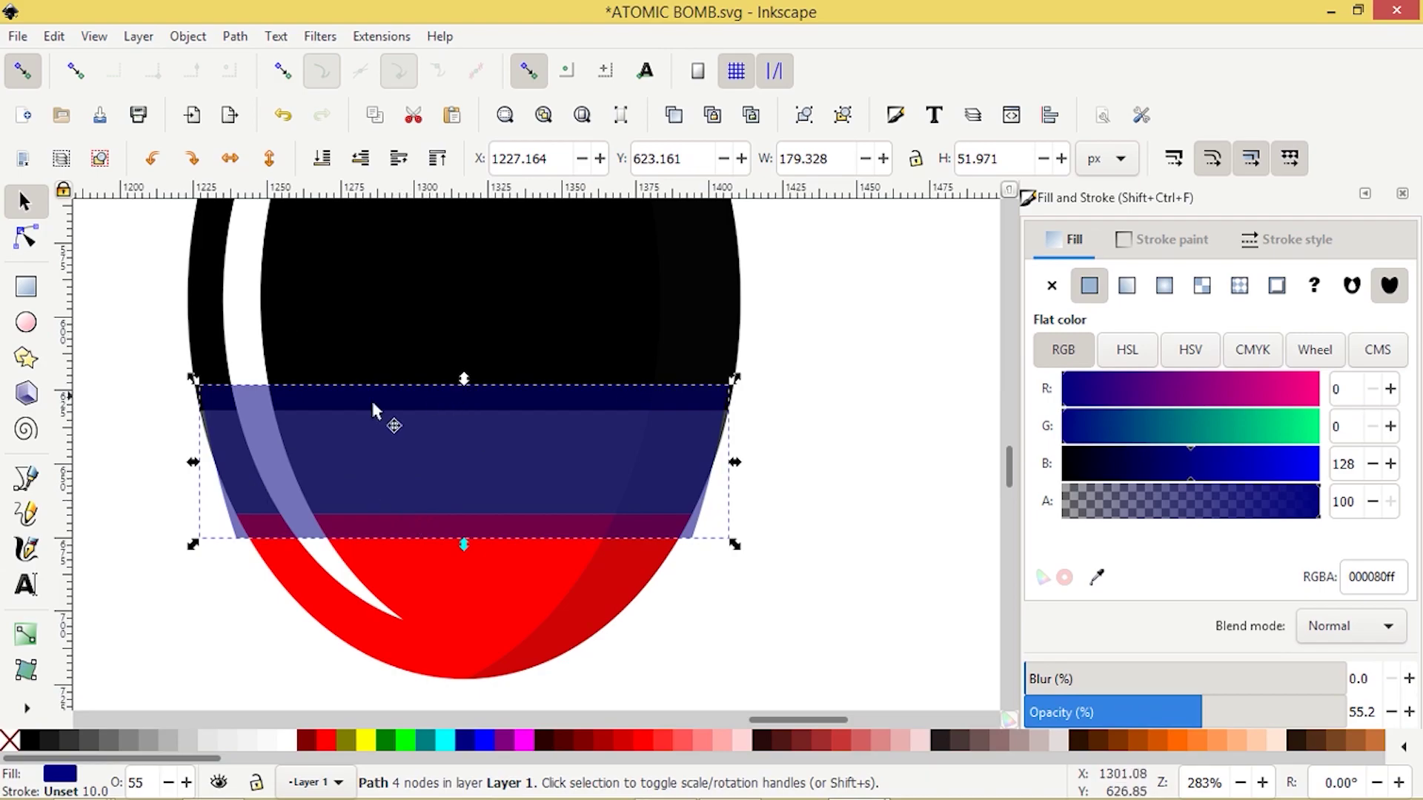
Cut the navy stripe copy out of the white crescent highlight with Difference, splitting the highlight around the gray stripe
shift+click(233, 320)
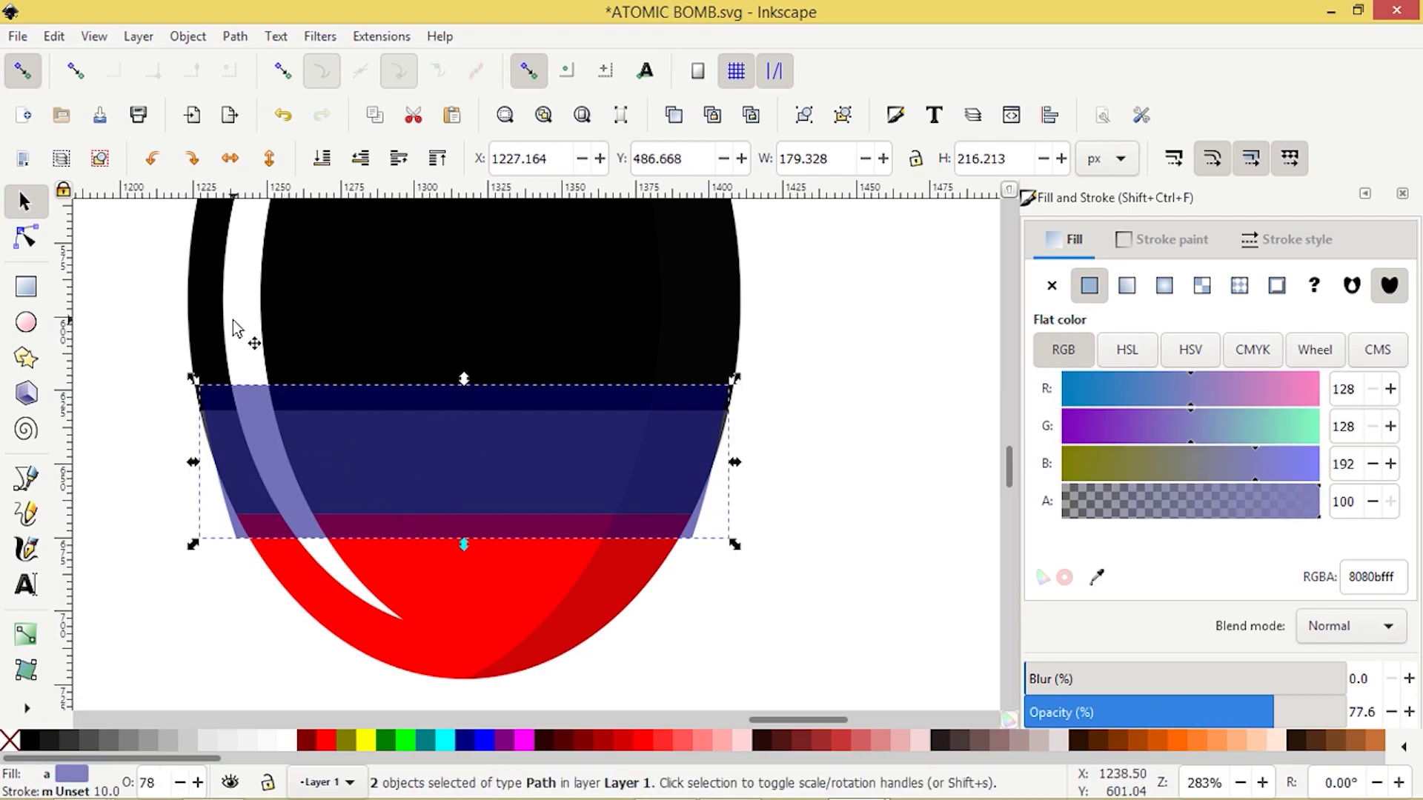
click(235, 37)
click(84, 531)
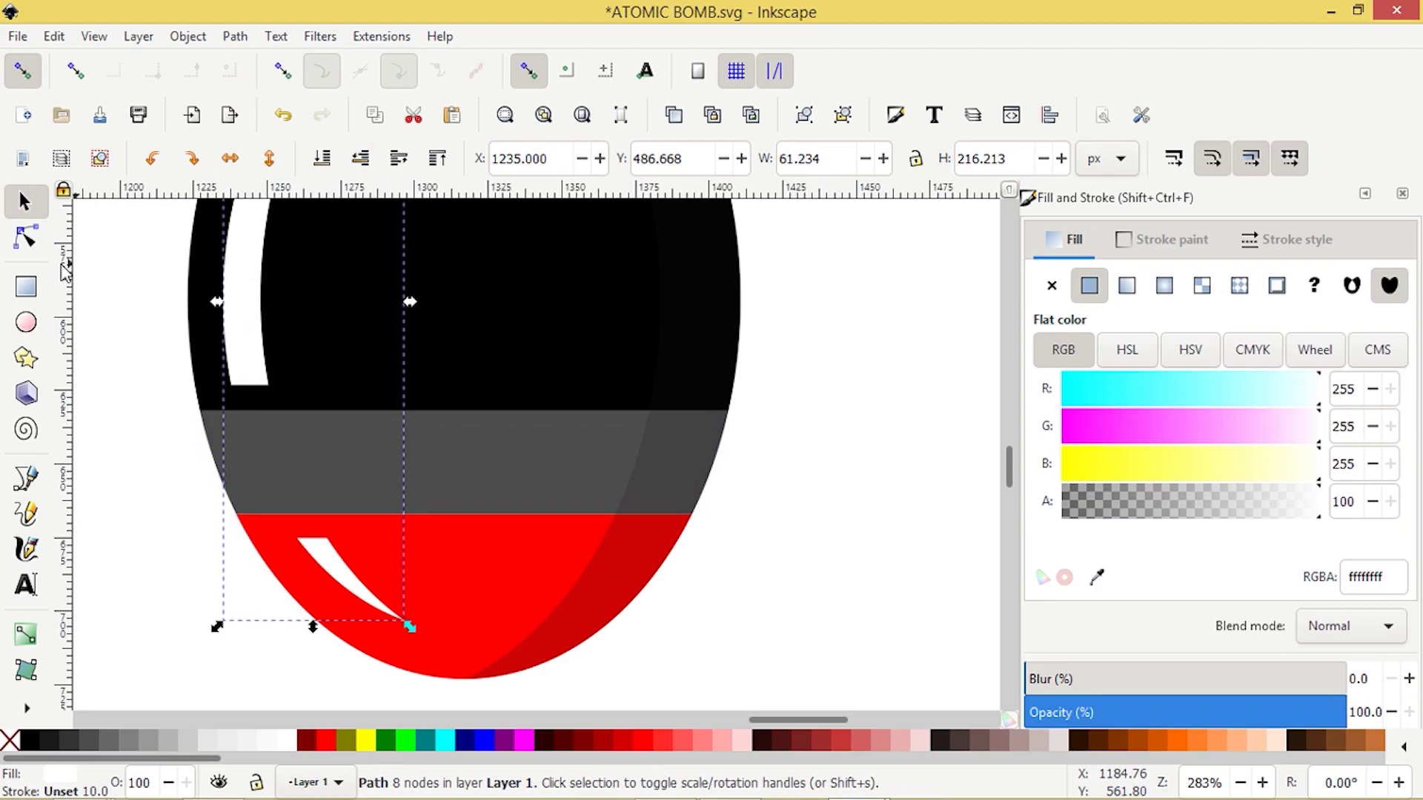
Simplify the split white highlight path to reduce the nodes along its curves
click(26, 238)
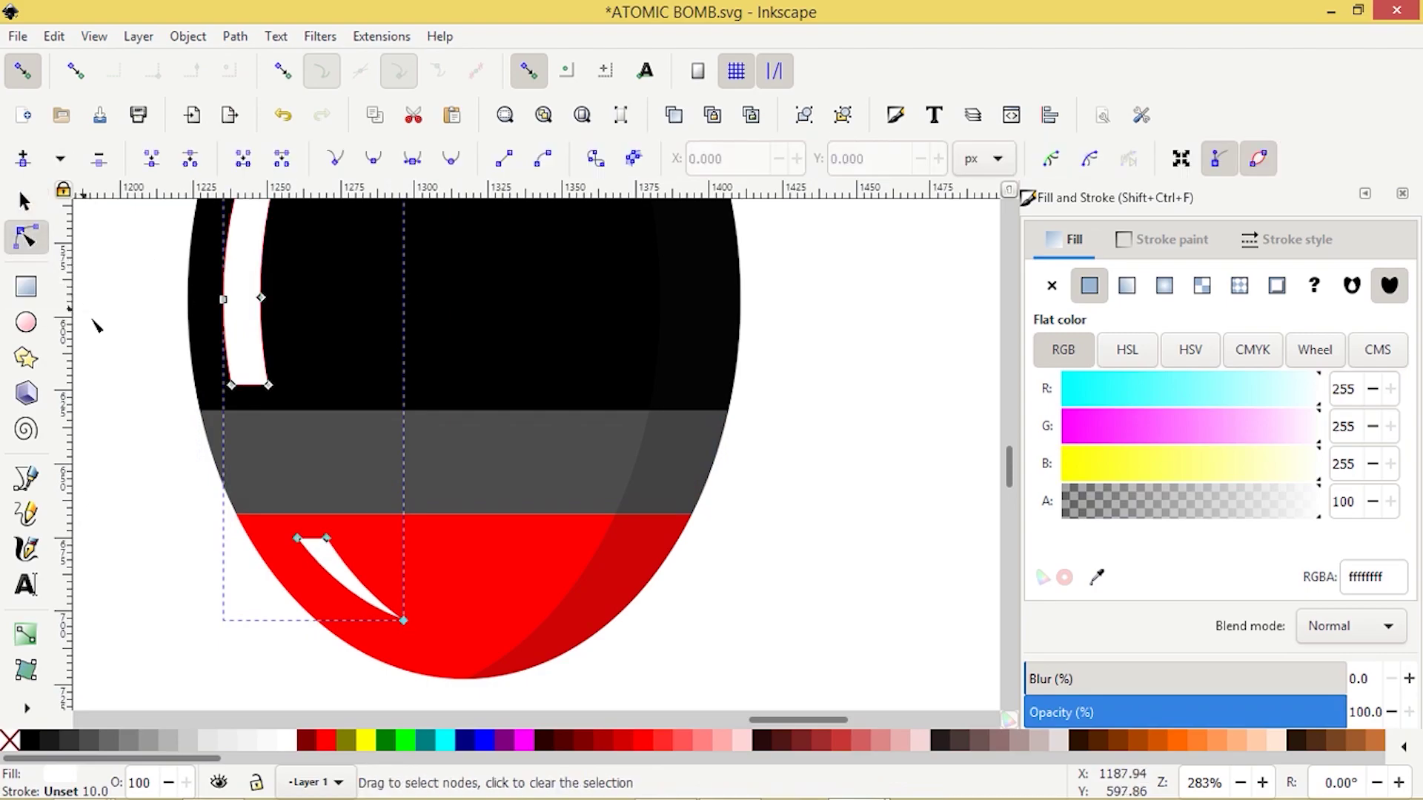
key(space)
key(s)
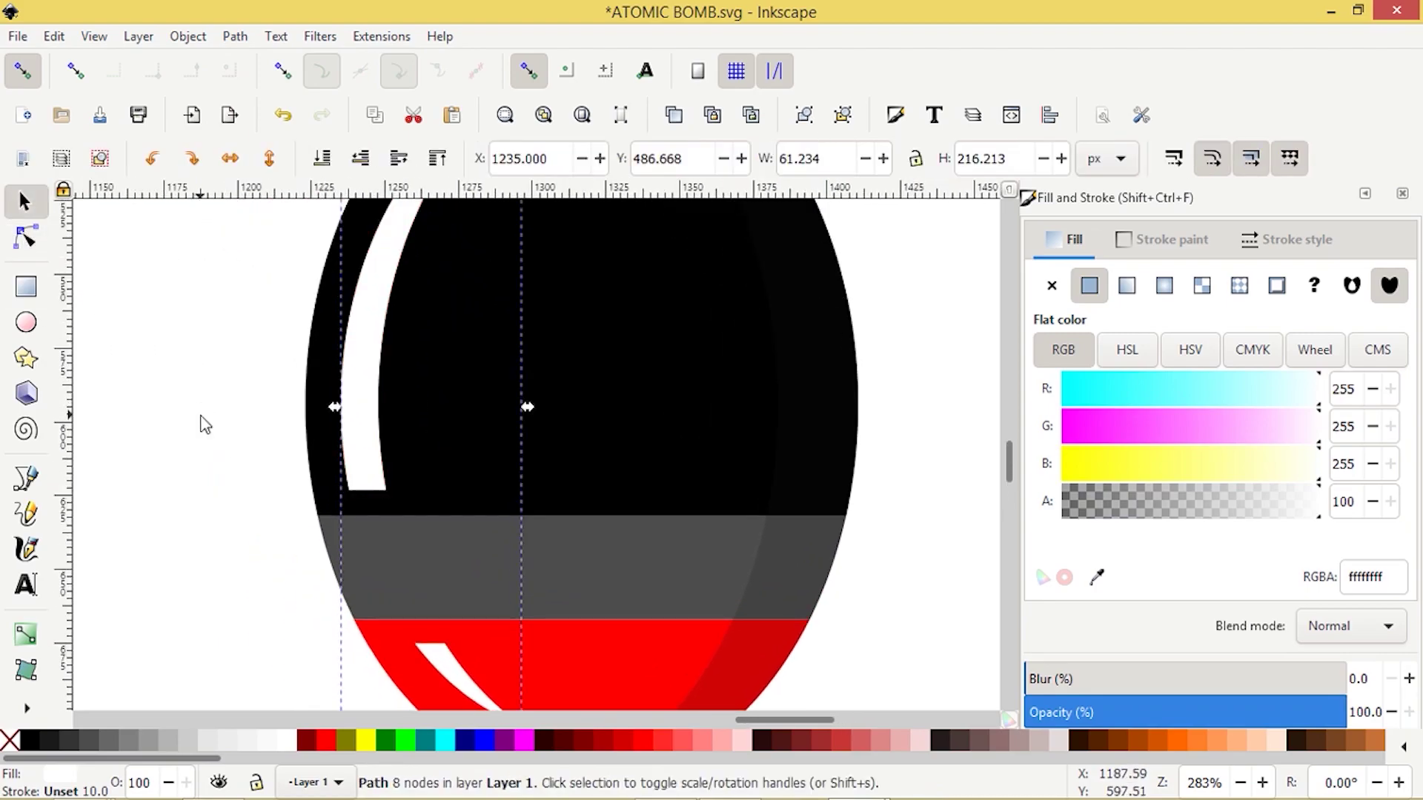
scroll(200, 424, down, 1)
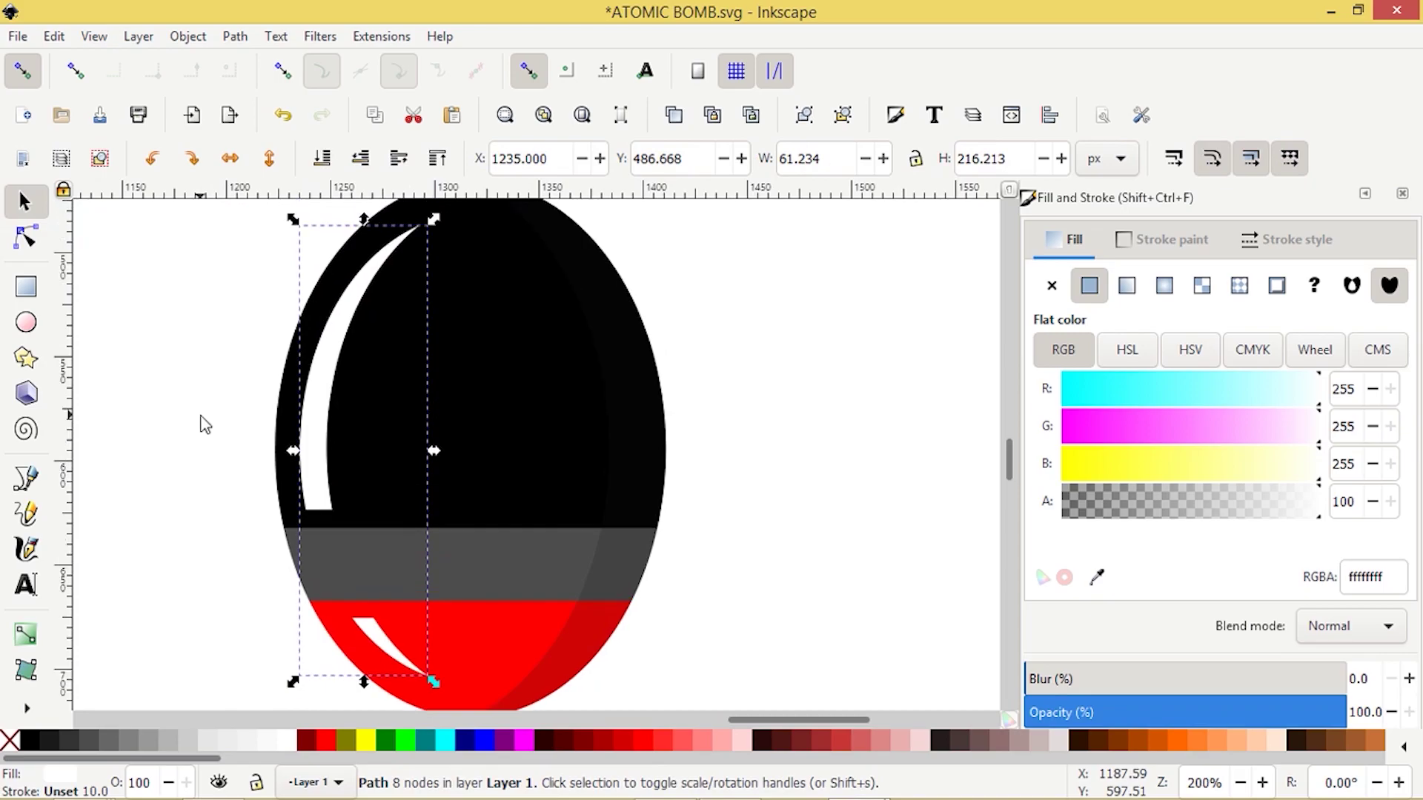
click(26, 237)
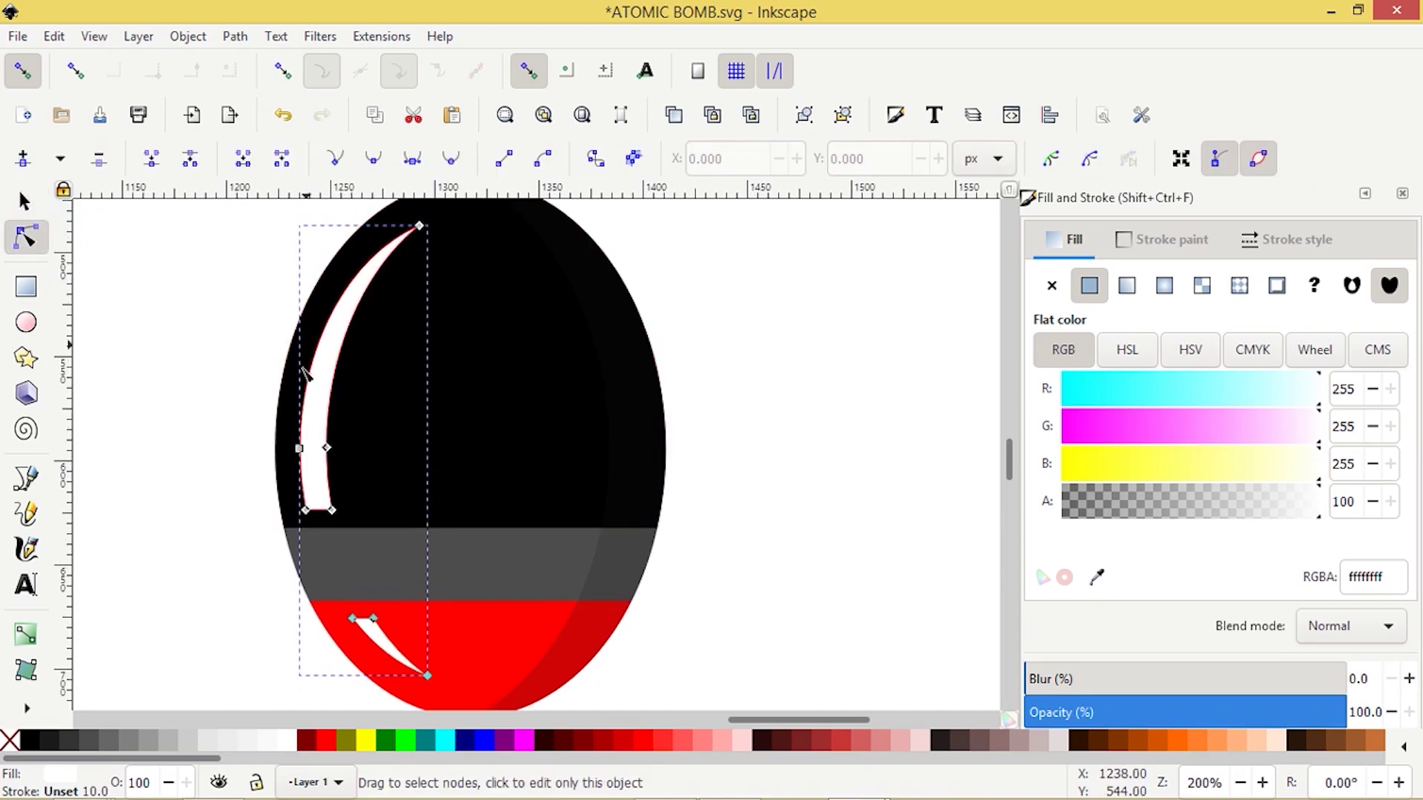
click(245, 37)
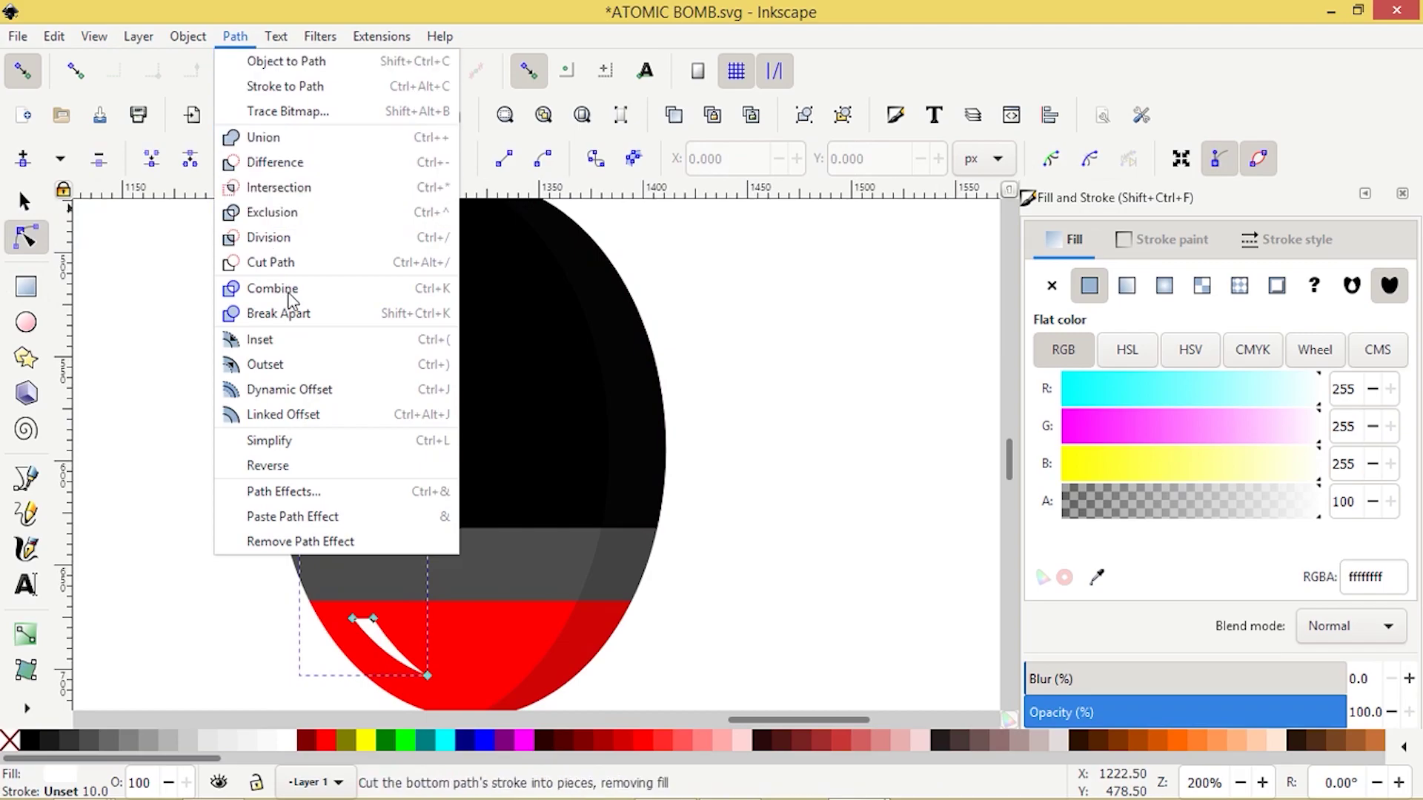
click(295, 444)
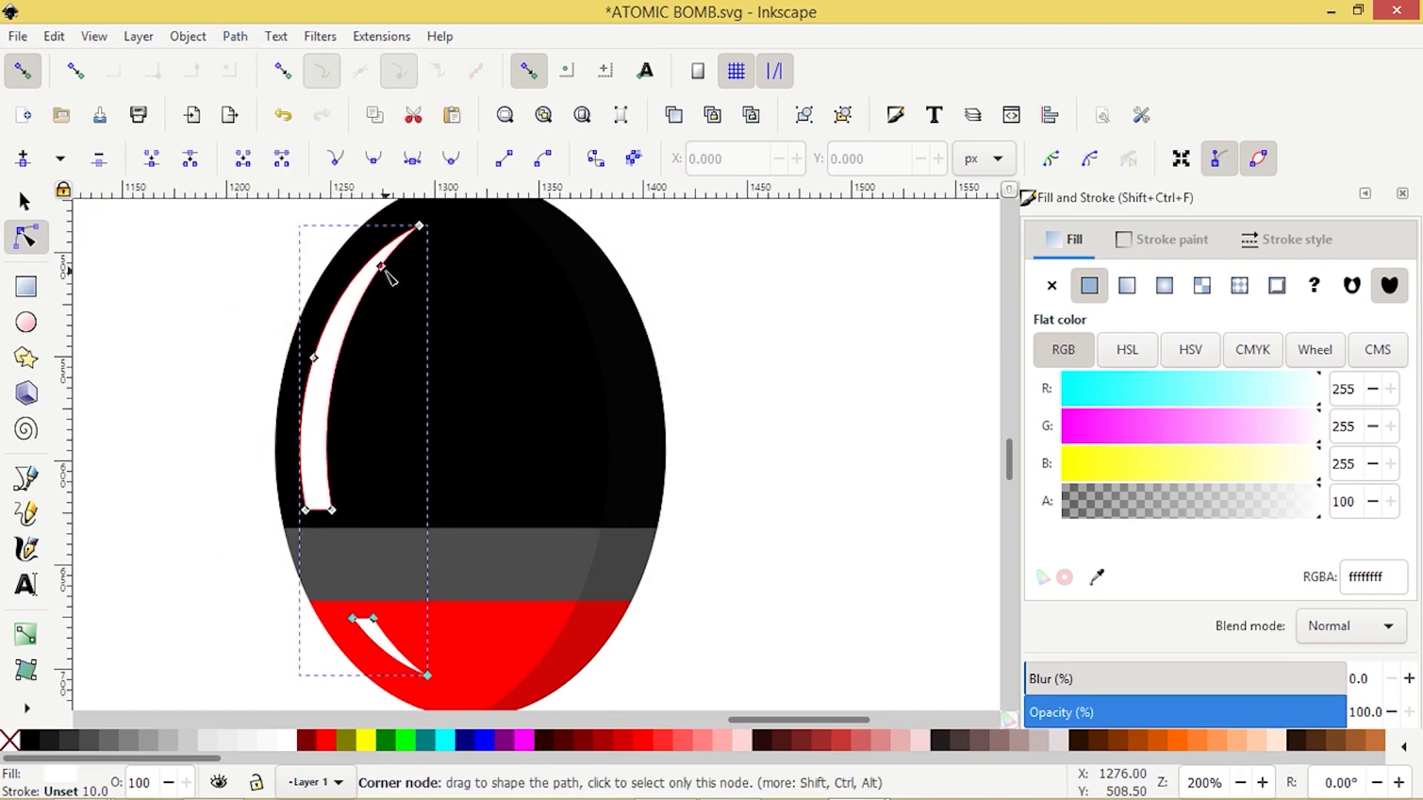
Delete the inner-edge node near the upper highlight's top tip, and move its lower inner corner onto the outer corner to form a point
click(381, 266)
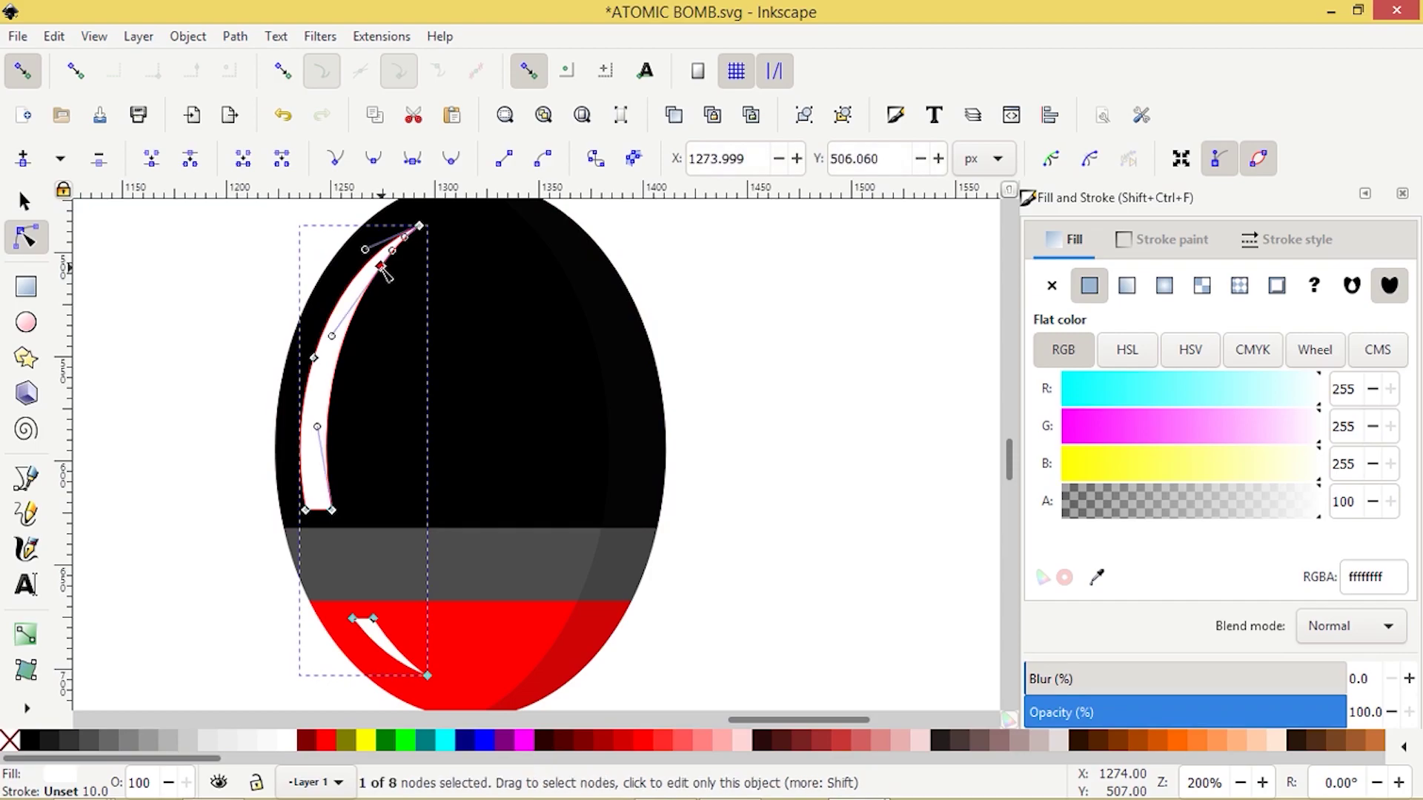
key(shift+ctrl+c)
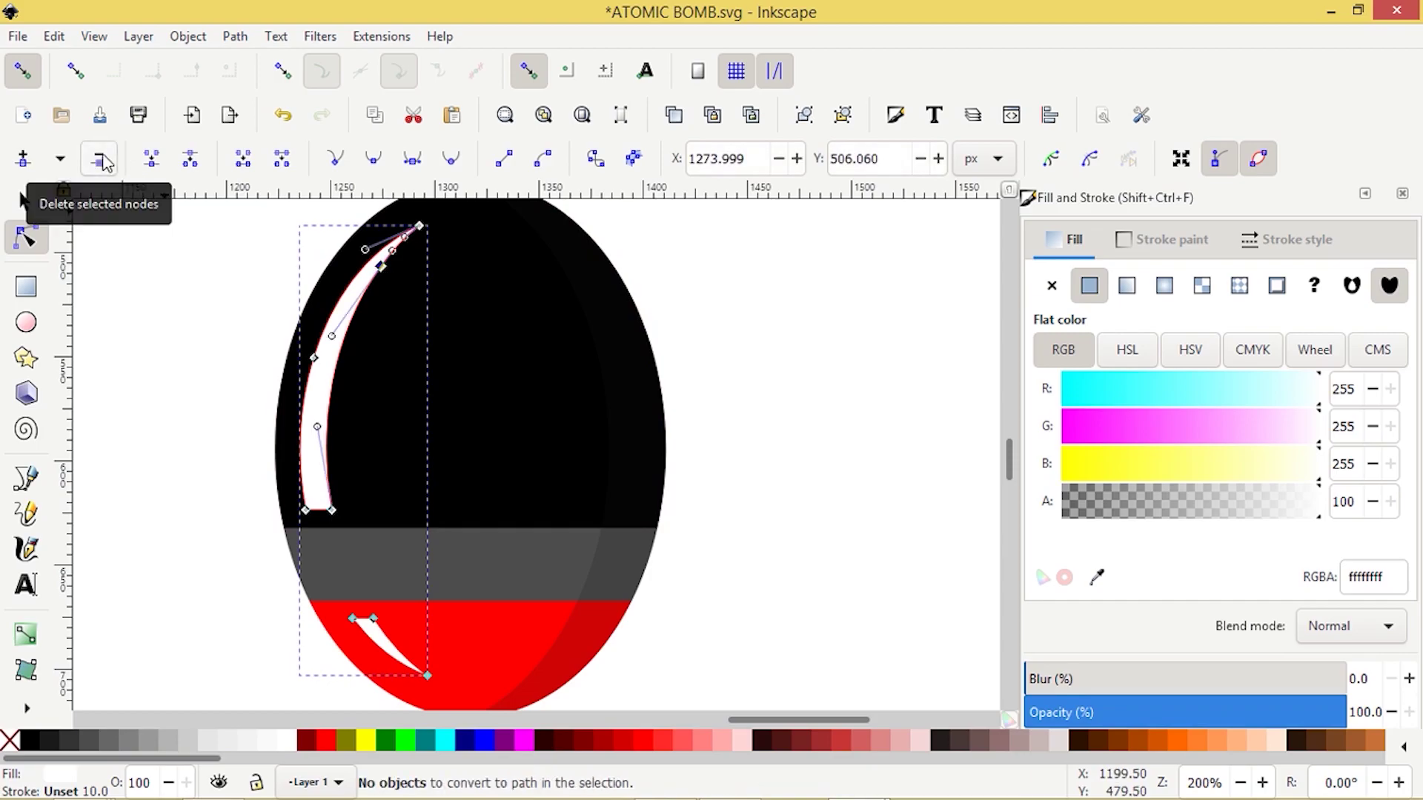
click(100, 160)
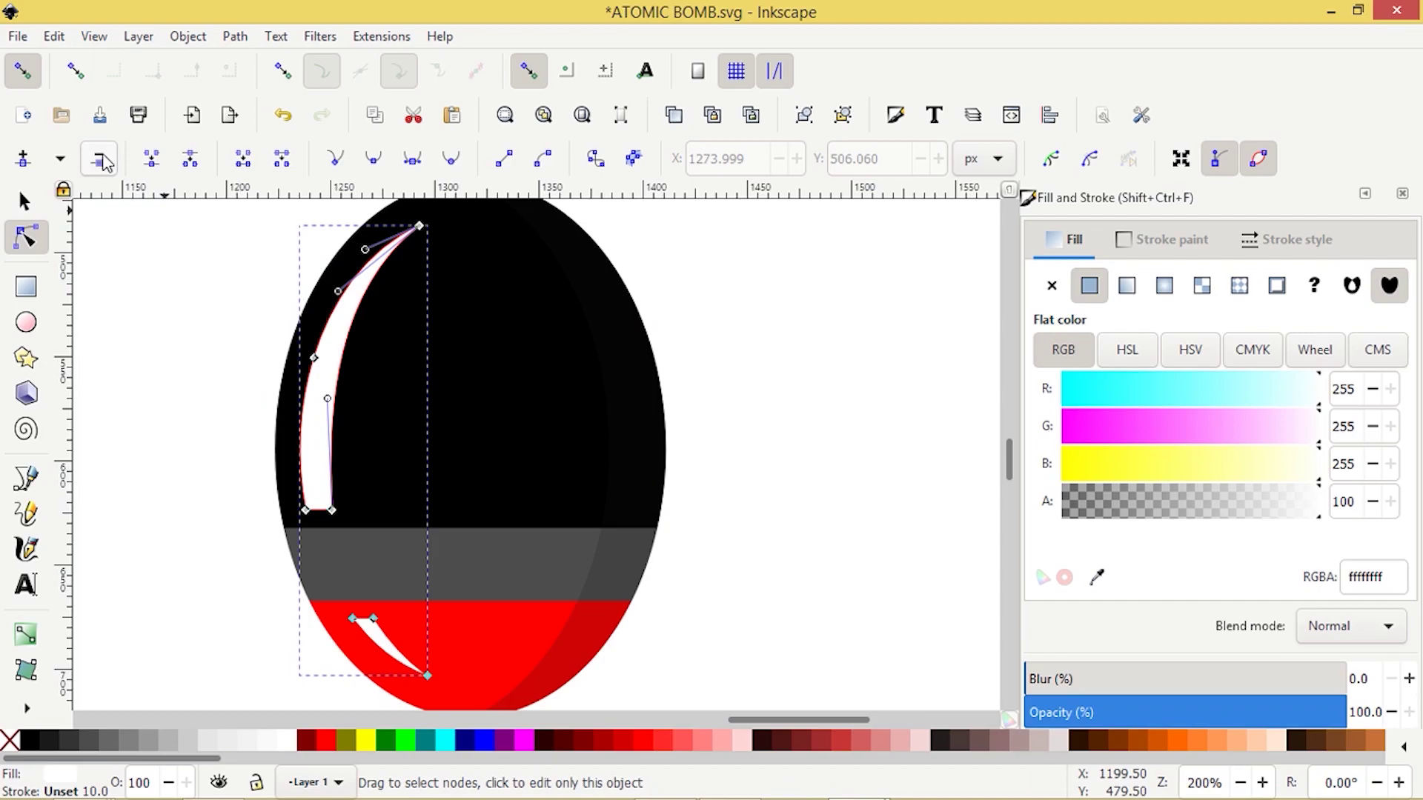
click(332, 511)
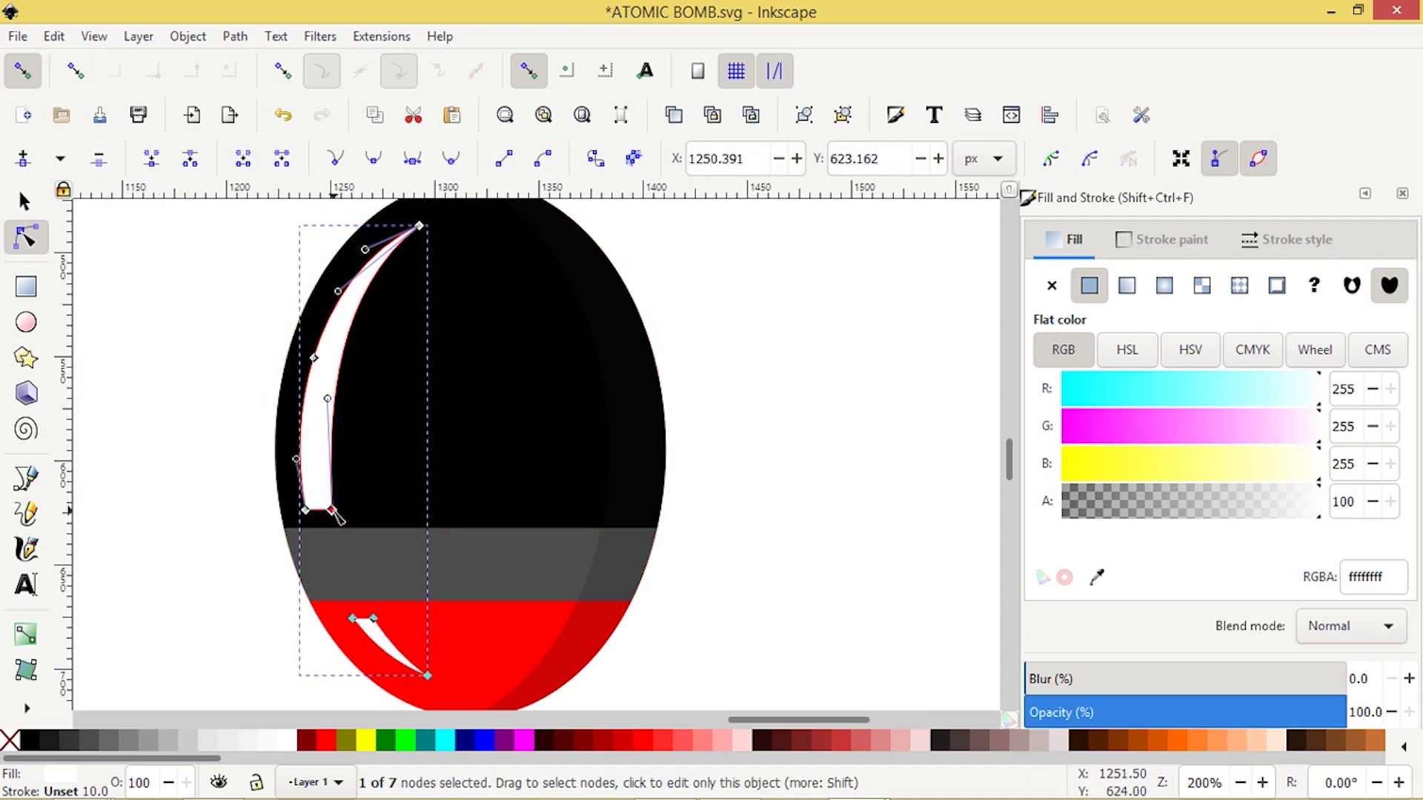
drag(332, 510, 305, 510)
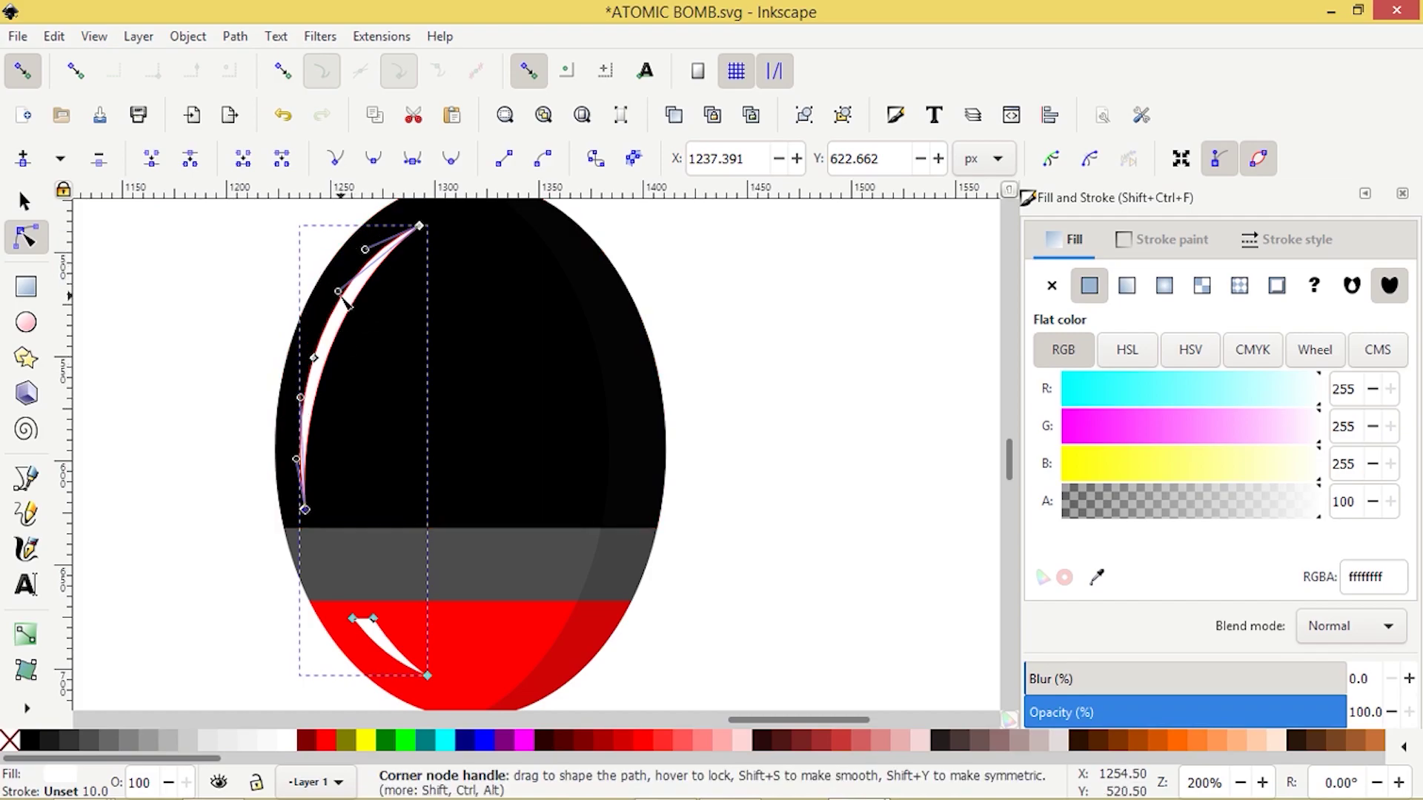
Fine-tune the upper highlight's lower tip by shifting its inner end node slightly to the right
scroll(186, 387, up, 3)
click(185, 386)
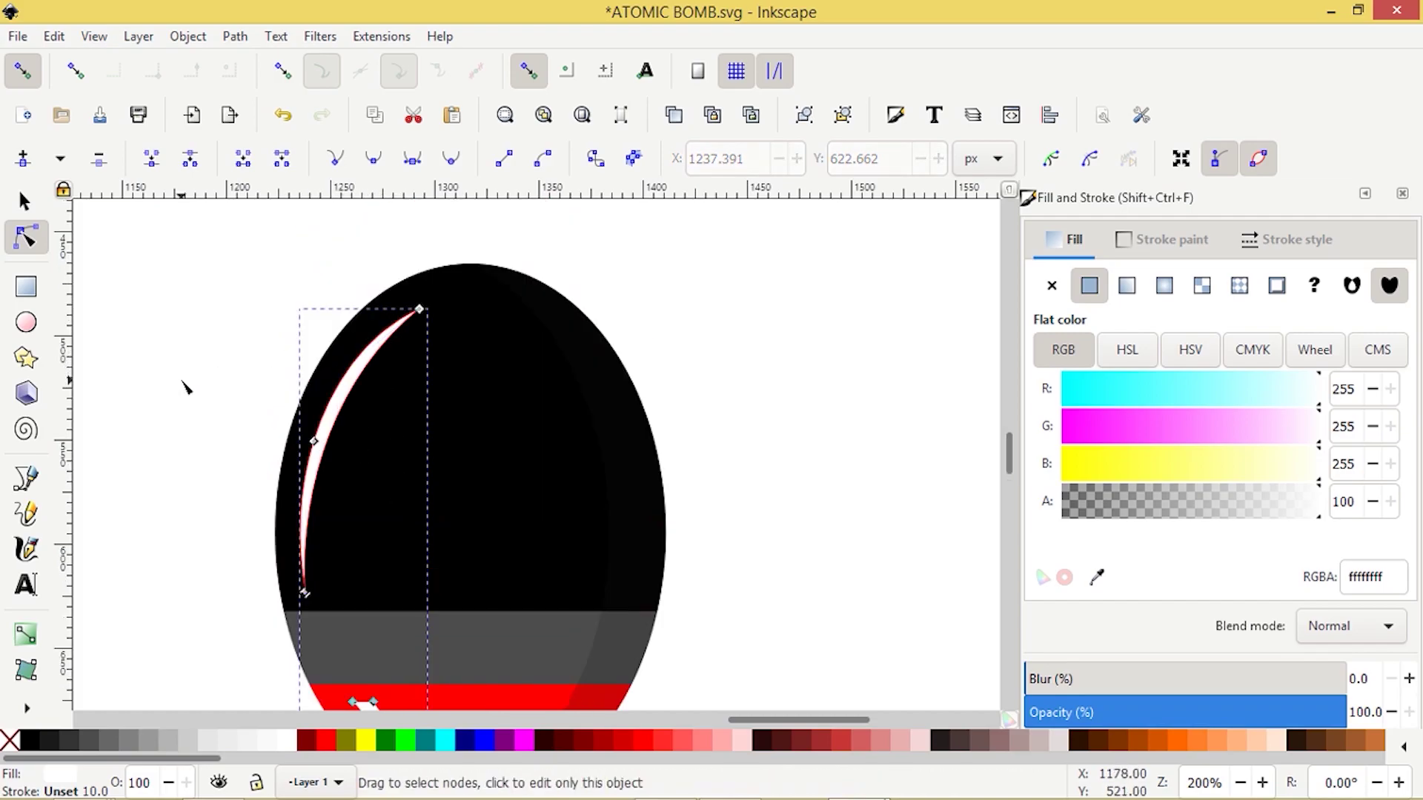
click(226, 498)
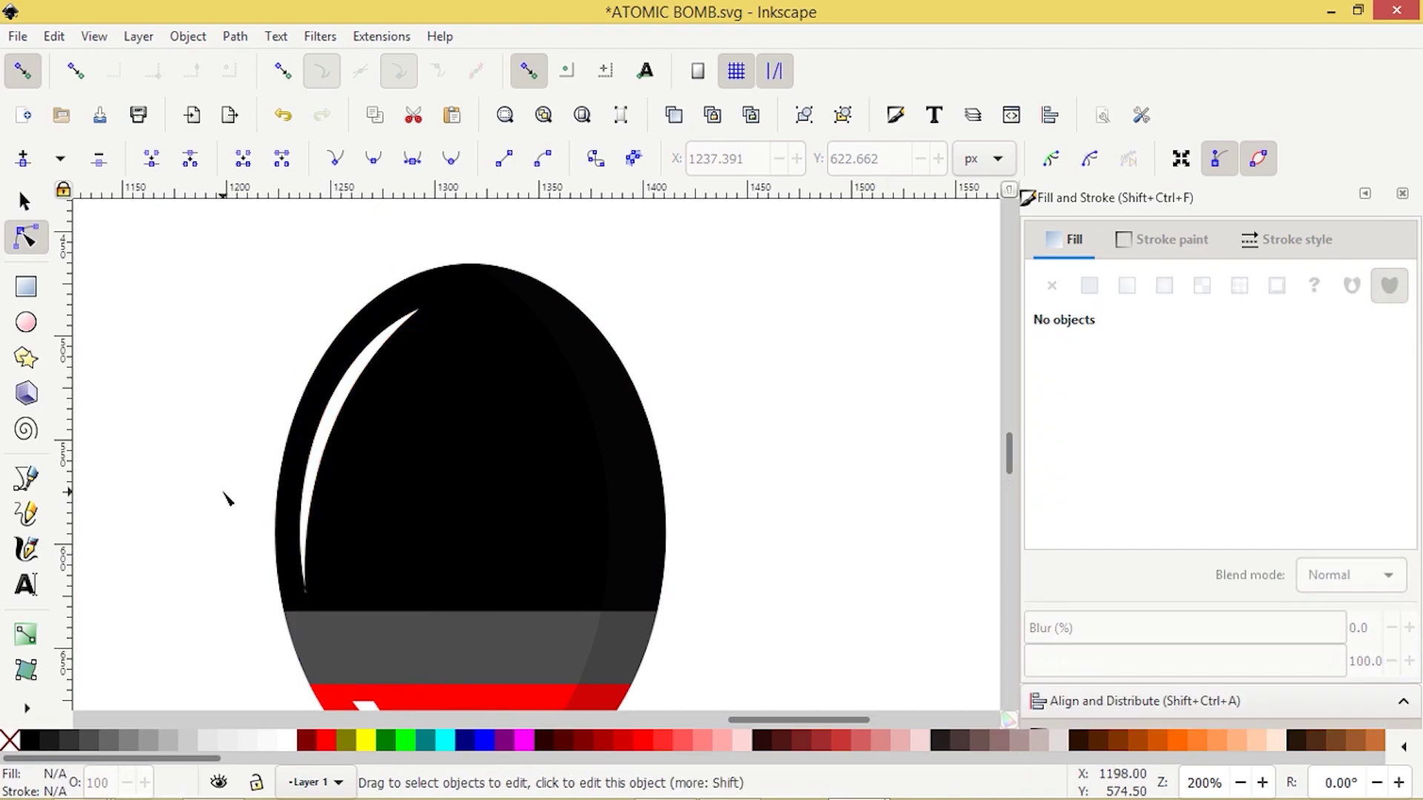
scroll(226, 498, down, 1)
click(309, 565)
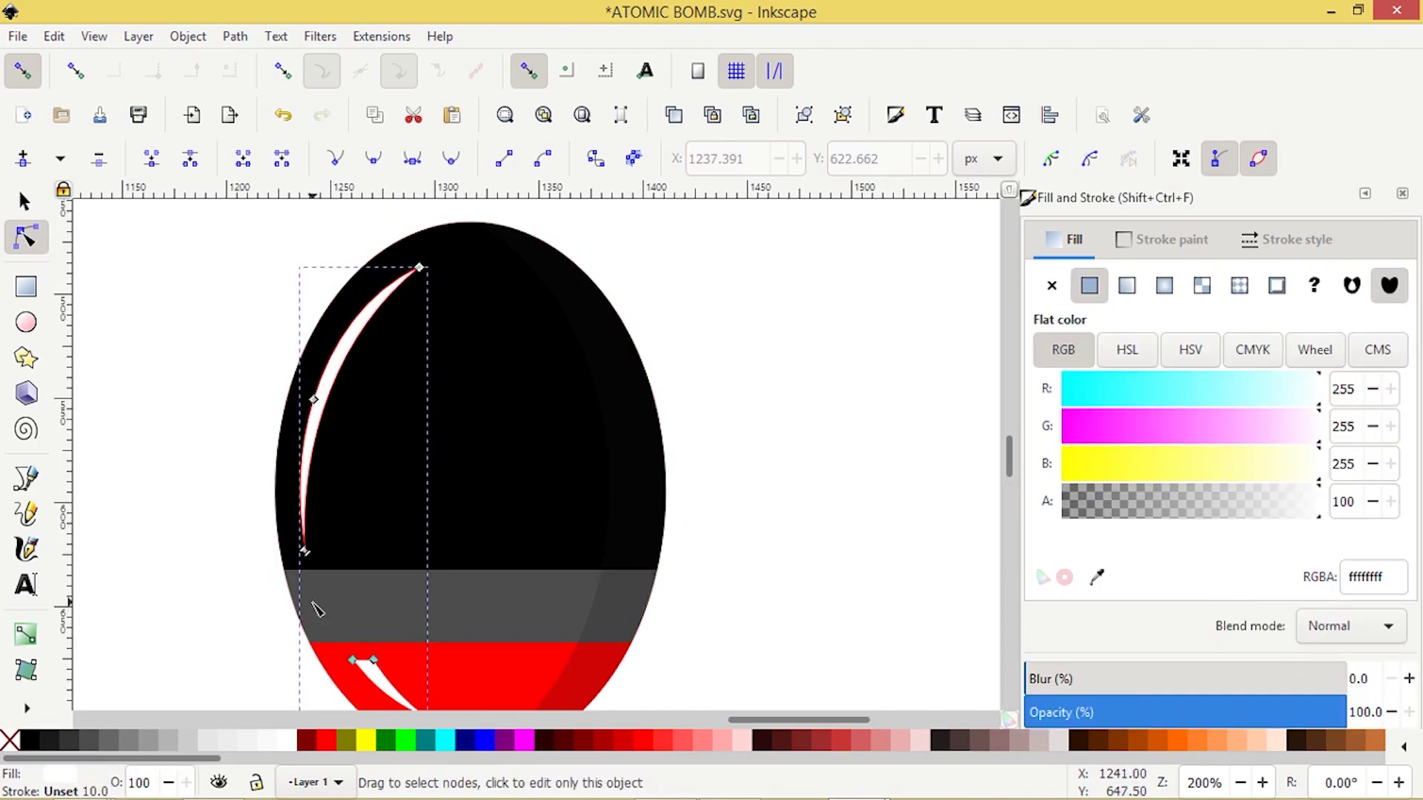
ctrl+scroll(309, 590, up, 2)
ctrl+scroll(310, 550, up, 1)
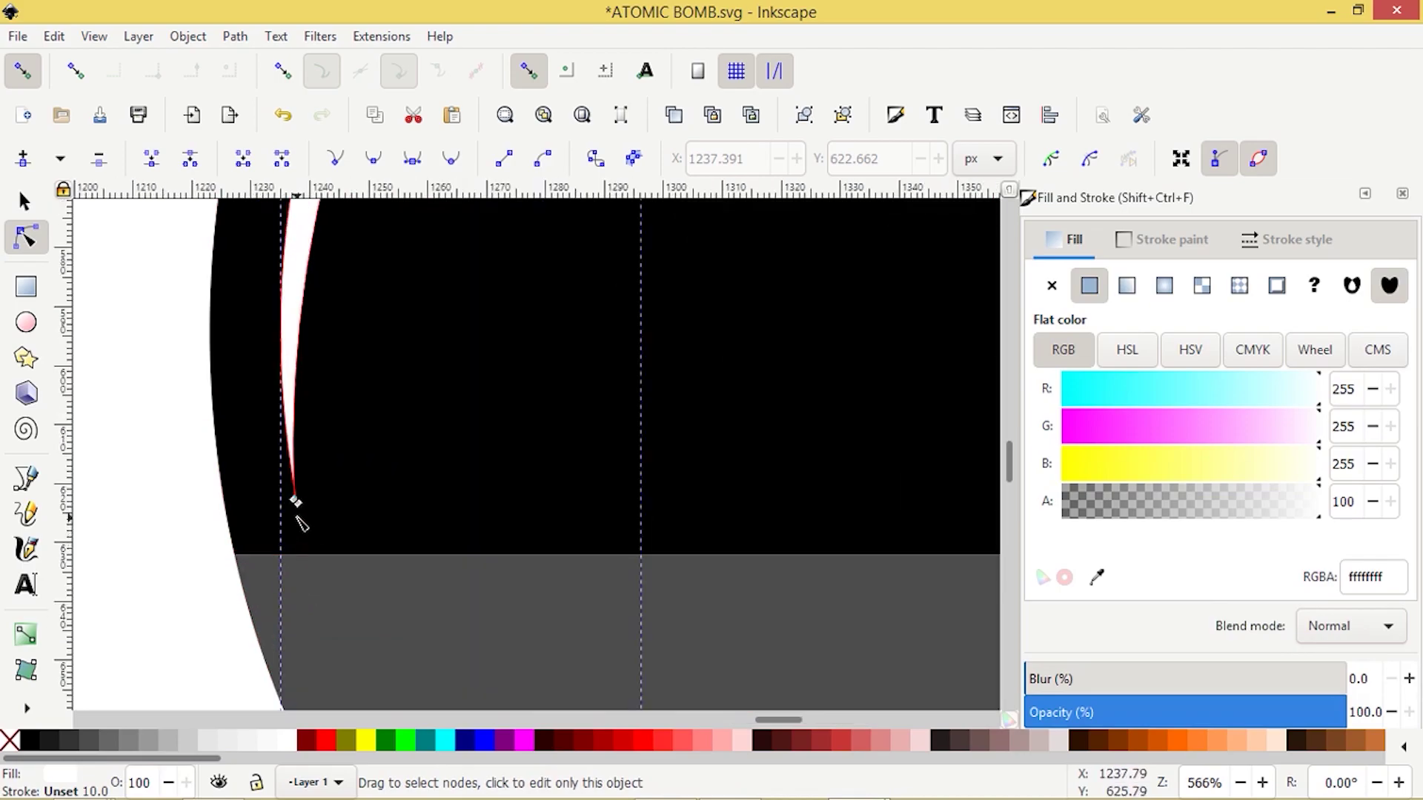
drag(295, 503, 301, 508)
key(Escape)
key(Escape)
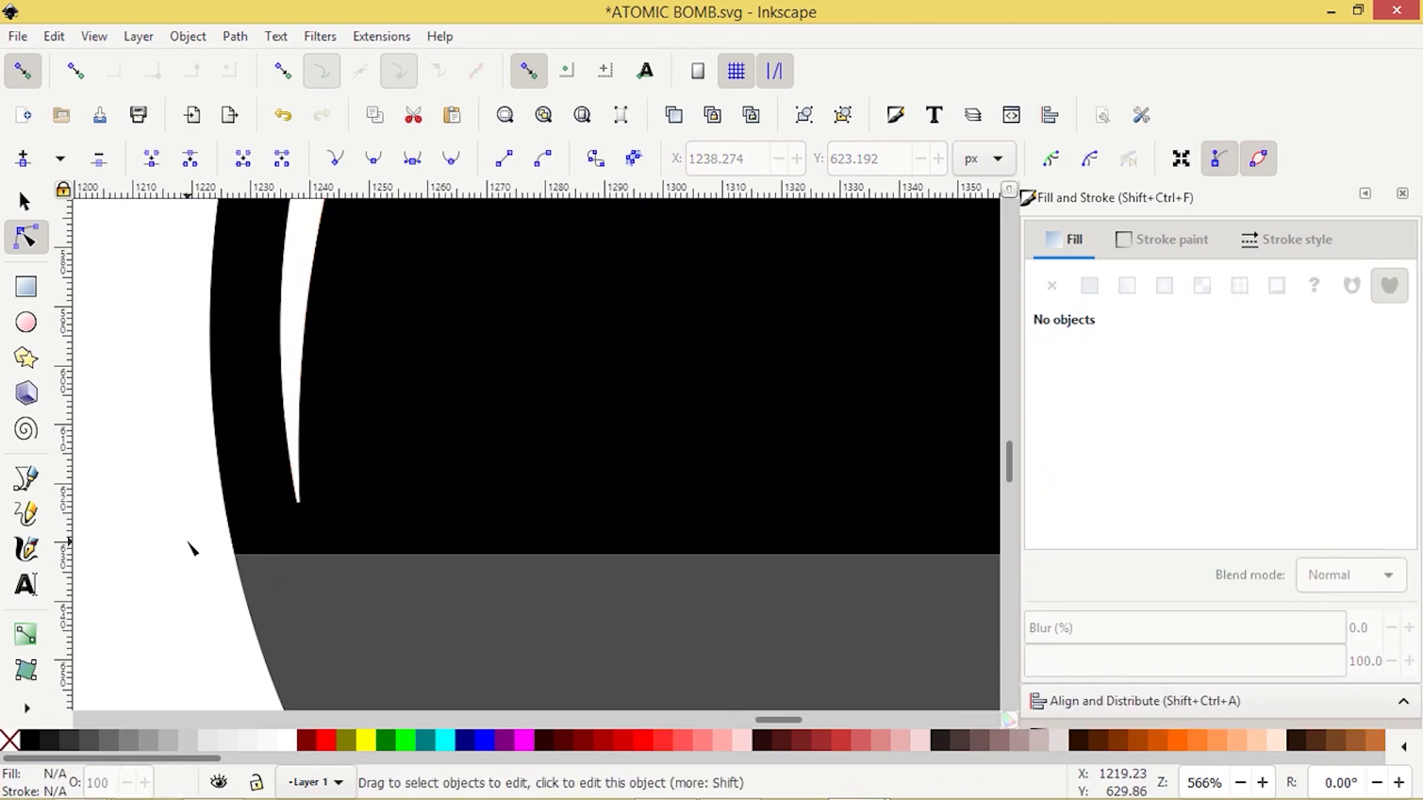
Move the upper inner corner of the highlight on the red section onto its outer corner, tapering the blunt end
scroll(191, 548, down, 3)
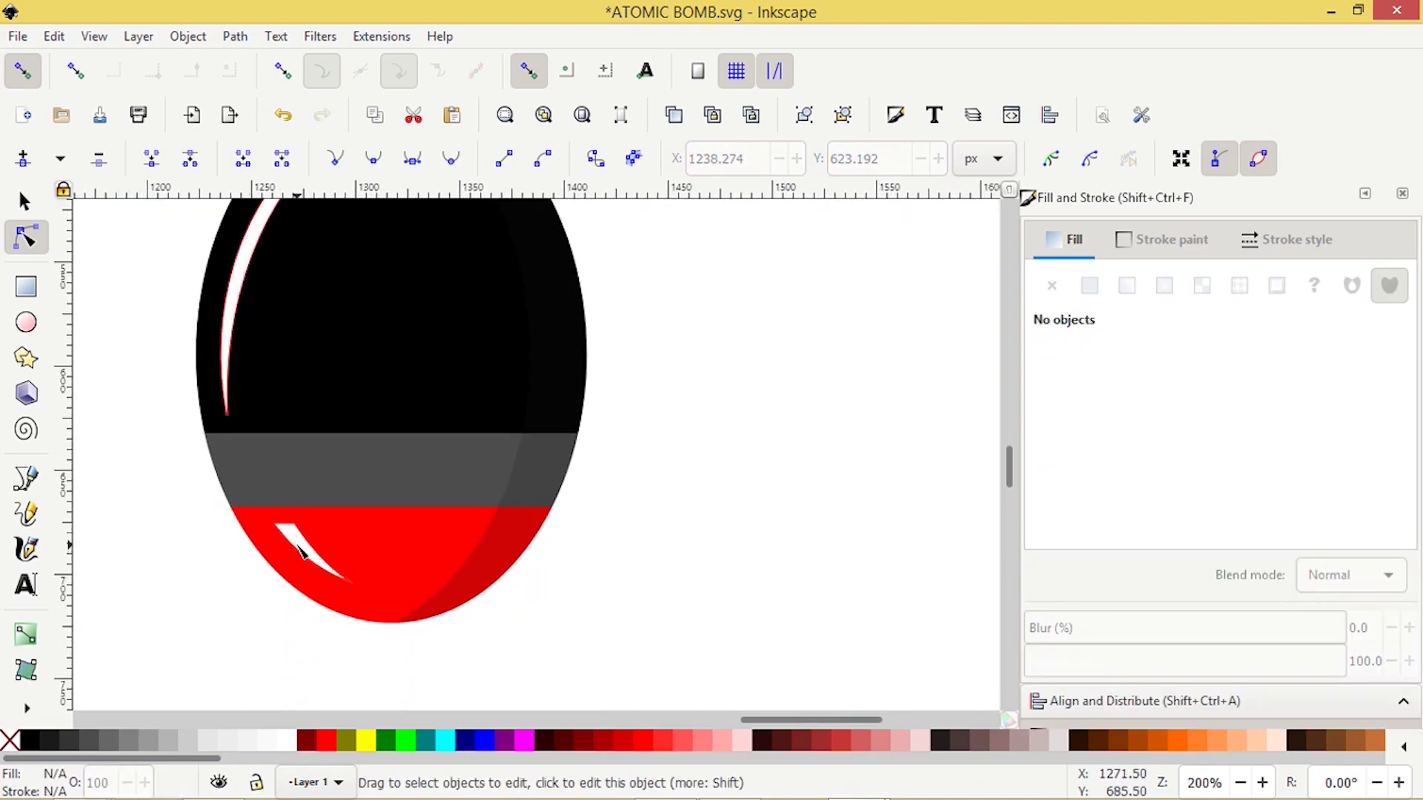
click(276, 556)
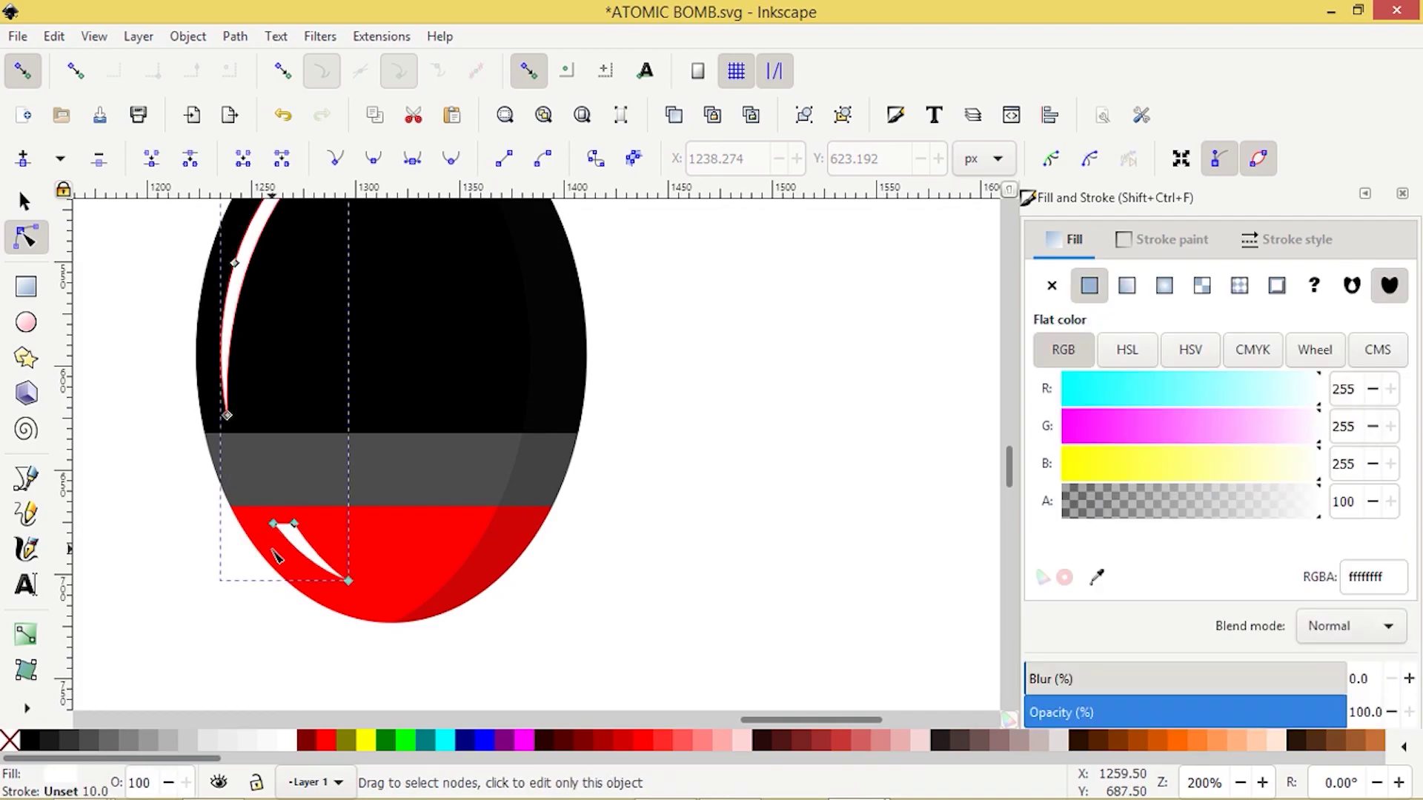
scroll(276, 555, up, 3)
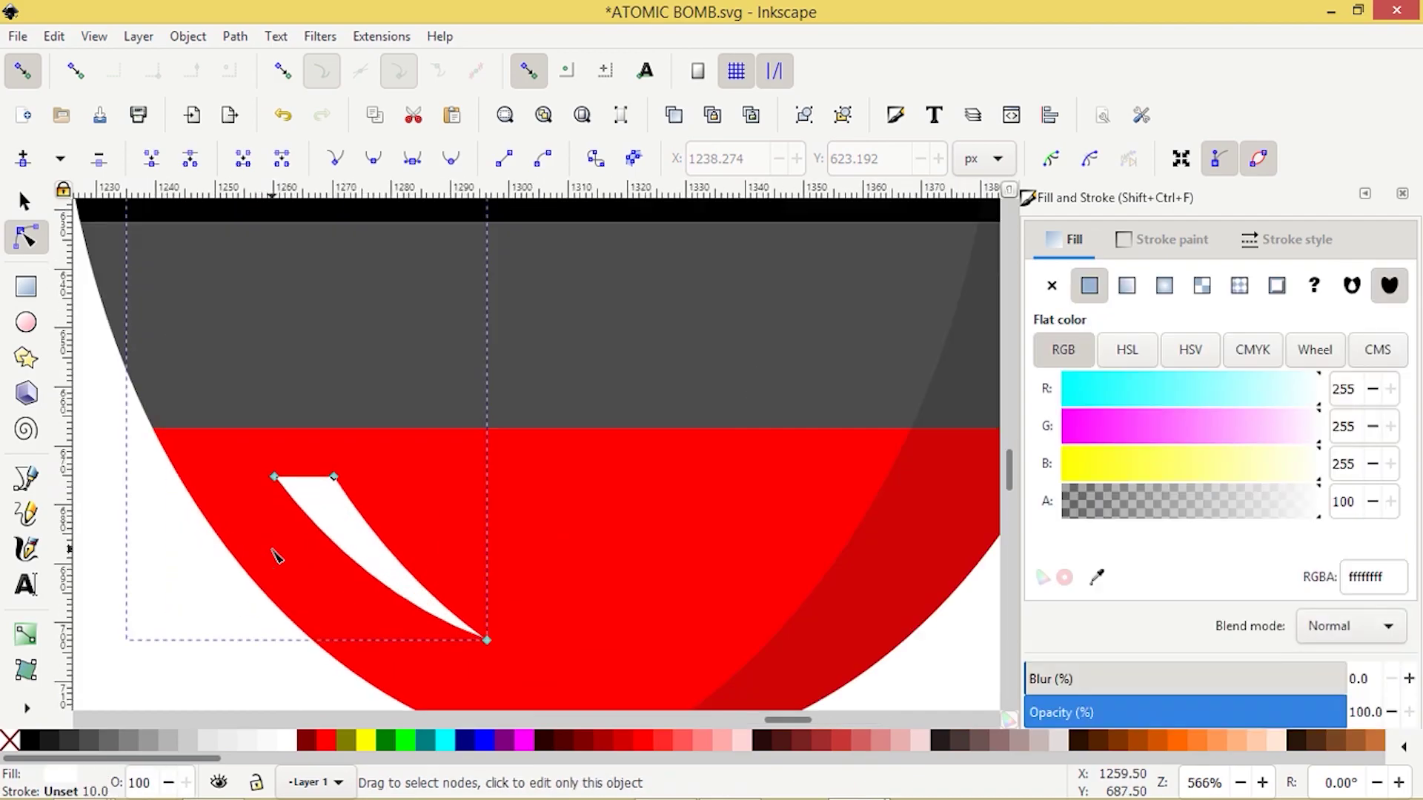
click(334, 476)
drag(336, 480, 278, 480)
Adjust the curve handles of the highlight on the red section to form a slim, smooth crescent, and deselect it
drag(401, 610, 383, 614)
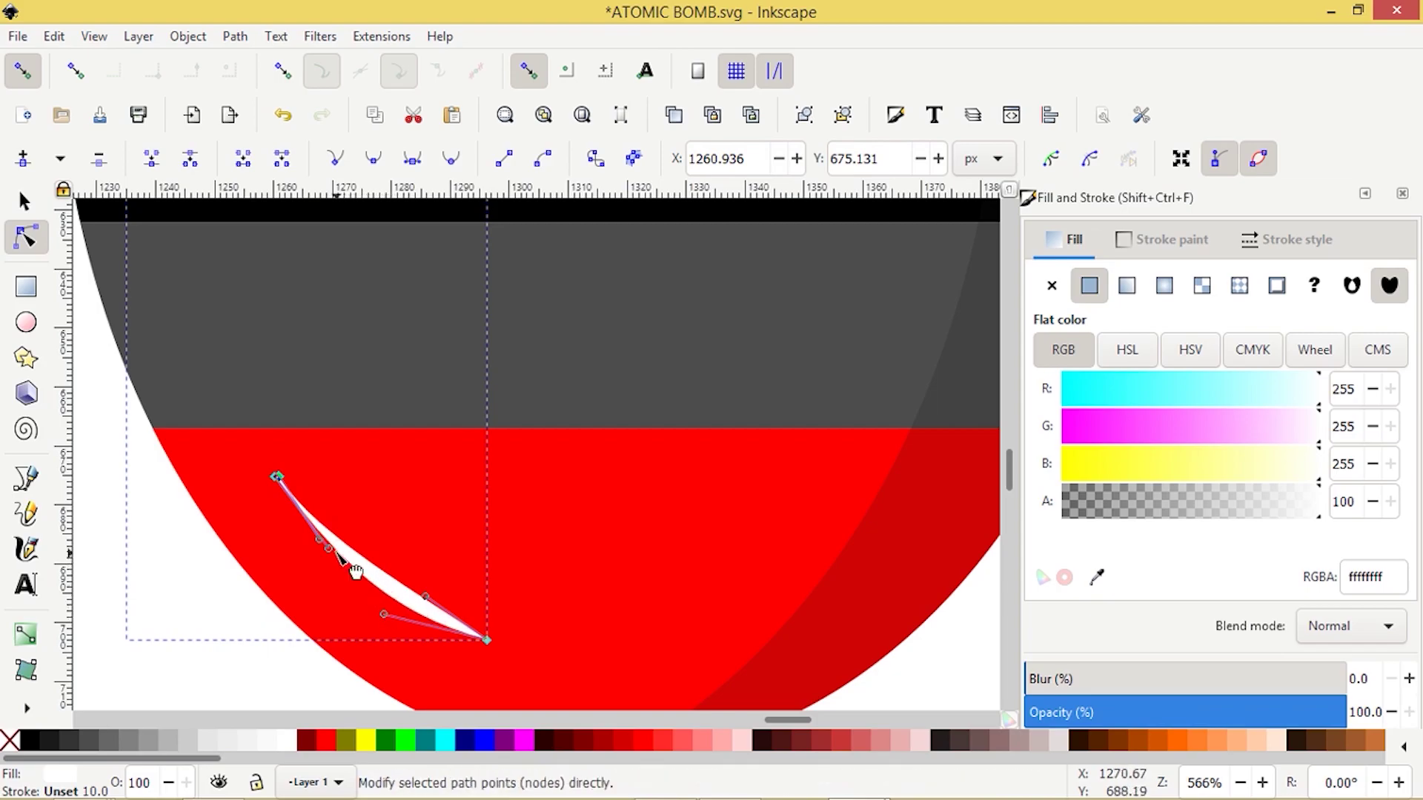
mouse_move(331, 550)
mouse_down()
mouse_move(312, 579)
mouse_move(329, 553)
mouse_up()
drag(426, 599, 406, 598)
scroll(406, 597, down, 4)
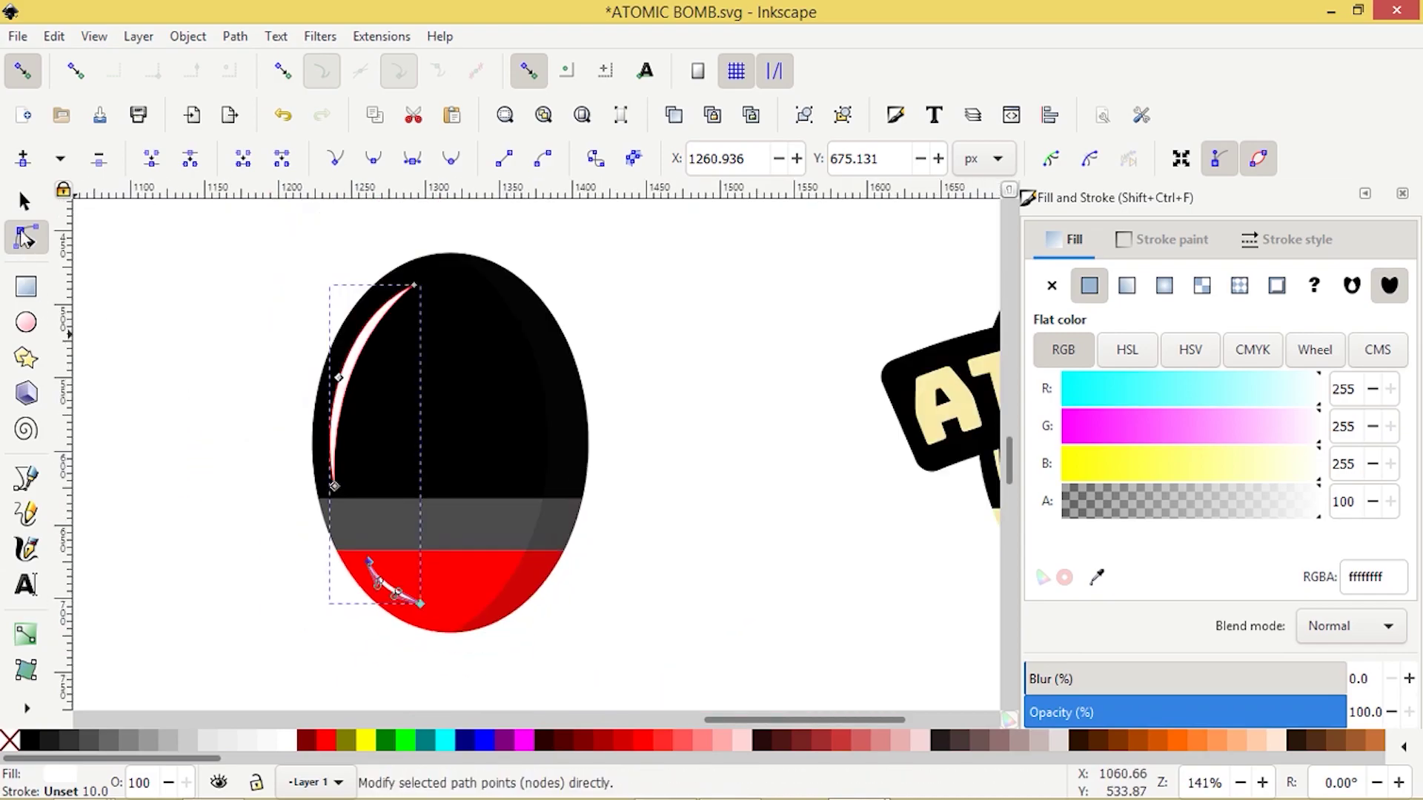
click(24, 201)
click(190, 496)
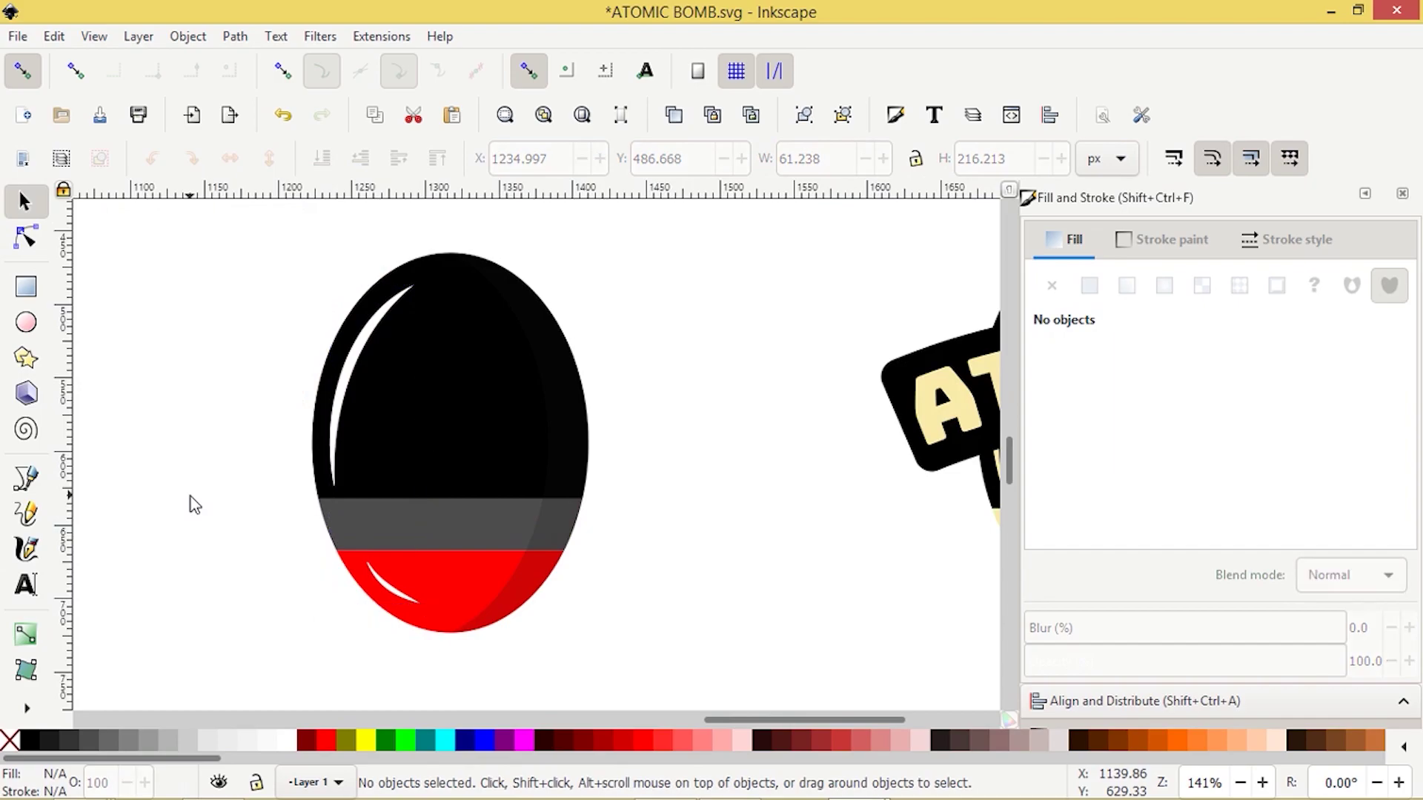
Fill the gray stripe with the cream color faebaa sampled from the finished bomb's stripe
scroll(190, 496, down, 1)
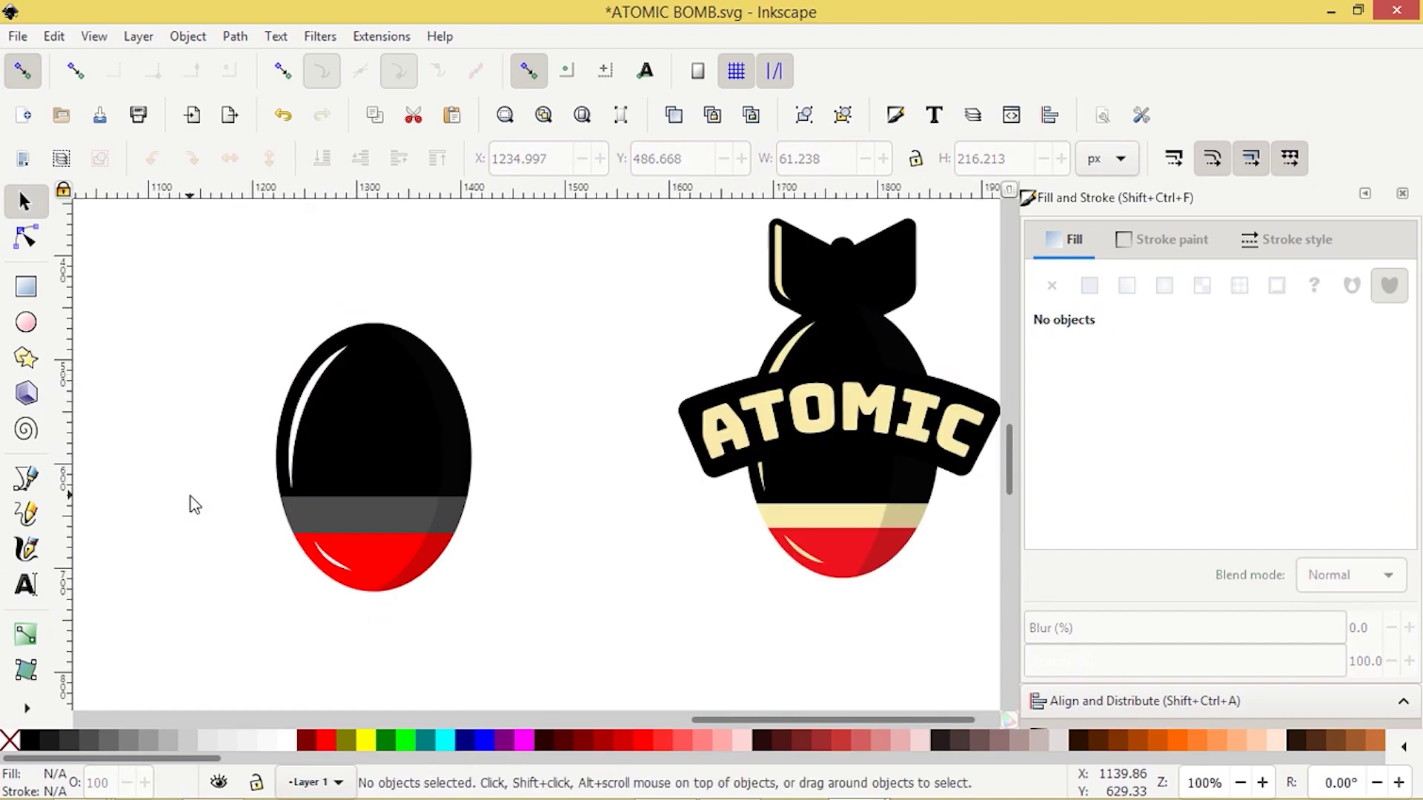
click(343, 507)
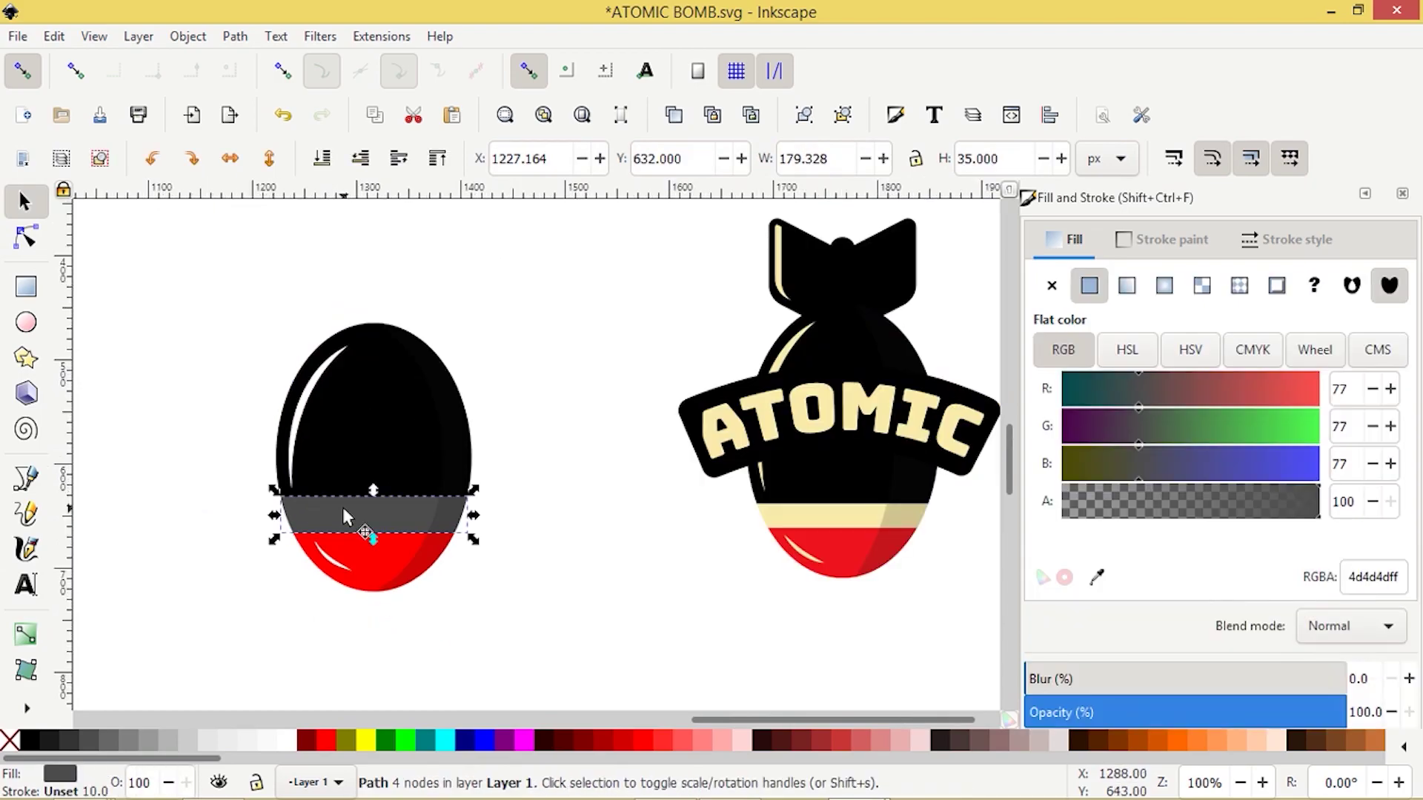
key(d)
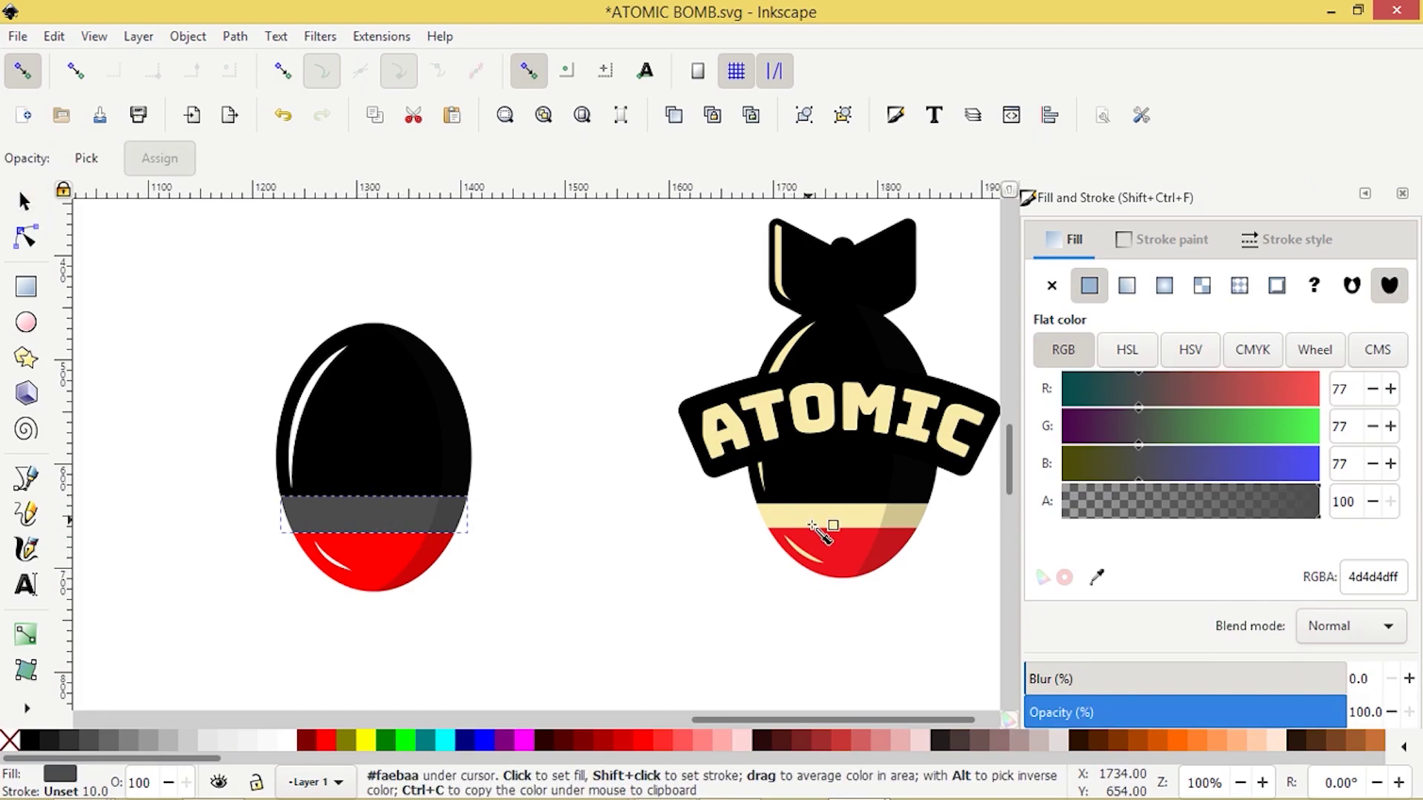
click(814, 520)
click(24, 201)
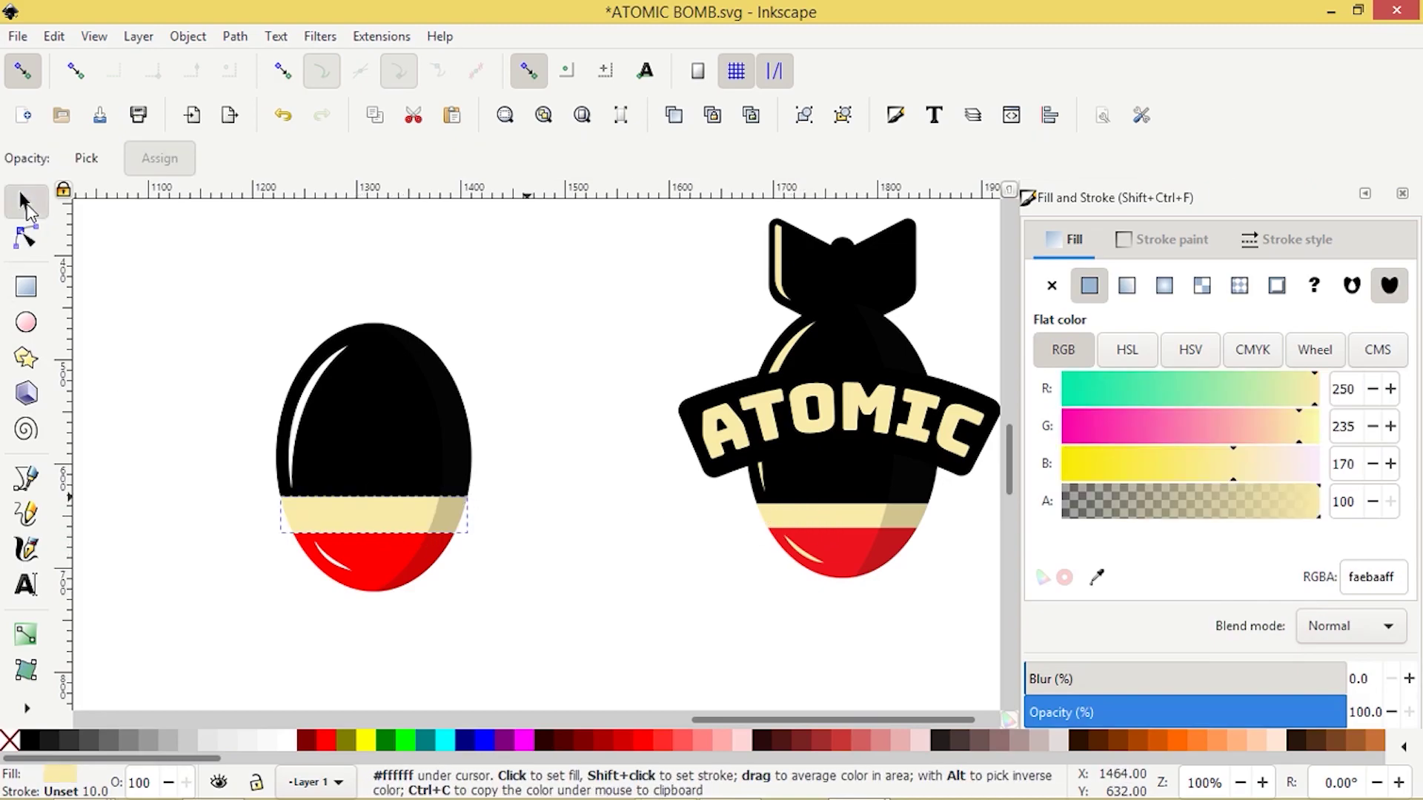
Recolor the white highlights on the oval body with the cream faebaa sampled from the finished example
click(326, 563)
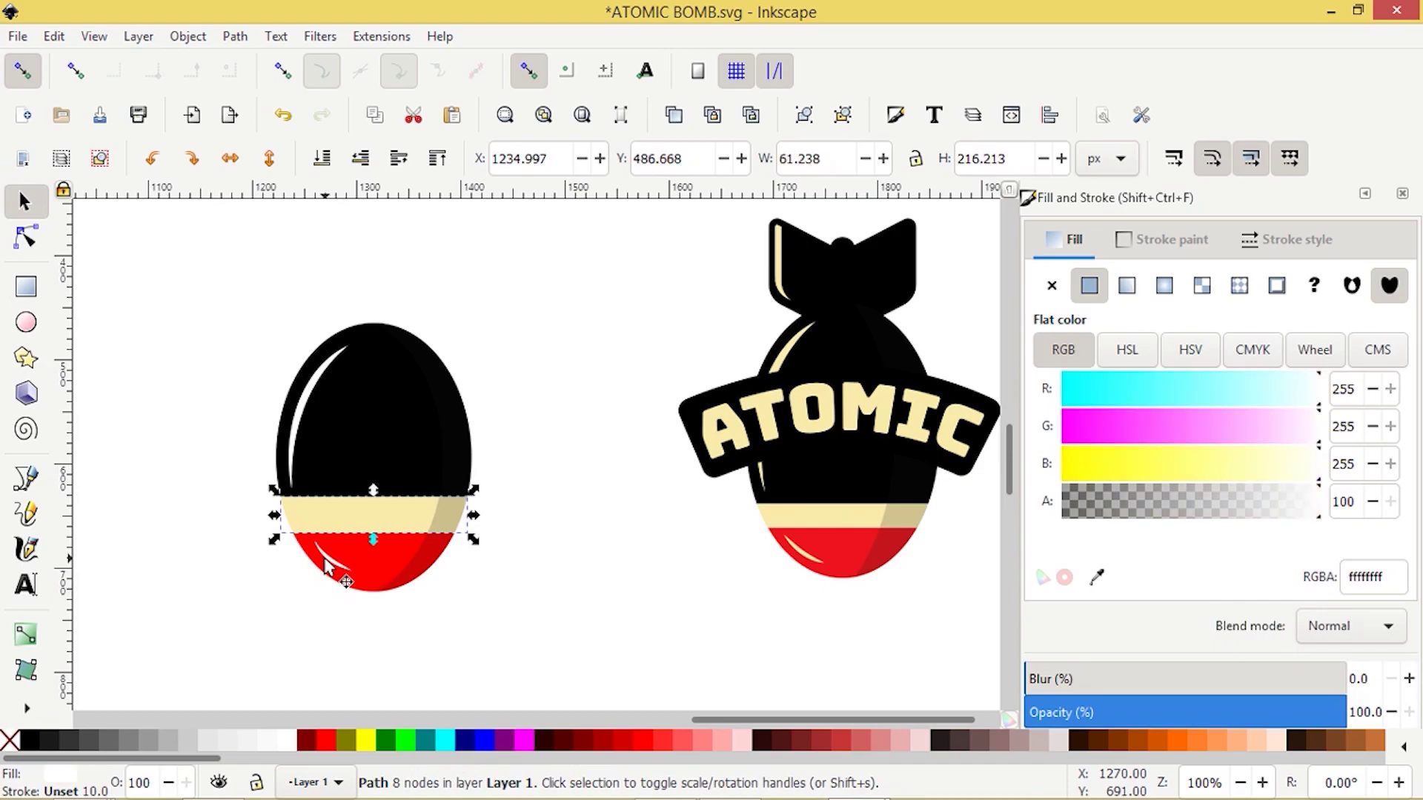
key(d)
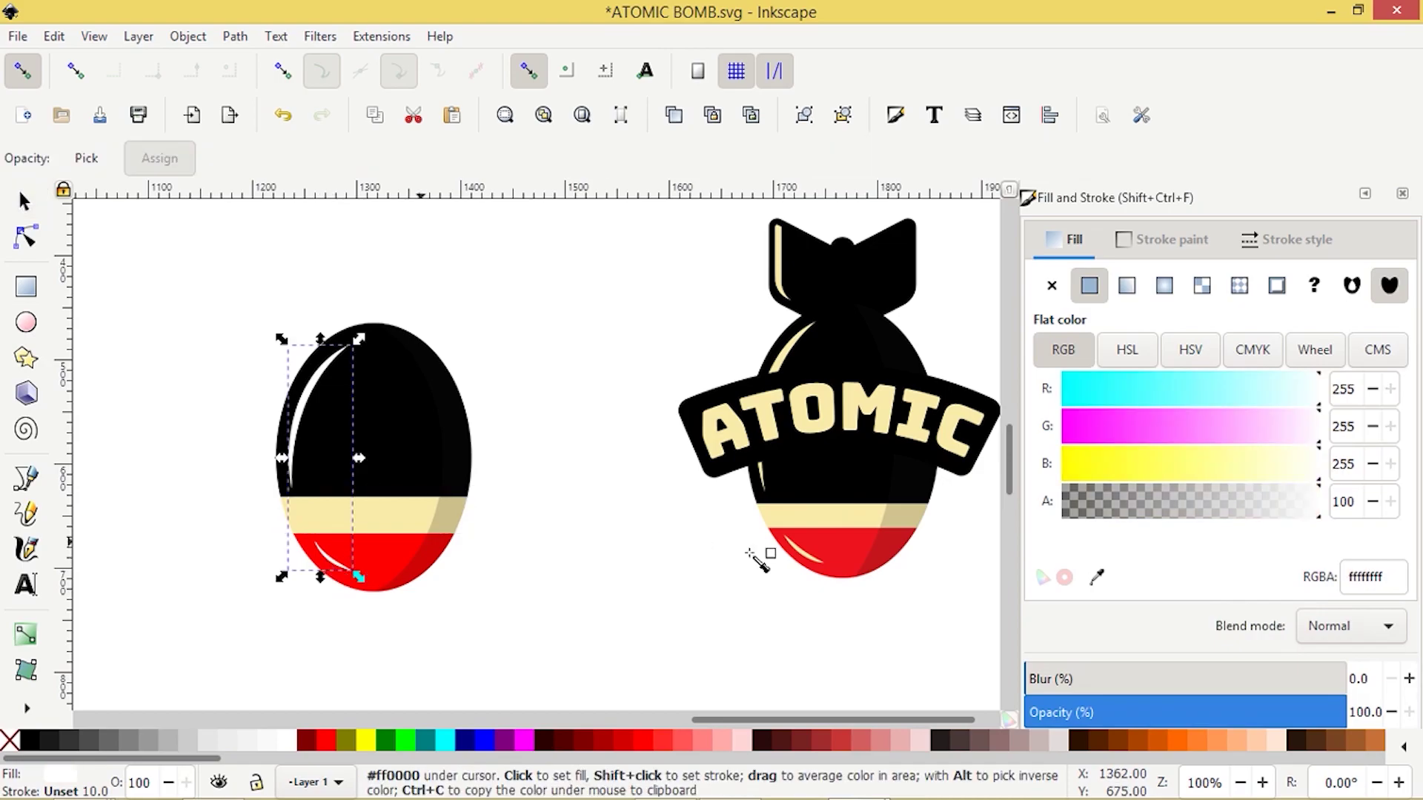
click(800, 514)
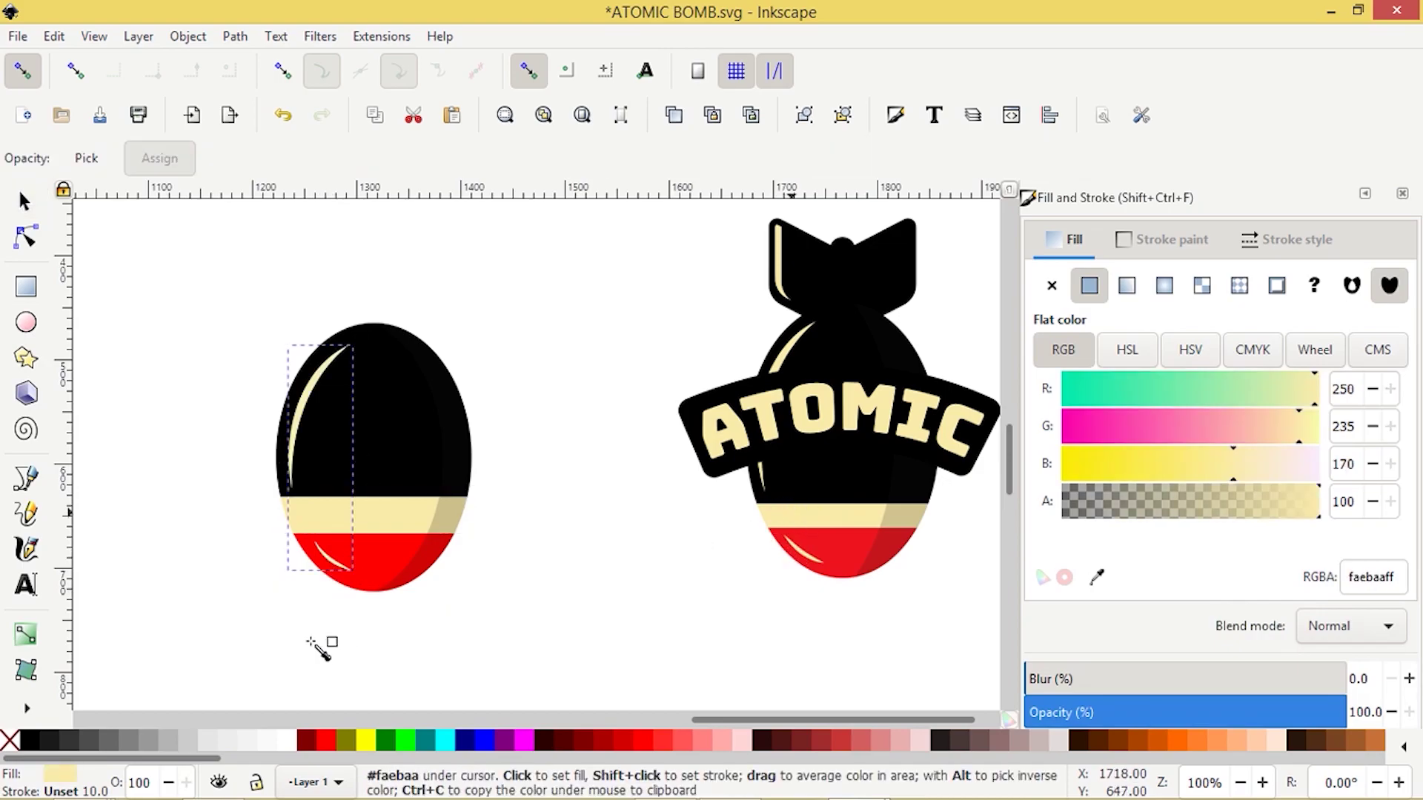
click(24, 202)
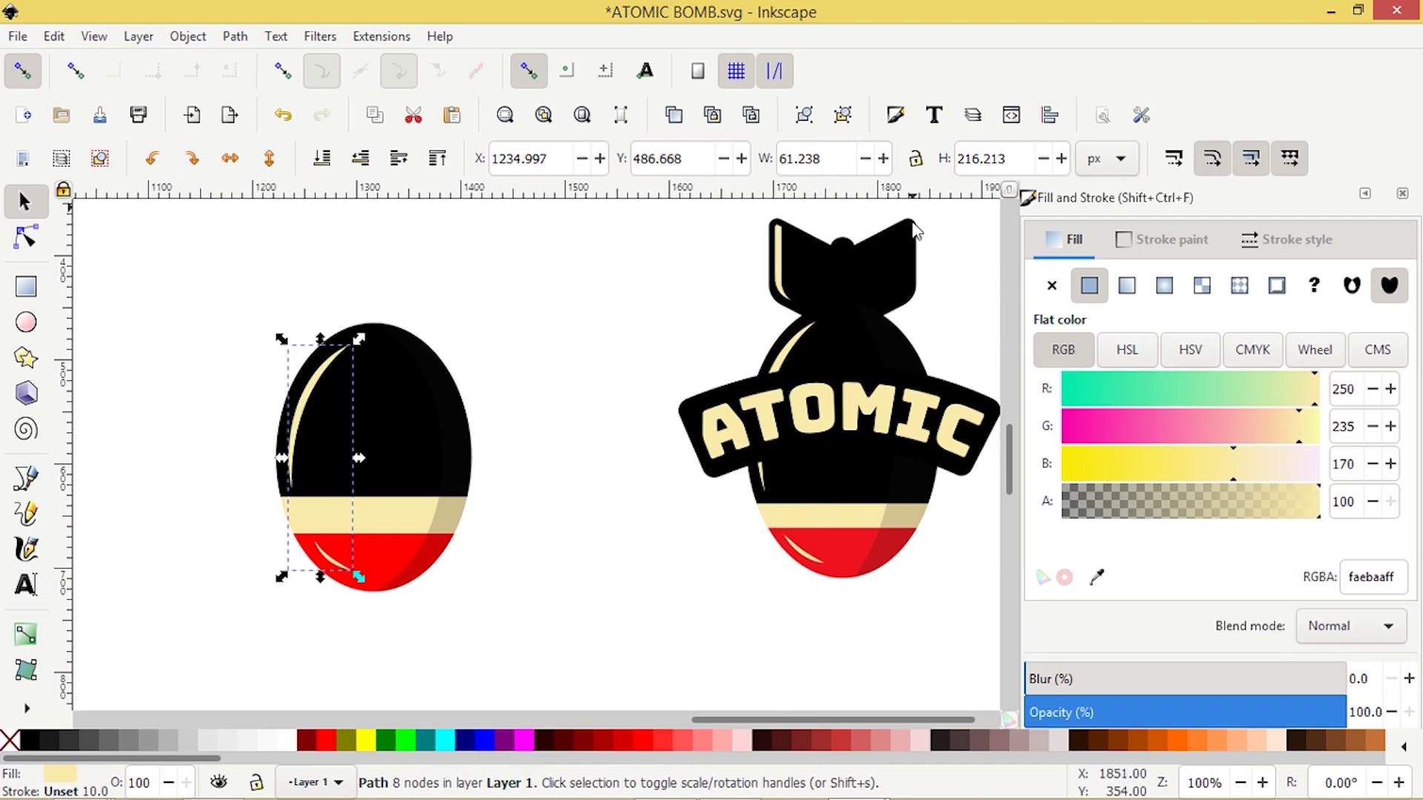
Draw a square about 82 by 82 px in the empty space above the oval body for the tail fin
scroll(270, 318, up, 1)
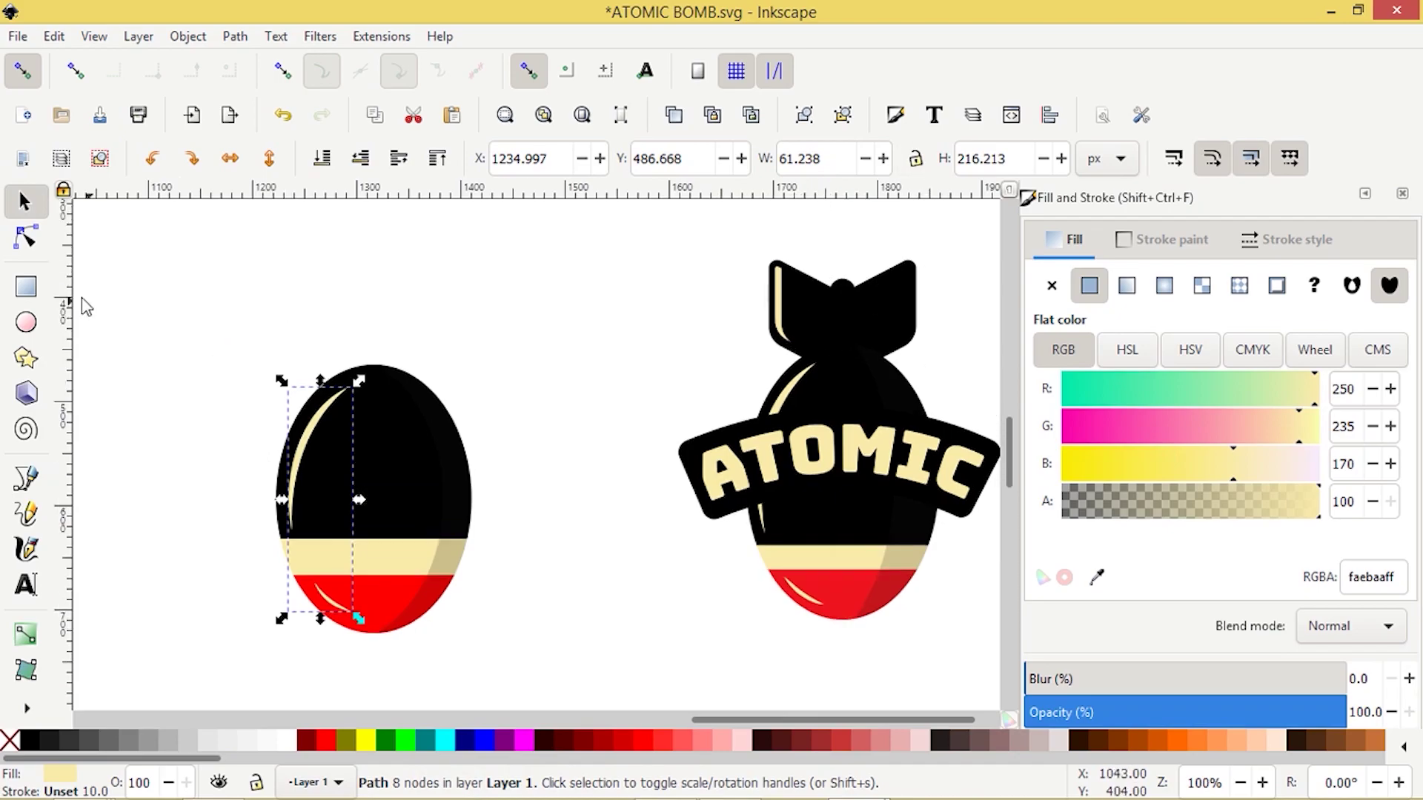
click(26, 287)
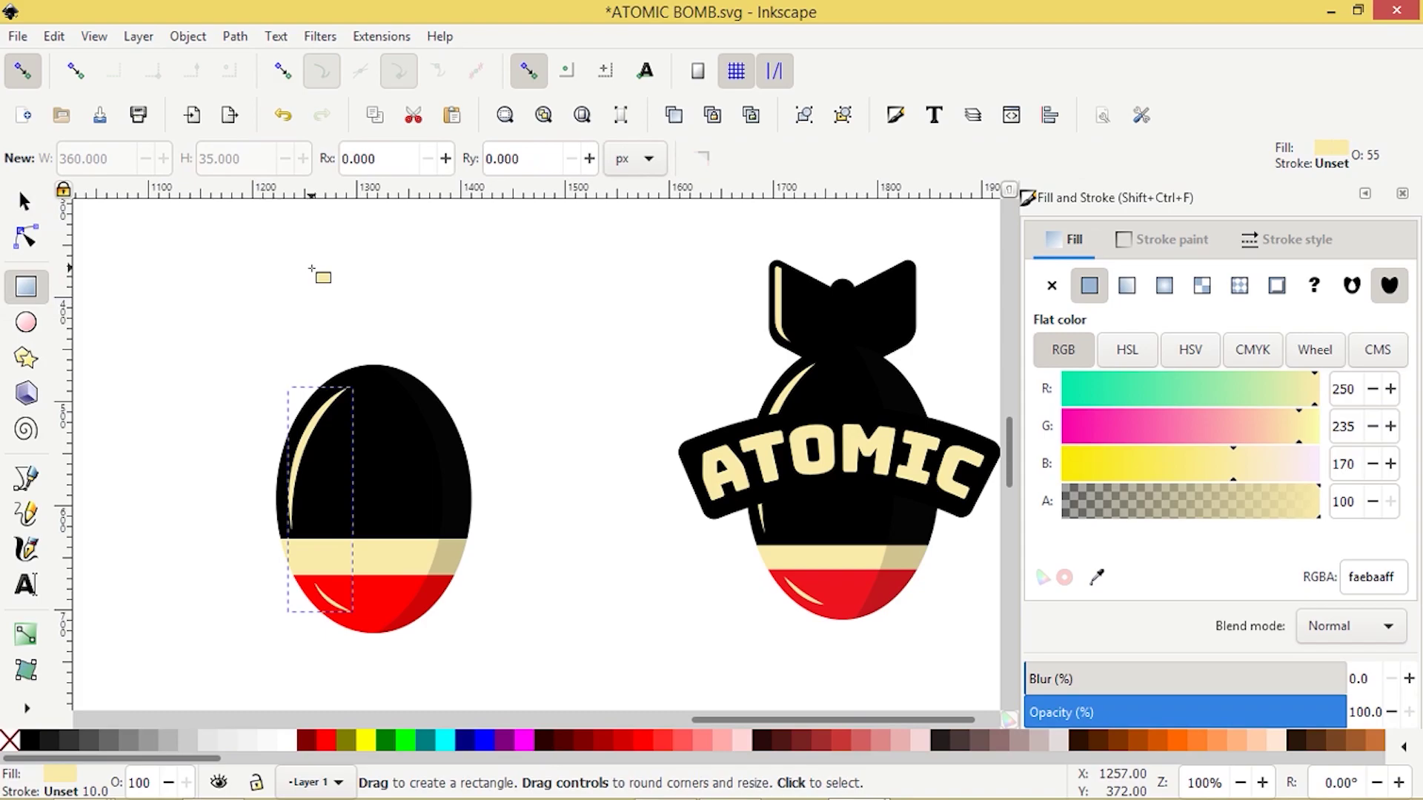
scroll(311, 275, up, 1)
drag(283, 280, 335, 323)
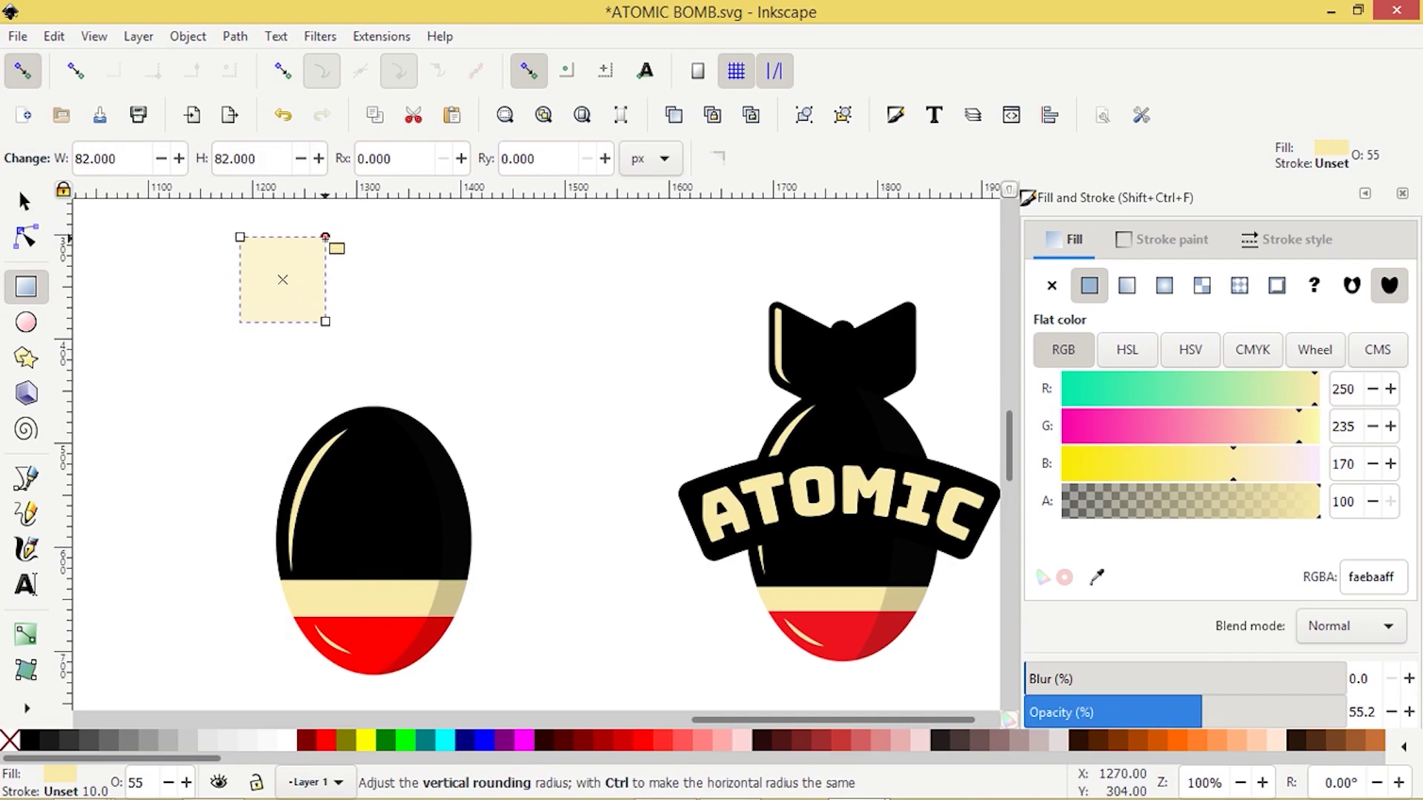
Fill the square above the oval body with black at 100% opacity and slightly round its corners
click(25, 750)
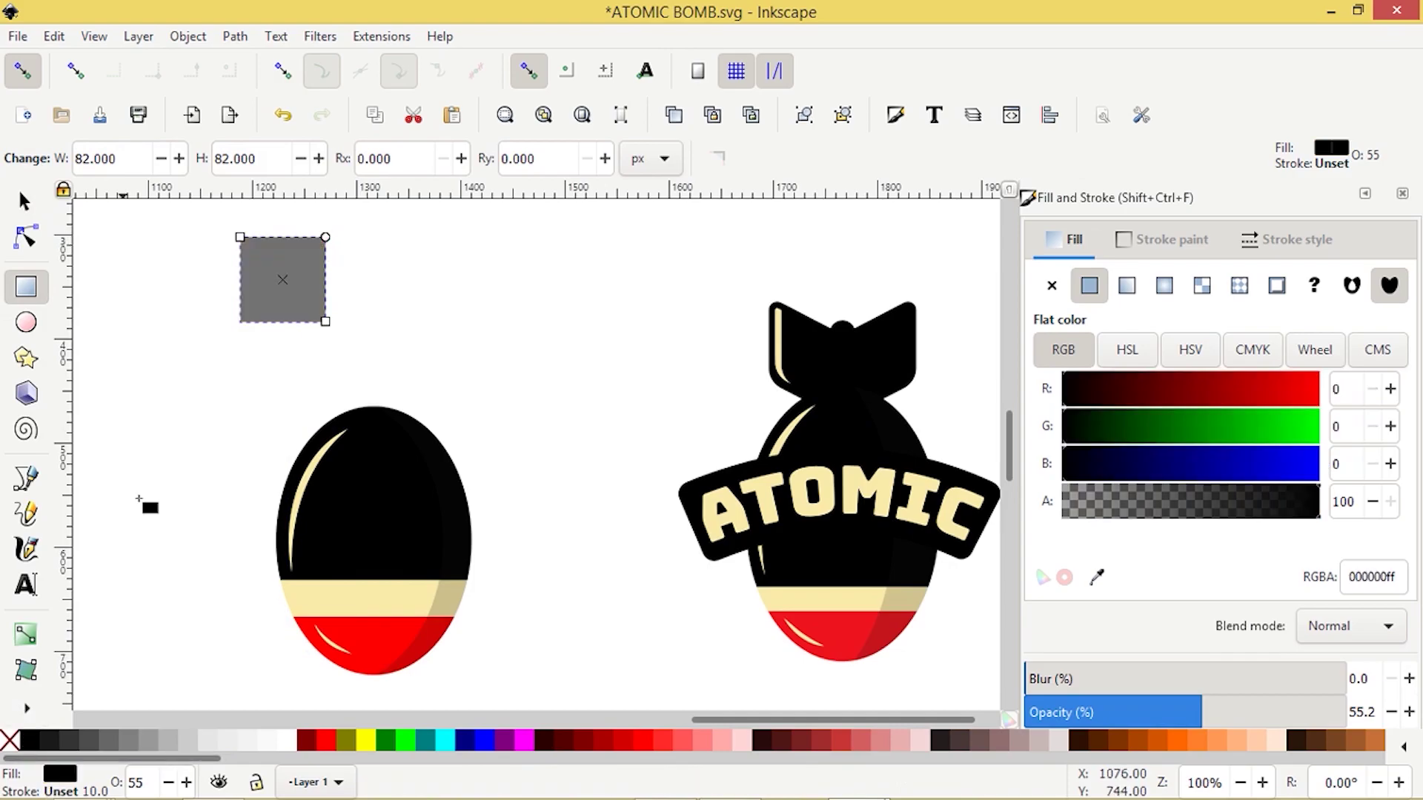
click(1211, 712)
drag(1417, 693, 1417, 693)
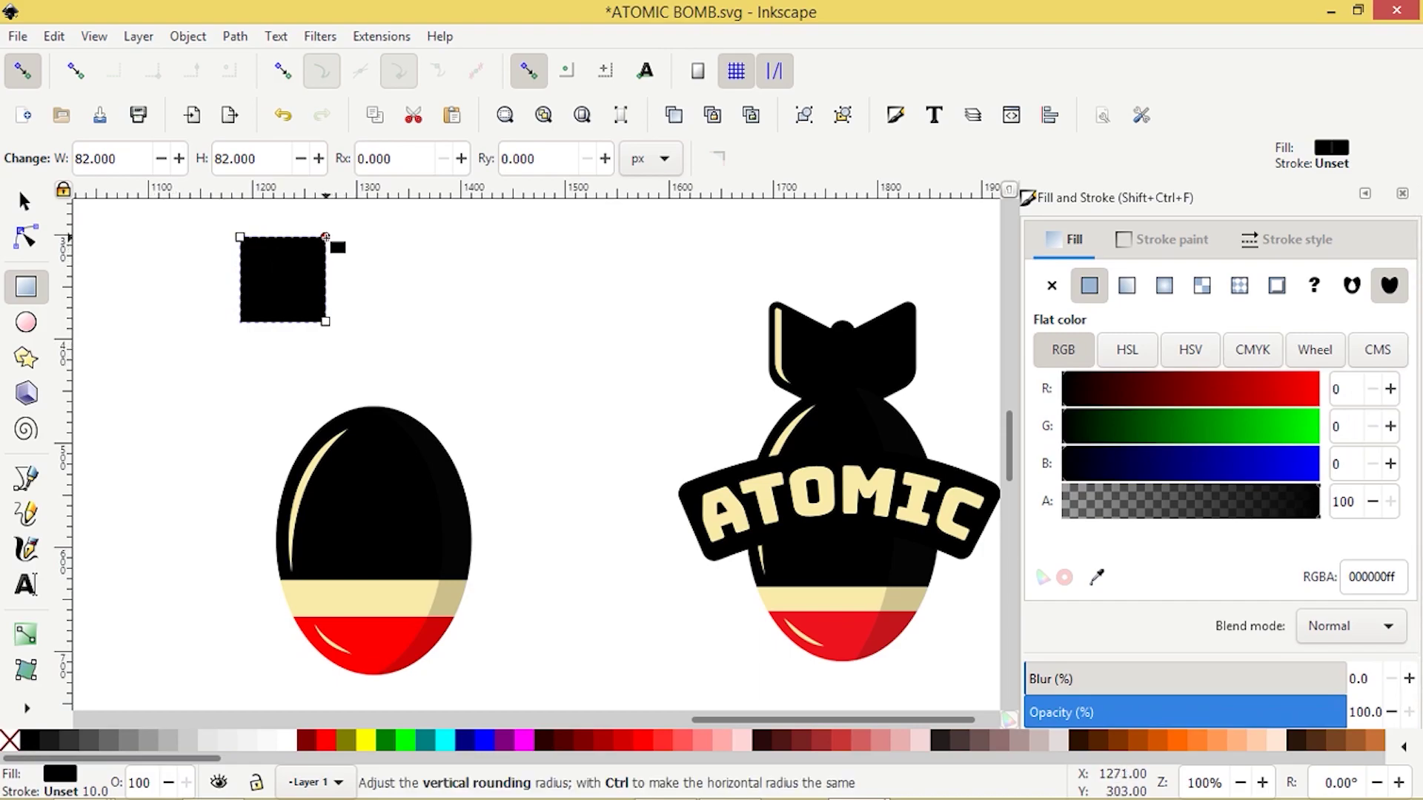
drag(327, 237, 325, 248)
click(24, 201)
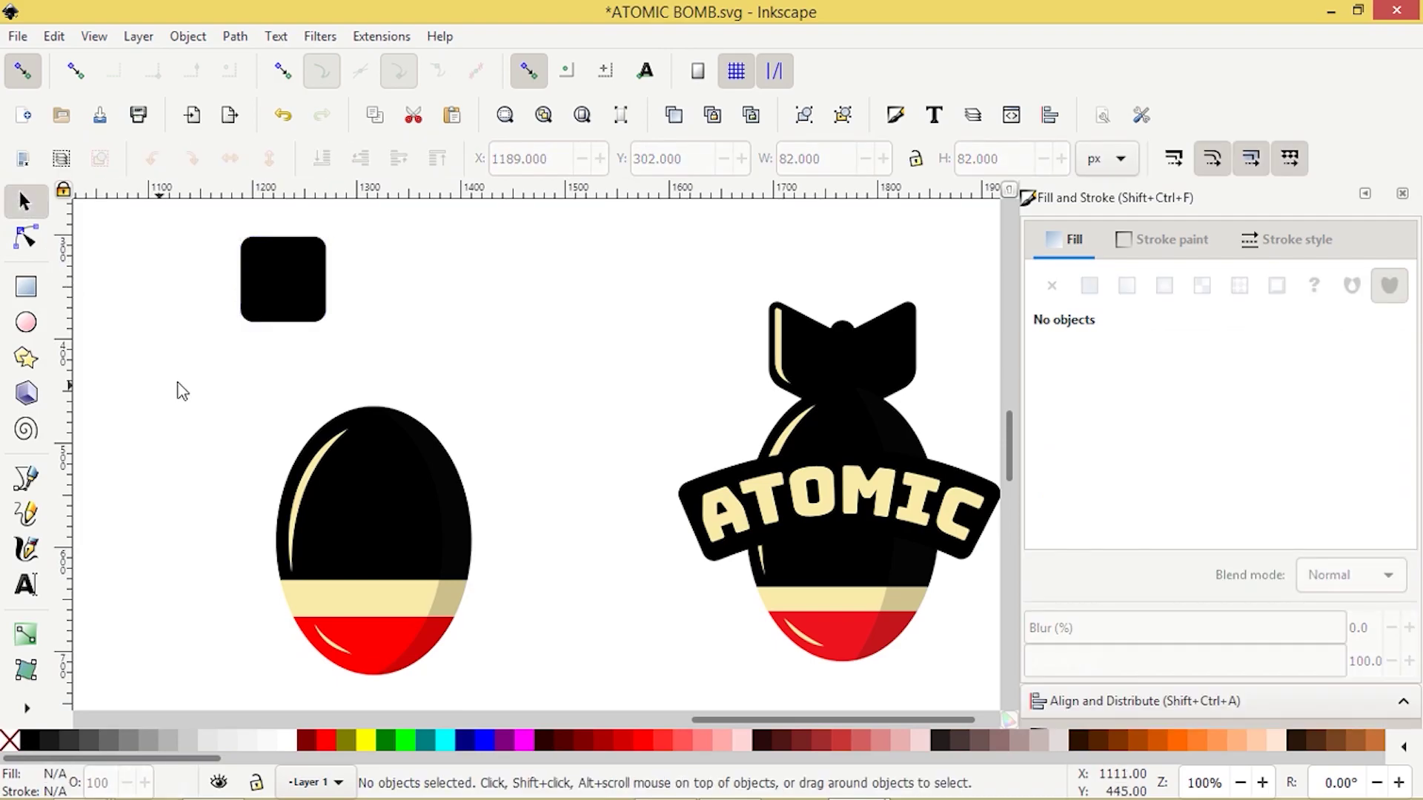
Skew the rounded square vertically into a slanted fin about 105 px tall, with its left side raised
click(261, 280)
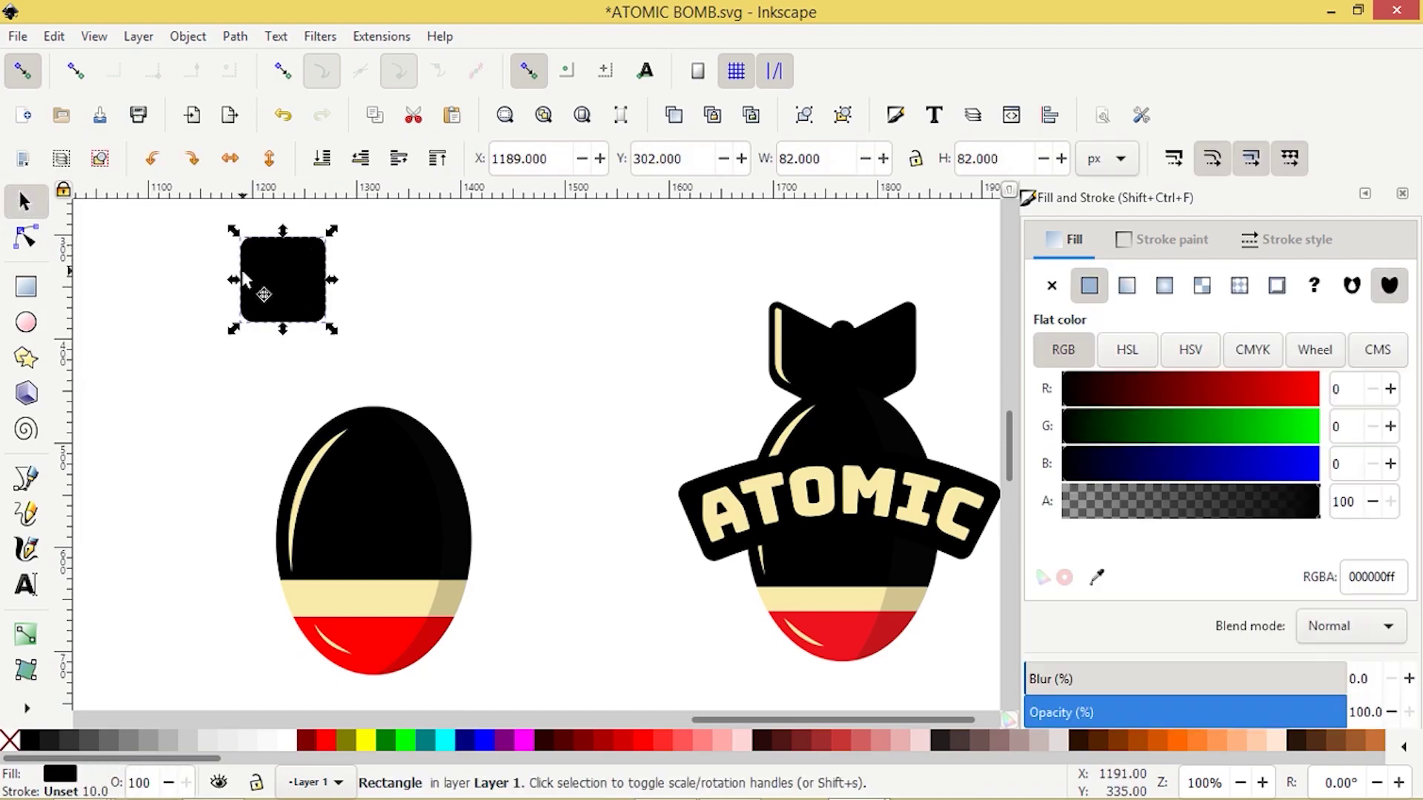
click(260, 279)
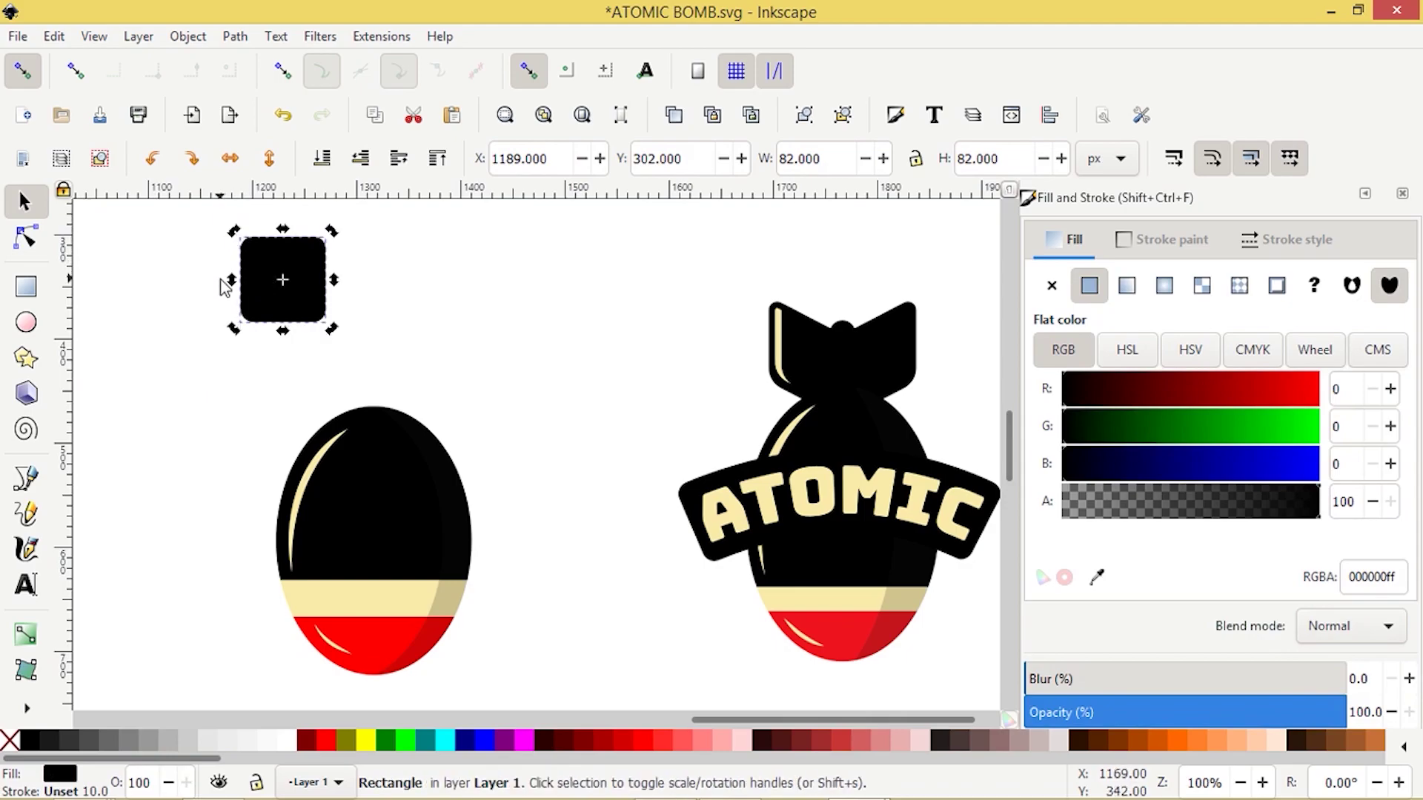
scroll(226, 289, up, 1)
ctrl+scroll(233, 291, up, 1)
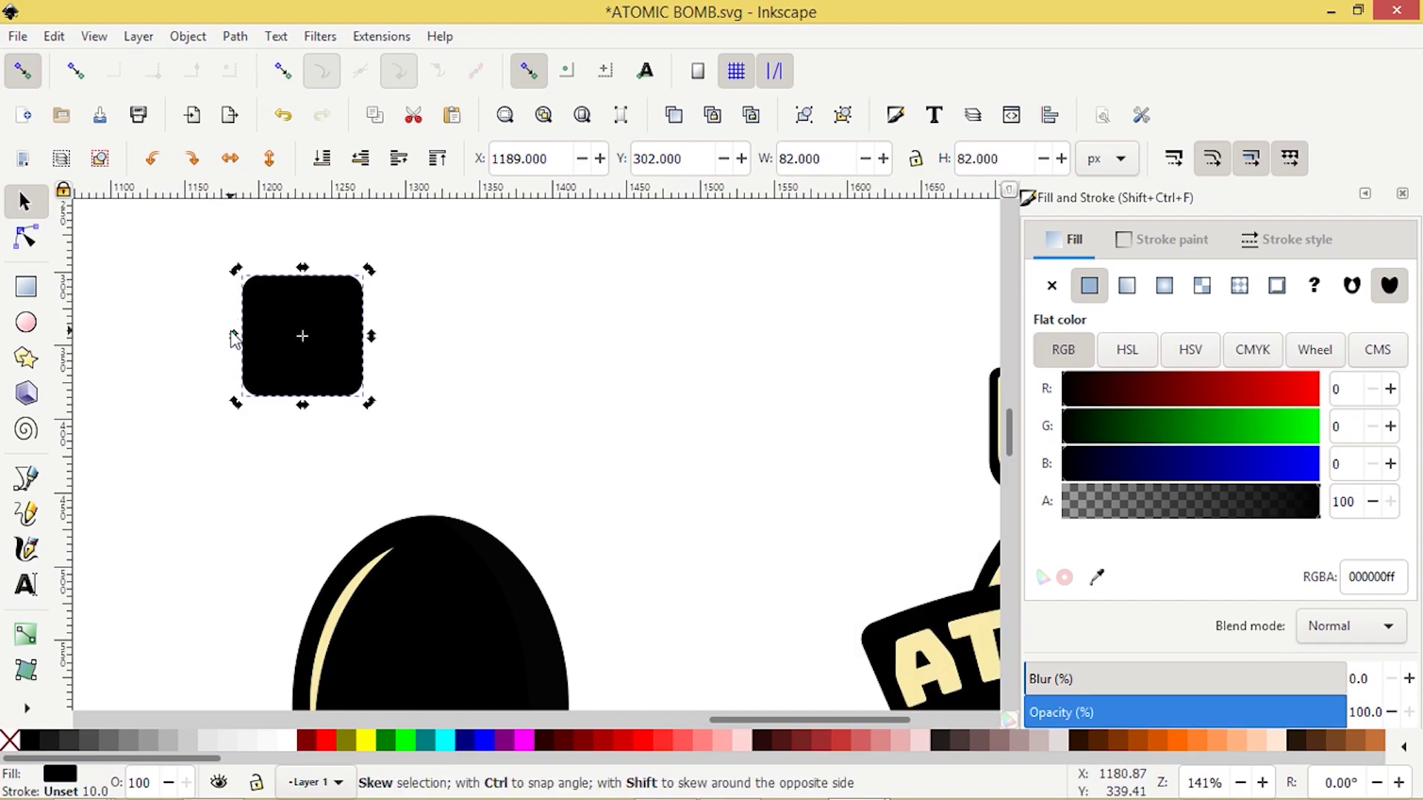
drag(236, 342, 234, 320)
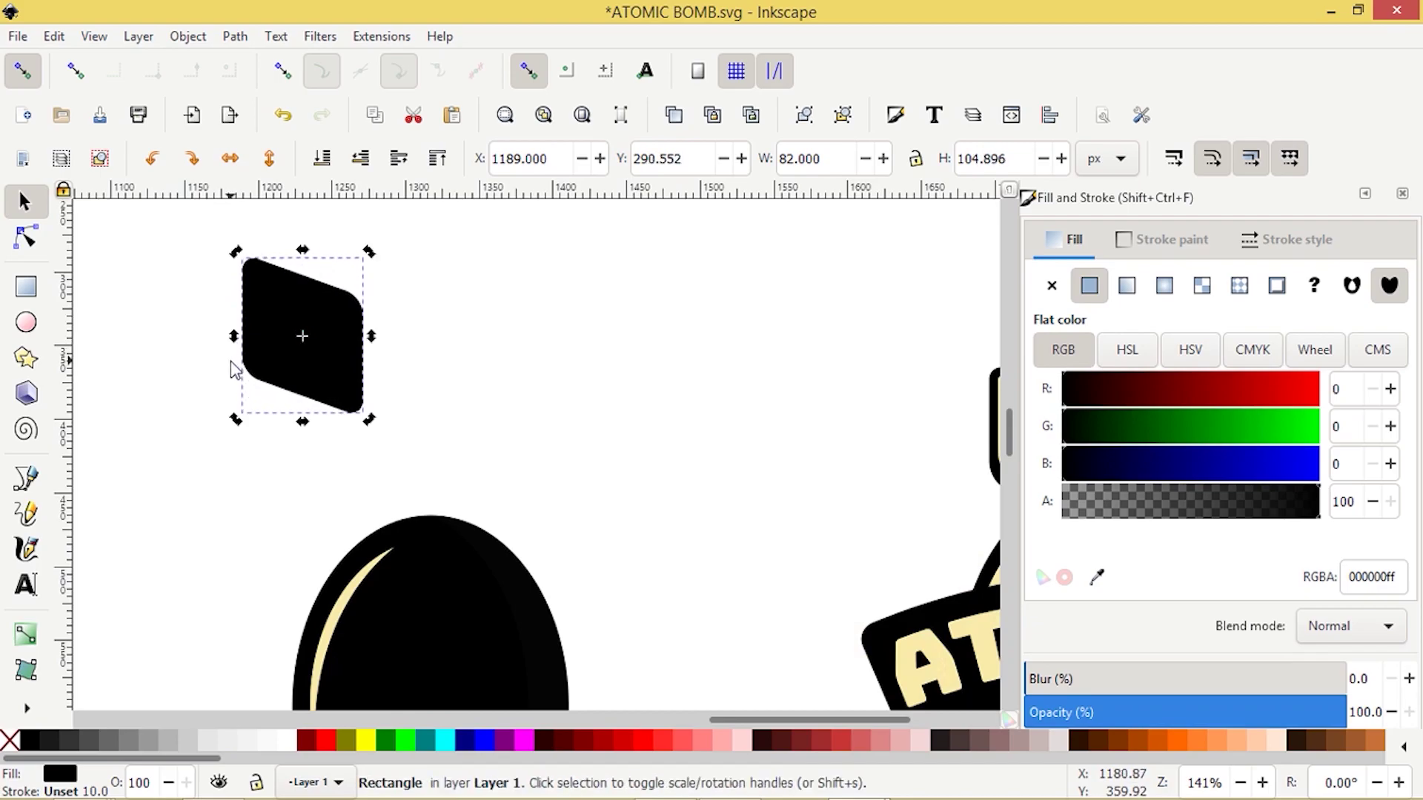
Make a horizontally mirrored duplicate of the slanted fin and snap it beside the original to form a V-shaped pair
scroll(231, 371, down, 1)
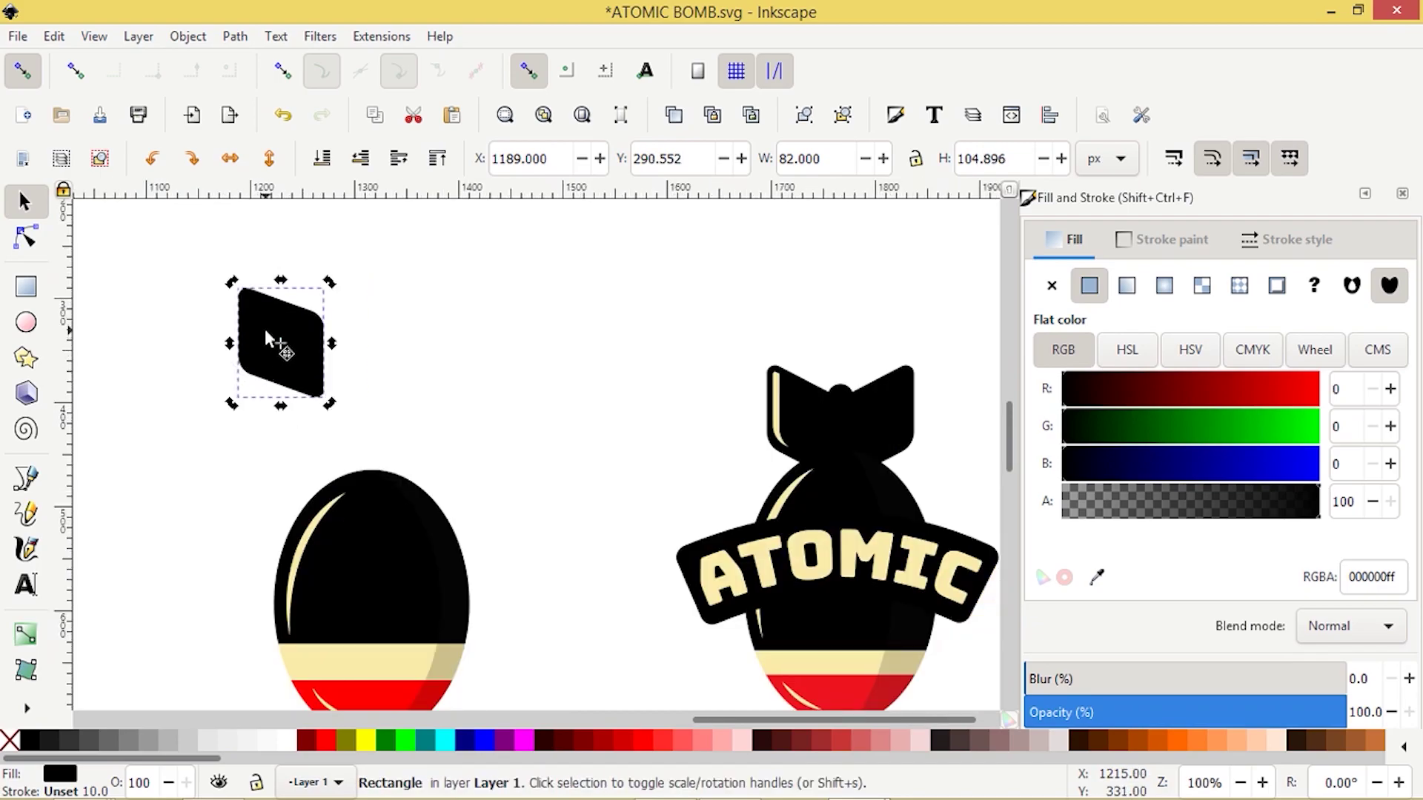
right_click(264, 329)
click(333, 354)
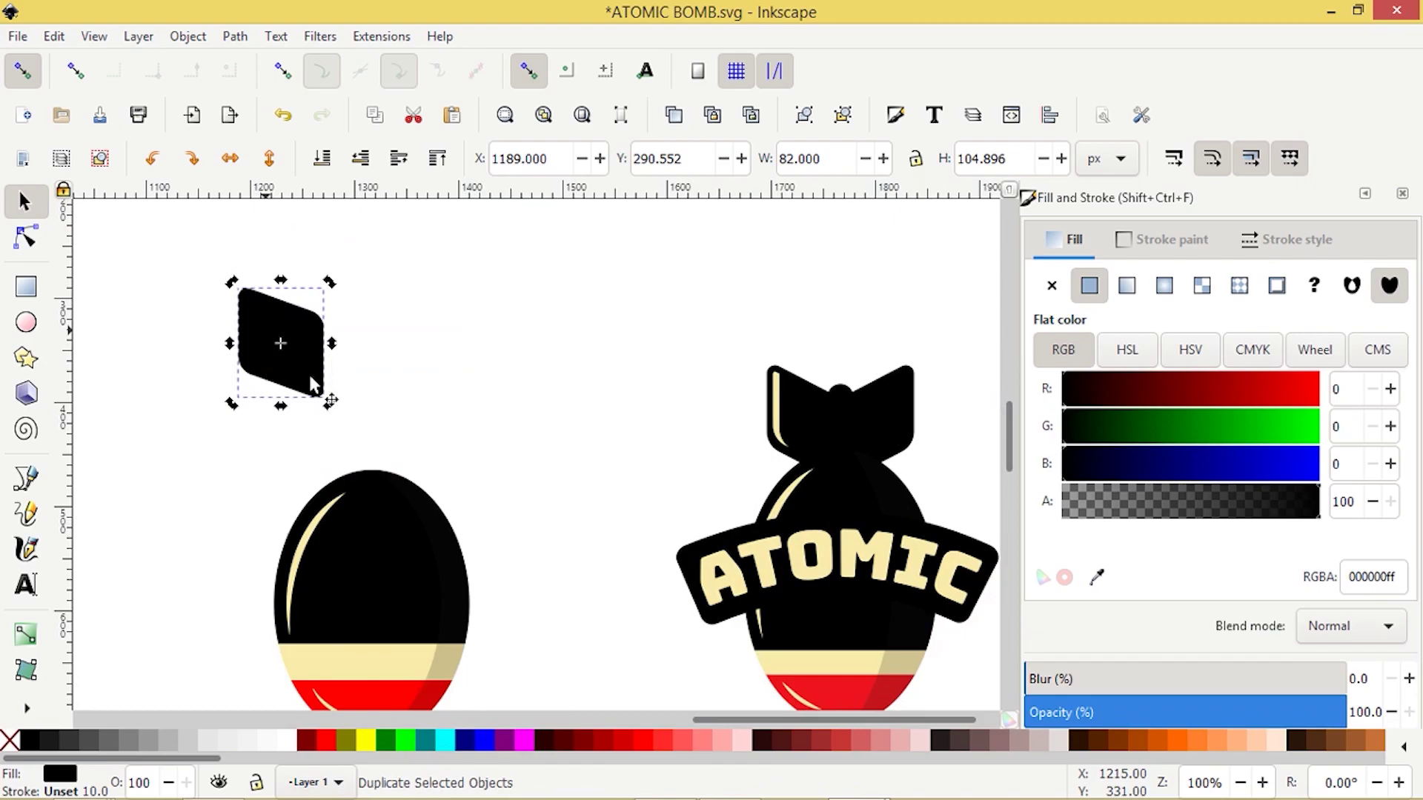
click(230, 160)
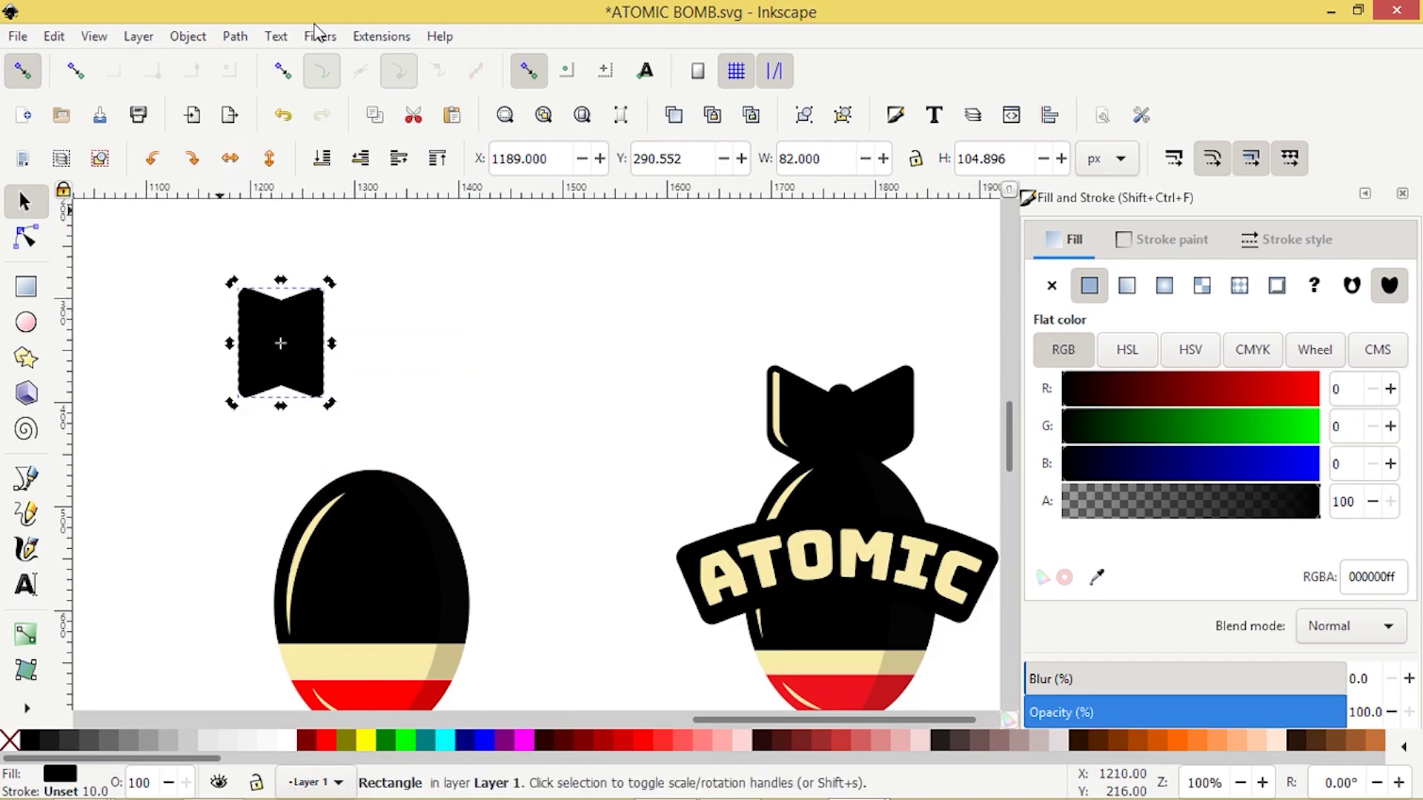
click(282, 74)
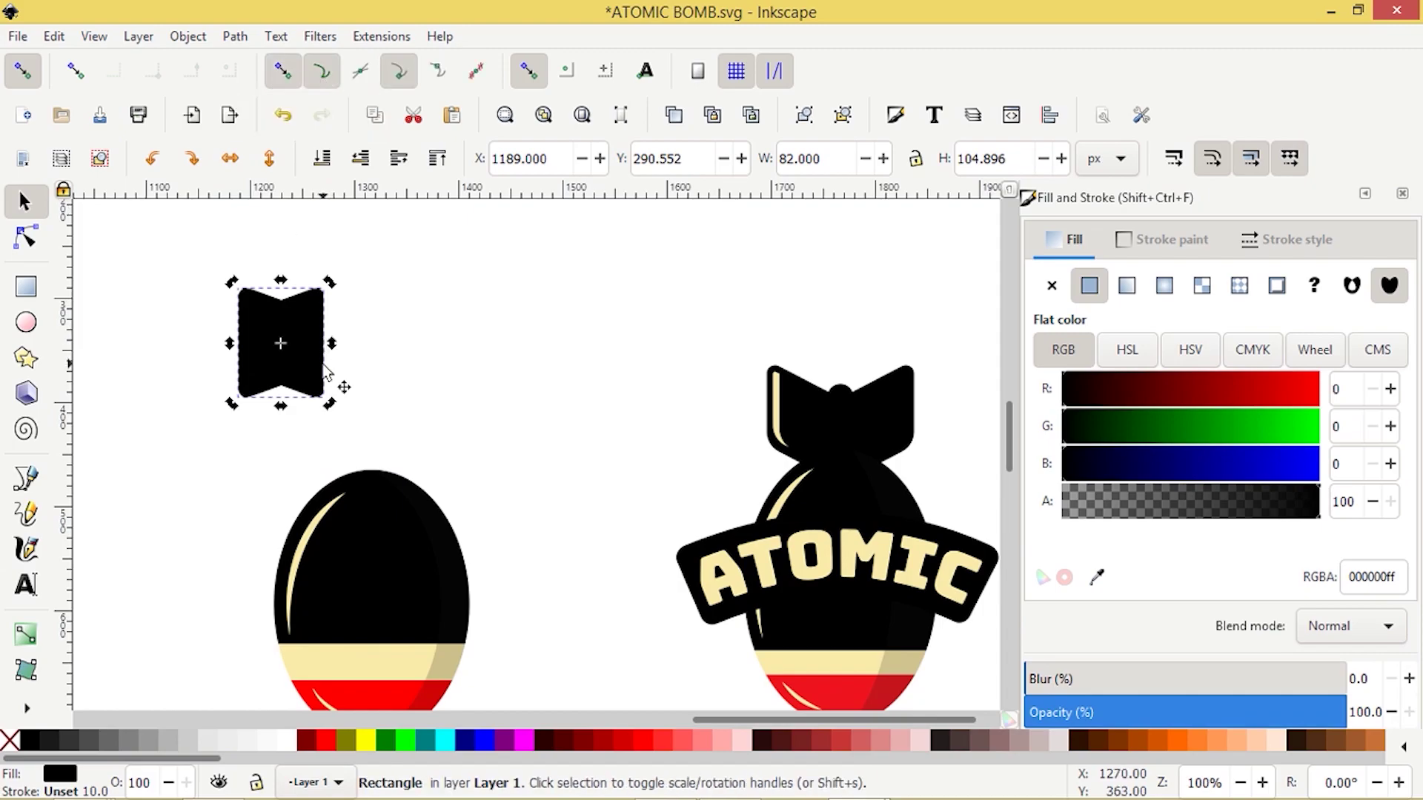
drag(252, 339, 340, 344)
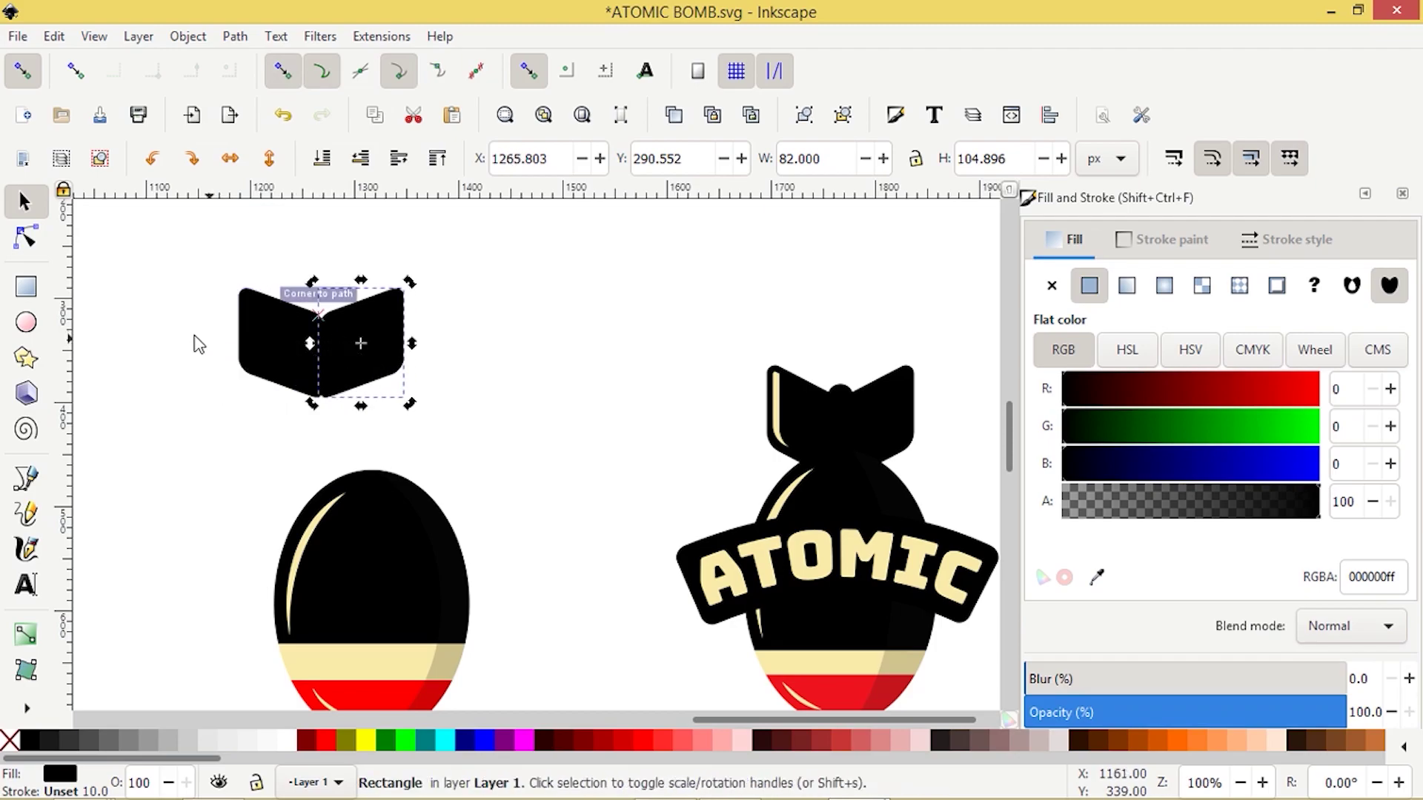
click(163, 318)
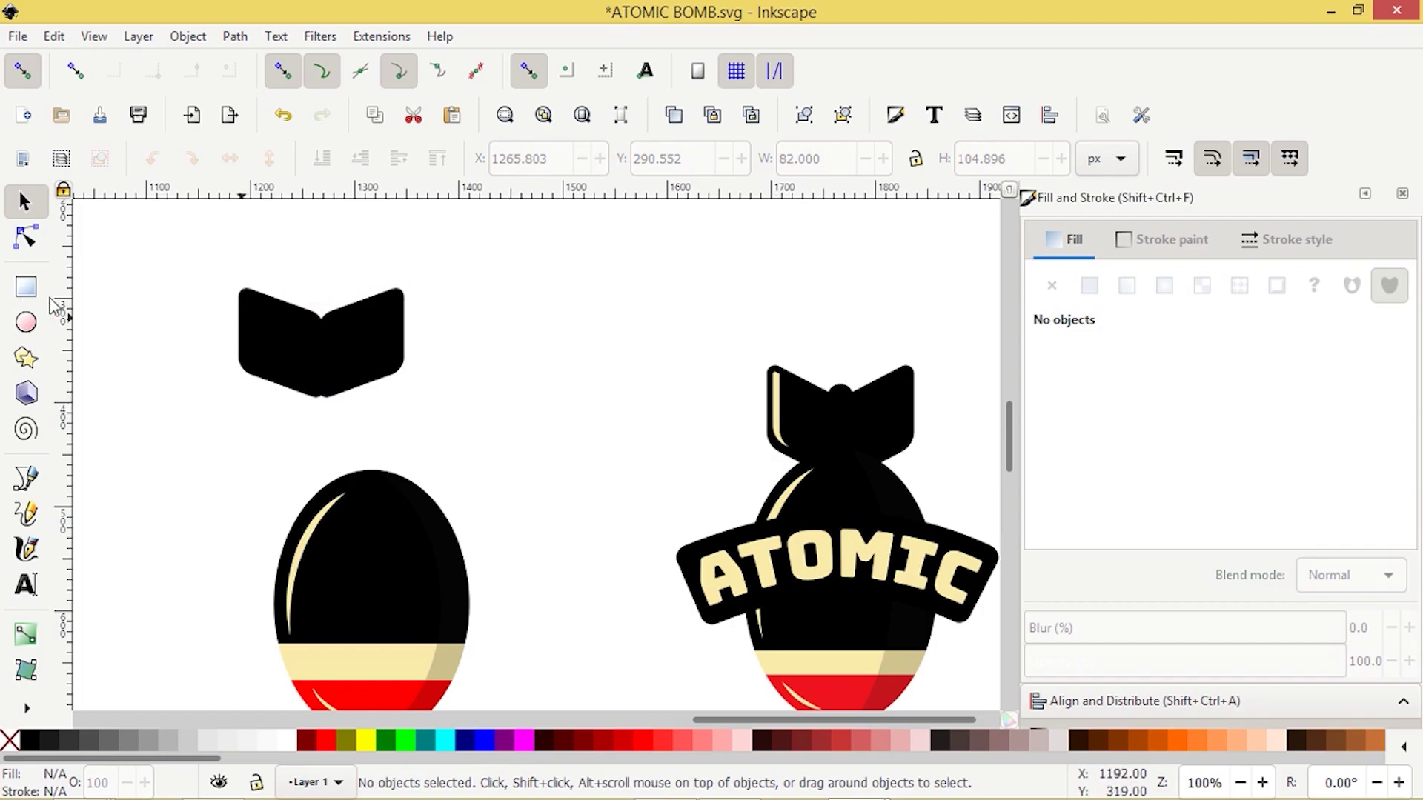
Draw a black circle about 42 px wide centered on the notch where the two fins meet
click(28, 322)
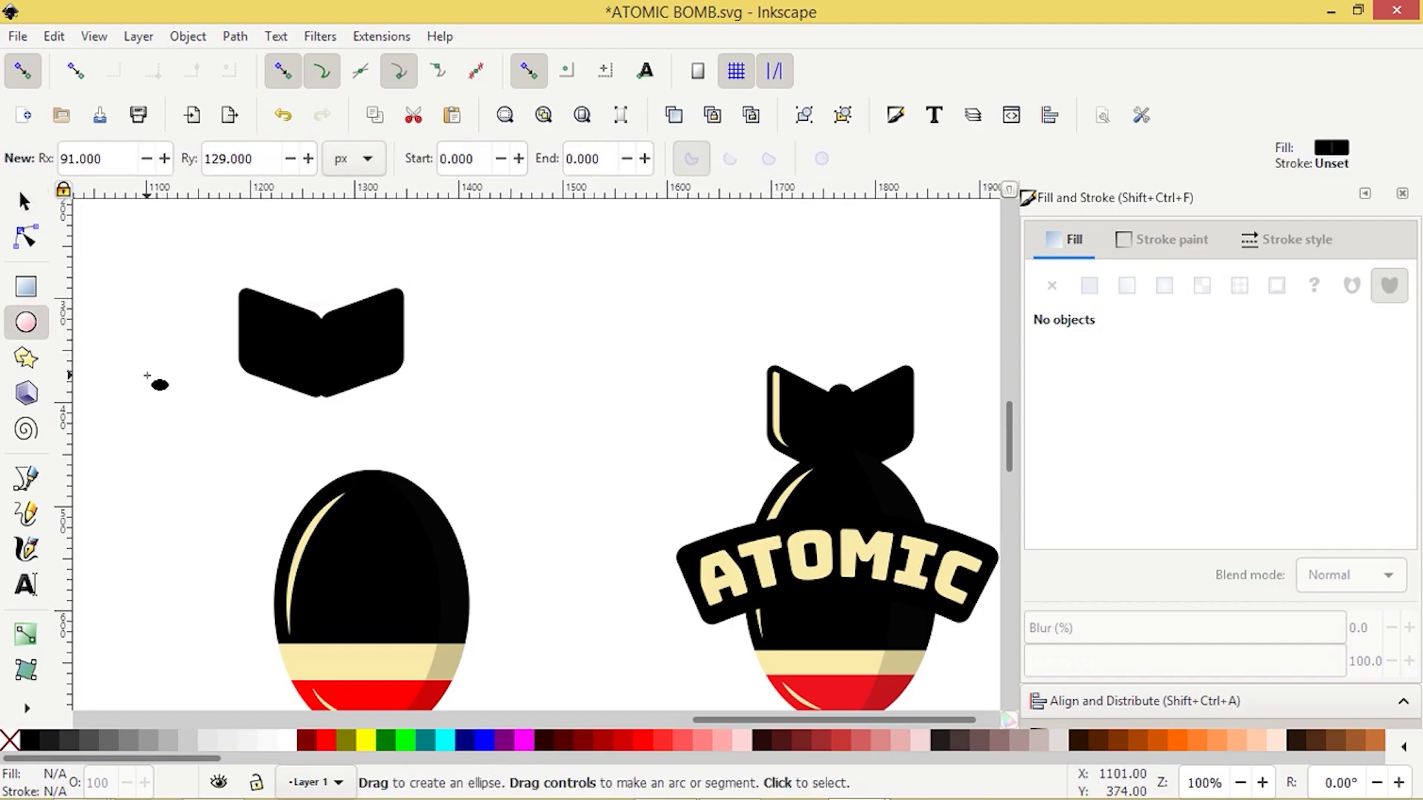
drag(147, 378, 324, 315)
key(s)
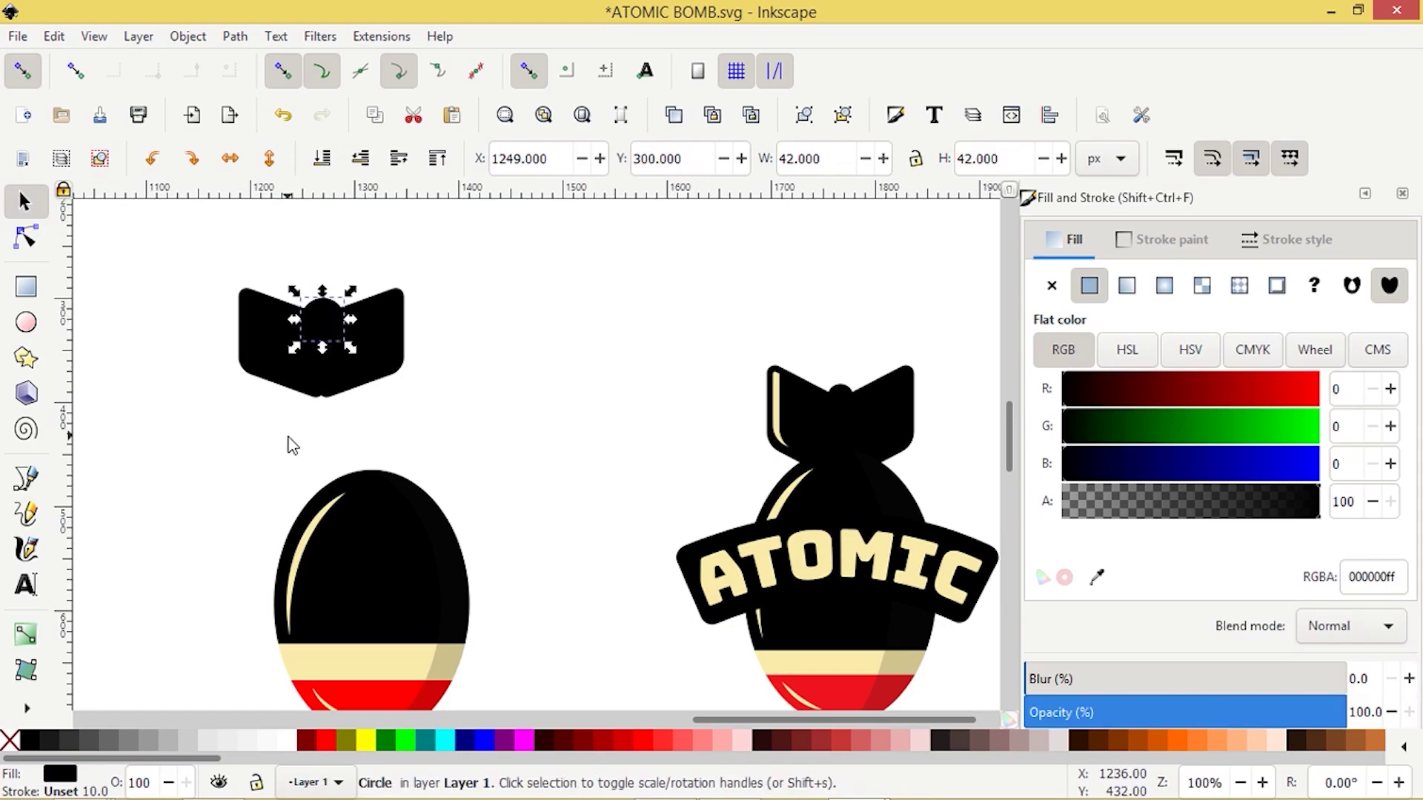
Group the left and right fins together without the circle
shift+click(252, 361)
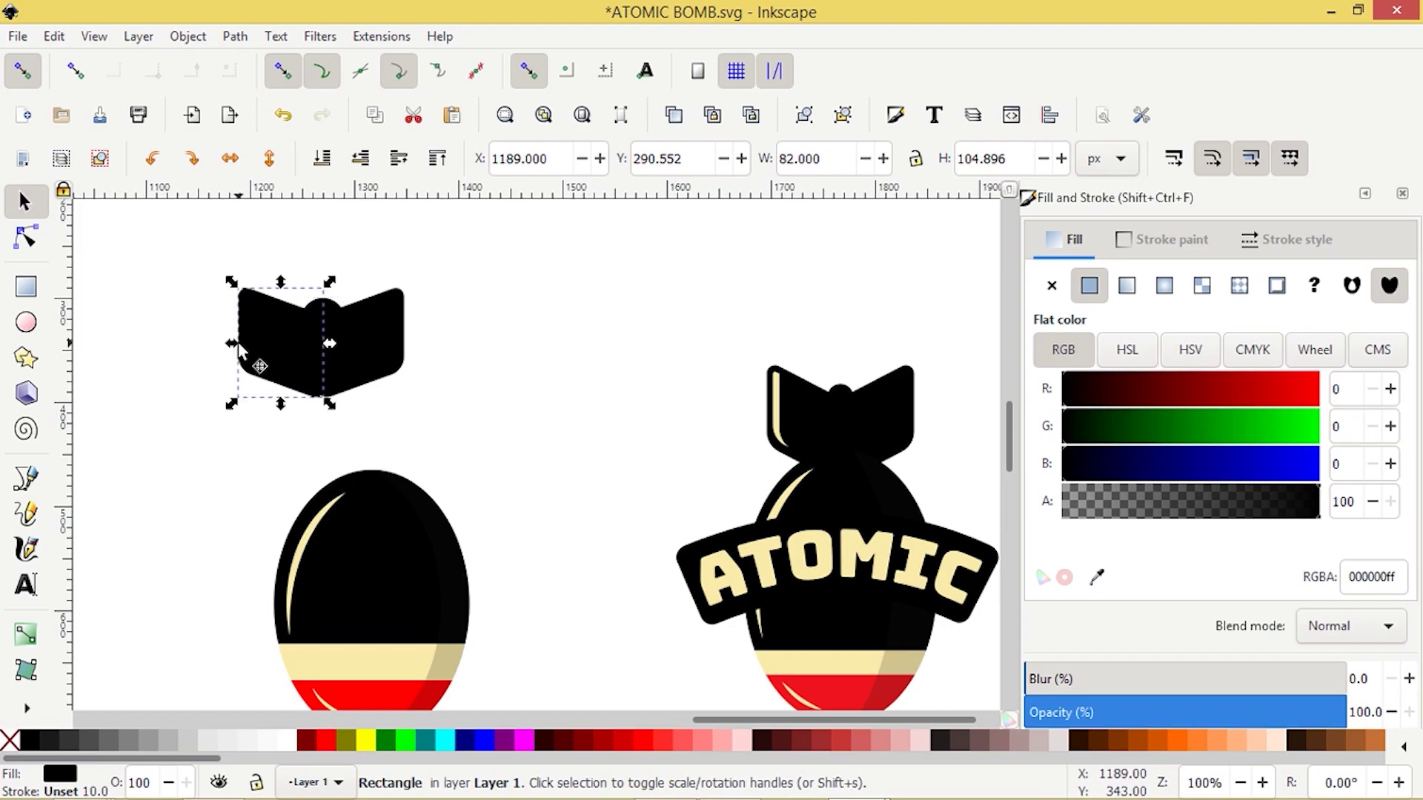
shift+click(390, 345)
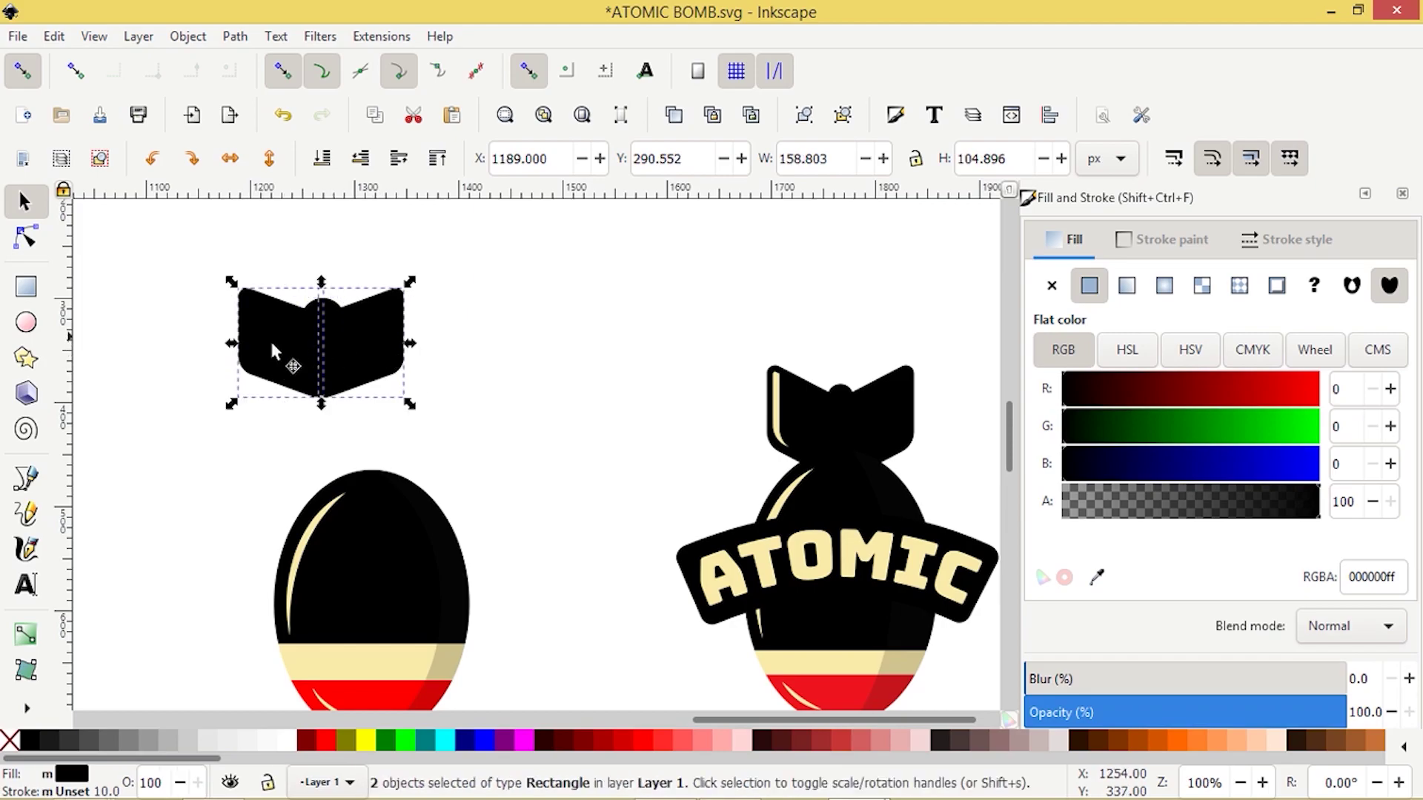
click(804, 116)
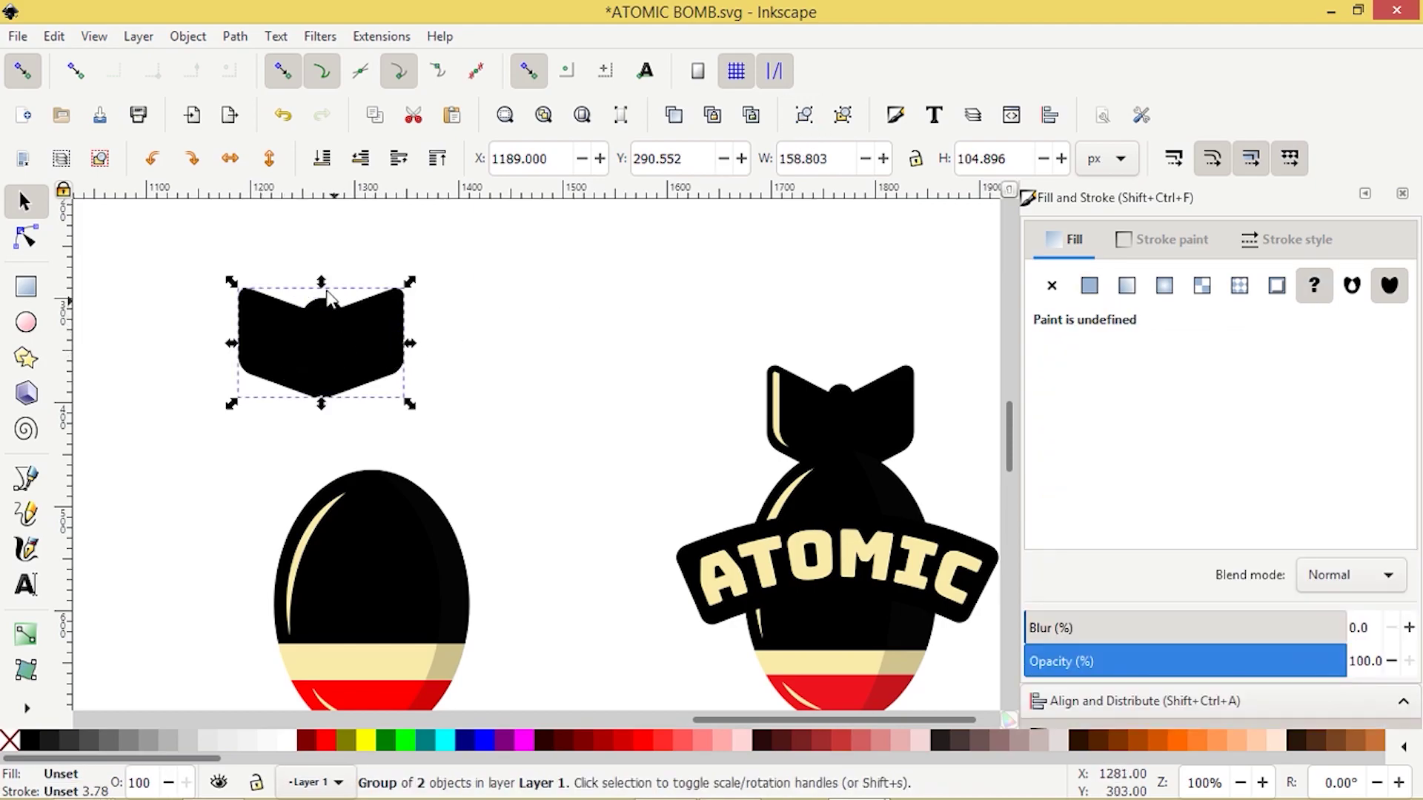
Center the fin group horizontally on the circle, aligning relative to the last selected object
drag(467, 425, 471, 428)
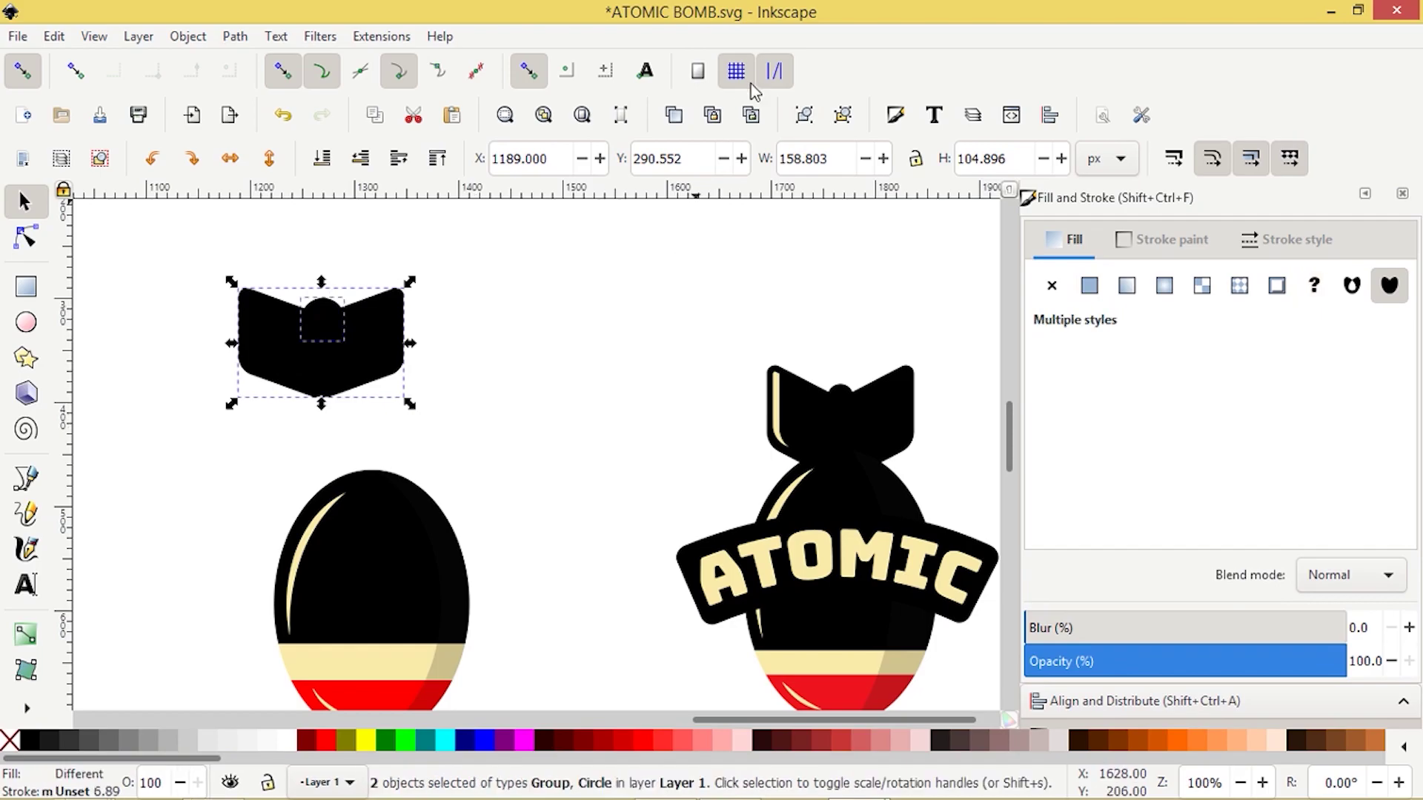
click(1049, 118)
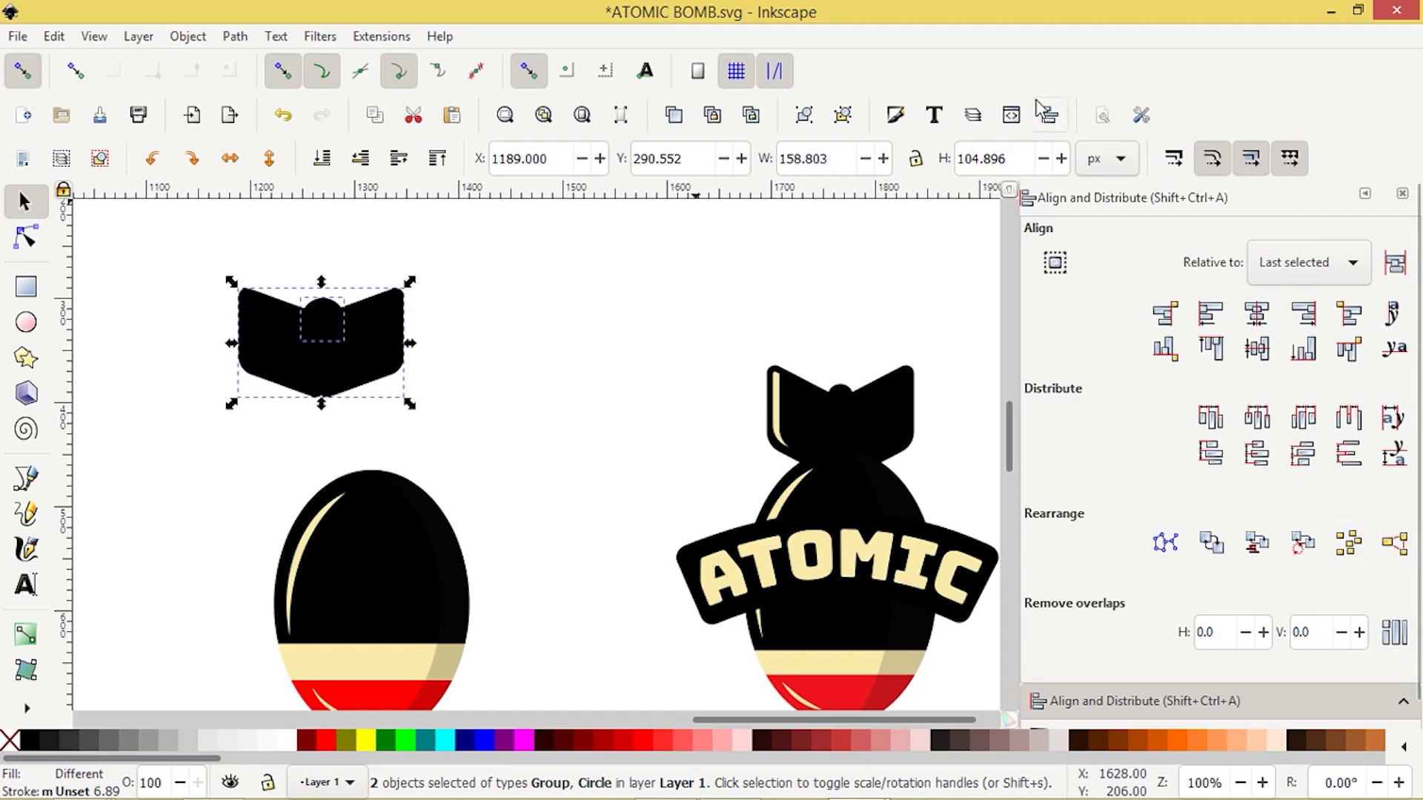
click(1269, 319)
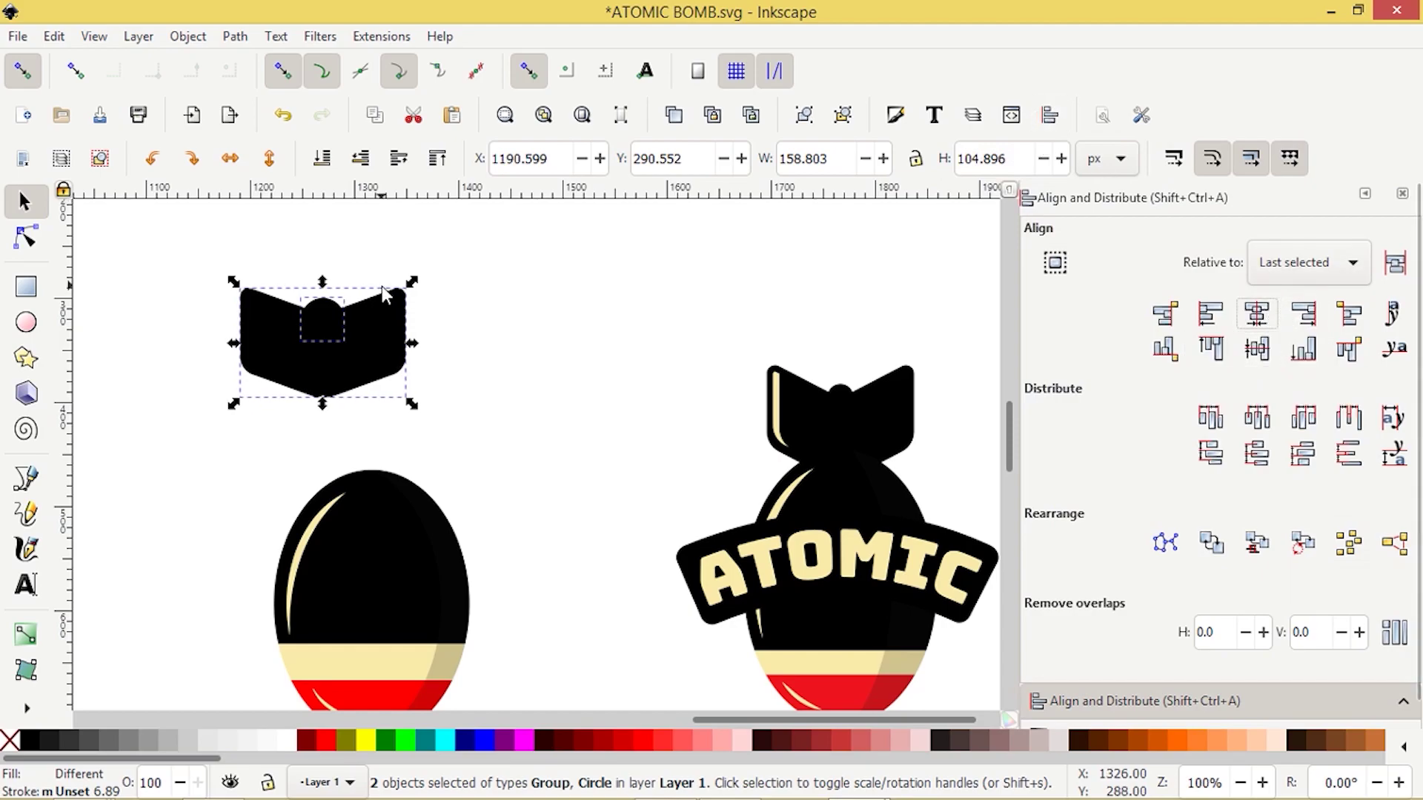
click(154, 451)
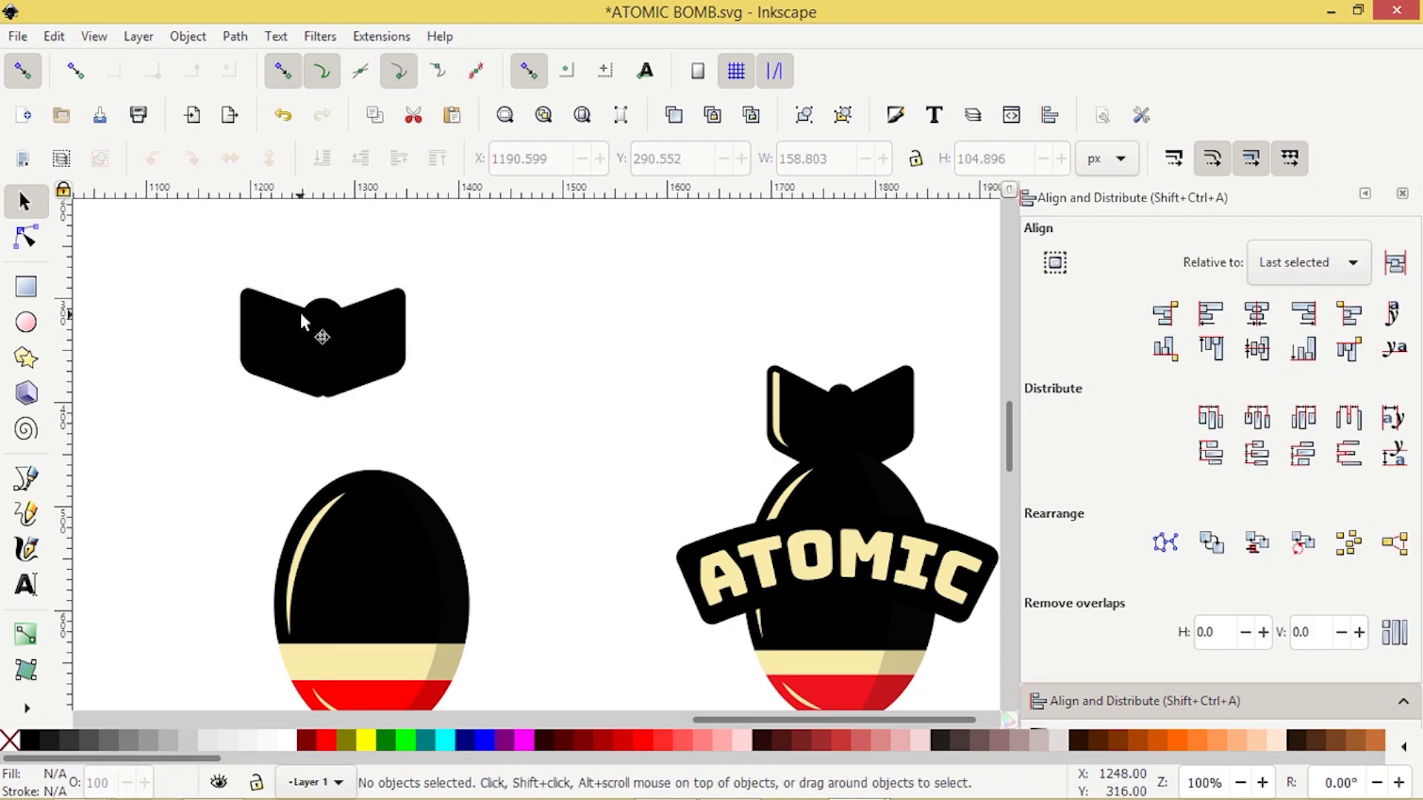
Shrink the circle between the fins around its center to about 34 px in diameter
key(Tab)
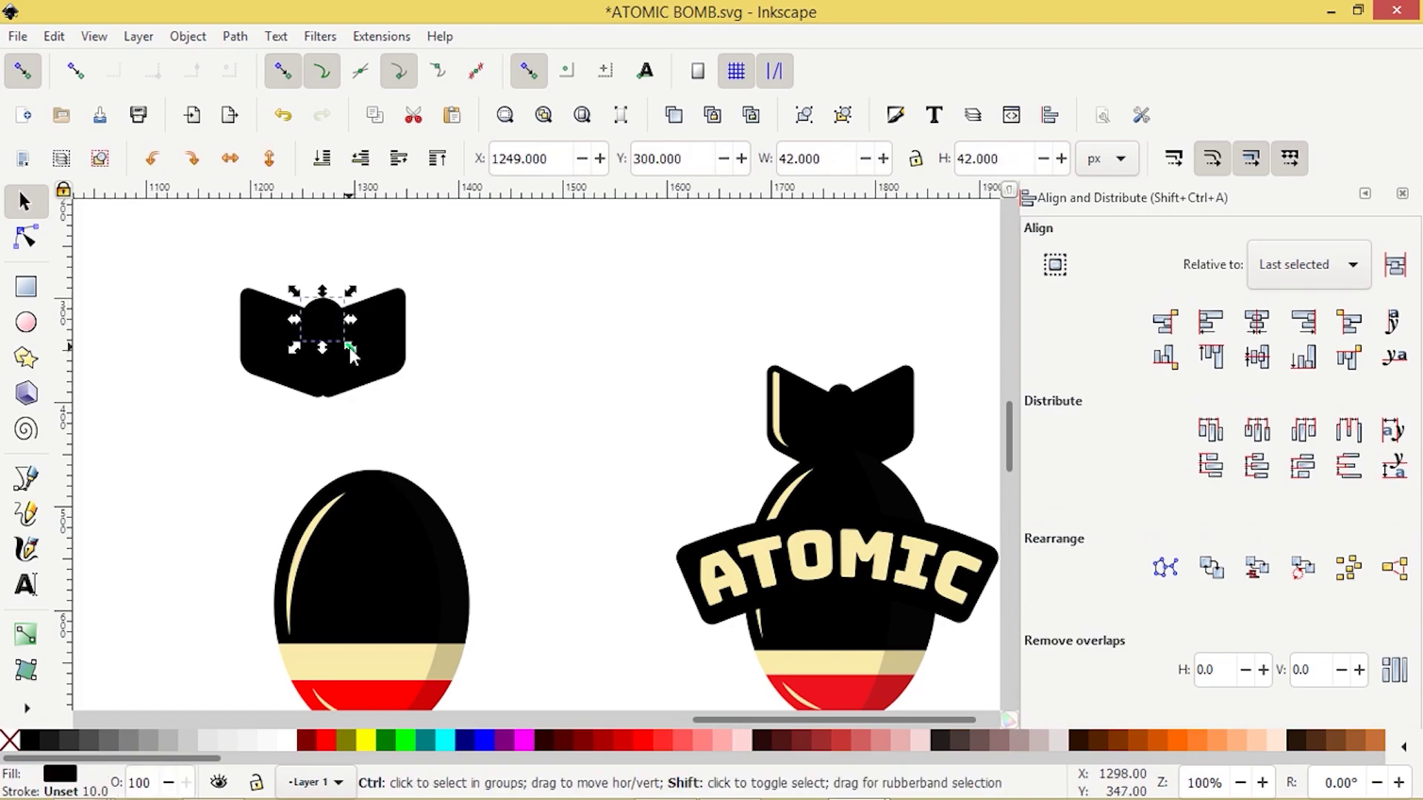
drag(351, 356, 347, 345)
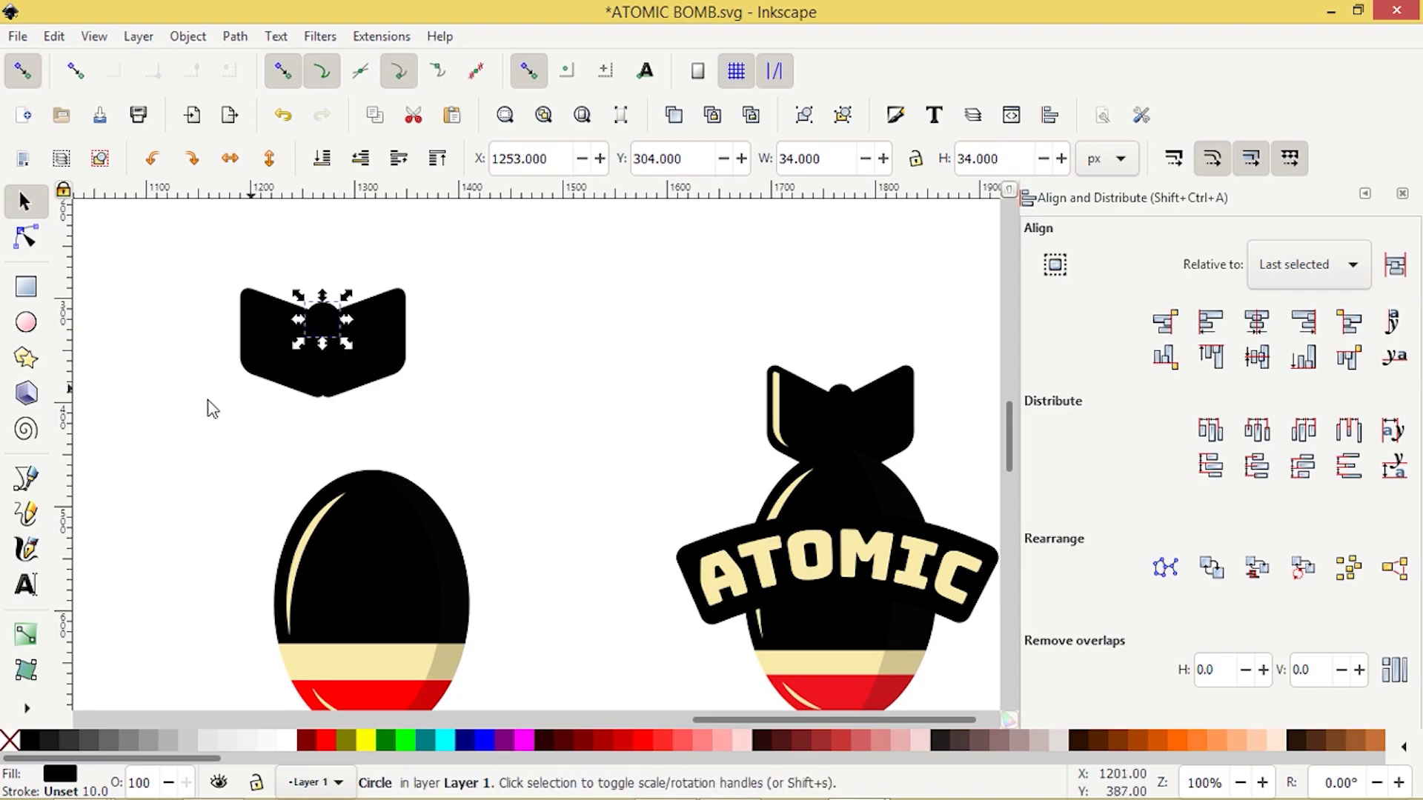
click(171, 443)
Group the fins with the circle and move the group onto the top of the oval body
drag(143, 253, 470, 437)
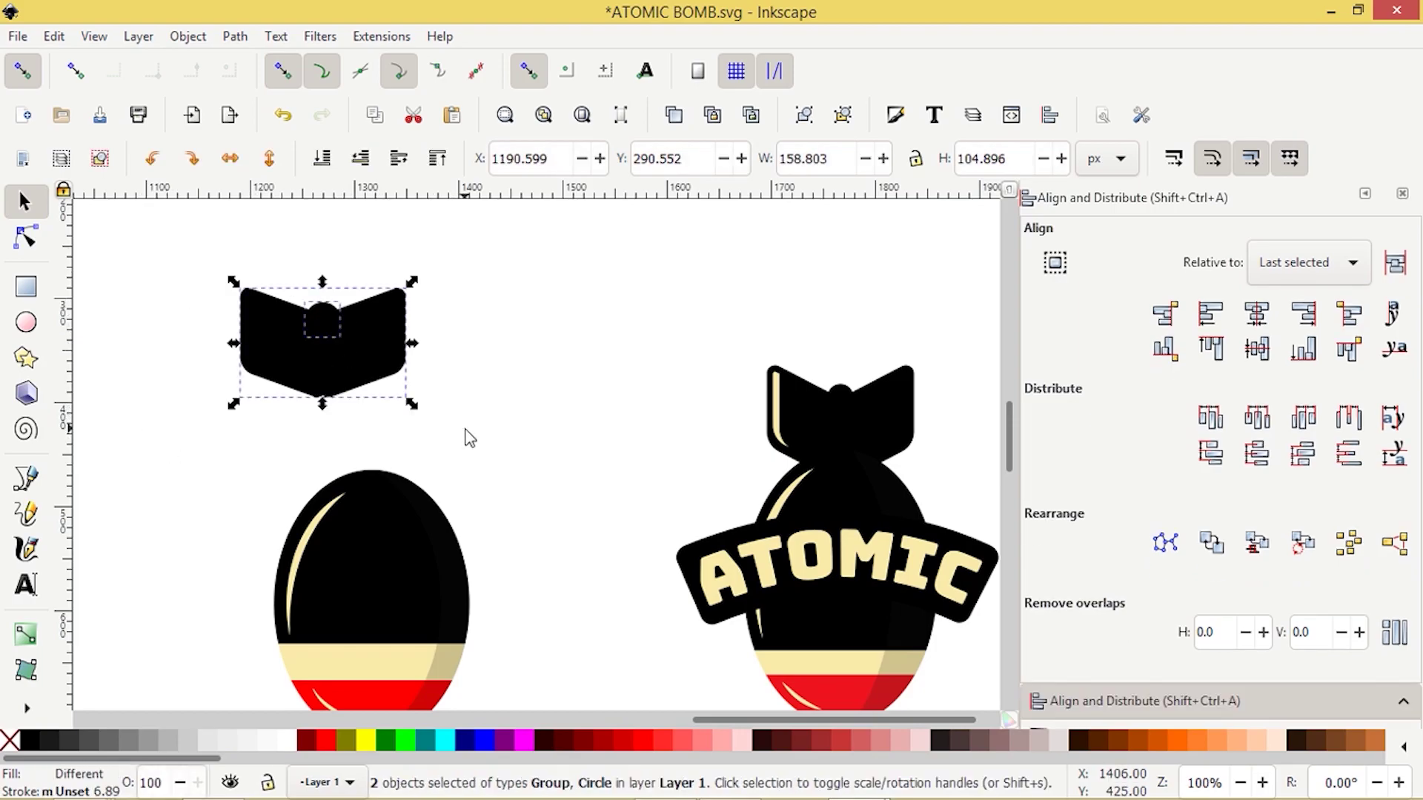
key(ctrl)
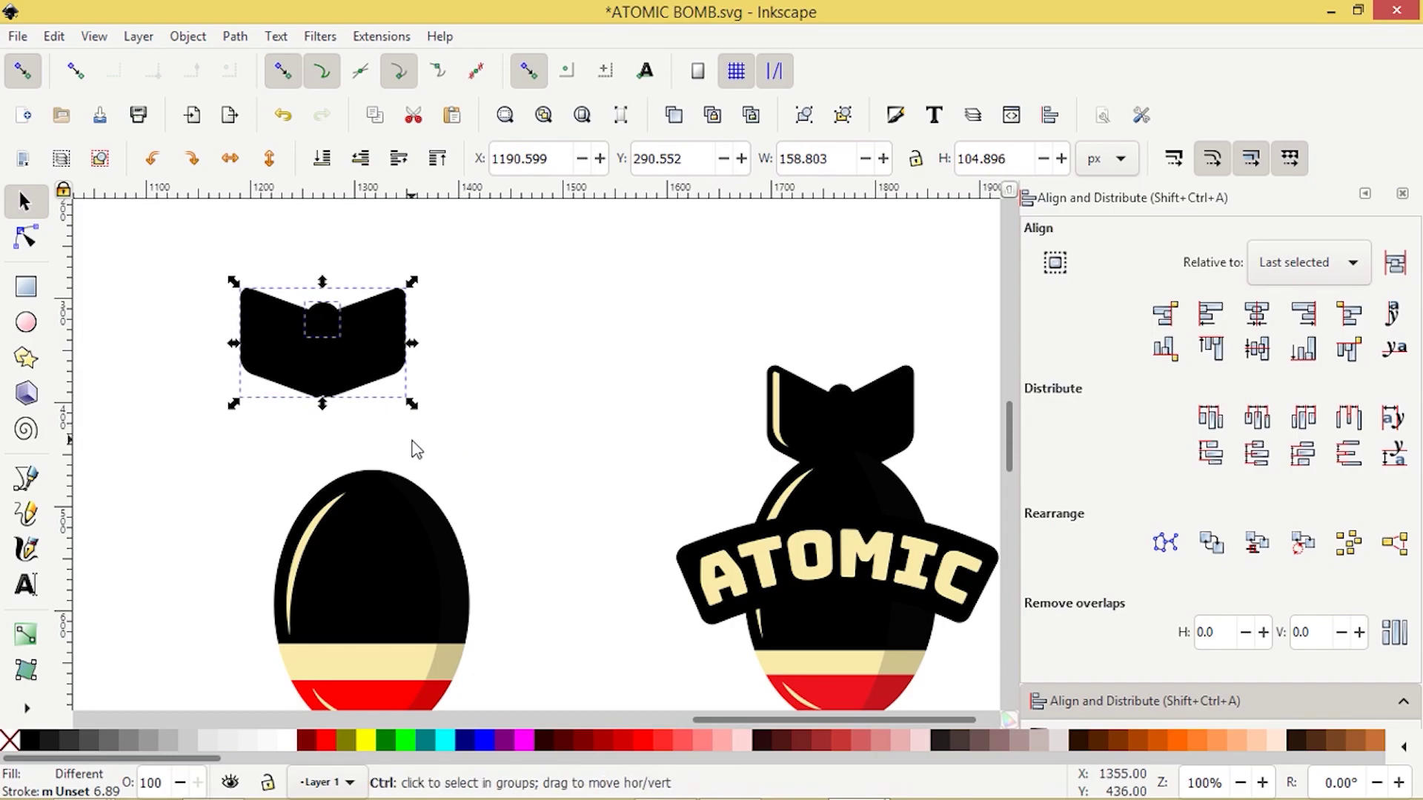
drag(329, 371, 354, 437)
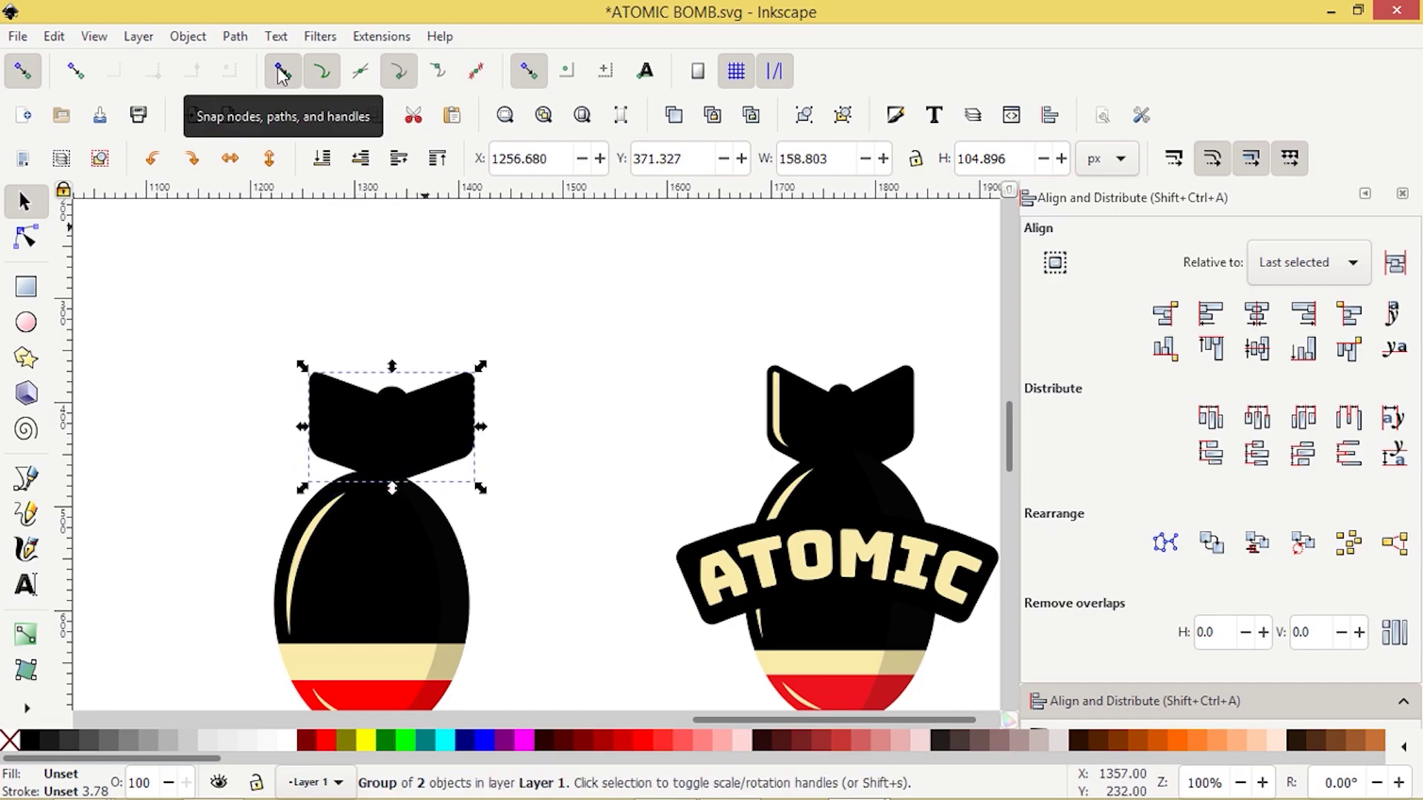
Turn off snapping to nodes and paths, and center the tail group horizontally on the oval body
click(281, 72)
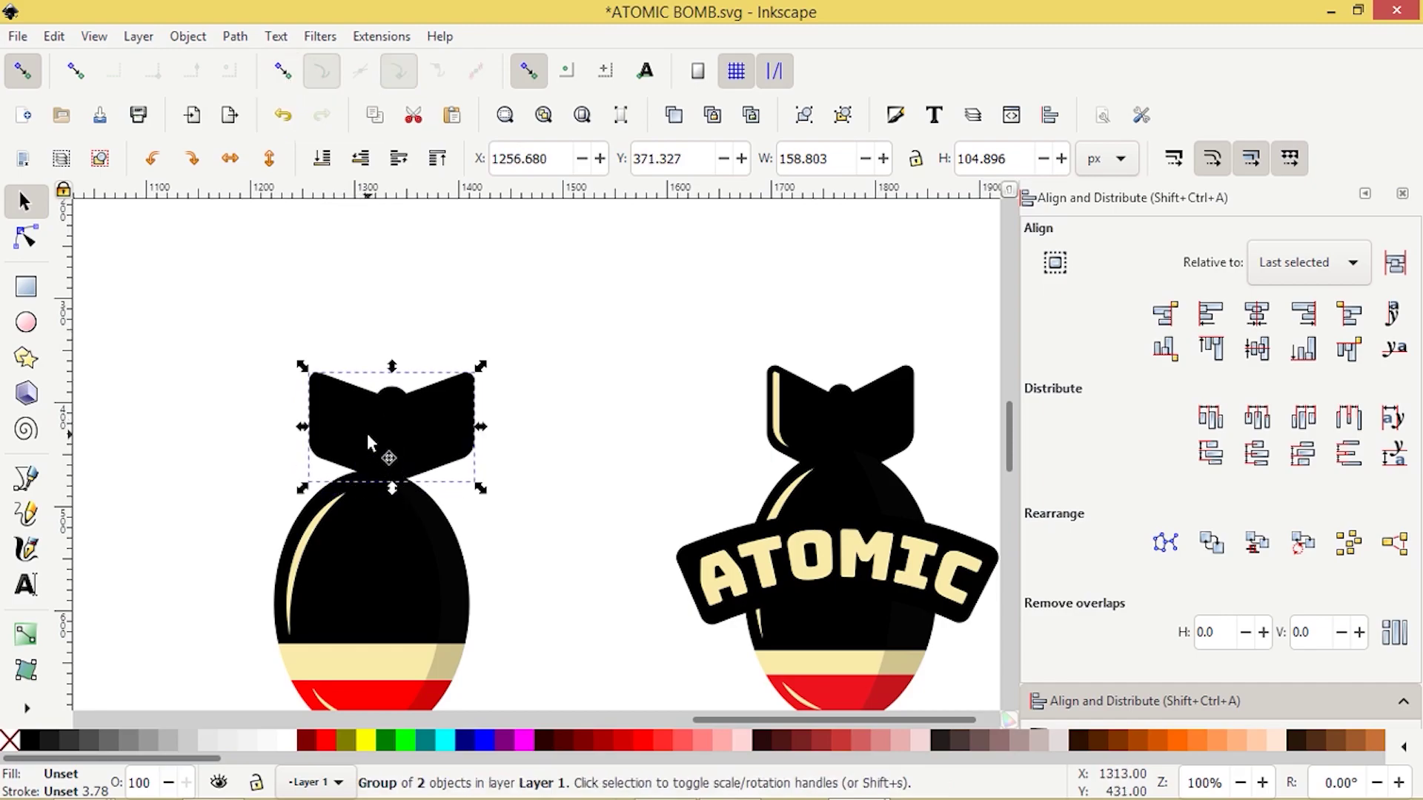
shift+click(378, 572)
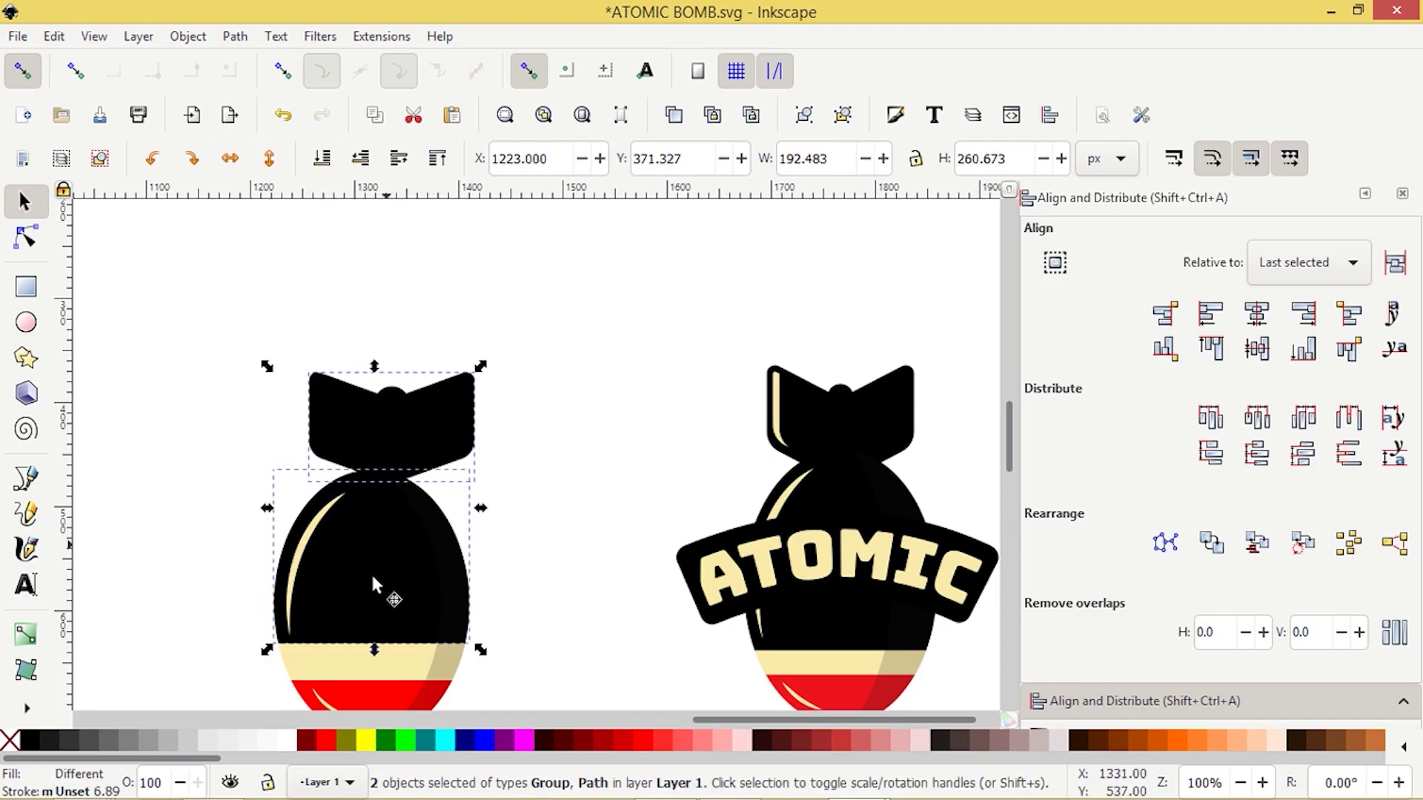
click(1256, 313)
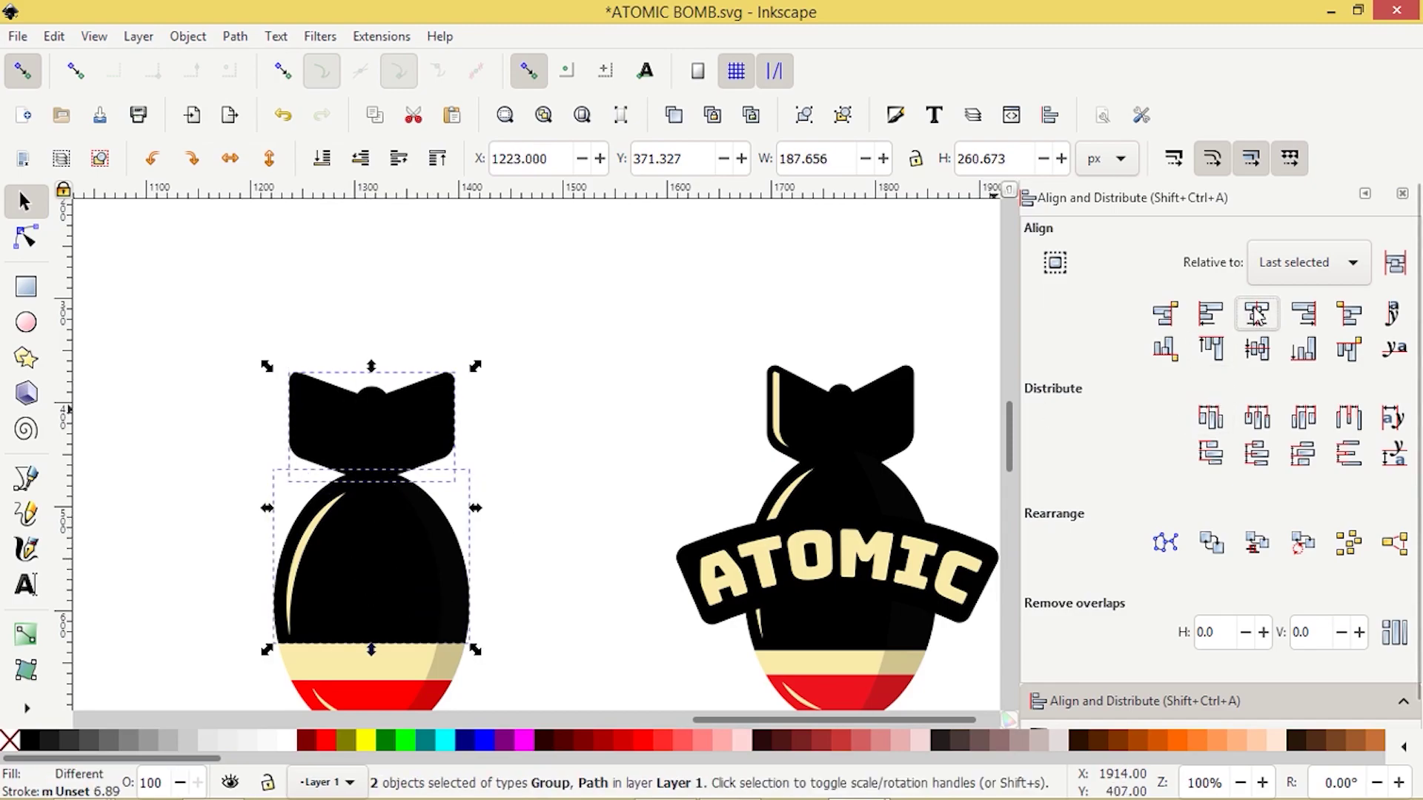
click(597, 443)
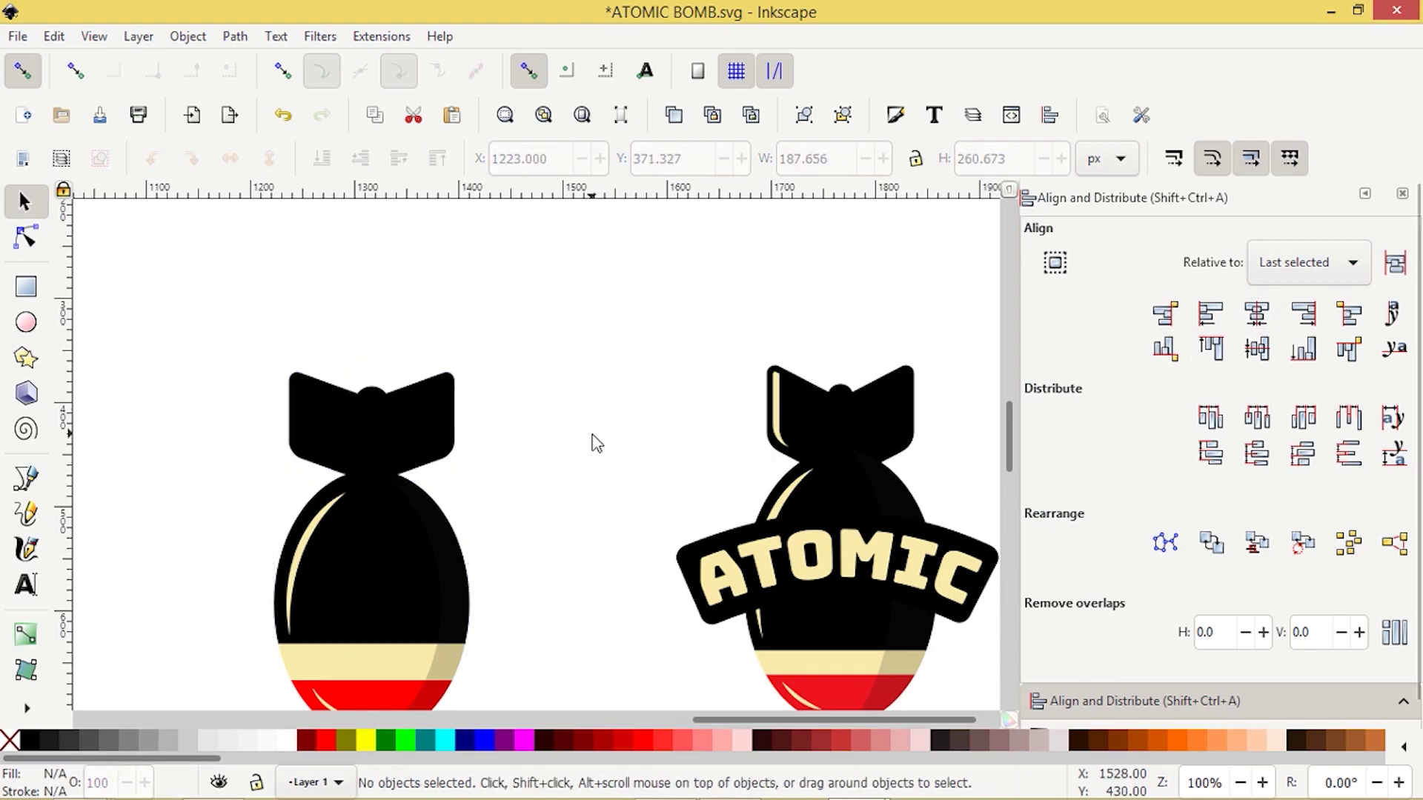
Lower the tail group by 8 px so it overlaps the top of the oval body more
click(344, 443)
key(Down)
key(Down)
key(Down)
key(Down)
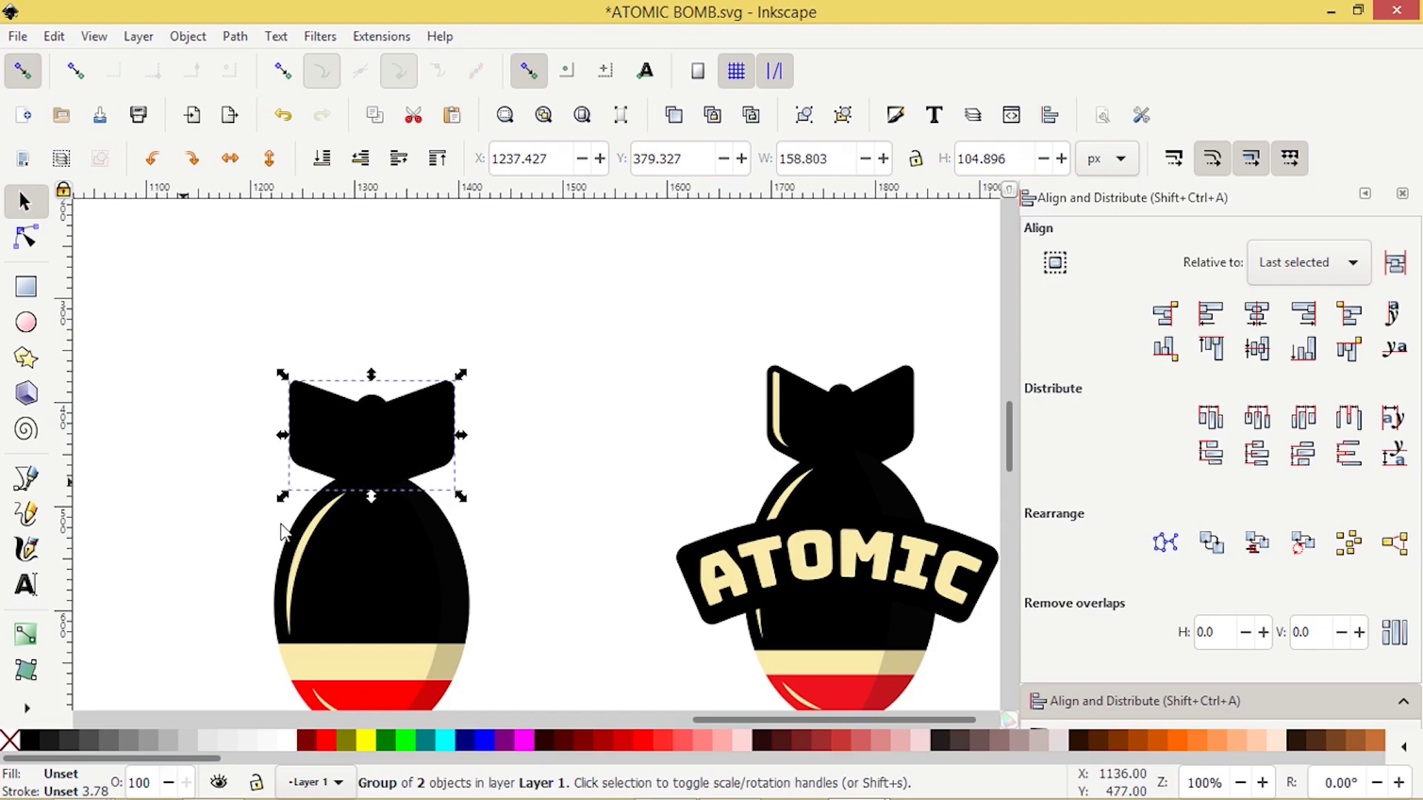
click(612, 451)
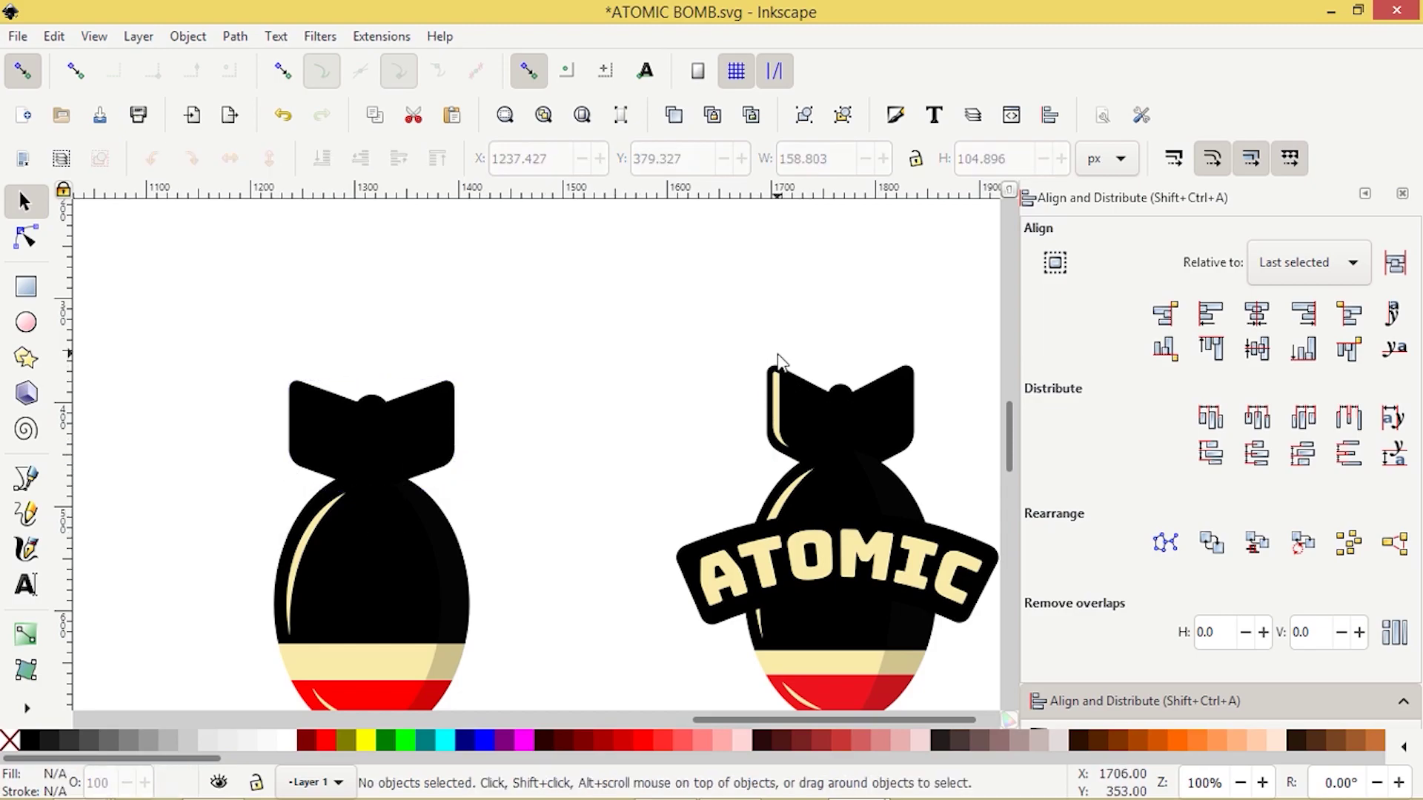
Fully ungroup the tail piece into its separate fins and circle
click(367, 412)
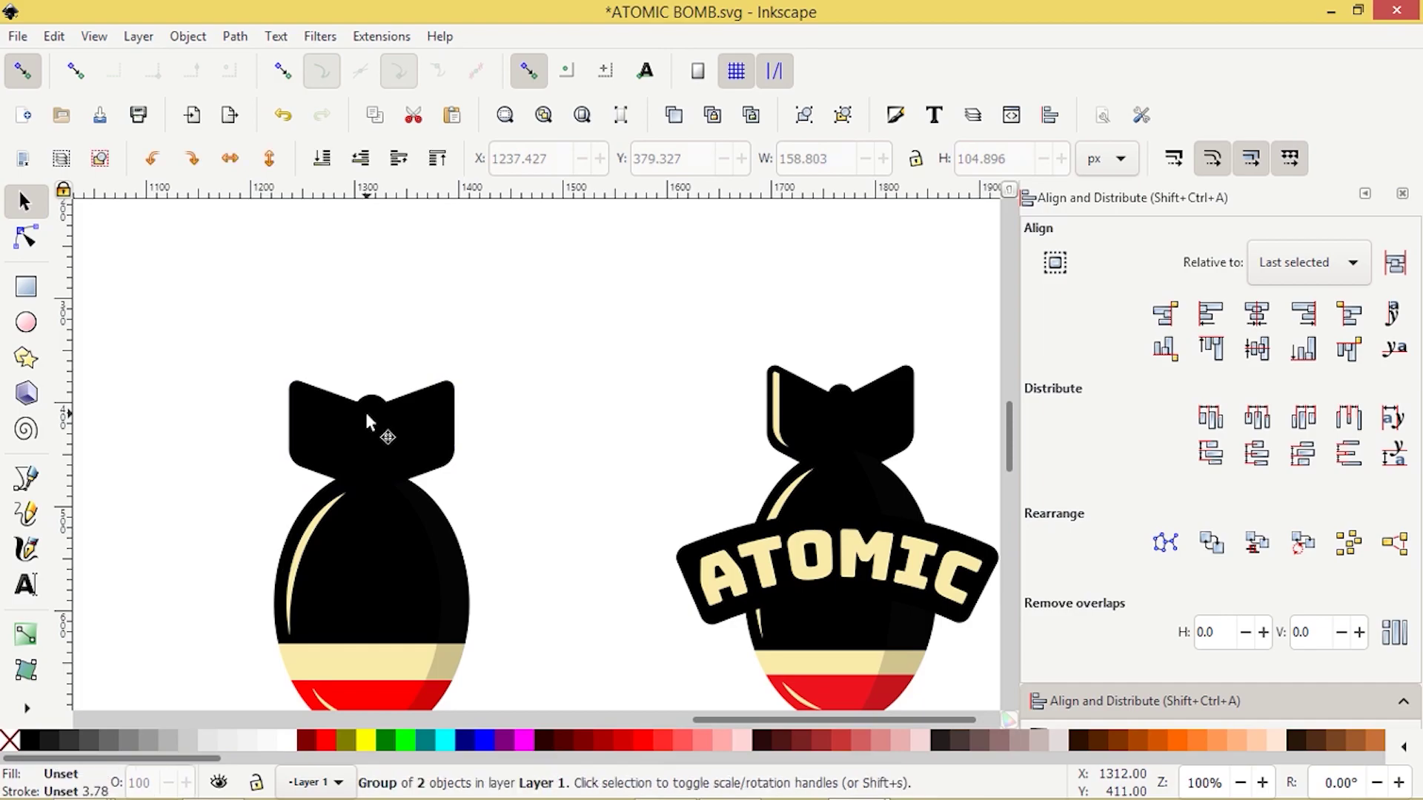
click(843, 115)
click(843, 116)
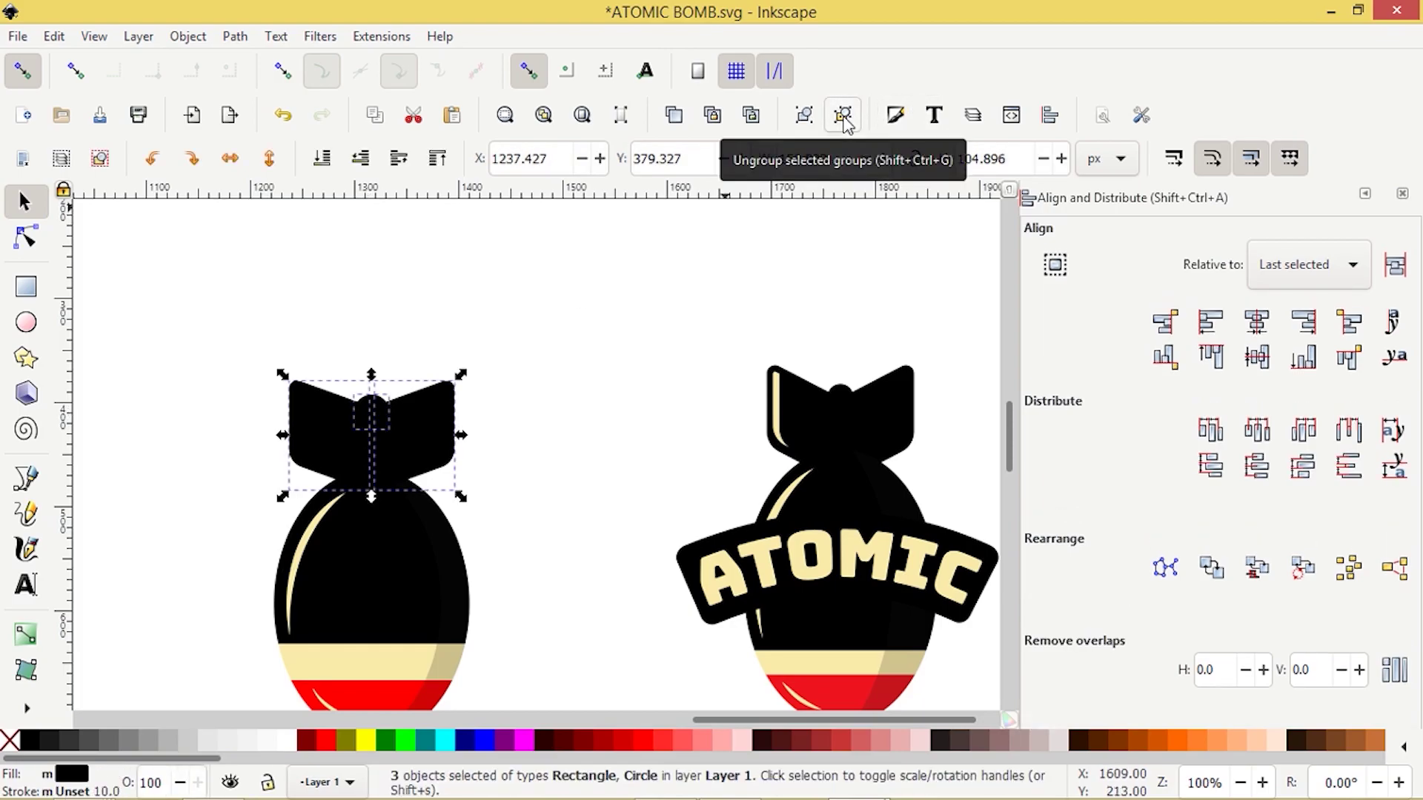
Duplicate the left tail fin, fill the copy light gray, and shrink it around its center to about 66 by 85 px
click(178, 400)
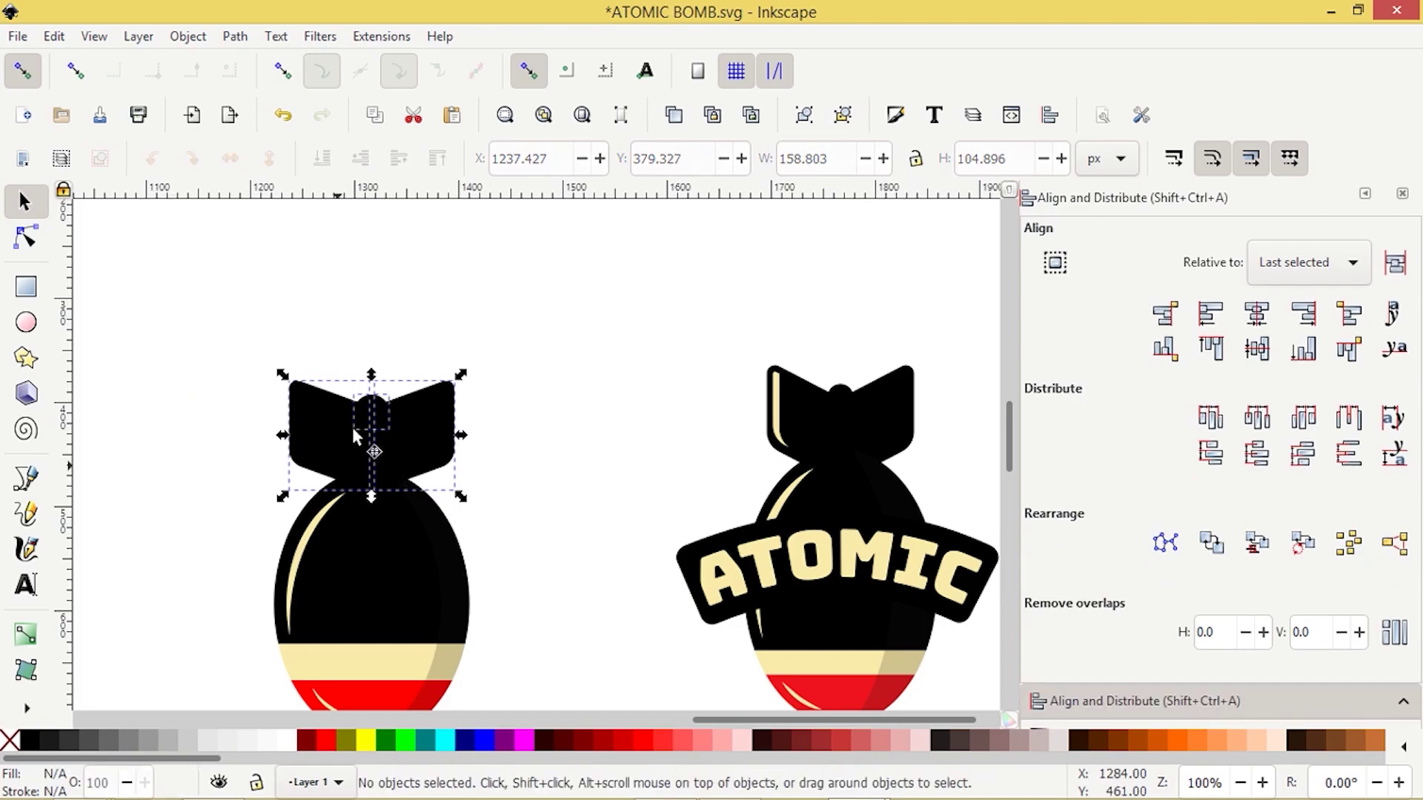
click(315, 442)
scroll(315, 442, down, 3)
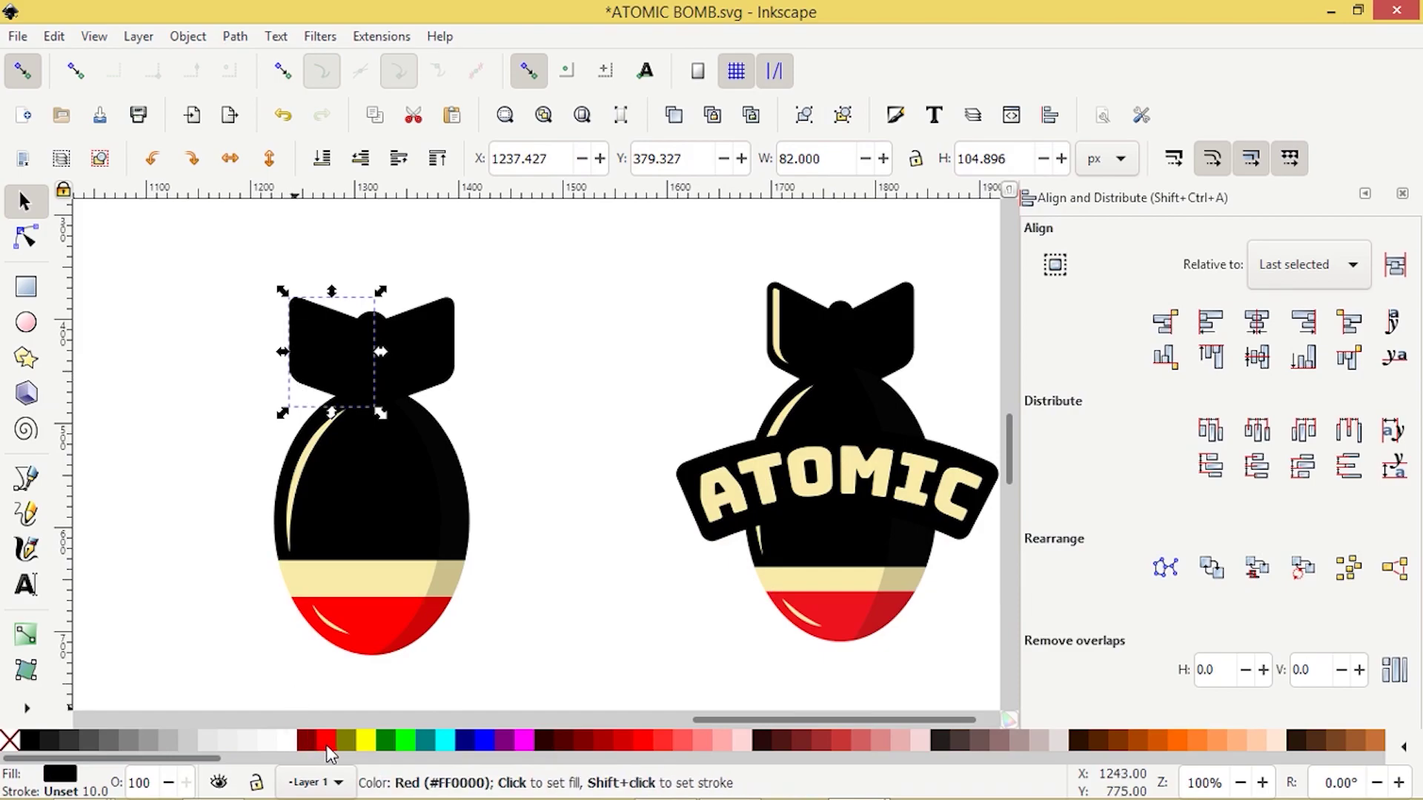
click(168, 739)
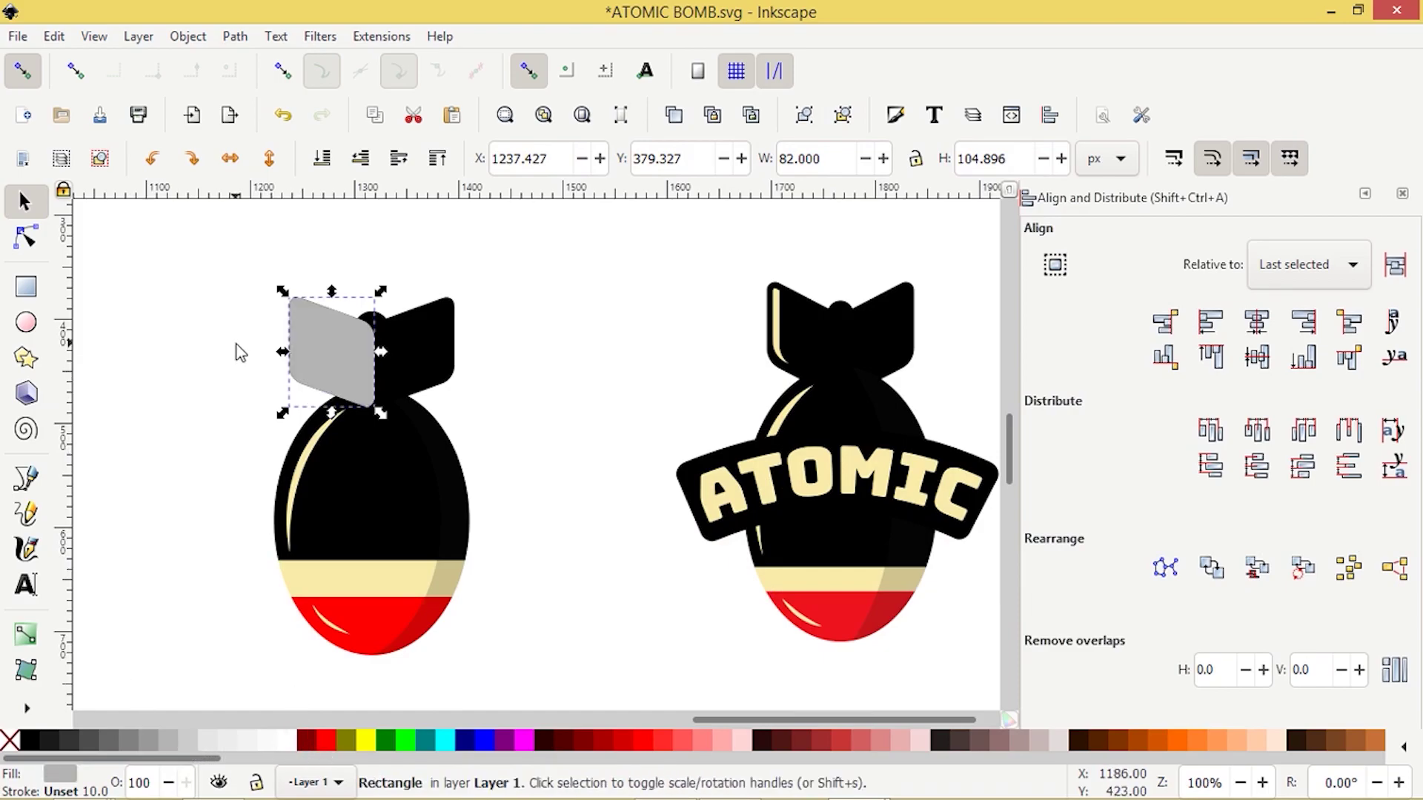
ctrl+scroll(241, 352, up, 1)
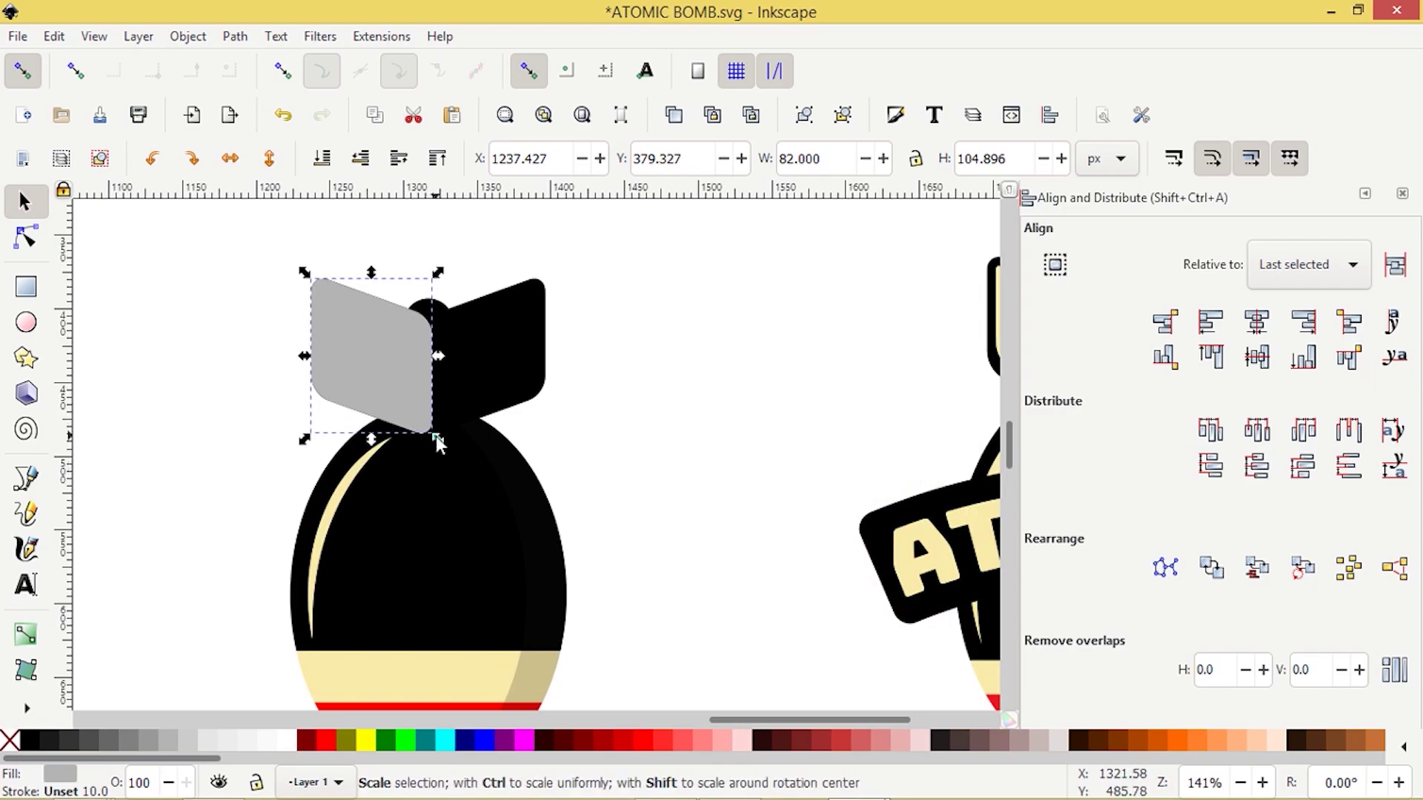
drag(438, 442, 423, 439)
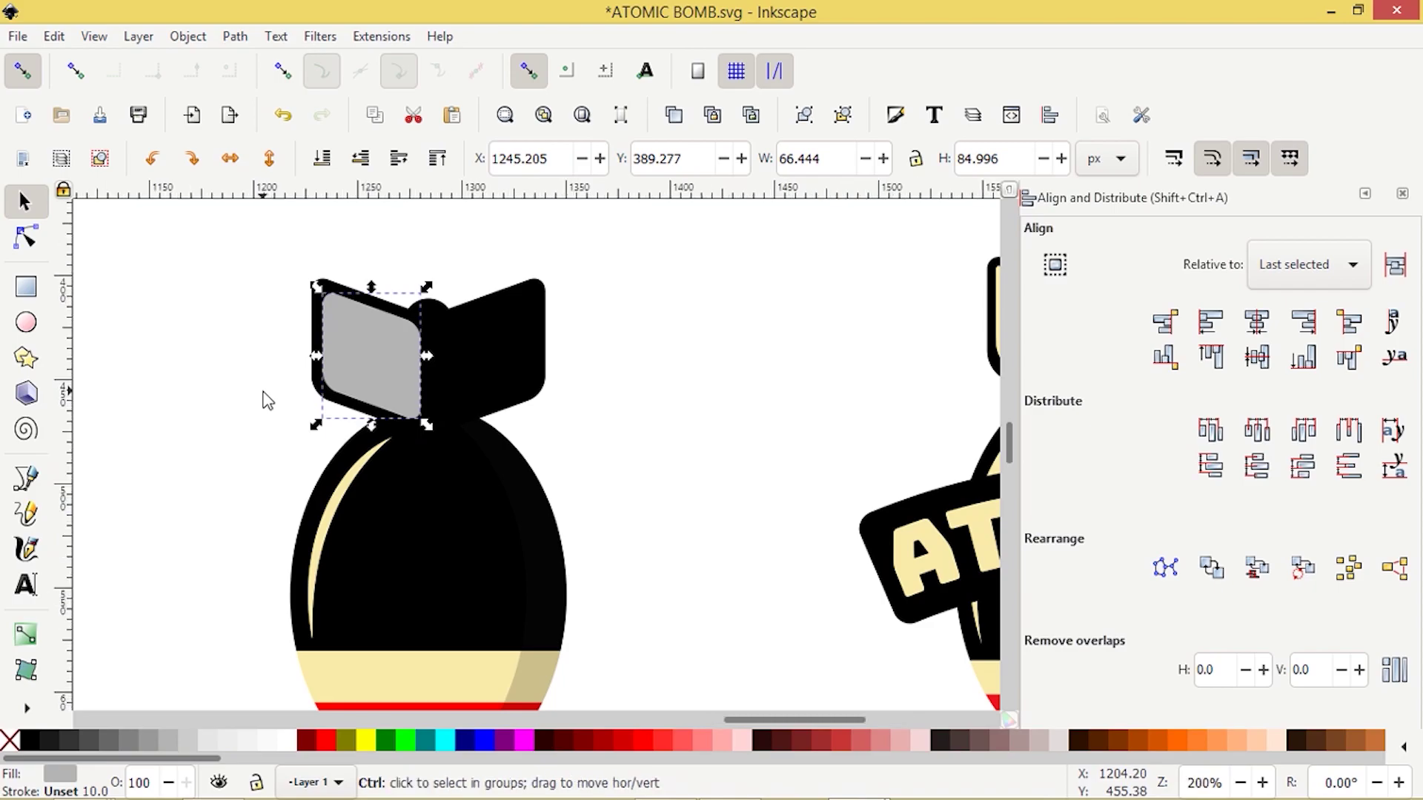
Duplicate the gray fin shape and fill the copy with teal #008080 at about 53% opacity
ctrl+scroll(264, 393, up, 2)
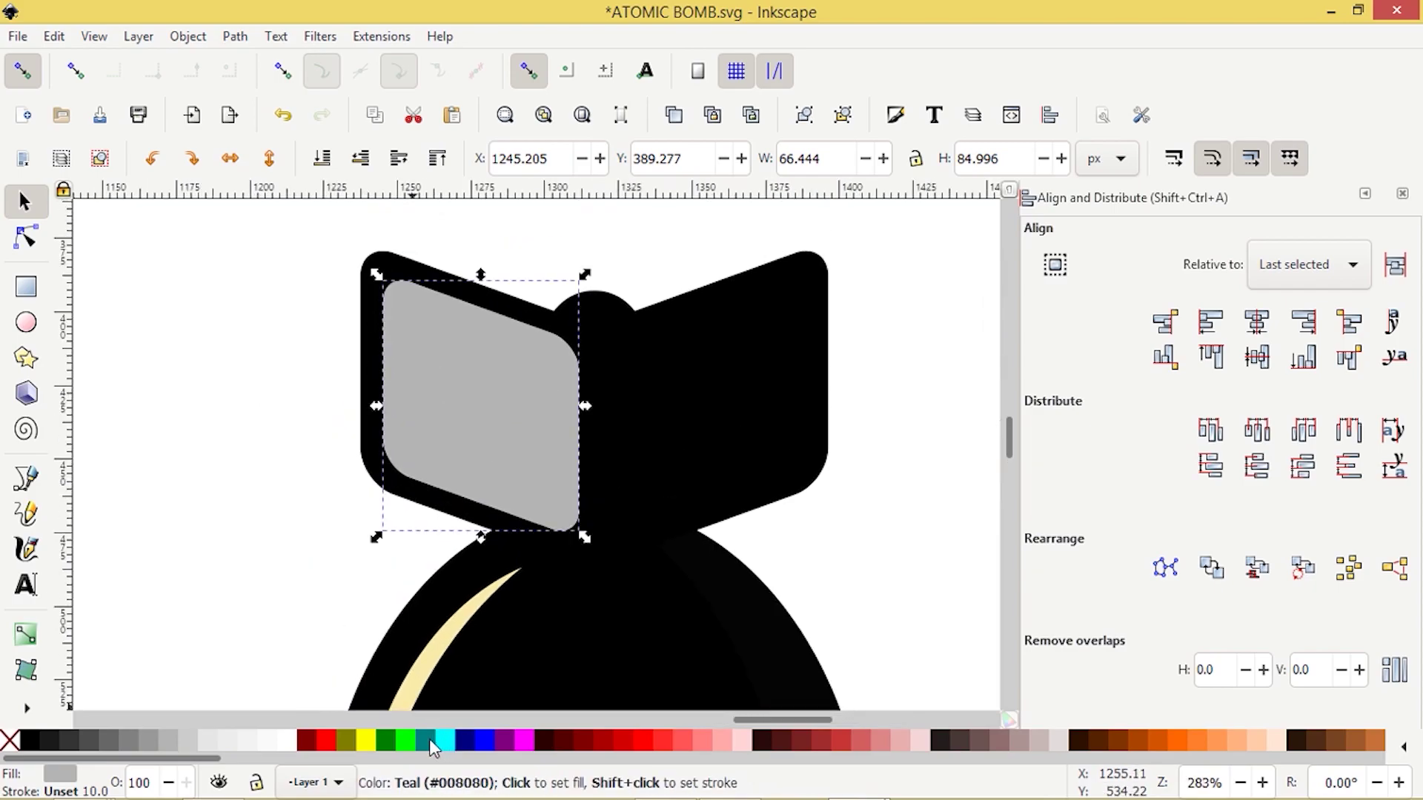
click(426, 744)
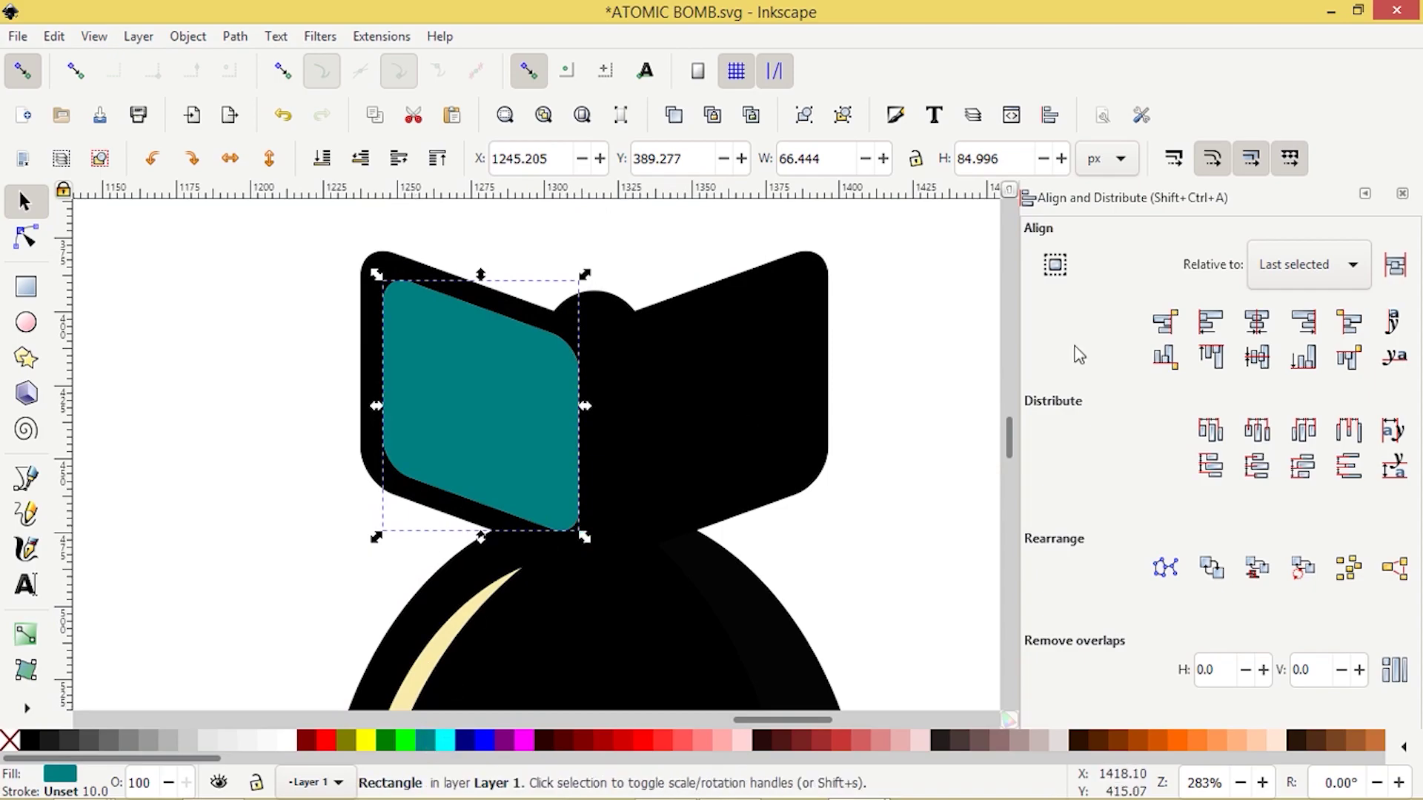
key(shift+ctrl+f)
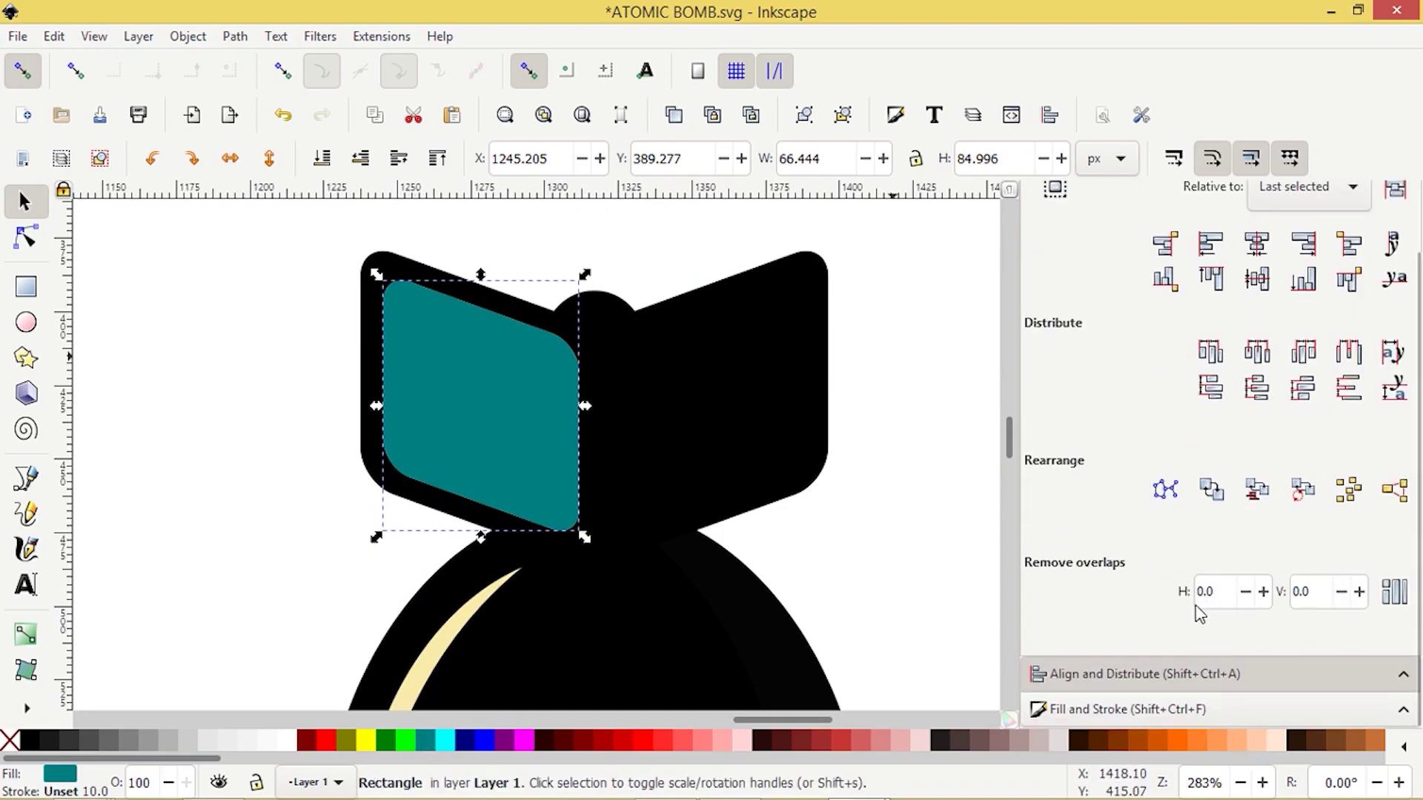
click(1122, 711)
click(1191, 713)
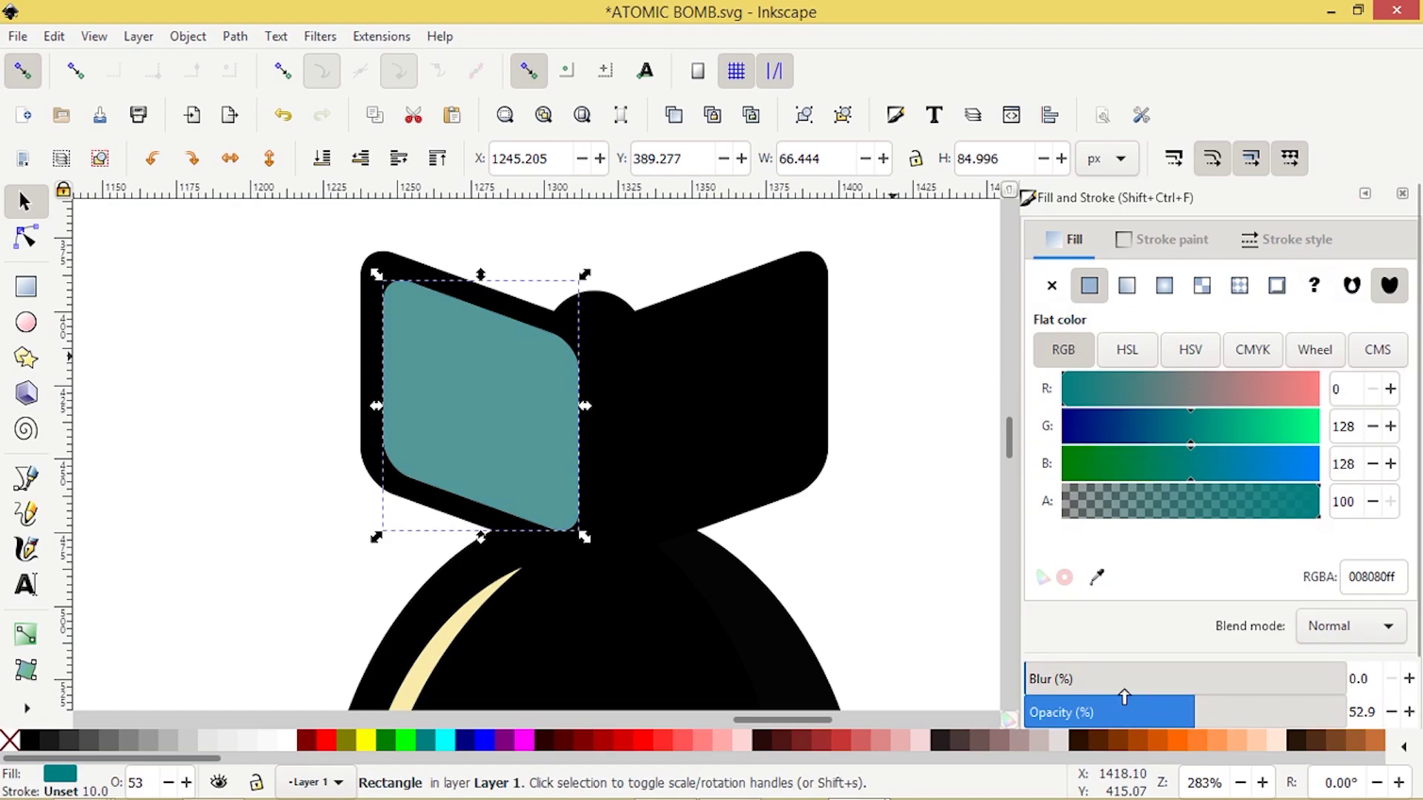
key(ctrl+d)
Enlarge the teal copy around its center to about 78 by 100 px and shift it 12 px to the right
drag(585, 536, 605, 560)
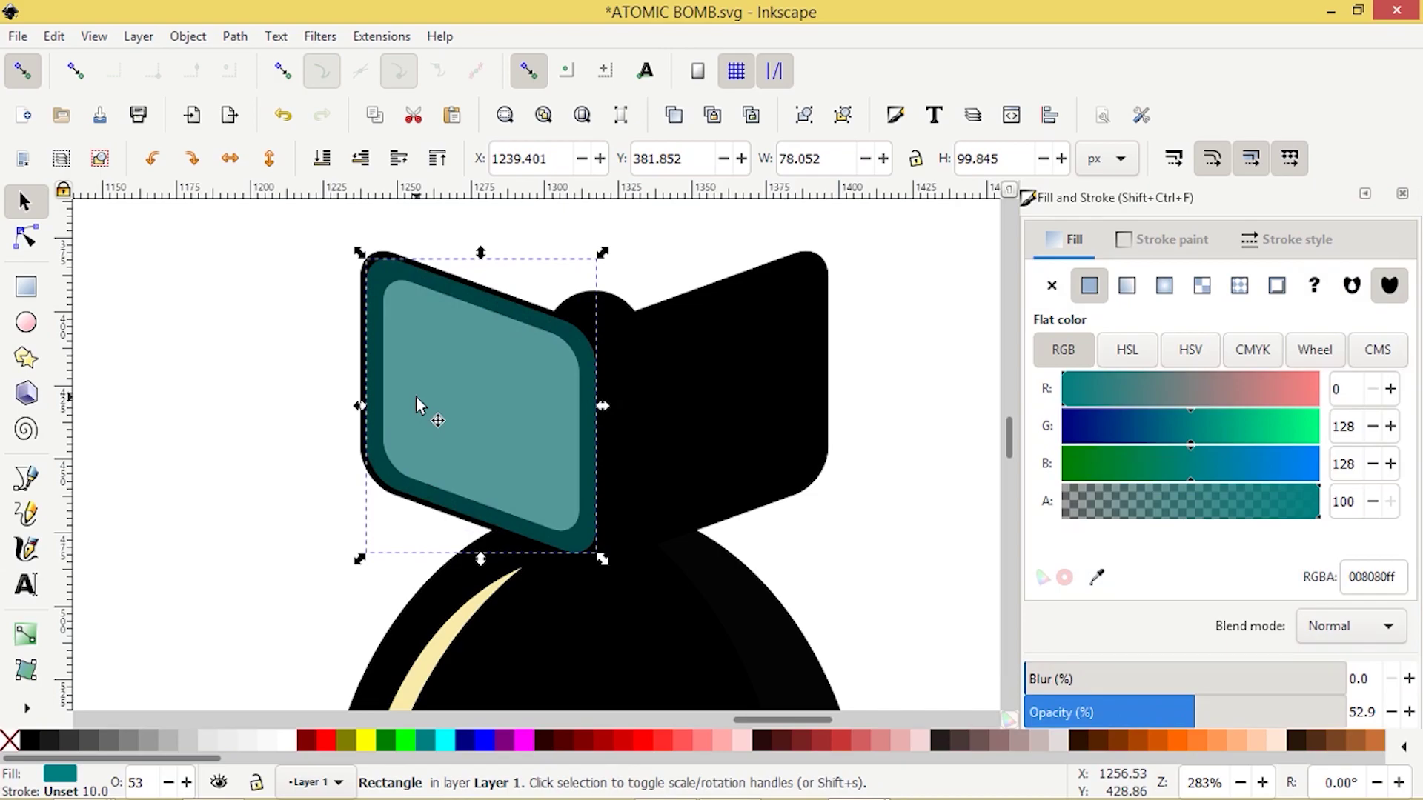
key(Right)
key(Right)
key(Right)
key(Right)
key(Right)
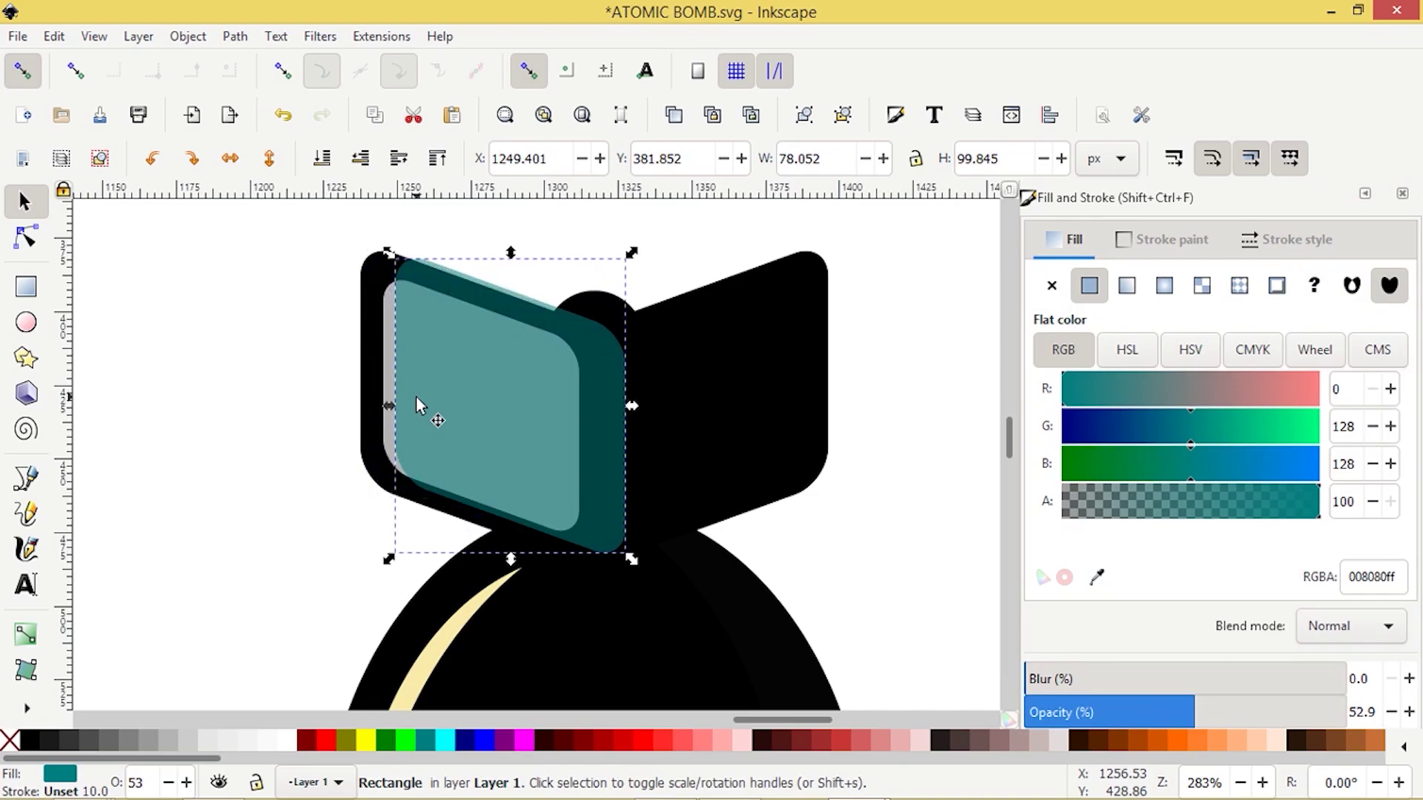
key(Right)
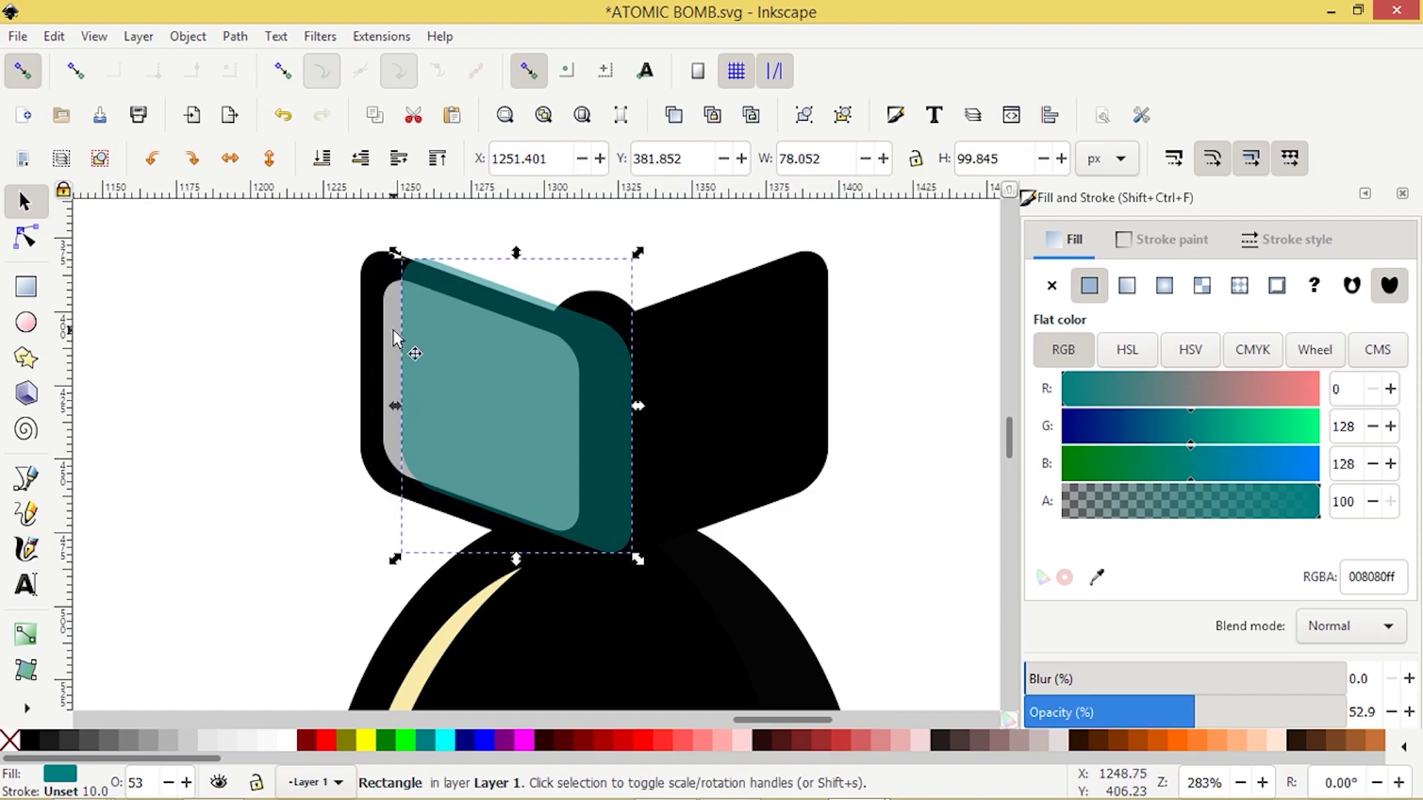
Subtract the teal shape from the gray one with Difference, keeping a thin highlight sliver along the fin's left edge
scroll(393, 329, up, 2)
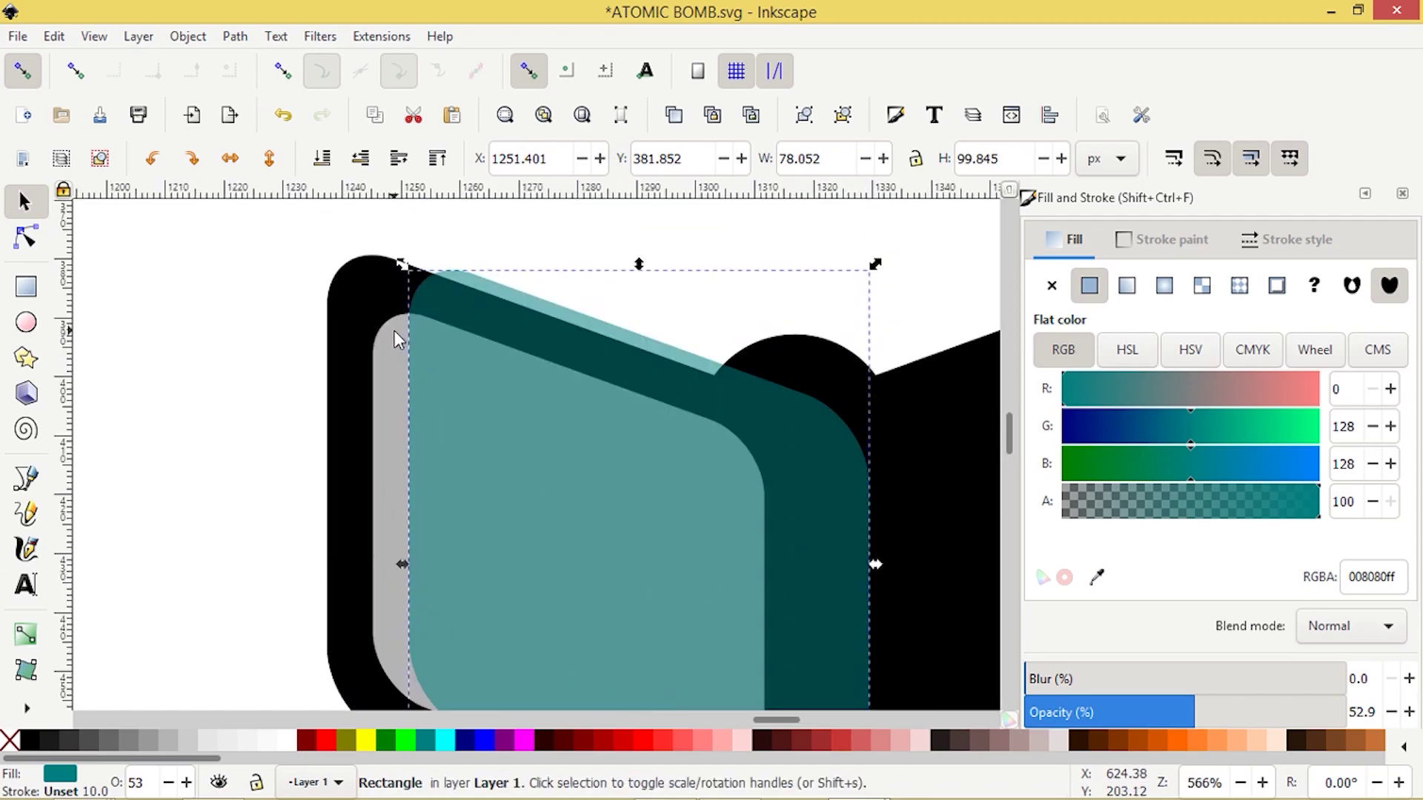
shift+click(391, 367)
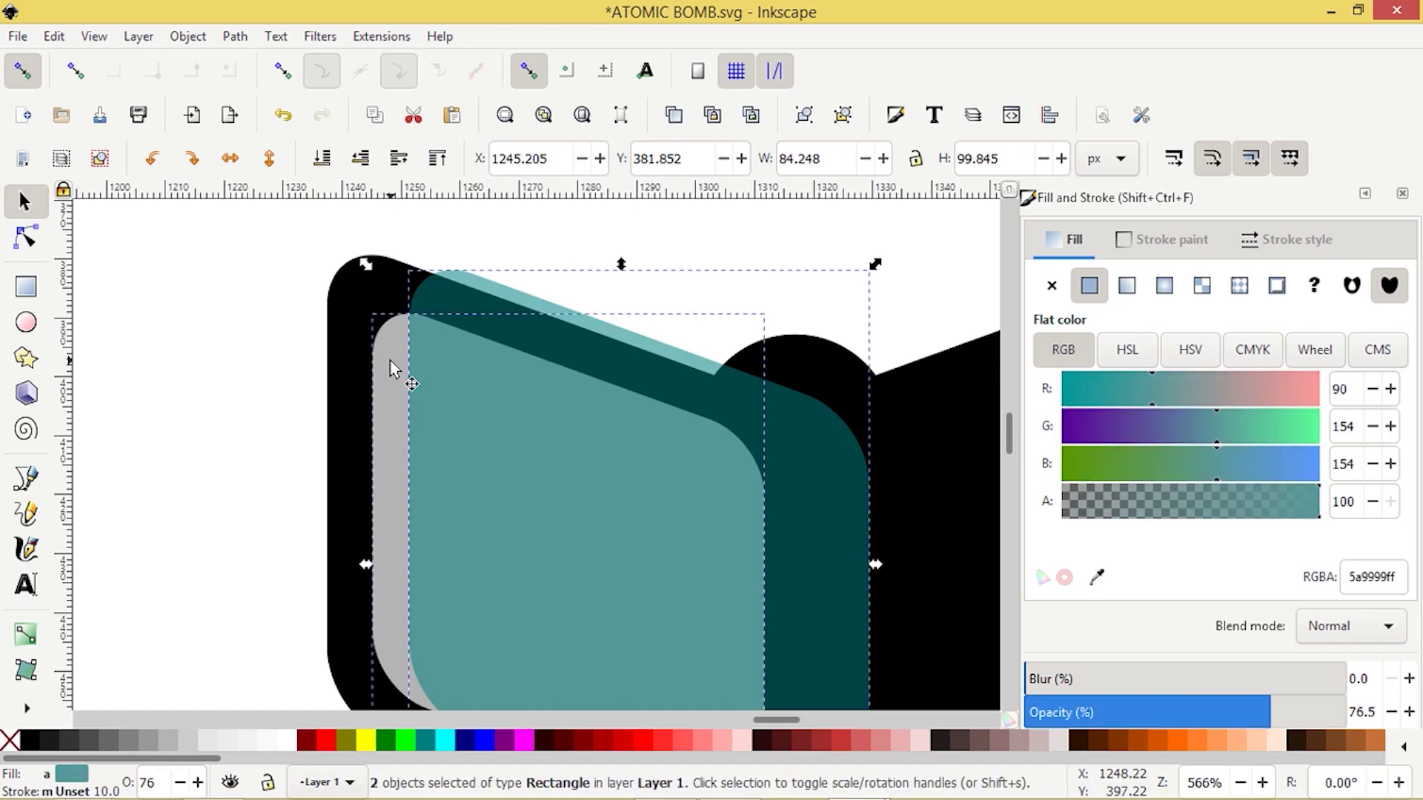
click(235, 37)
click(97, 500)
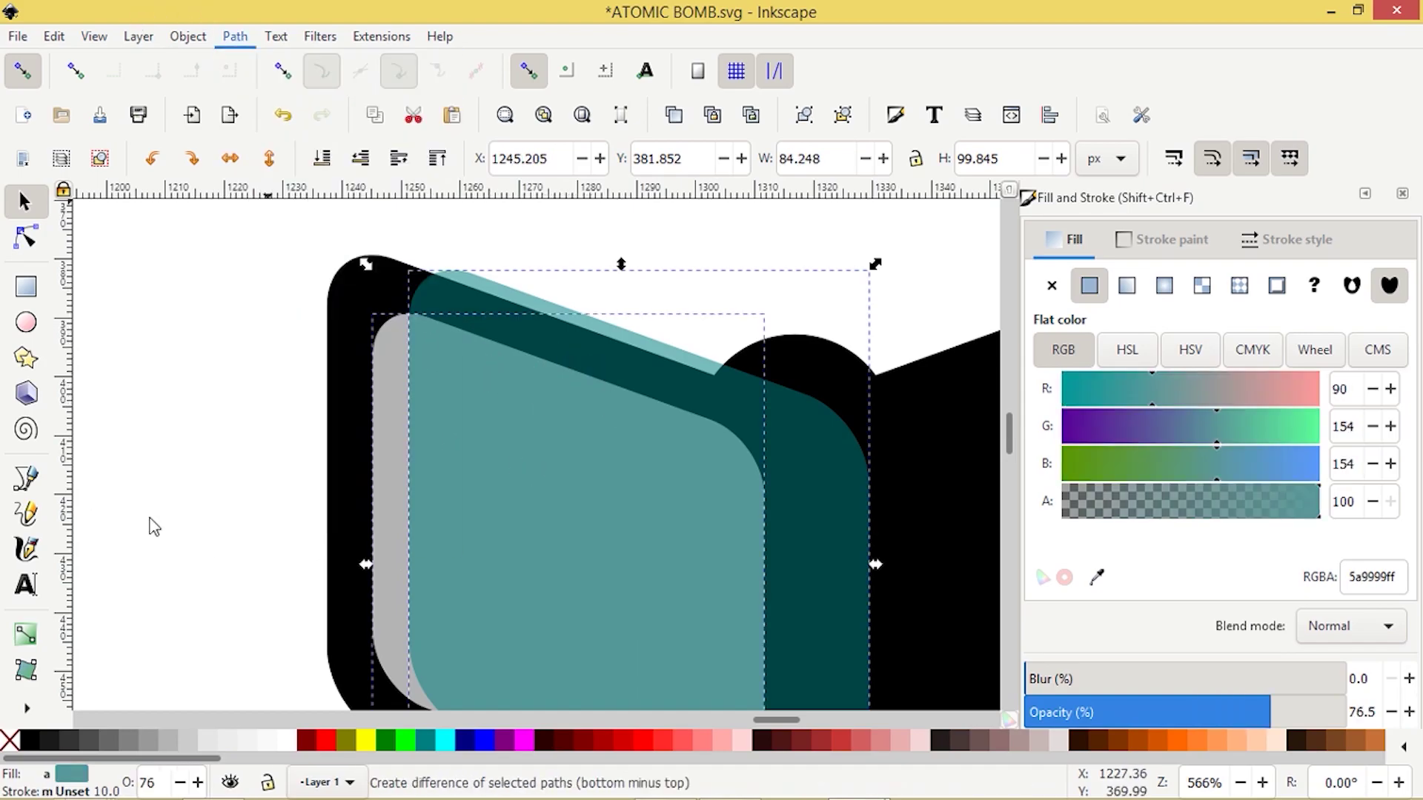
scroll(154, 526, down, 3)
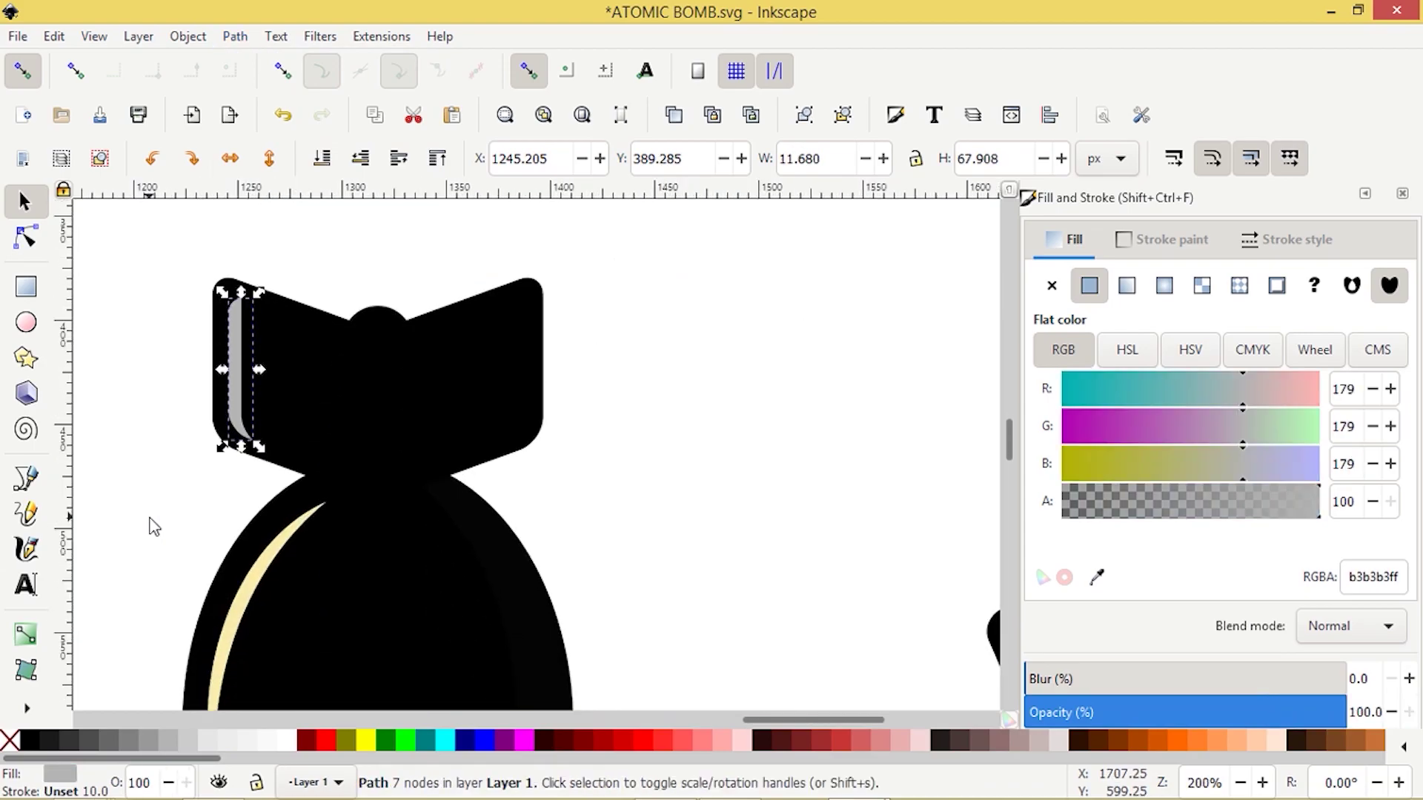
Color the fin highlight with the cream #faebaa sampled from the highlight on the oval body
key(d)
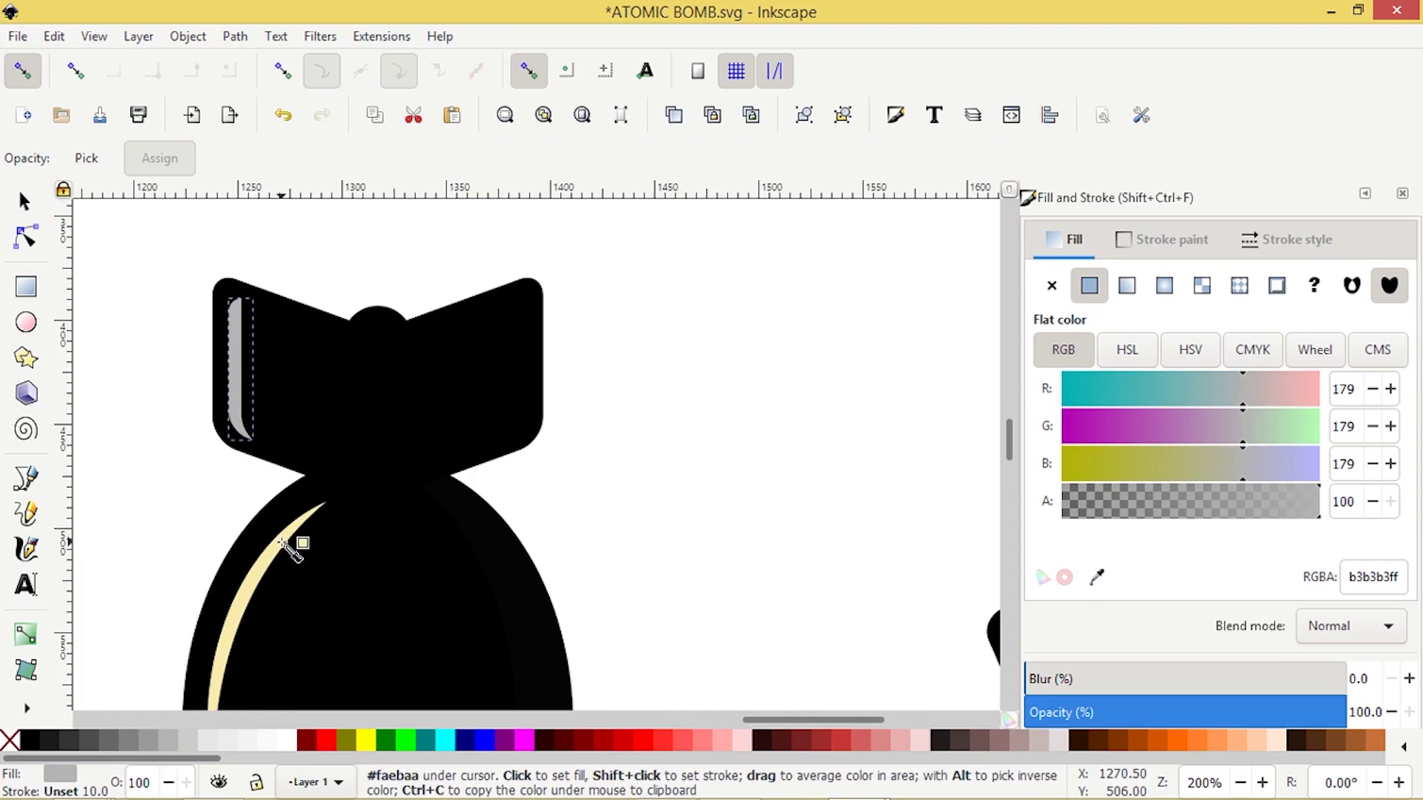
click(281, 544)
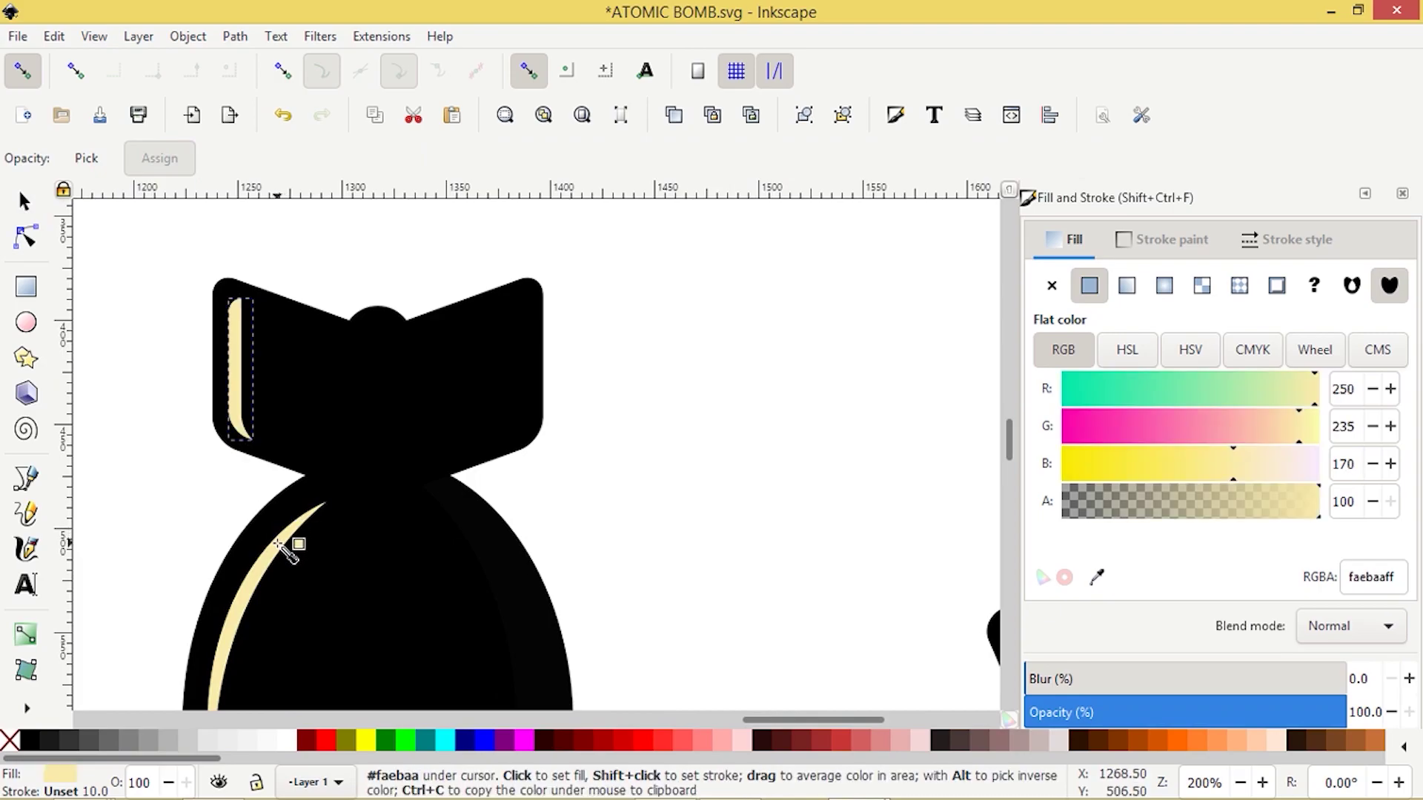
click(23, 200)
click(154, 394)
scroll(156, 395, up, 1)
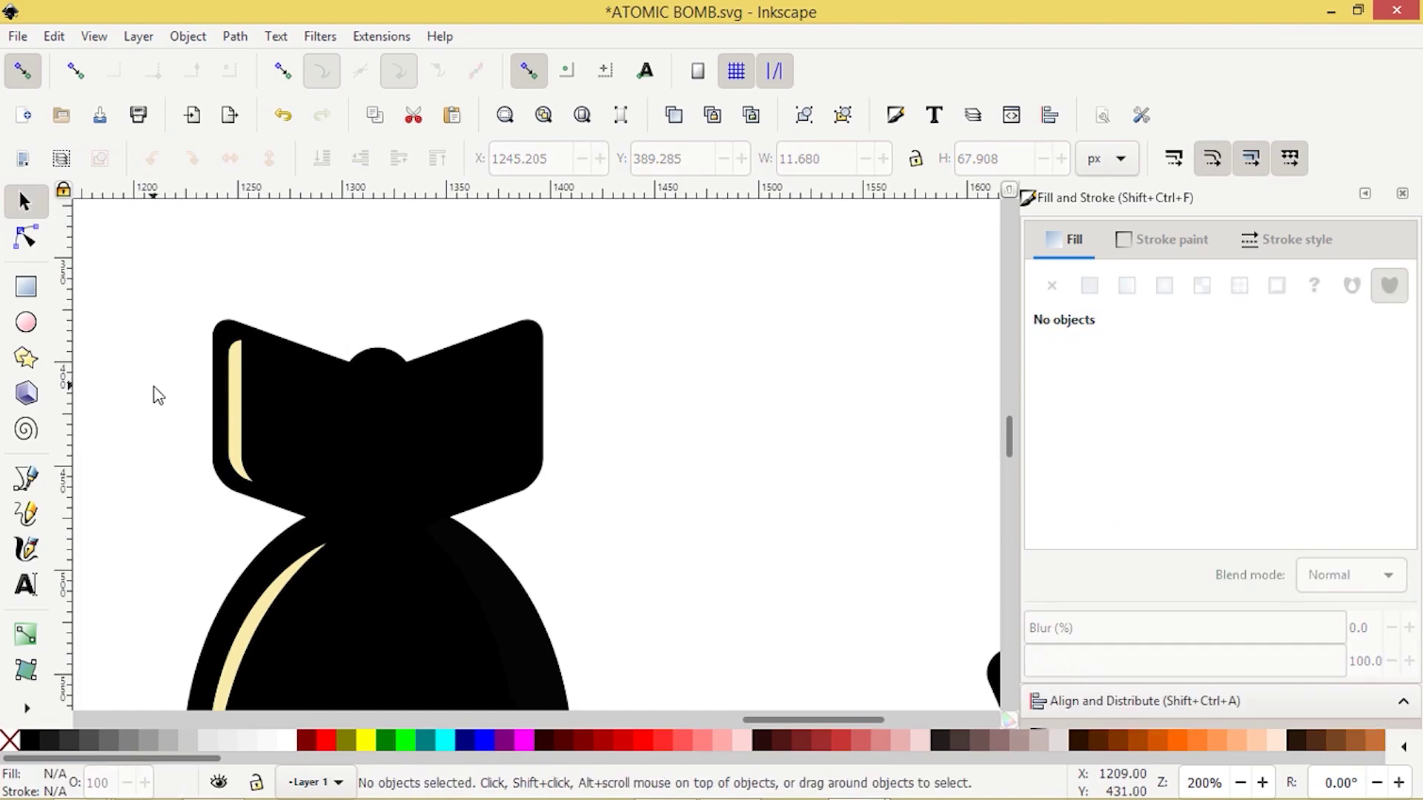
Reshape the upper end of the fin highlight by adjusting the curve at its upper-left node
ctrl+scroll(178, 378, up, 3)
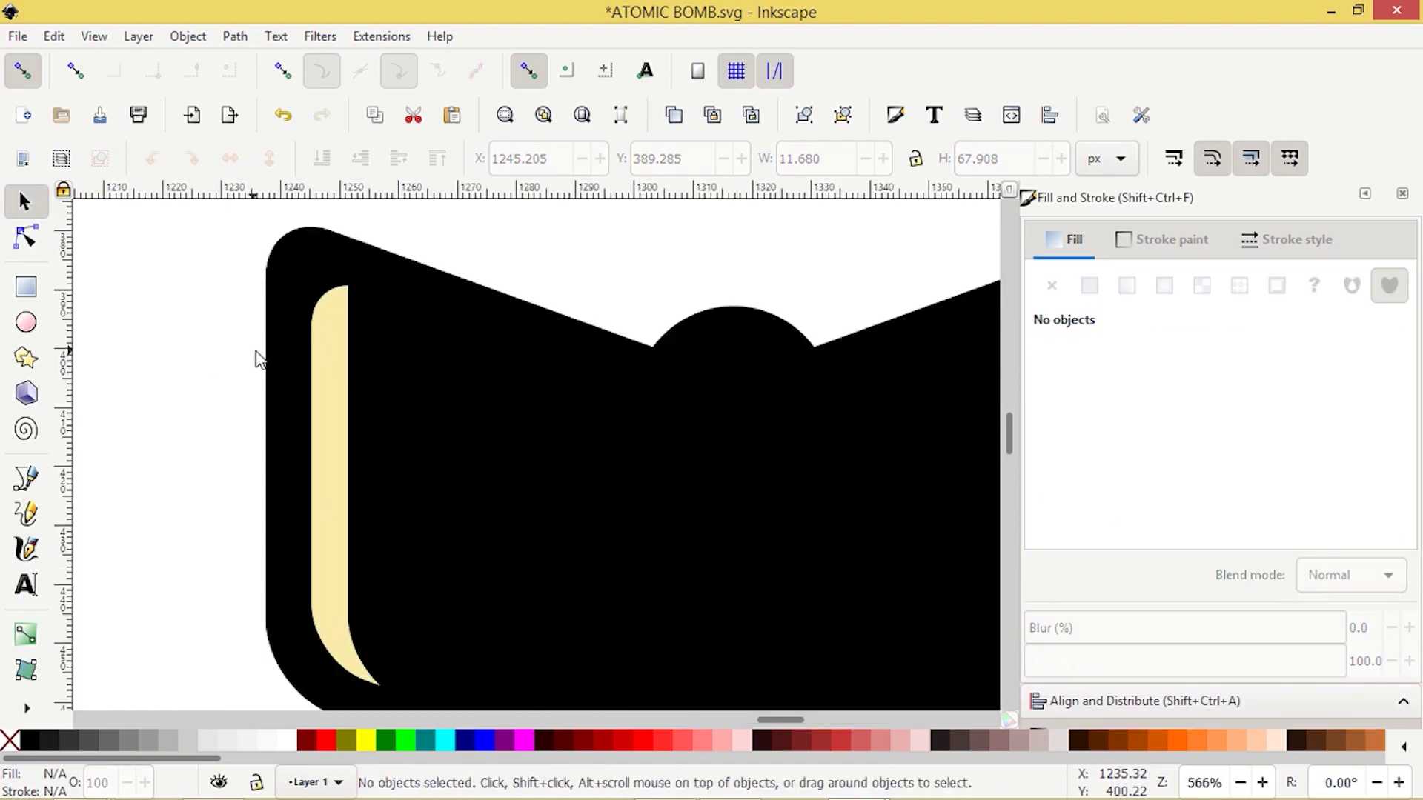
click(318, 336)
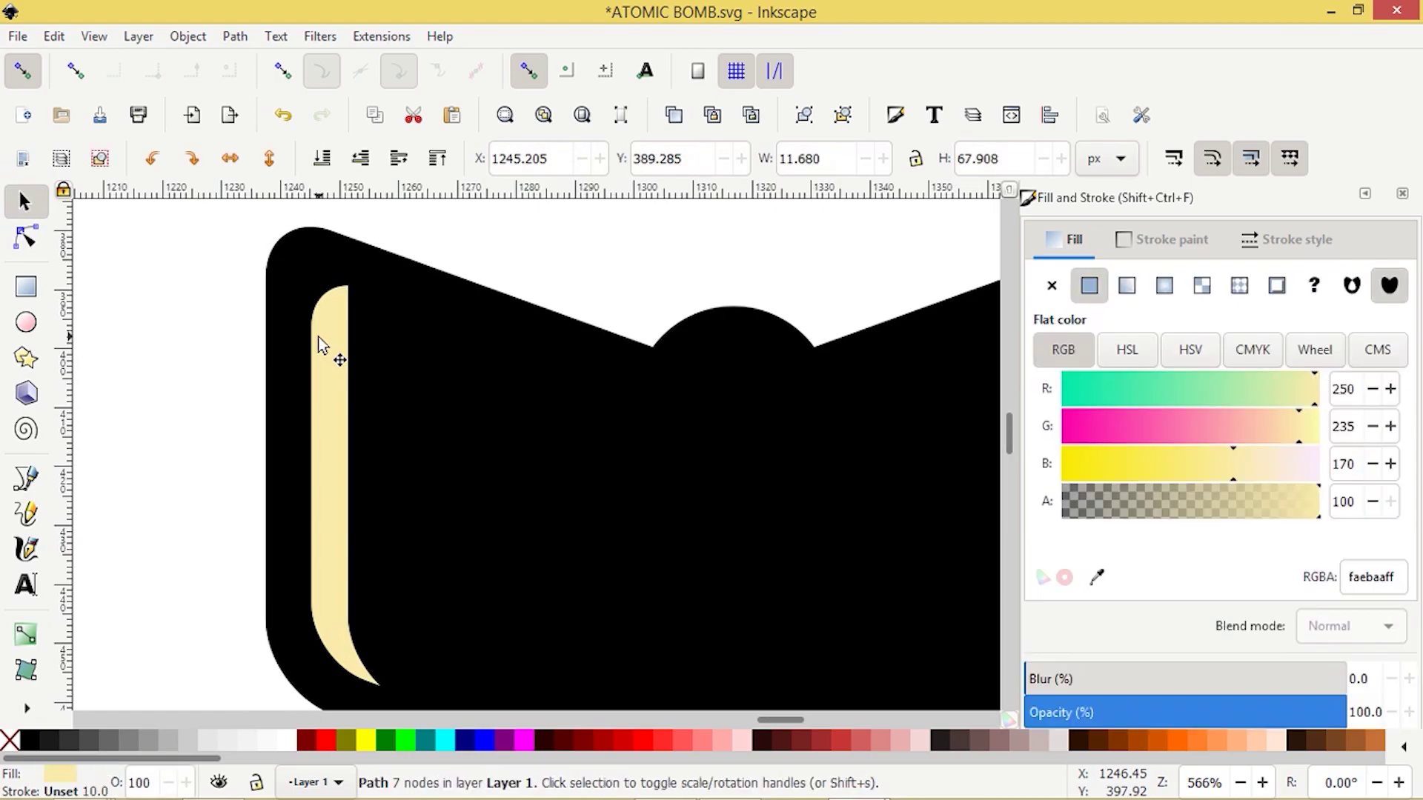
key(n)
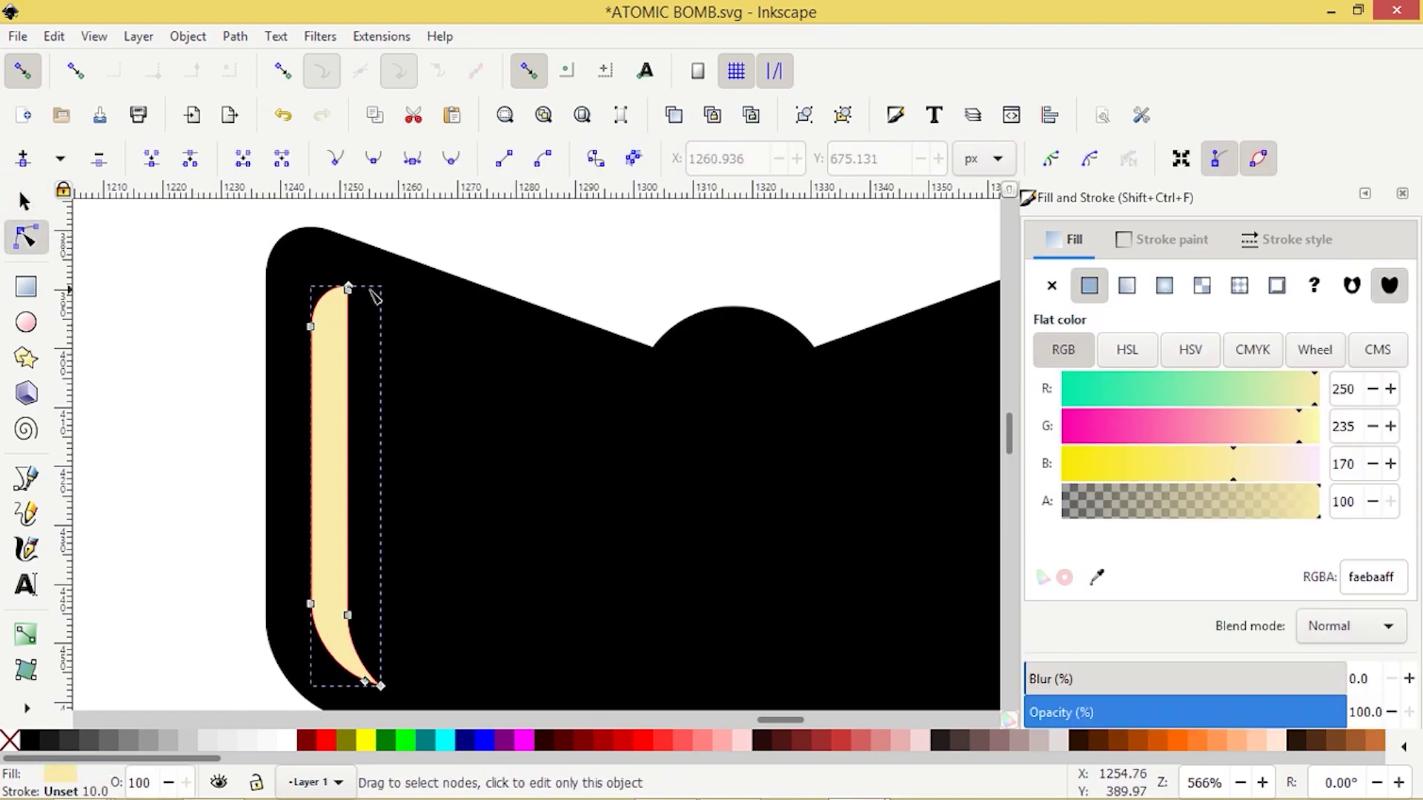
ctrl+scroll(327, 319, up, 2)
scroll(332, 327, up, 5)
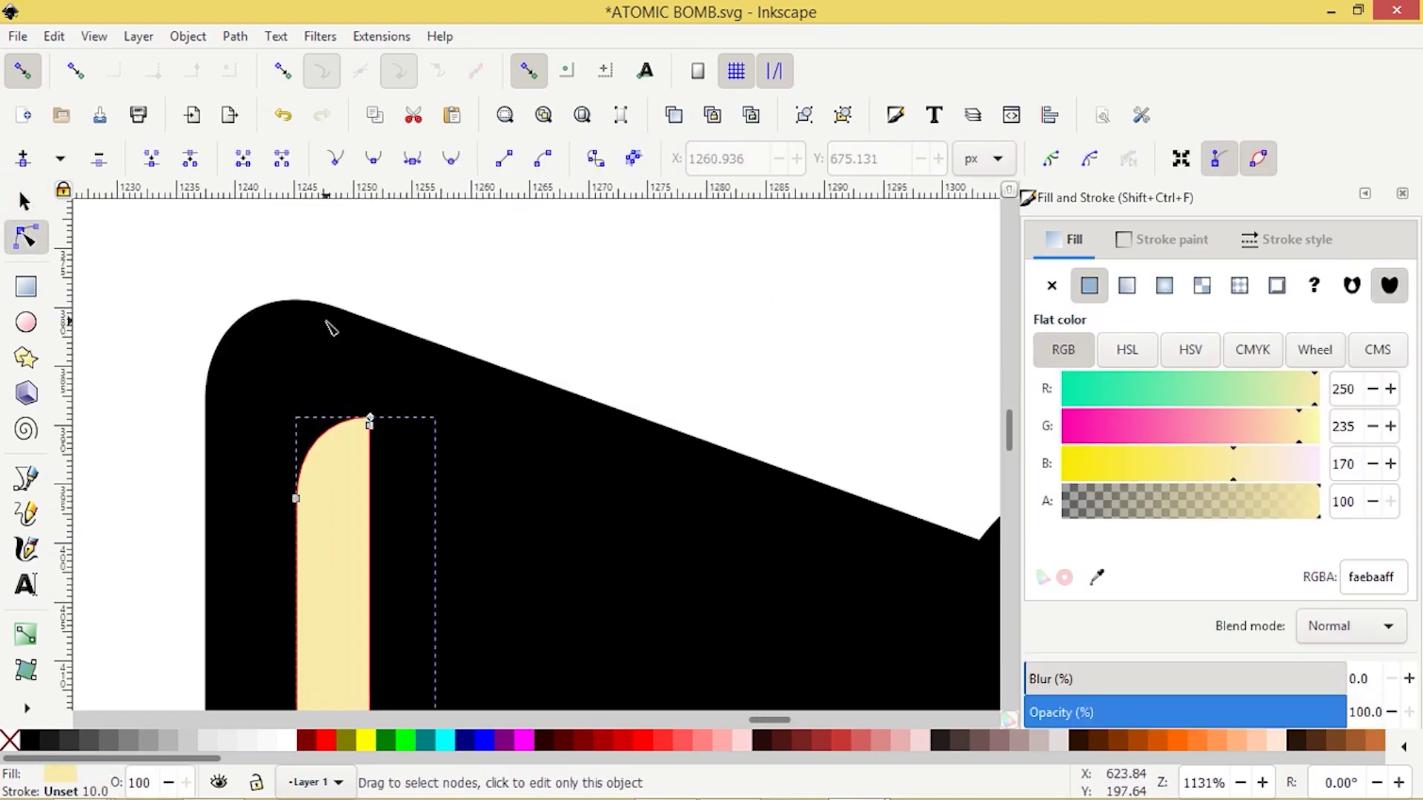
click(296, 499)
drag(296, 448, 320, 400)
scroll(320, 400, down, 5)
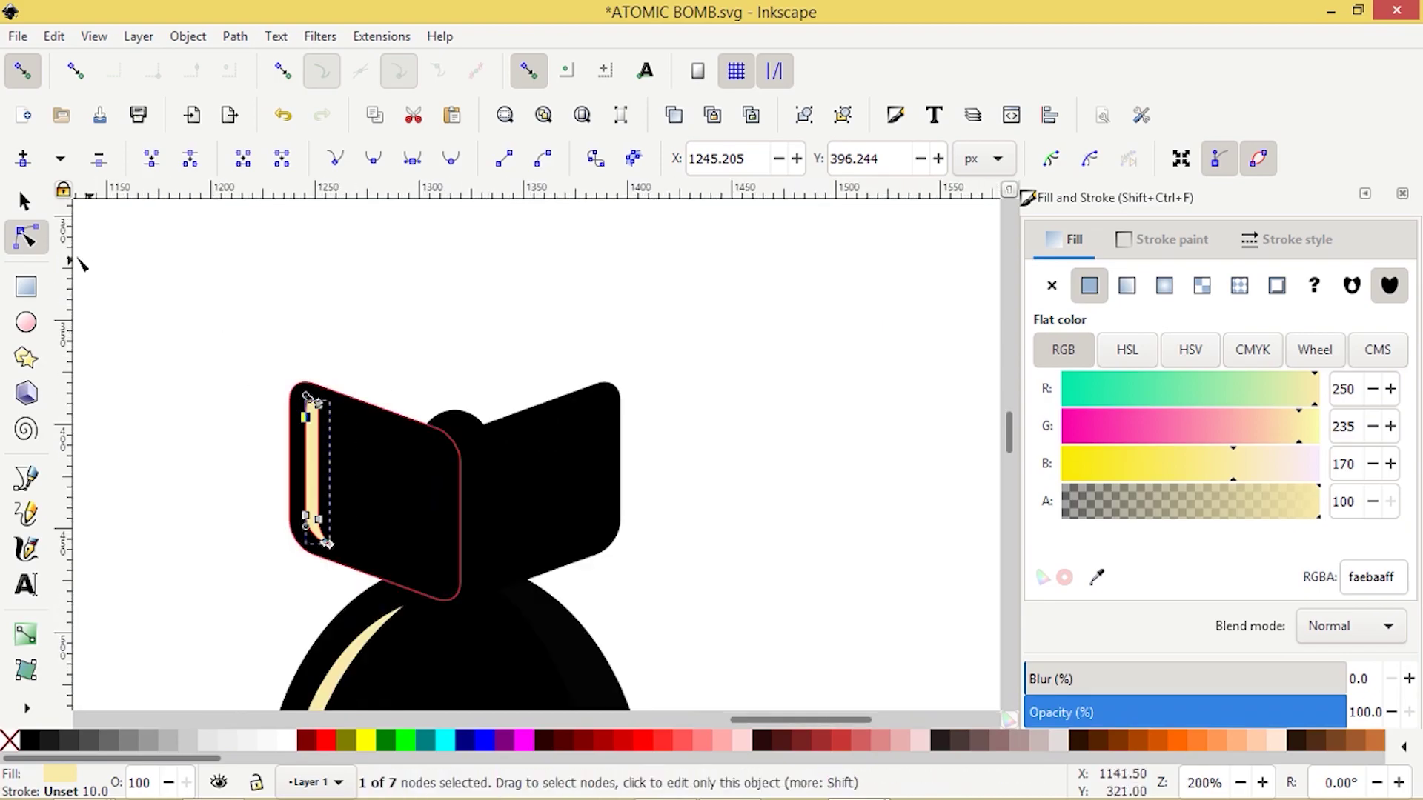
key(s)
click(172, 464)
Recolor the bomb's red tip with the red #ed141d sampled from the finished example
scroll(172, 464, down, 3)
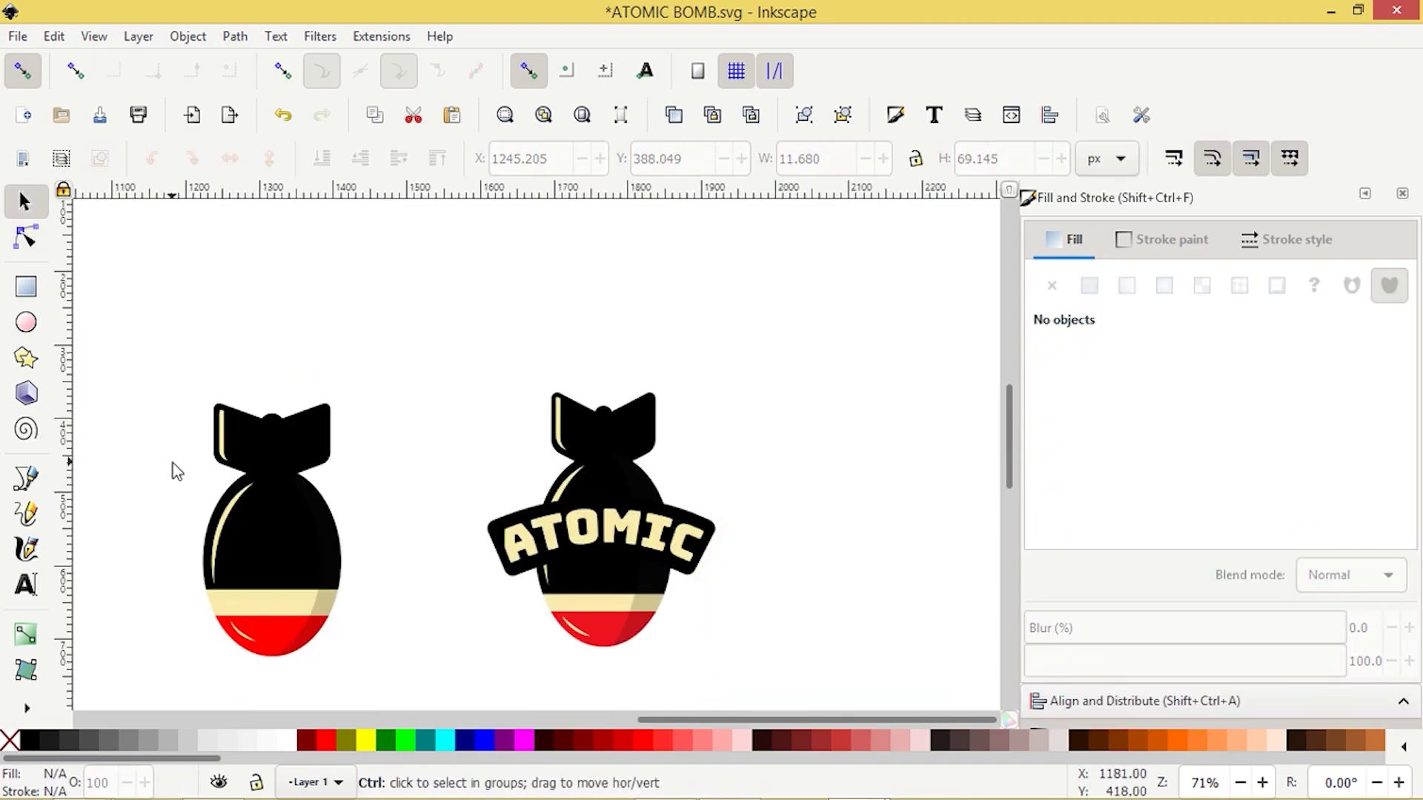
drag(146, 470, 229, 467)
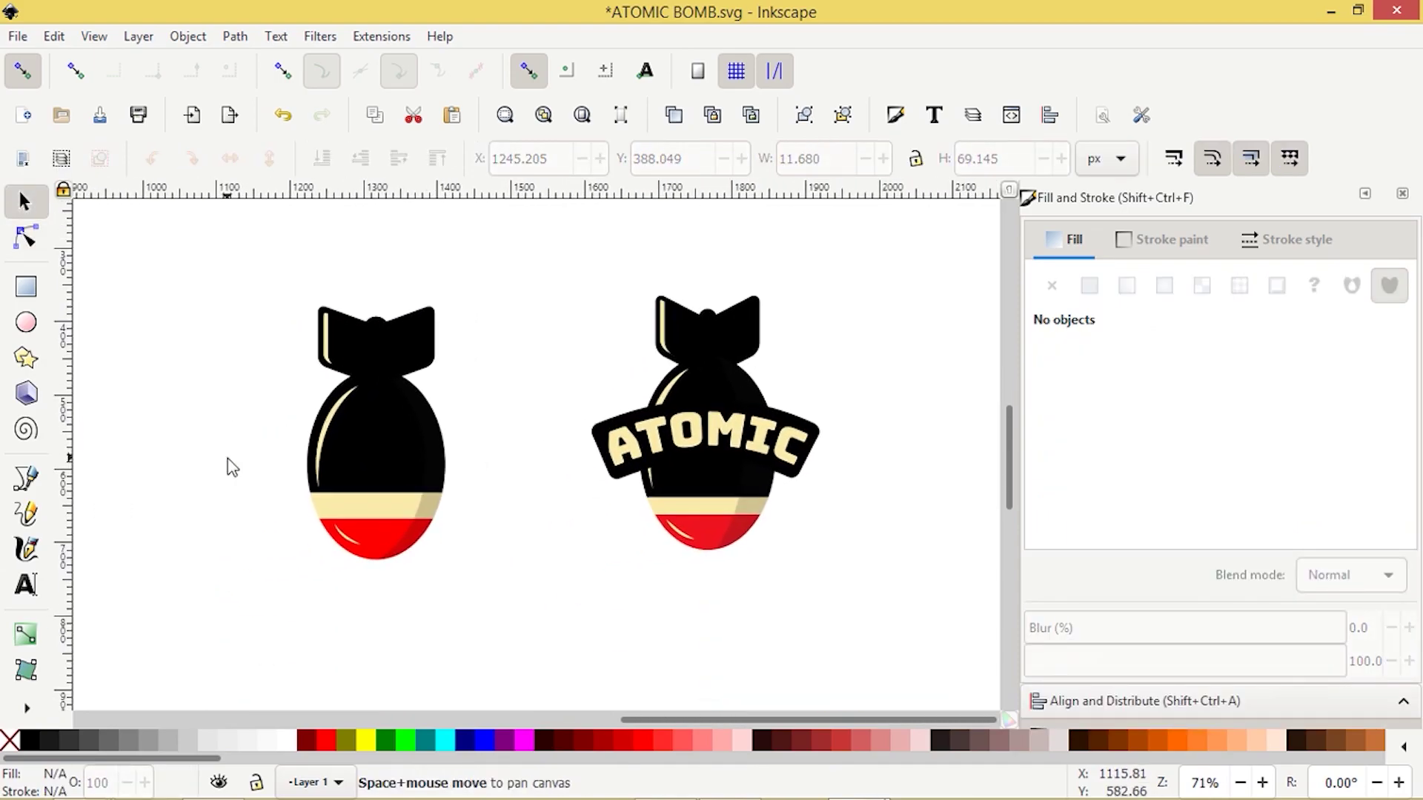
key(n)
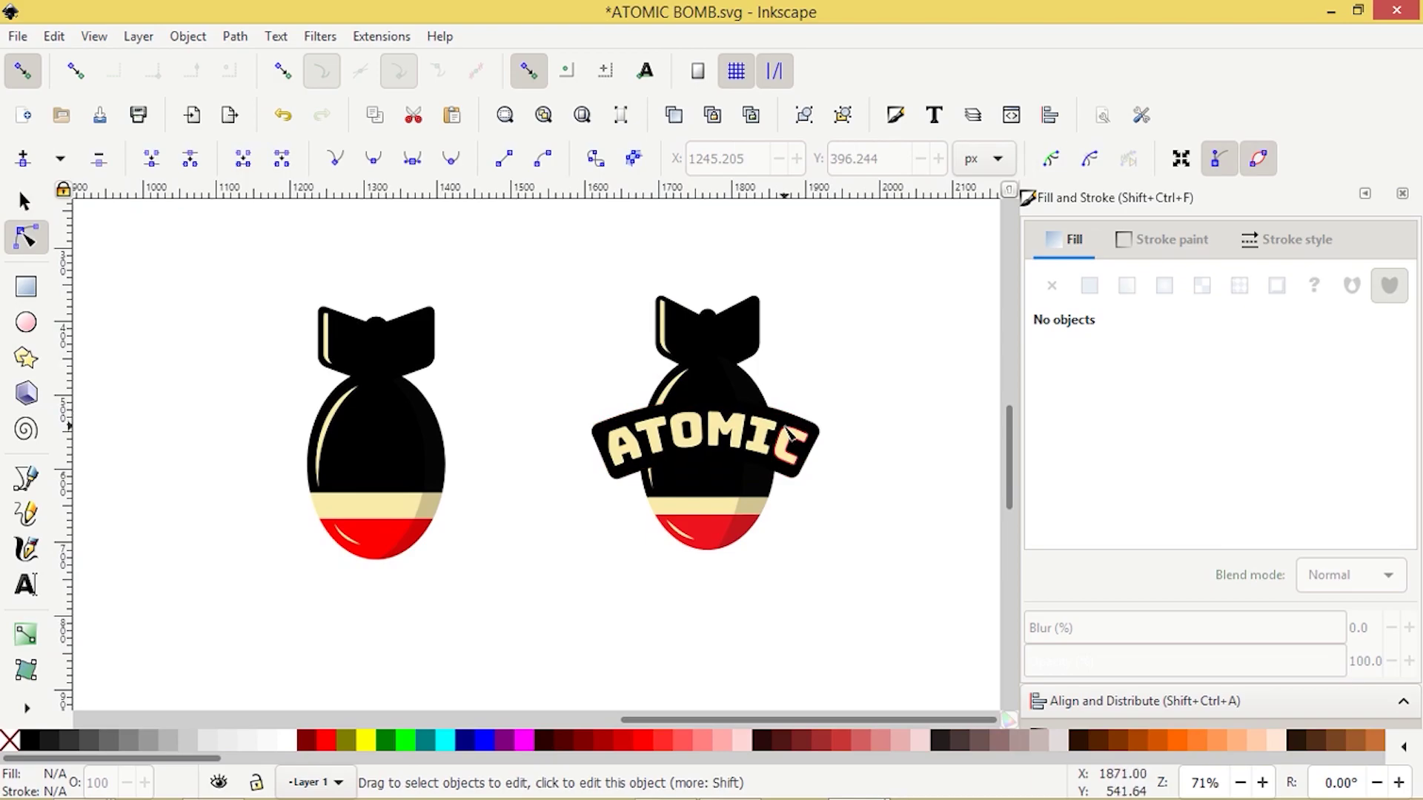
scroll(591, 515, down, 1)
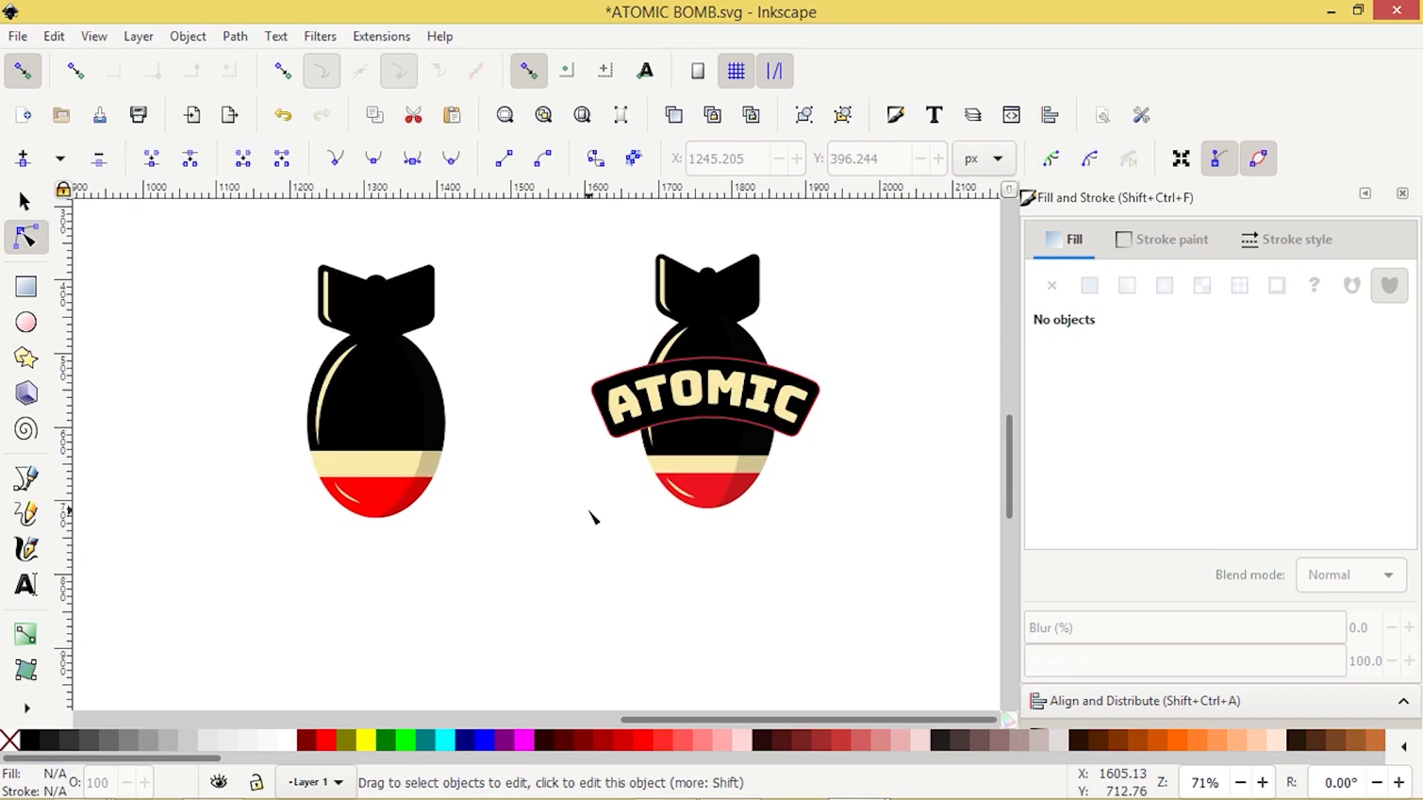
click(373, 500)
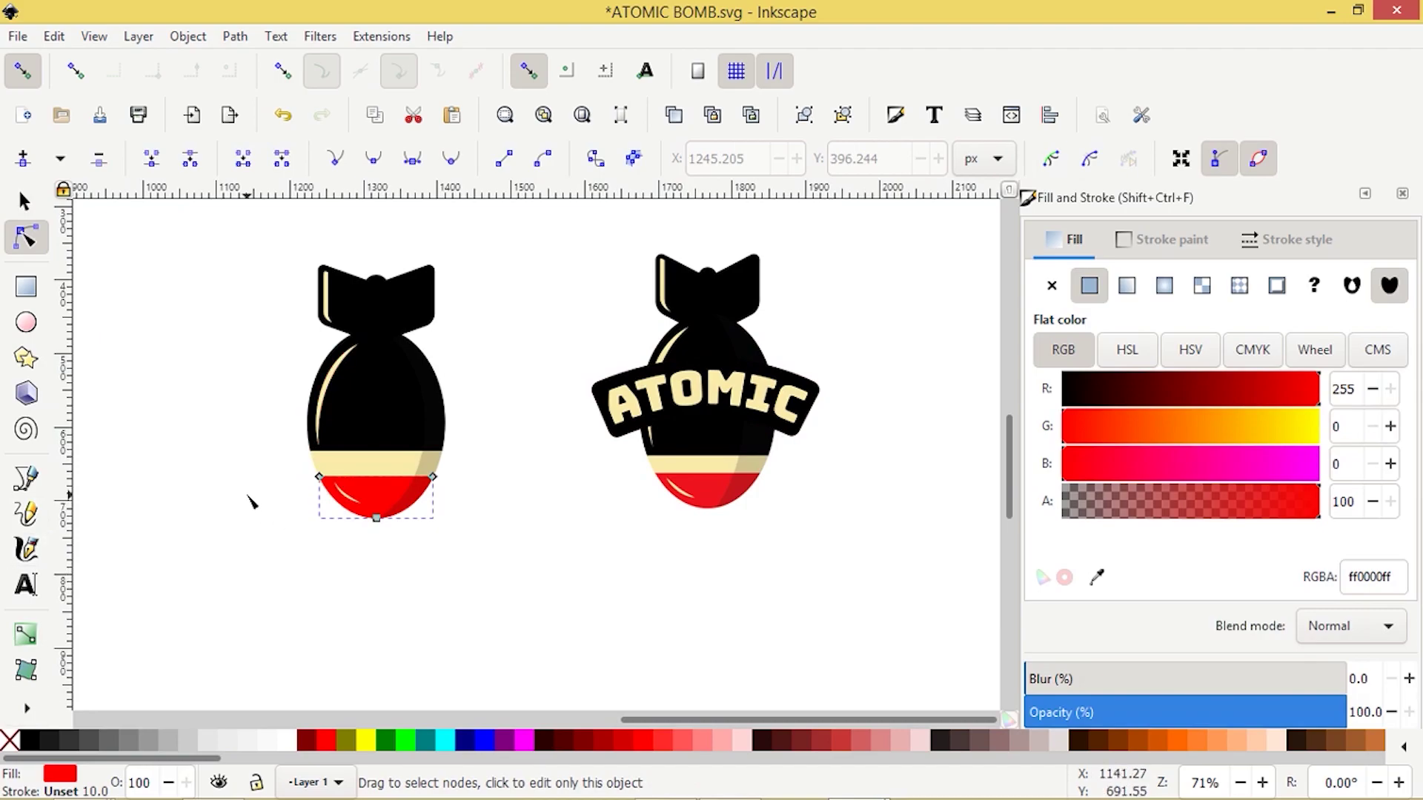
key(d)
click(700, 486)
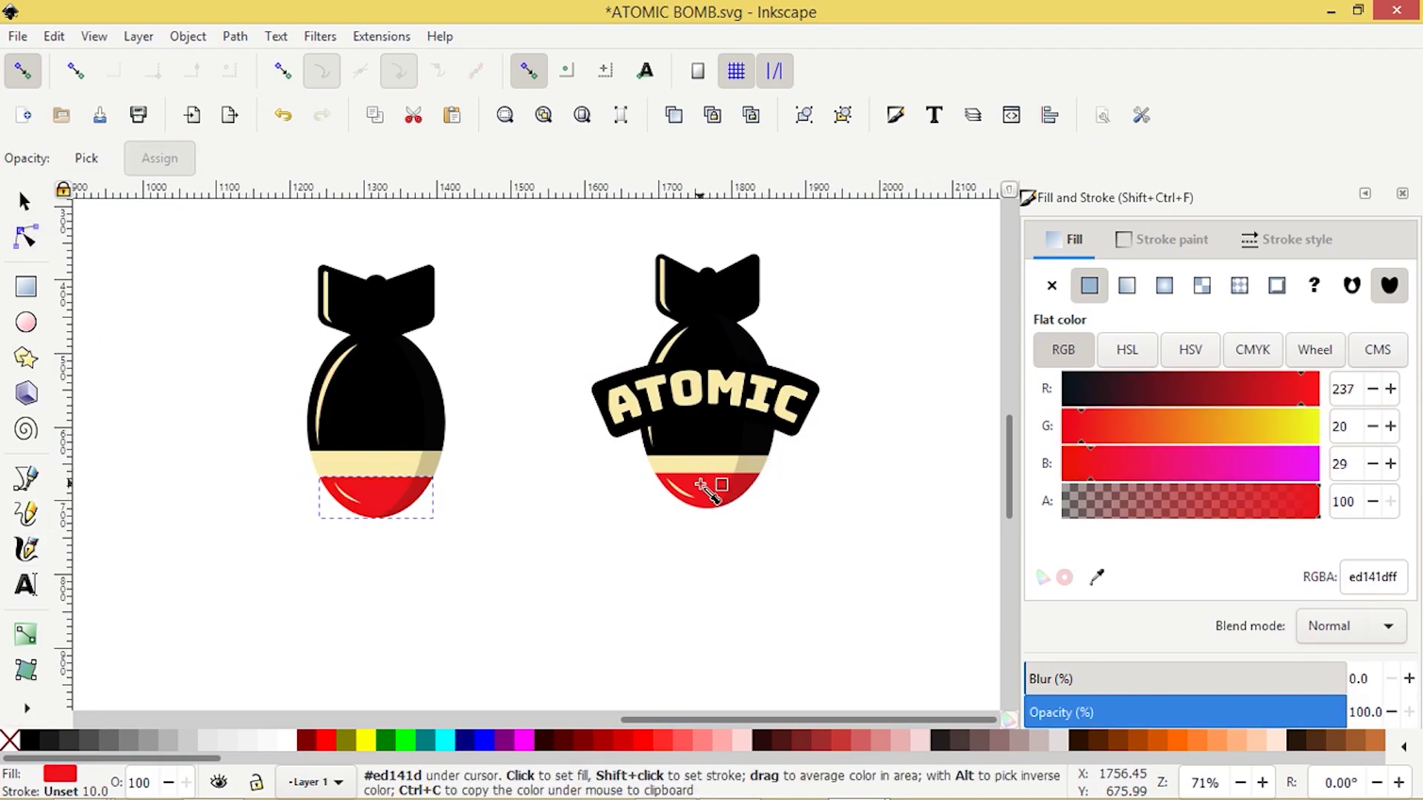
click(27, 200)
key(Escape)
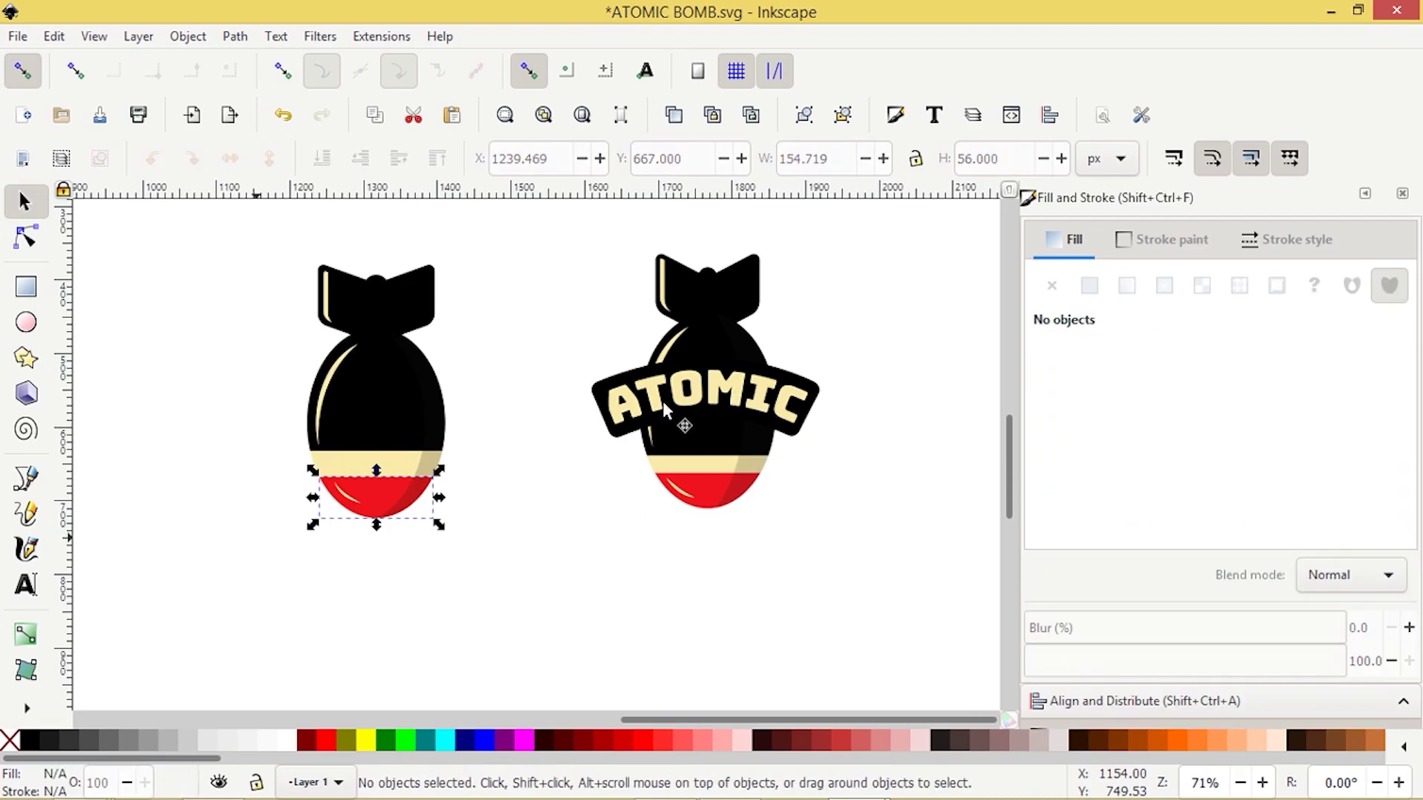
Draw a rectangle about 324 by 83 px below the bombs and round its corners to a radius of about 15 px
scroll(624, 417, down, 3)
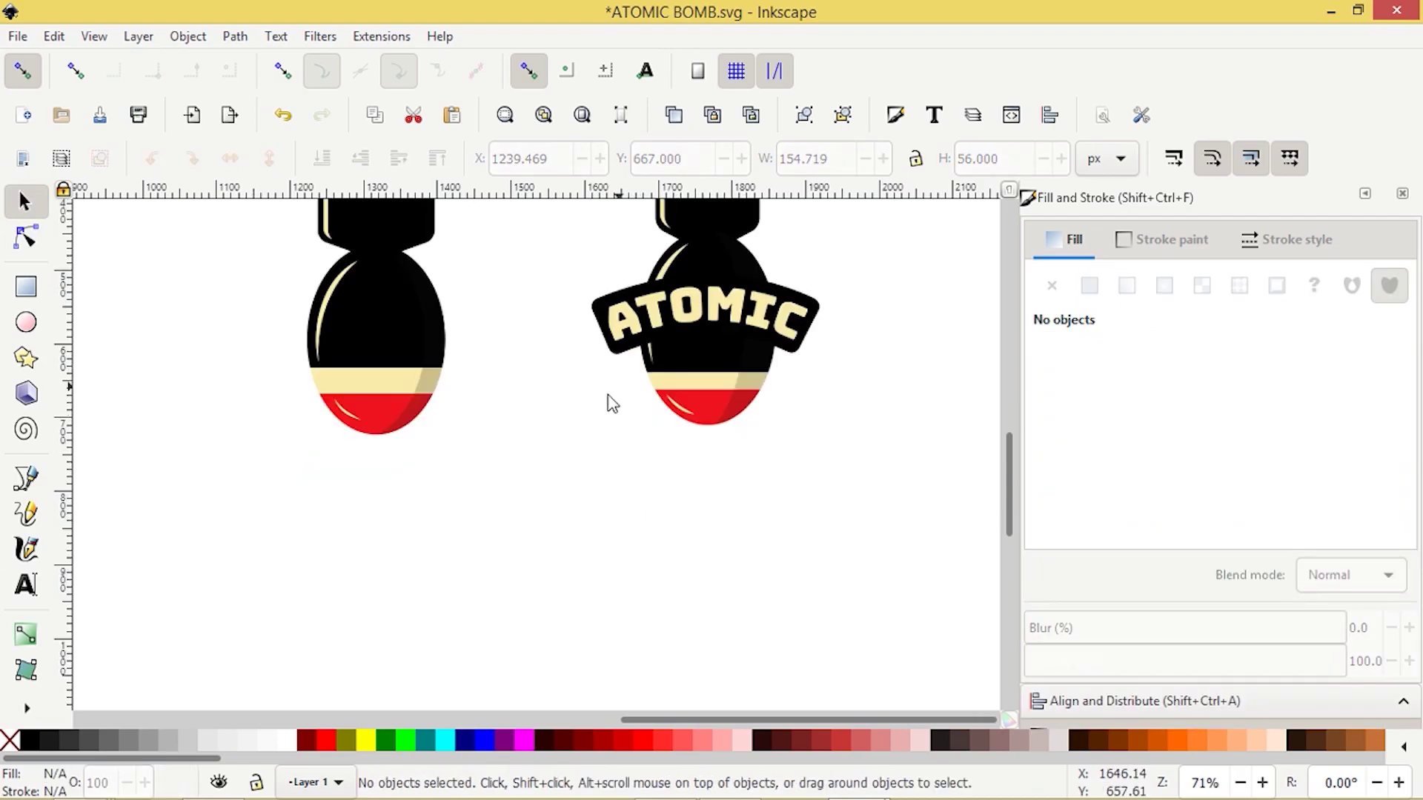
click(26, 287)
drag(423, 516, 651, 559)
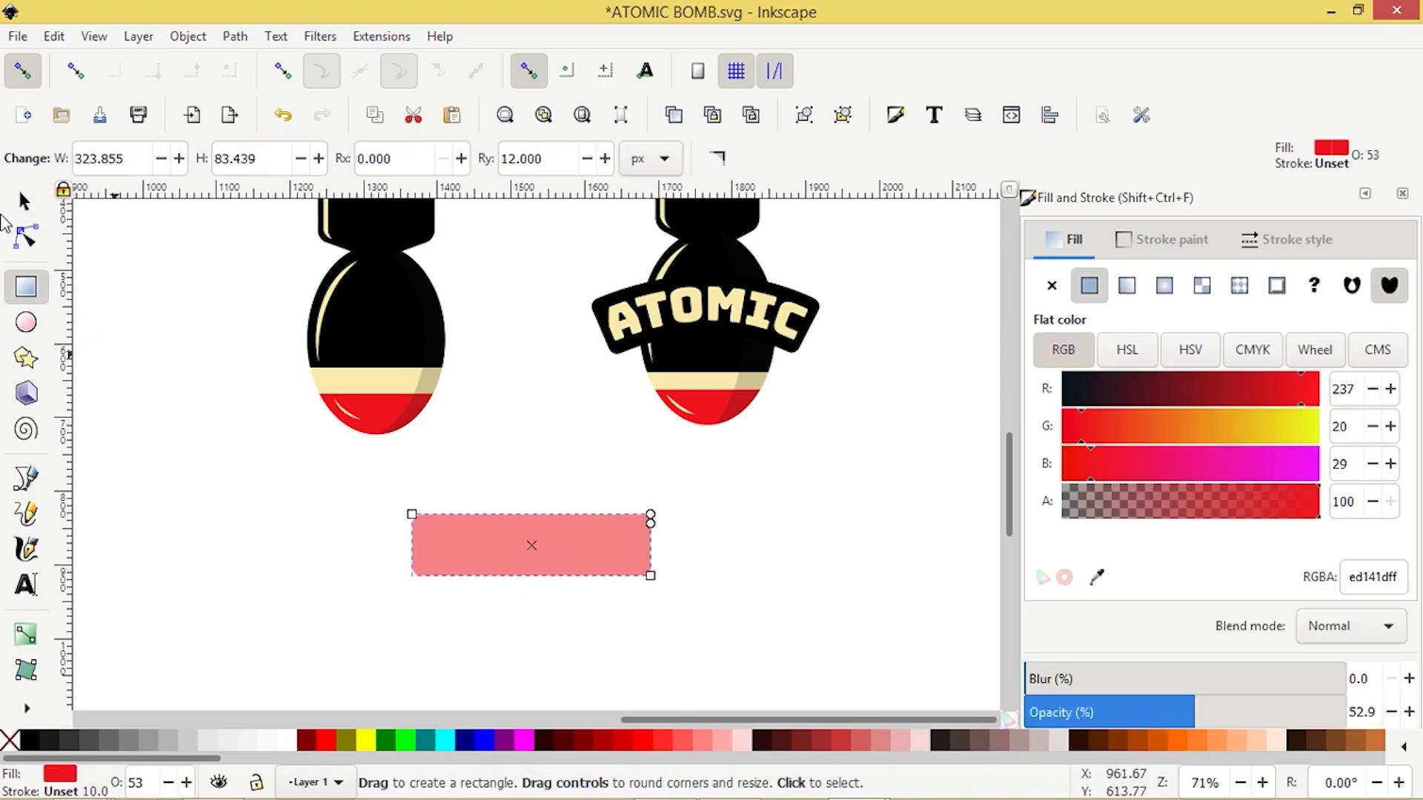
mouse_move(651, 521)
mouse_down()
mouse_move(650, 542)
mouse_move(651, 518)
mouse_up()
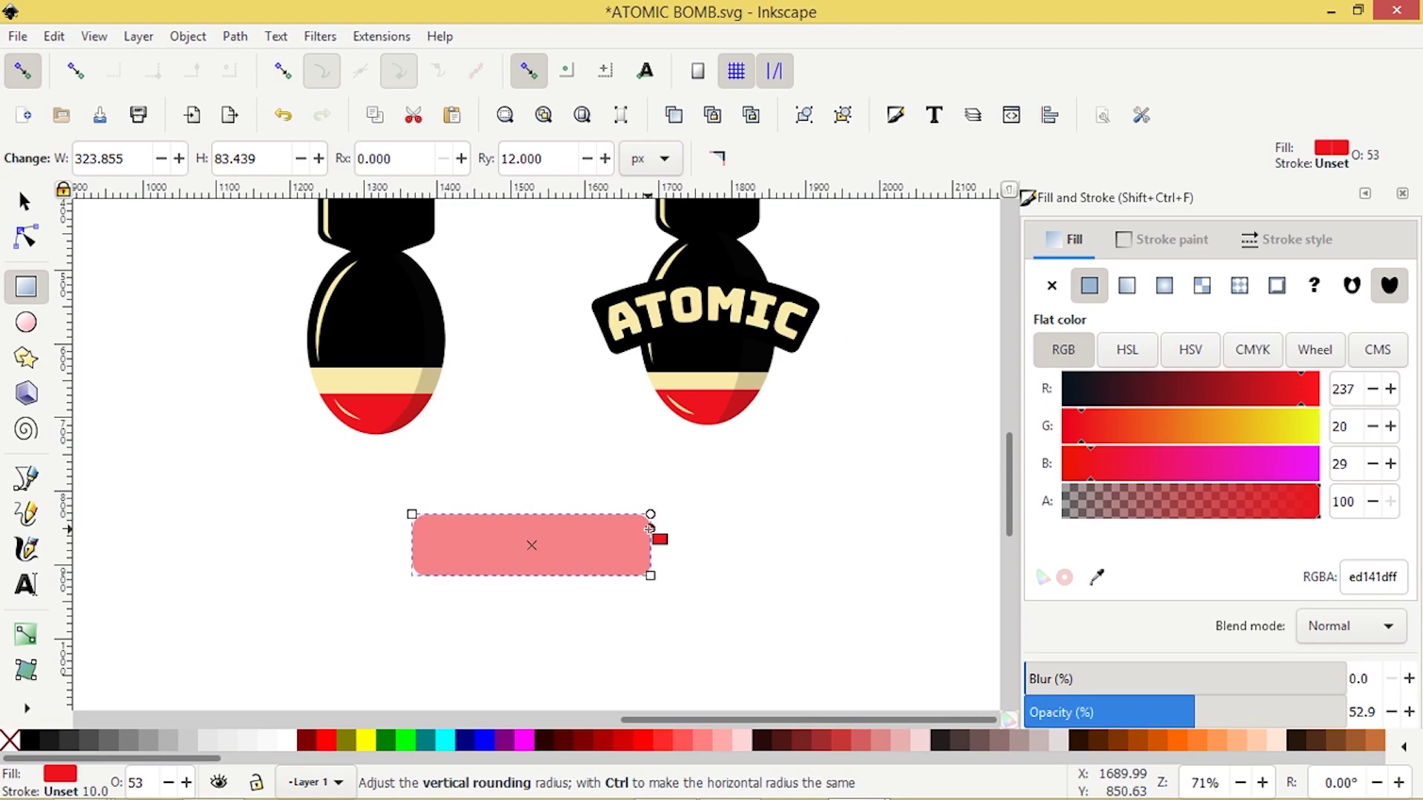
drag(650, 525, 651, 526)
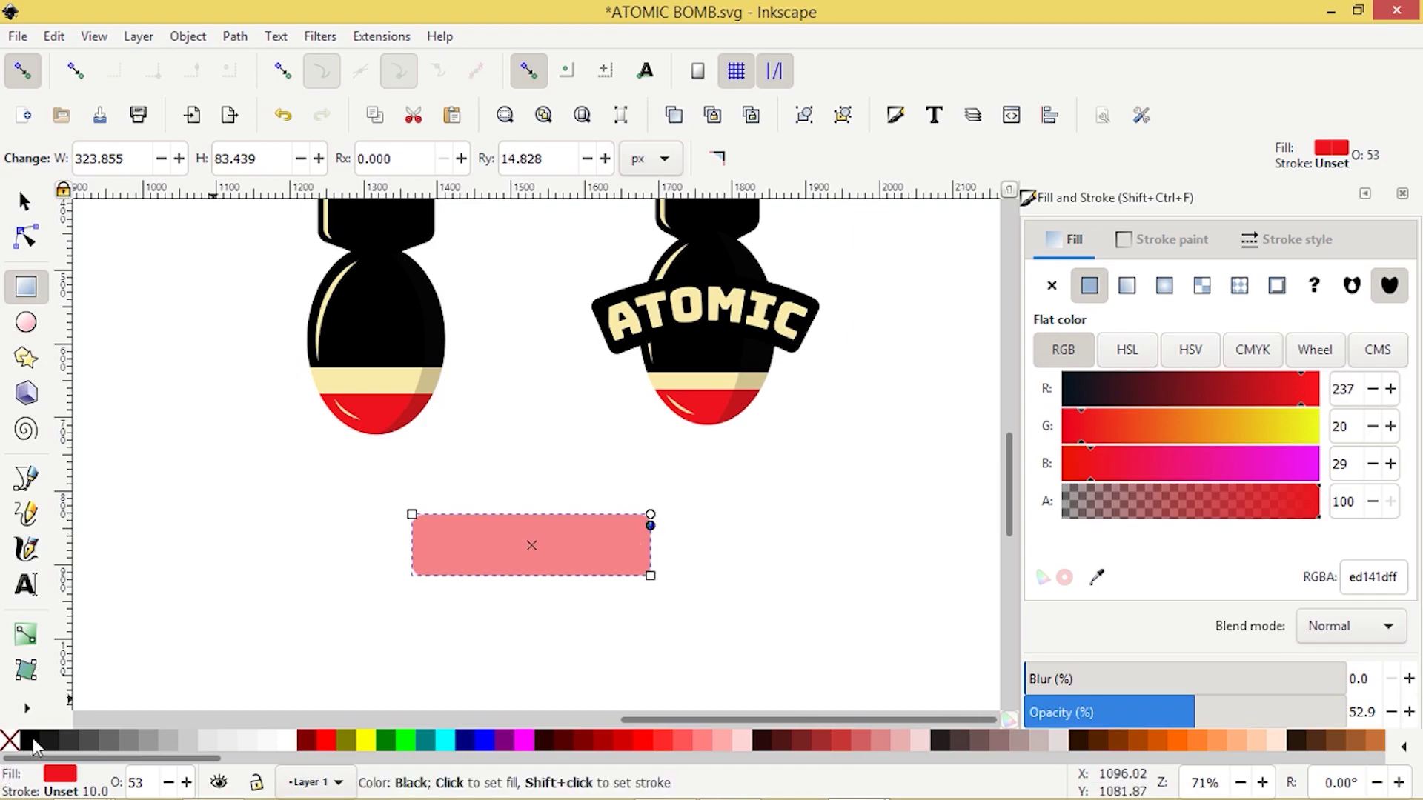
Fill the rounded rectangle with fully opaque black and stretch its height to about 96 px
click(30, 740)
drag(1200, 714, 1399, 683)
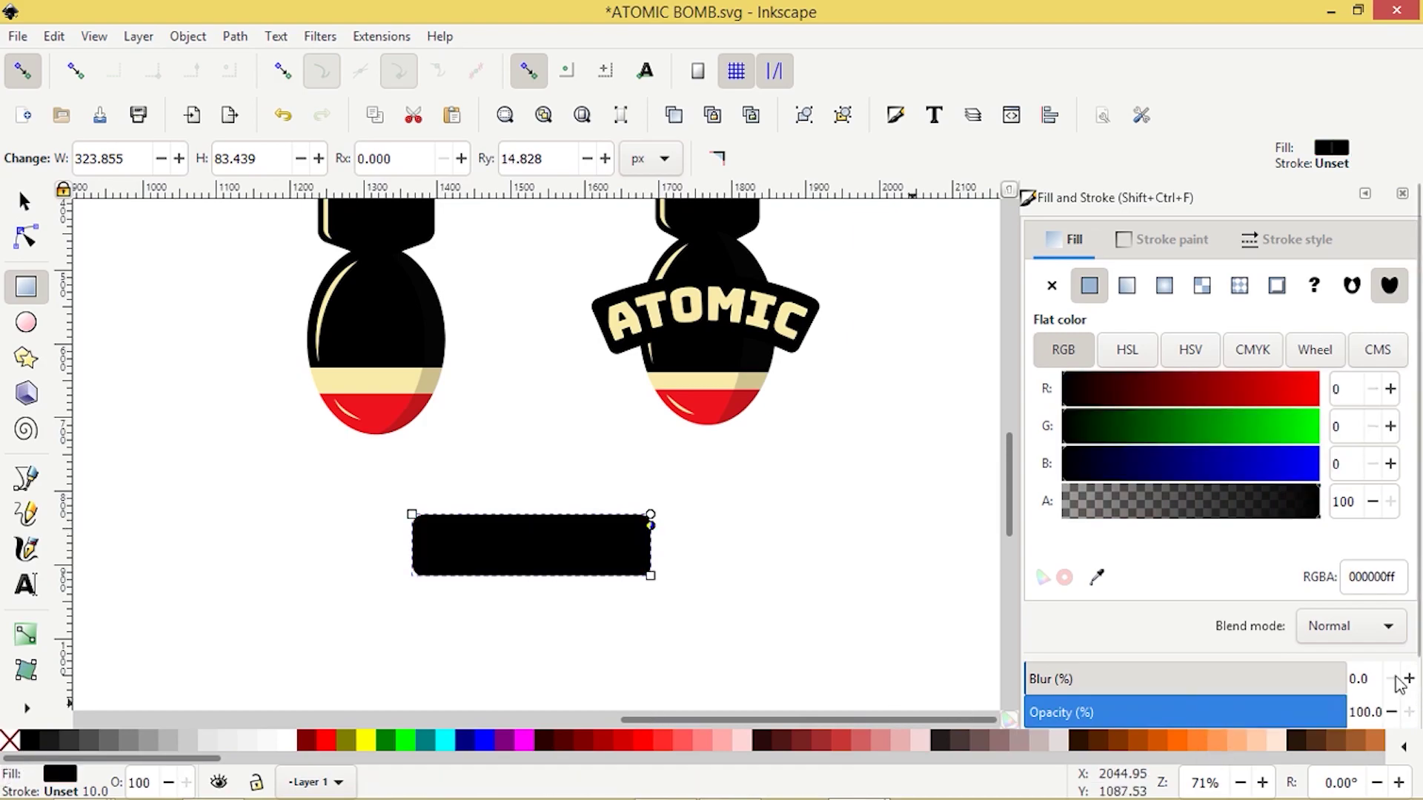
key(s)
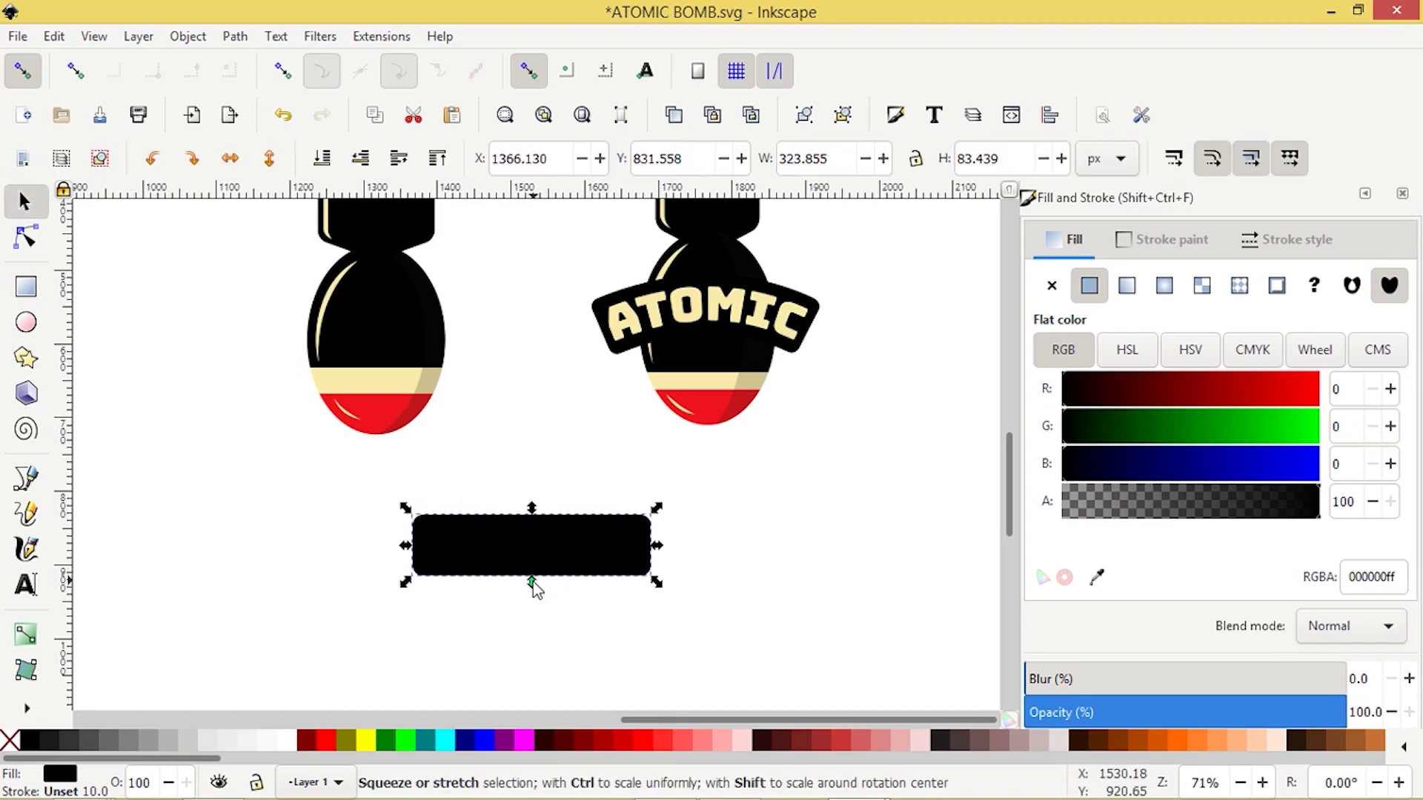
drag(532, 588, 532, 591)
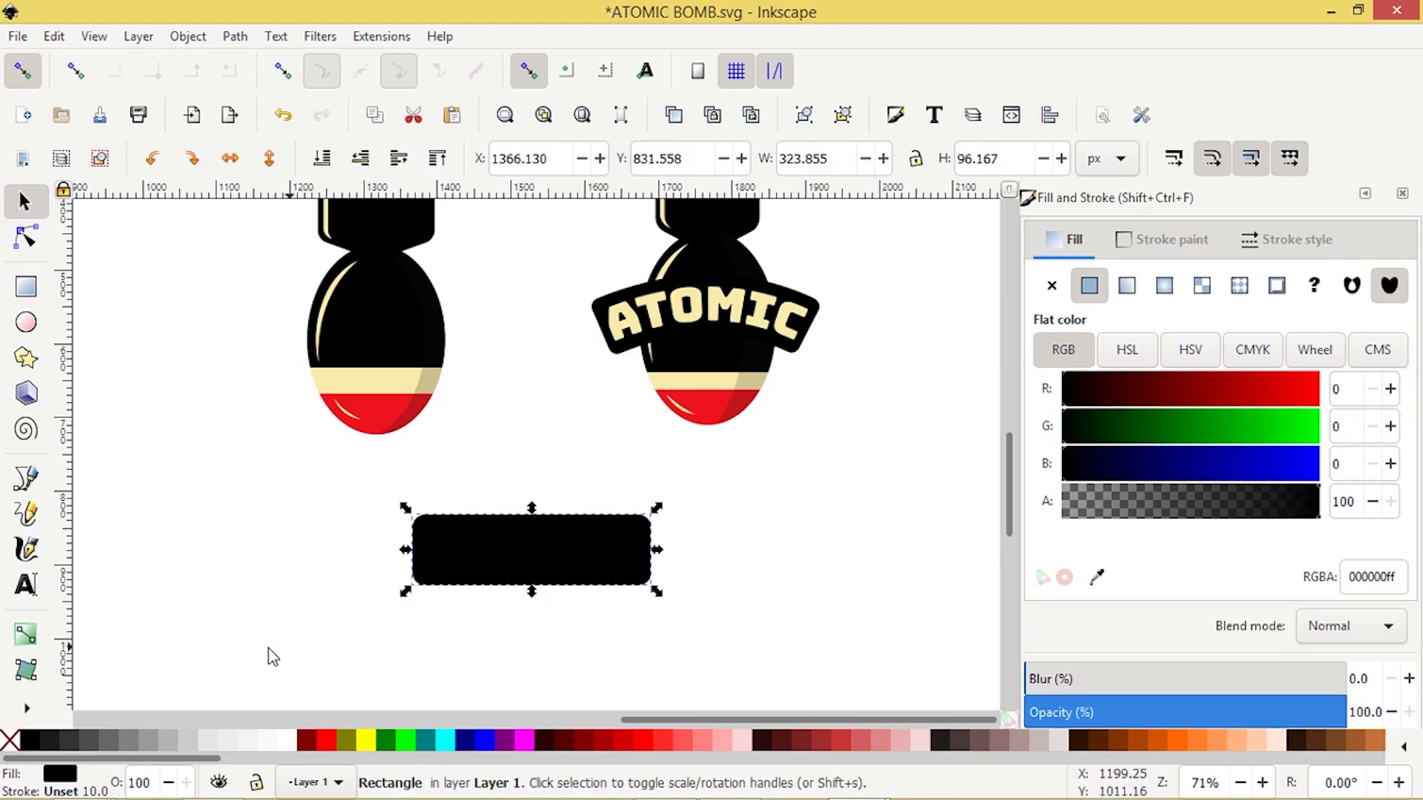
click(281, 631)
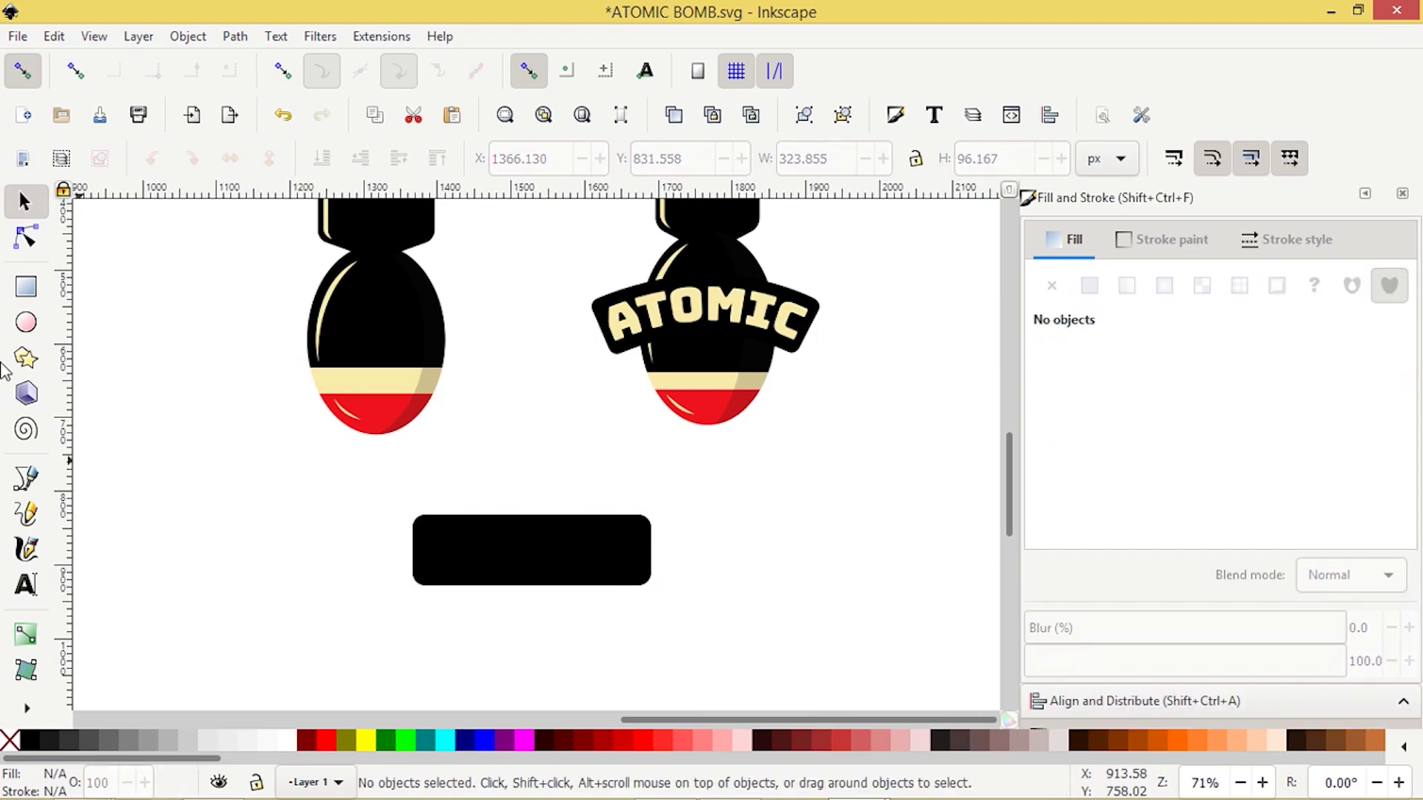
Add the text "atomic" on the black rectangle and color it with the cream #faebaa sampled from the bomb's band
click(30, 587)
click(461, 546)
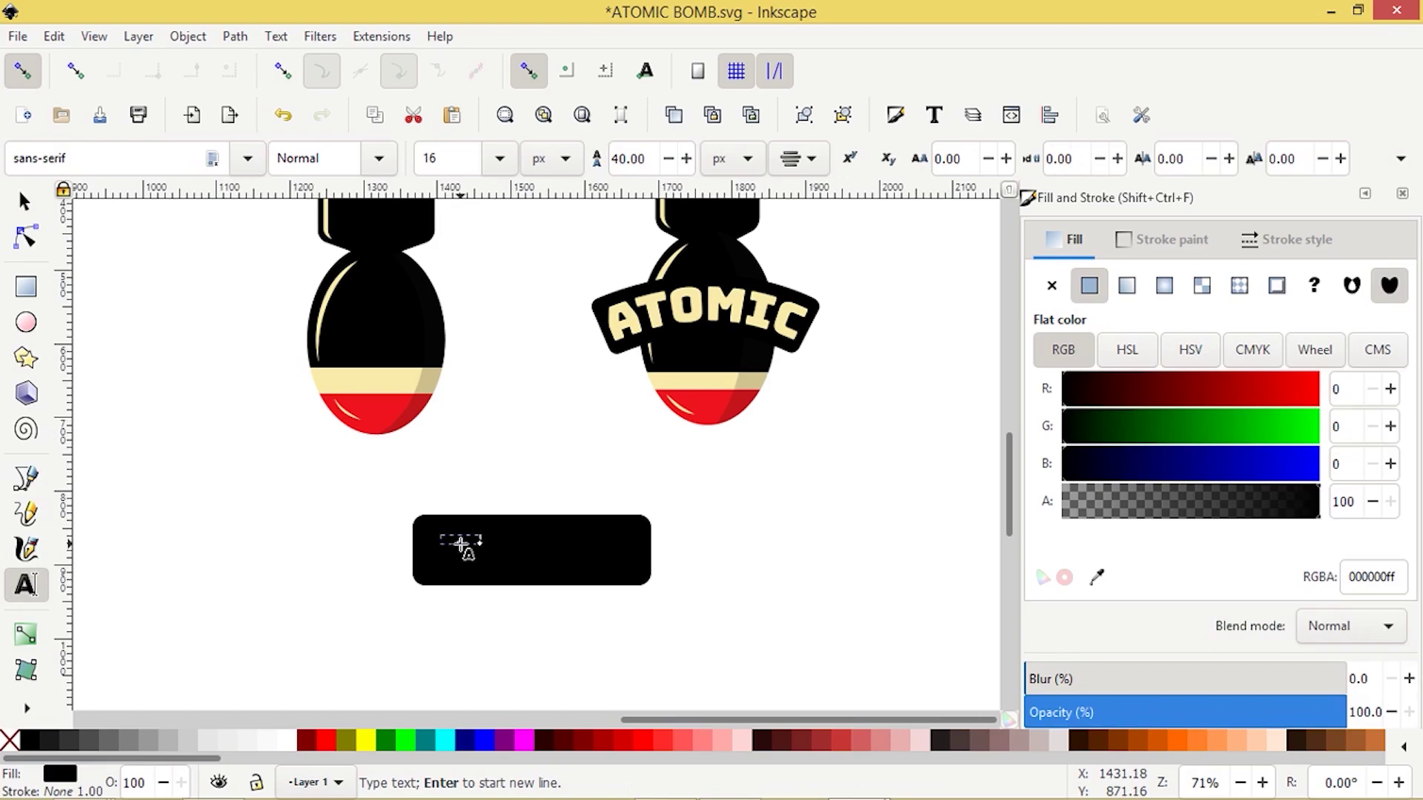
click(289, 740)
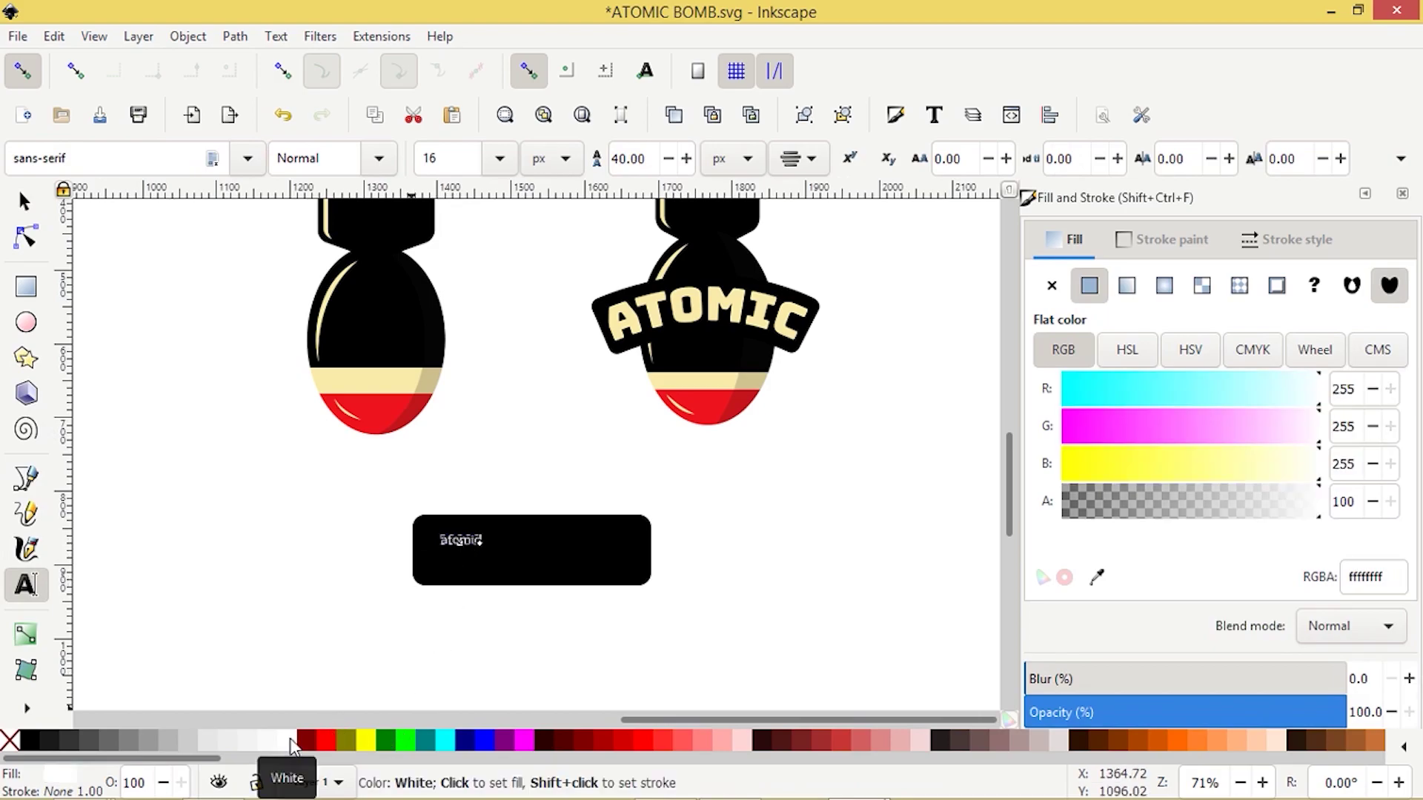
key(F7)
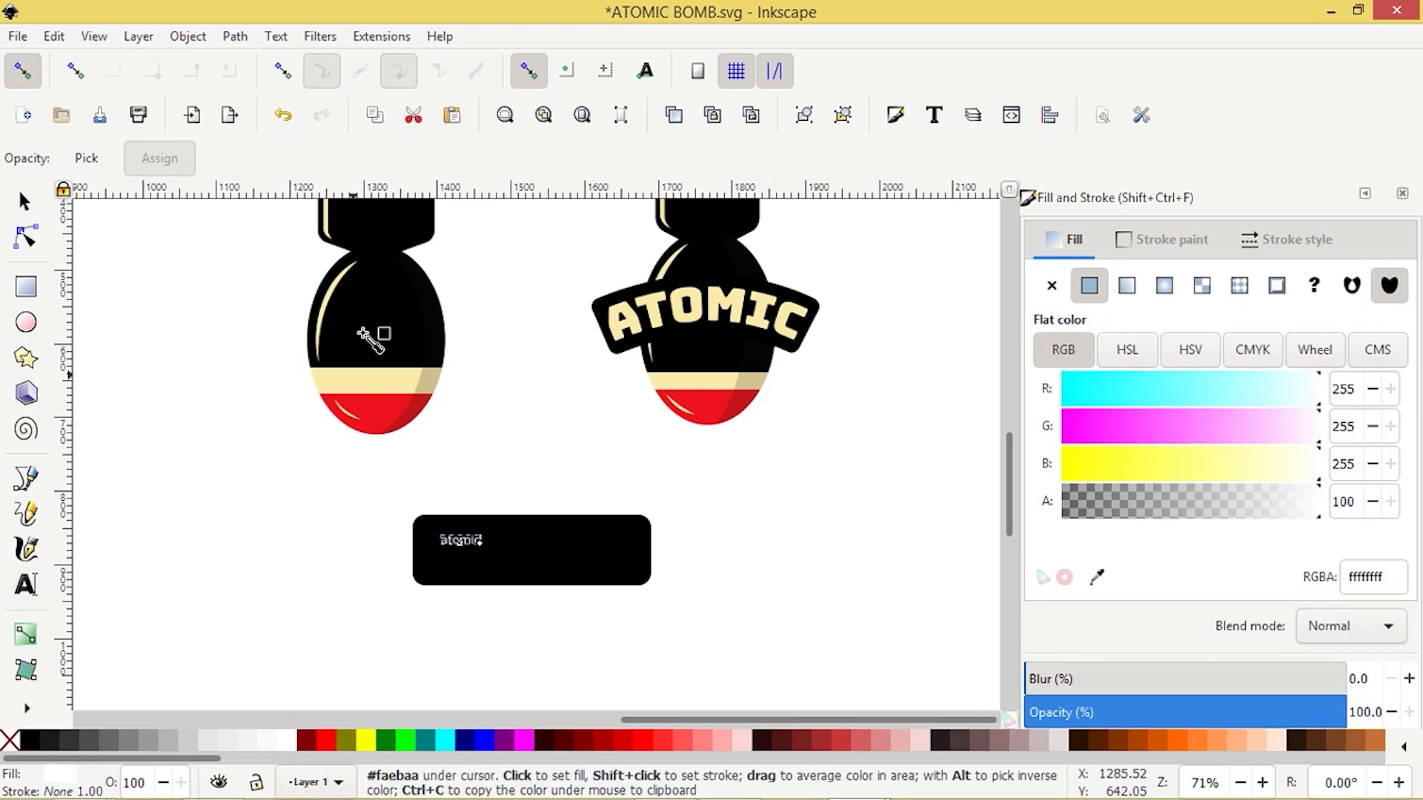
click(363, 374)
Enlarge the "atomic" text to about 256 px wide and change its font to Bungee Regular
click(24, 201)
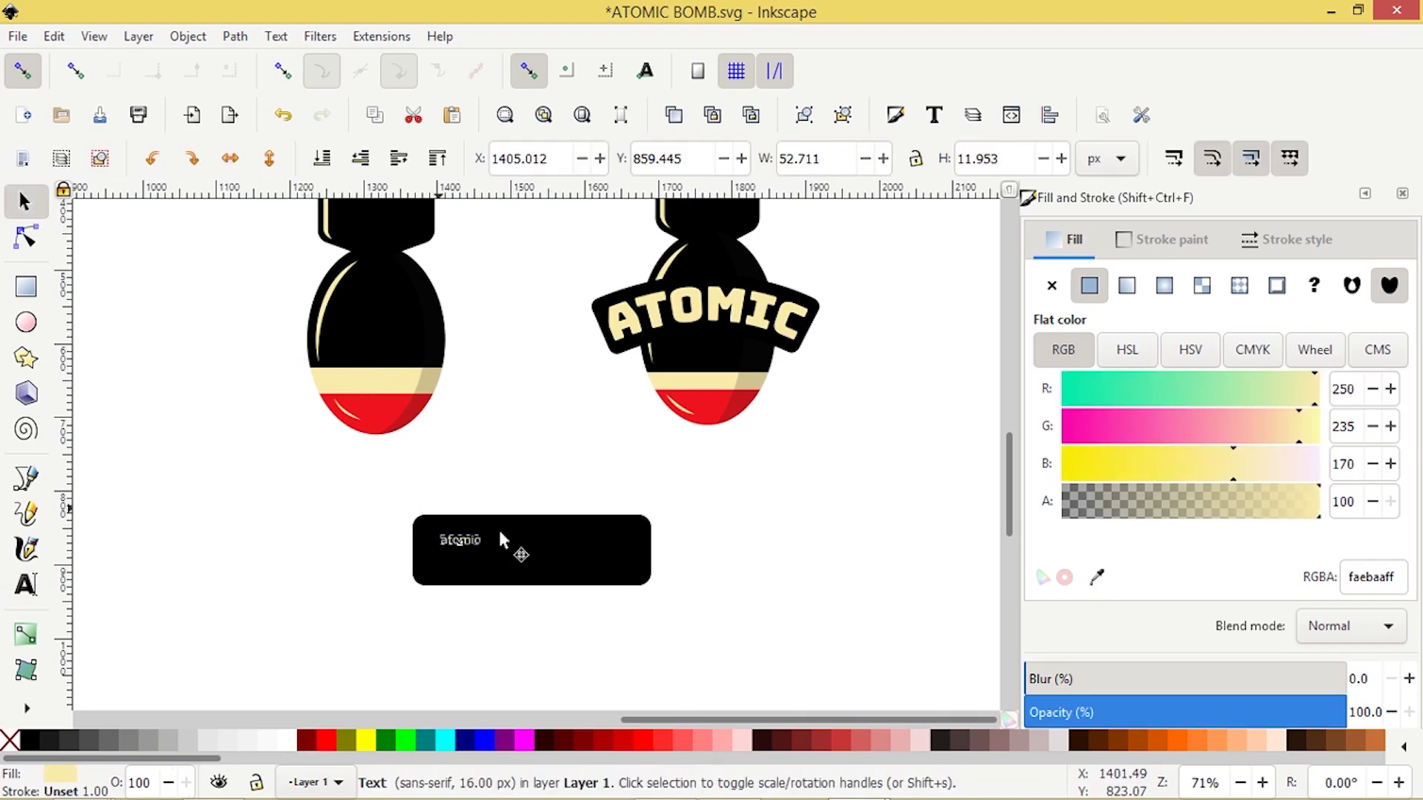
drag(487, 549, 562, 589)
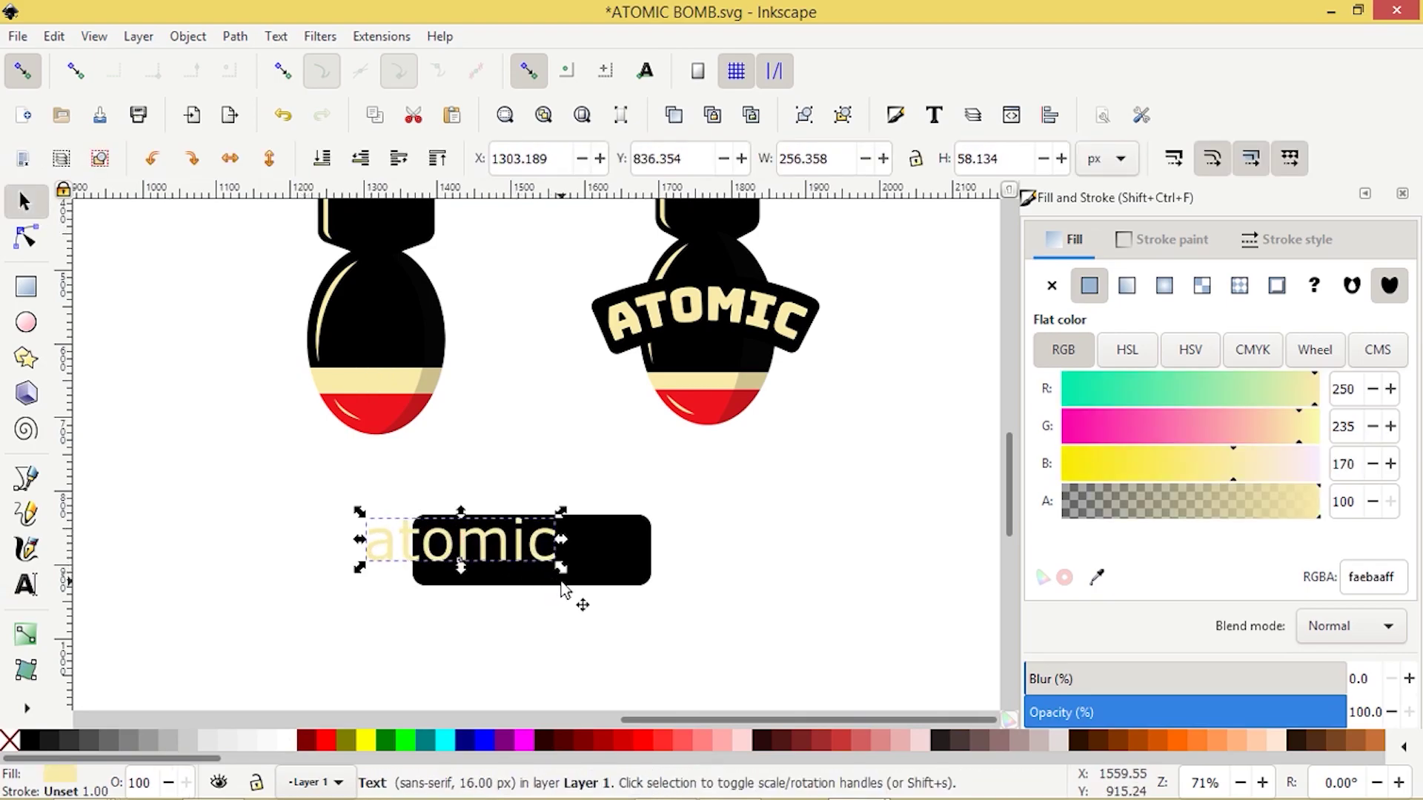
click(936, 117)
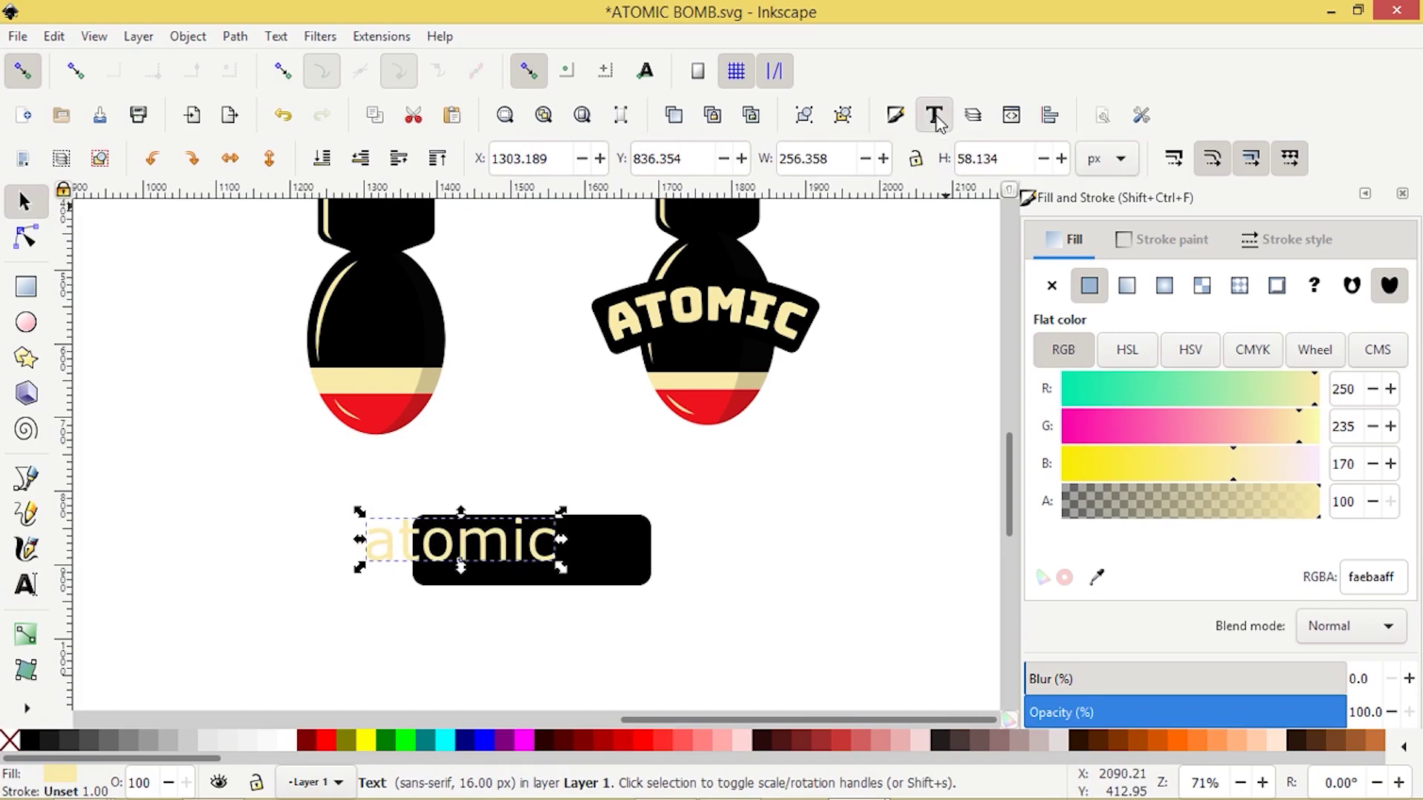
click(936, 117)
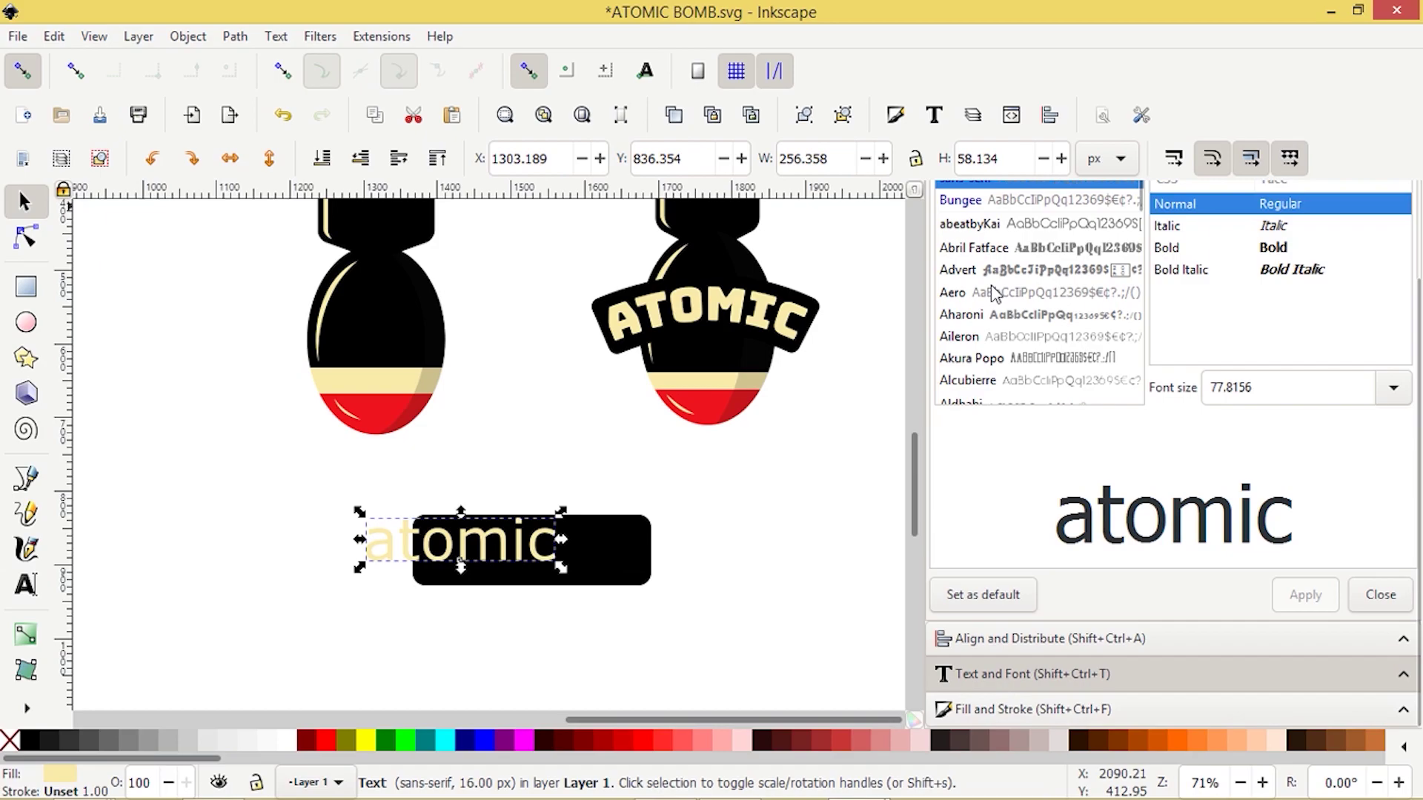
click(965, 215)
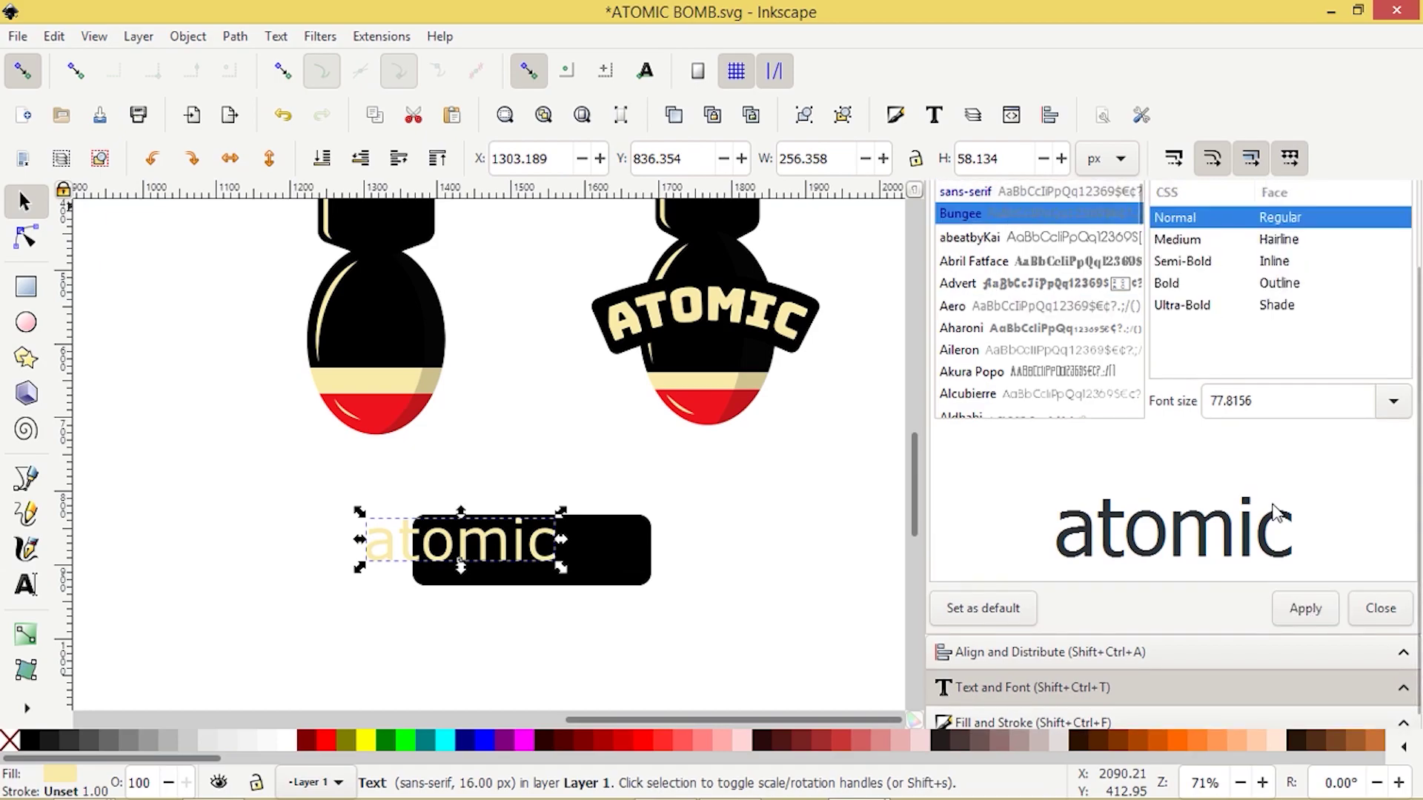
click(1290, 609)
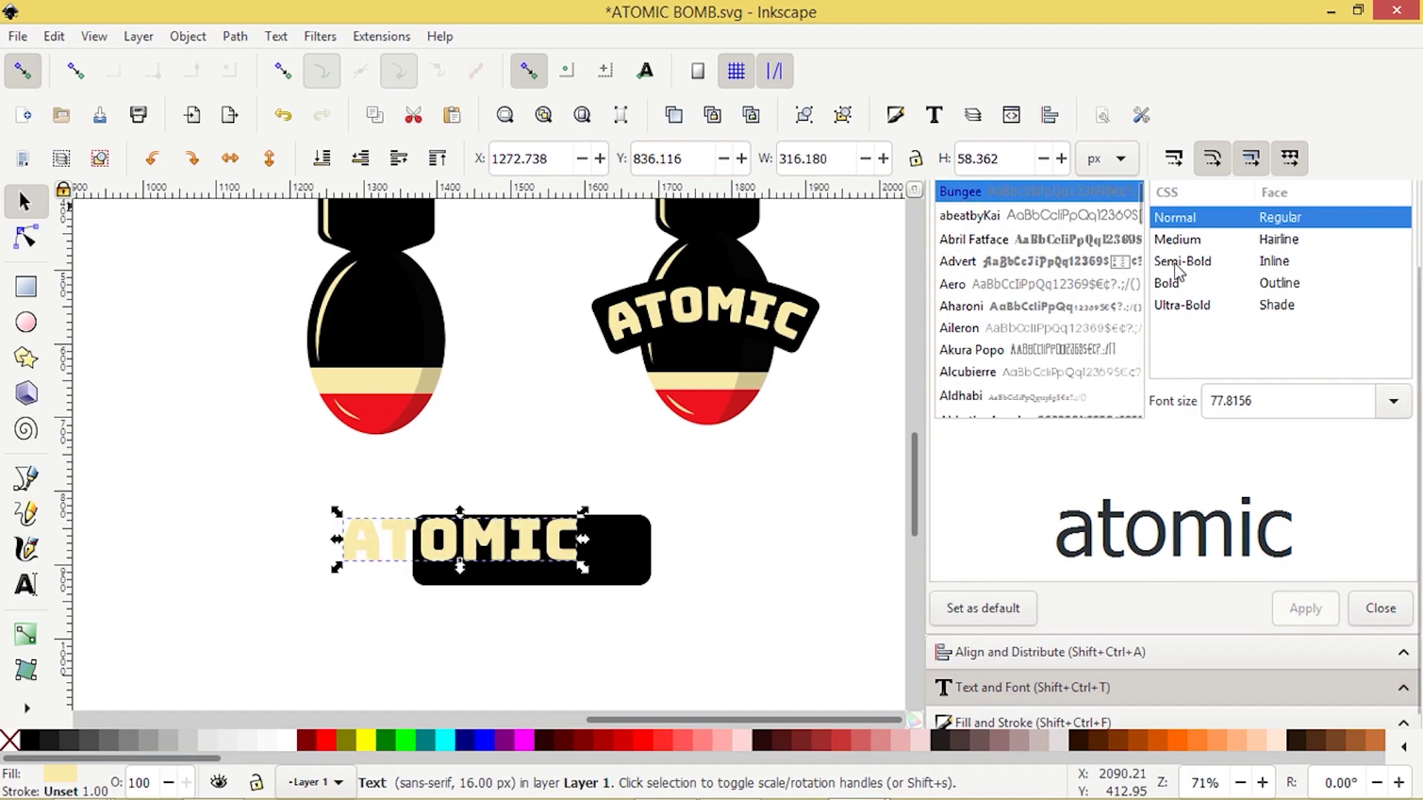
scroll(1412, 214, up, 3)
click(1401, 195)
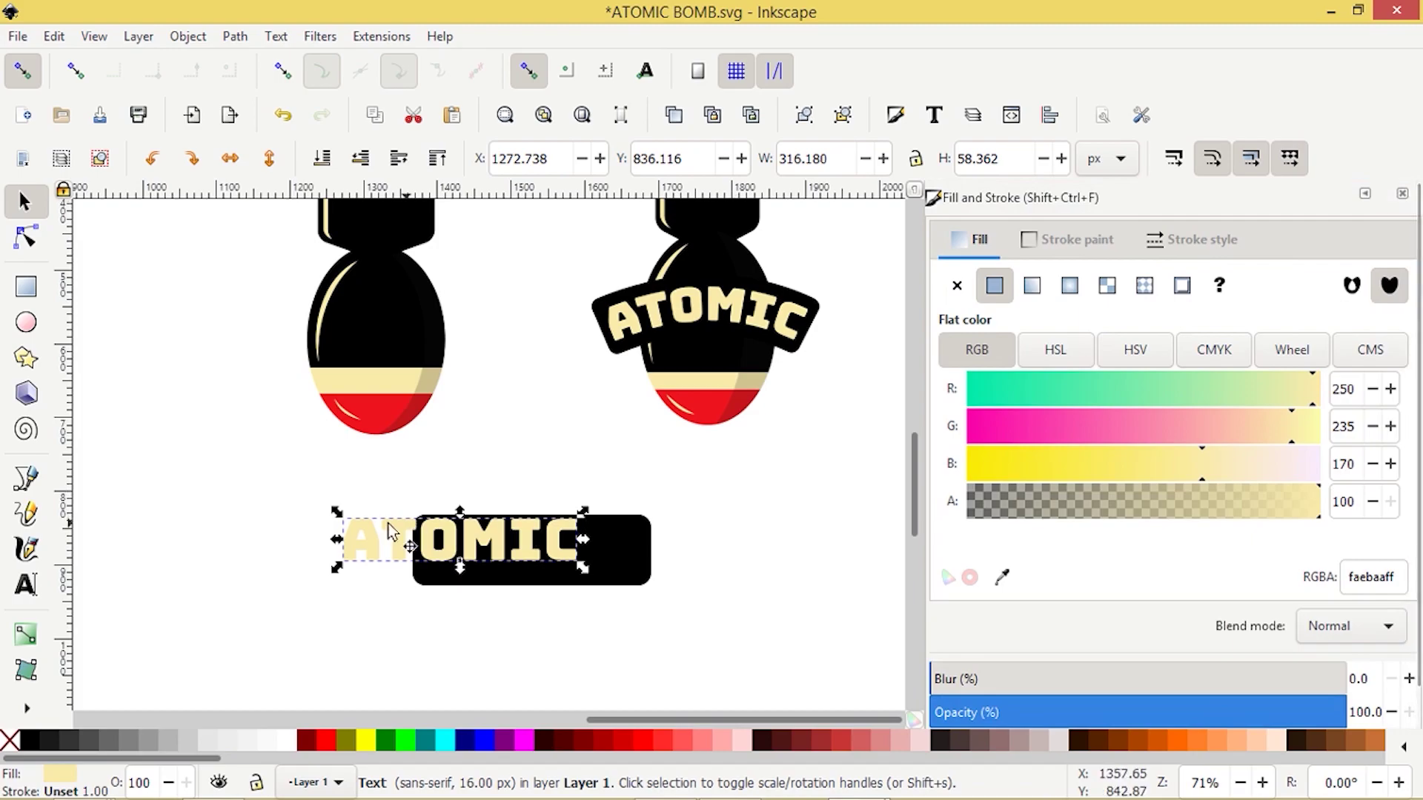
Move the ATOMIC text onto the black rectangle and widen the rectangle on both sides to about 348 px
drag(374, 546, 431, 556)
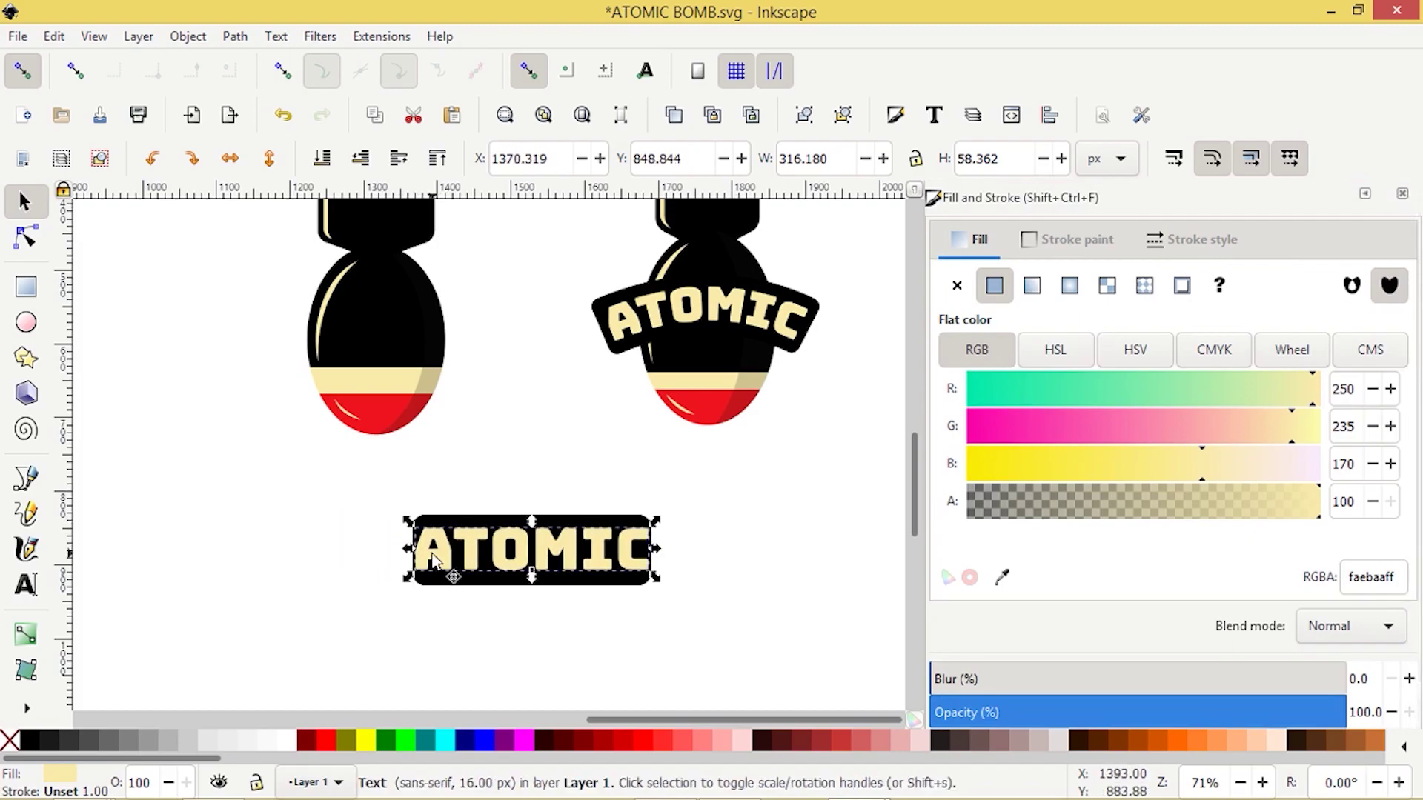
click(480, 589)
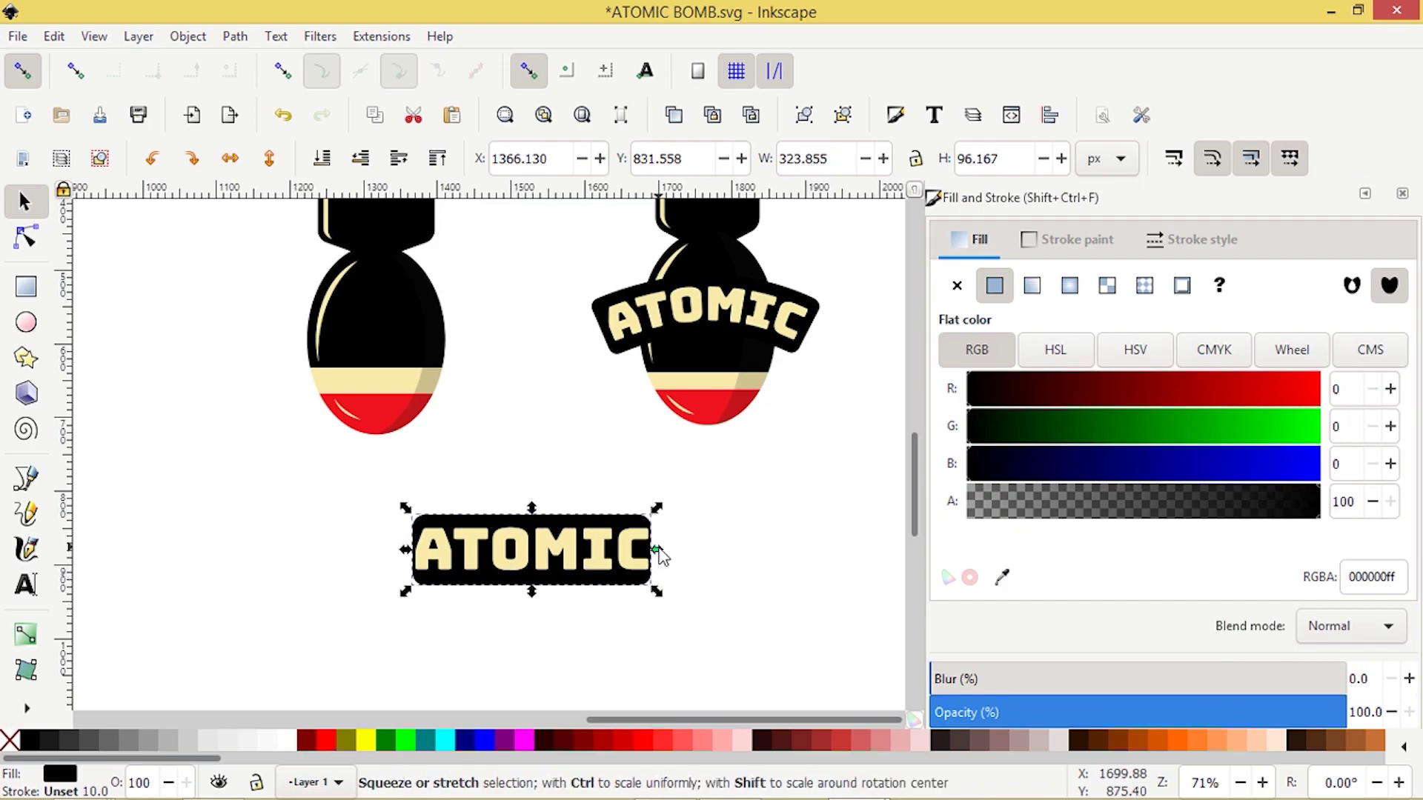
click(558, 563)
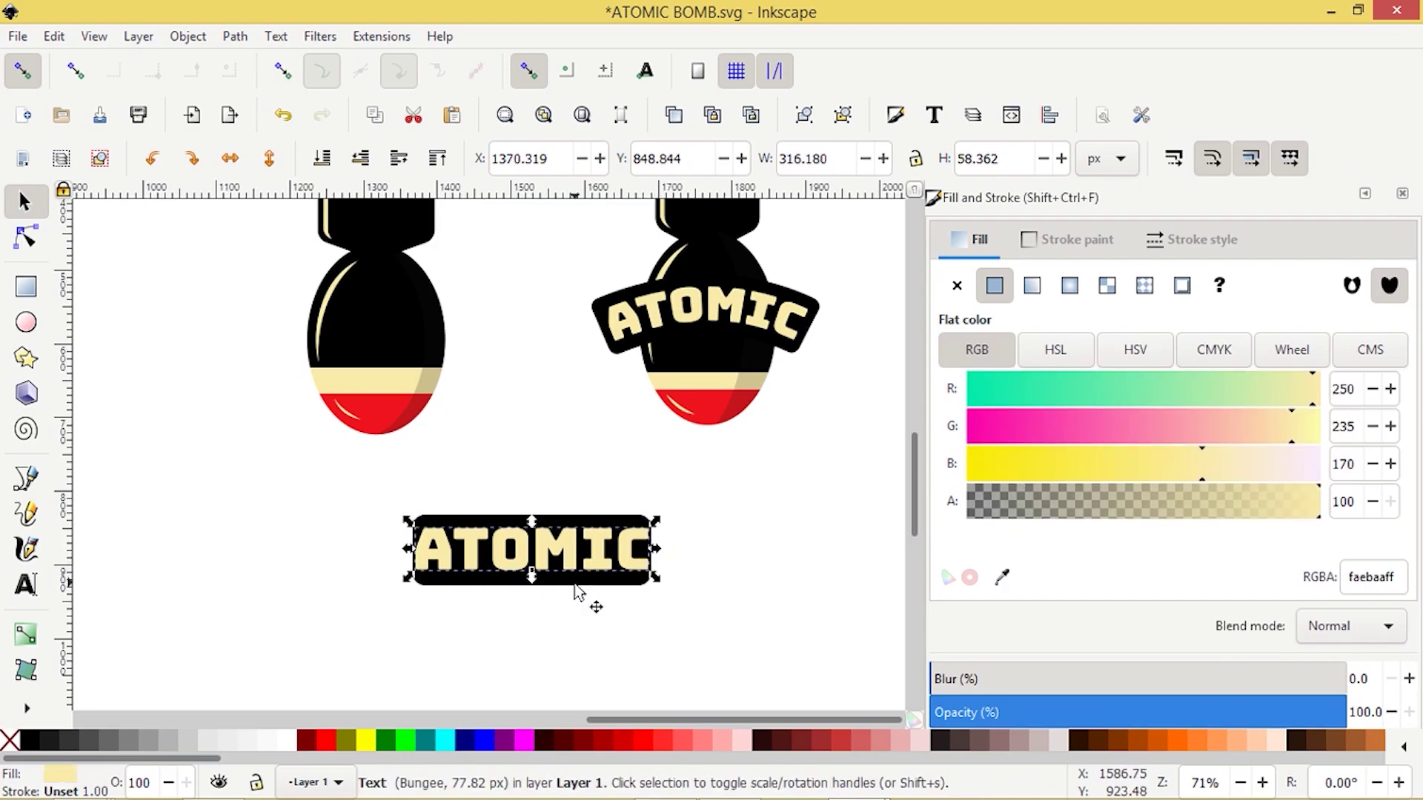
click(615, 582)
drag(659, 554, 666, 550)
drag(407, 550, 396, 551)
Center the ATOMIC text and the black rectangle on each other horizontally and vertically
drag(708, 621, 717, 619)
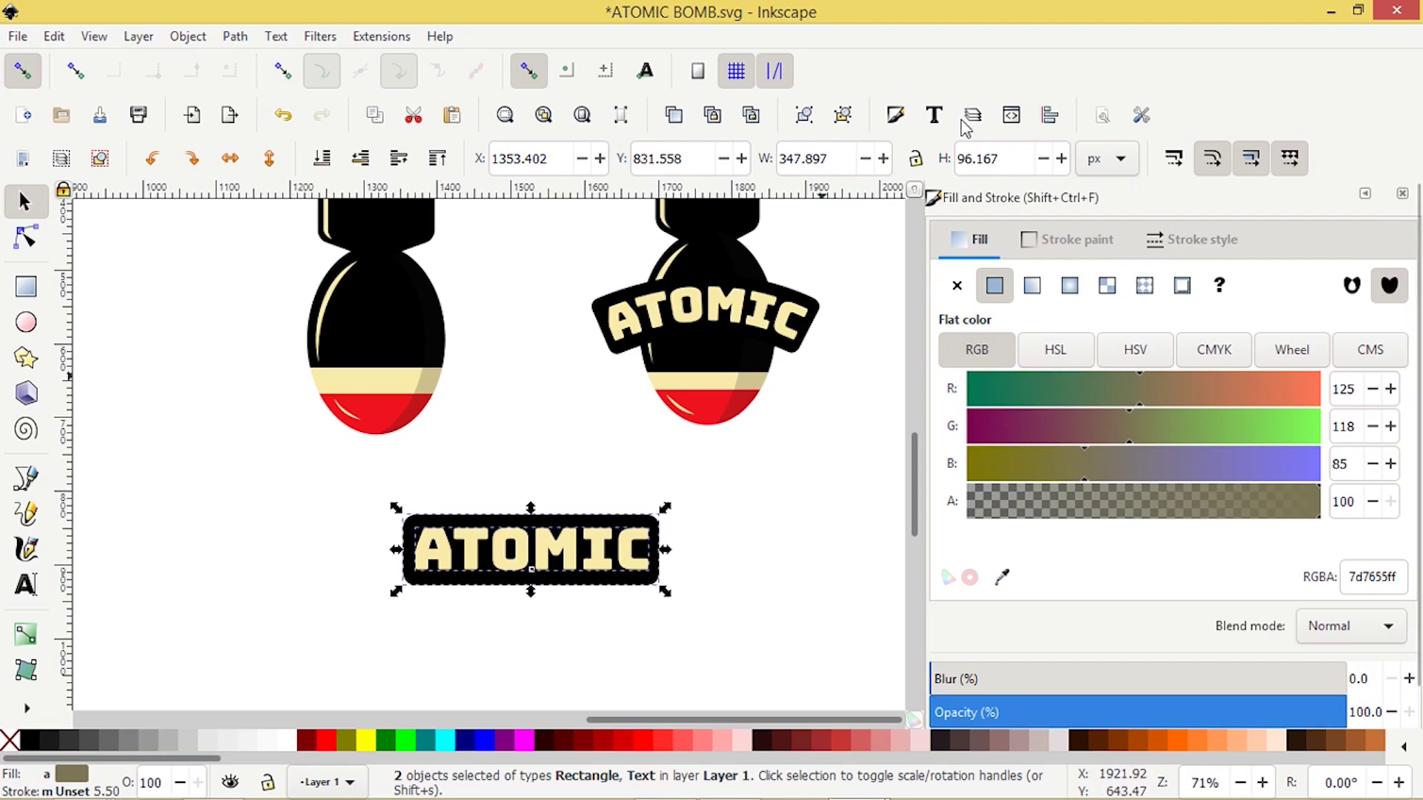
click(1051, 119)
click(1259, 322)
click(1257, 357)
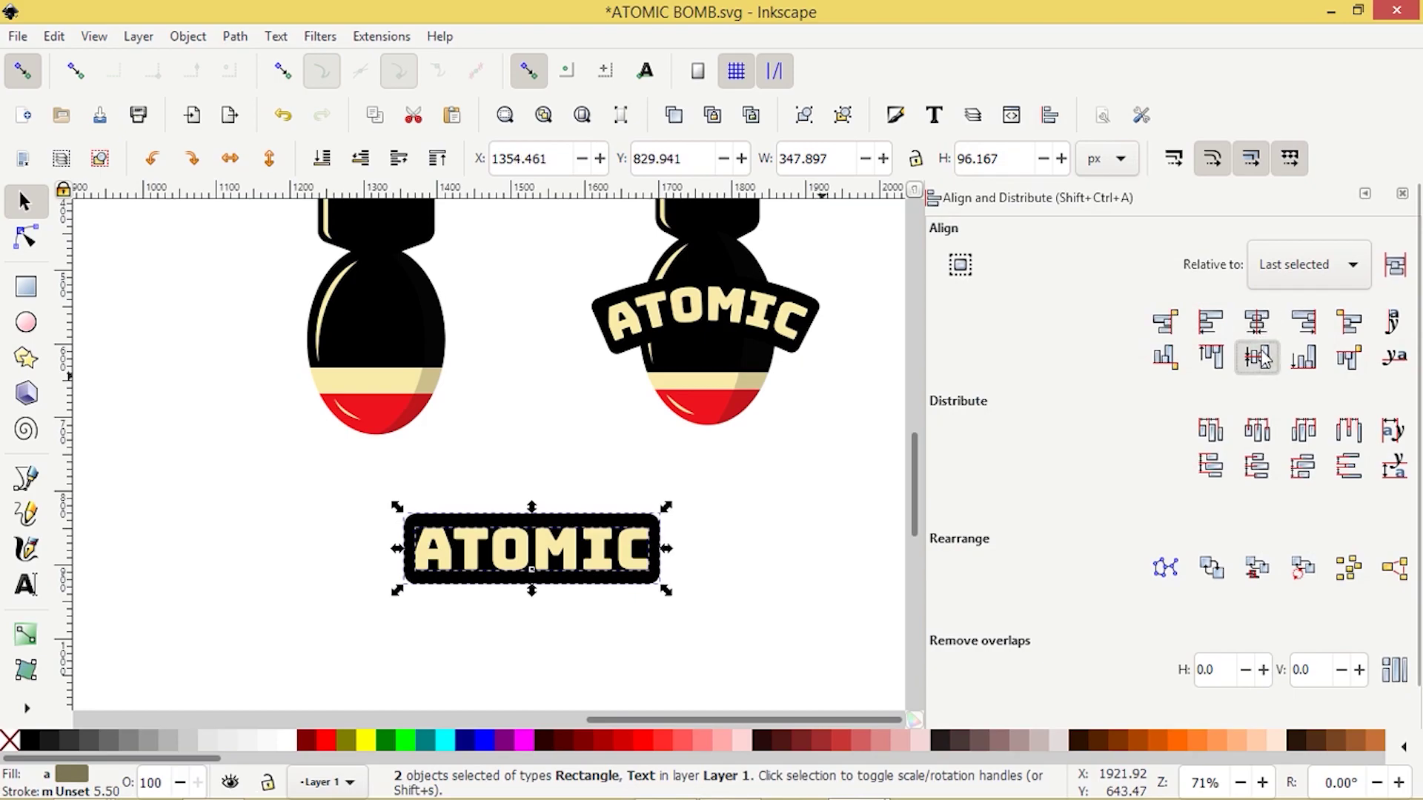
click(915, 333)
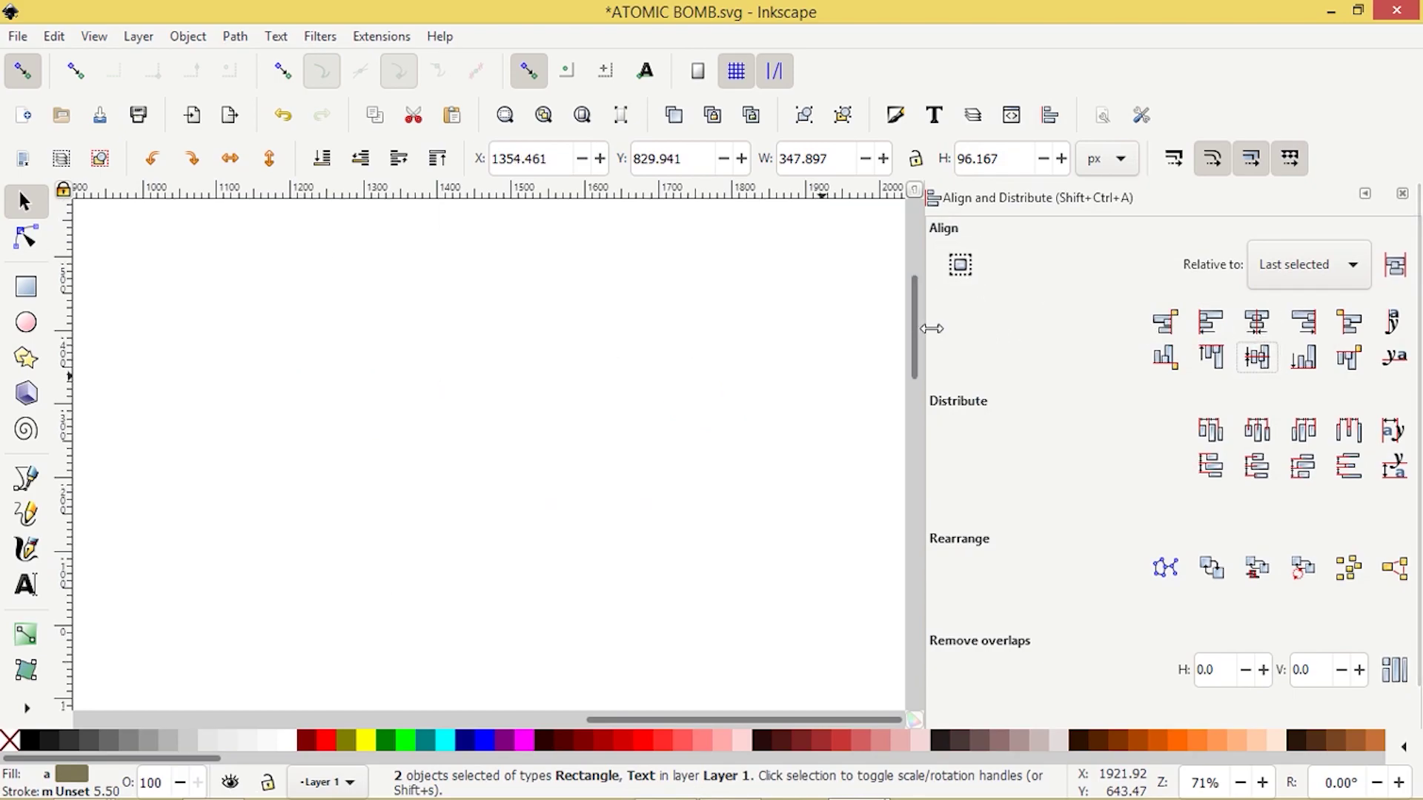
drag(927, 330, 1007, 339)
ctrl+scroll(824, 415, down, 2)
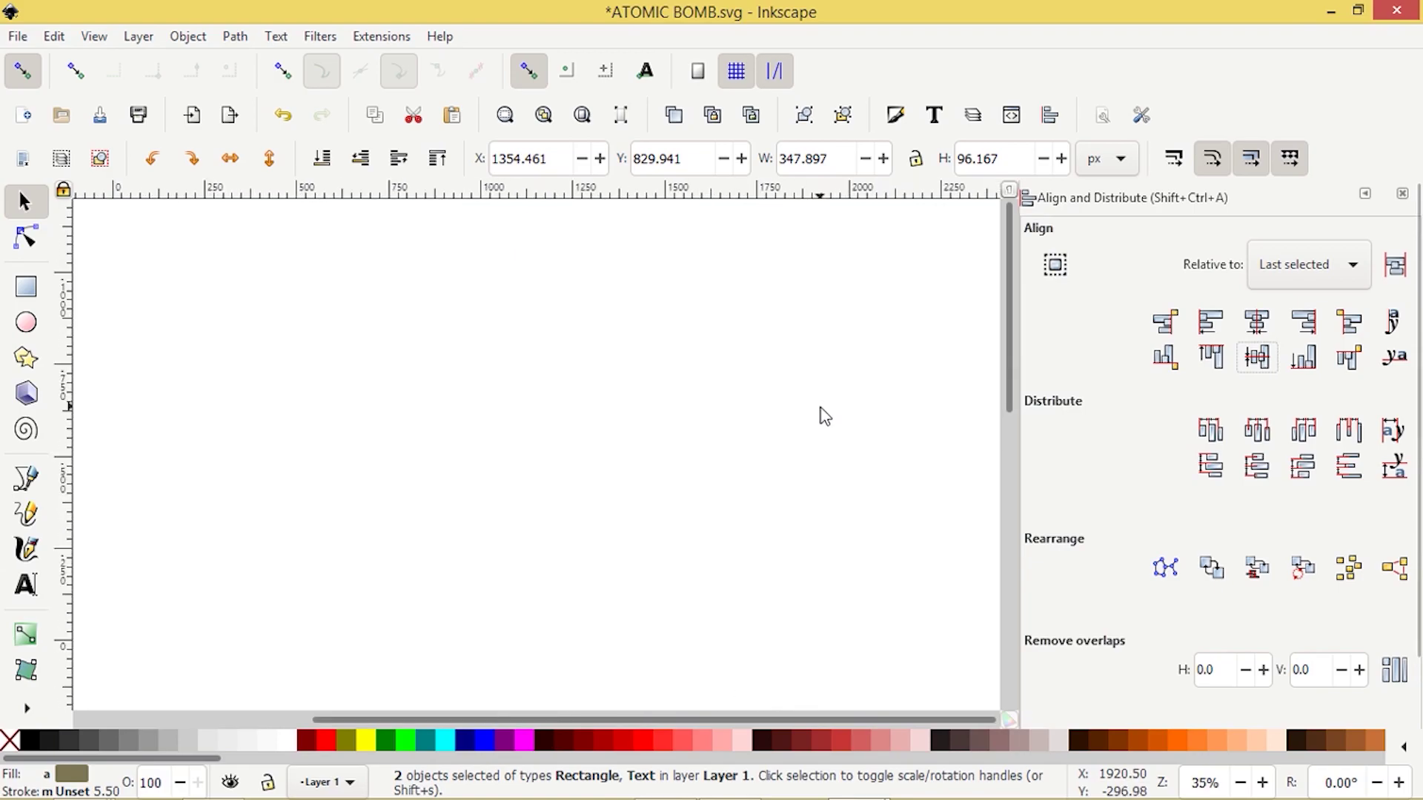
scroll(823, 414, down, 5)
ctrl+scroll(763, 619, up, 2)
scroll(912, 495, up, 3)
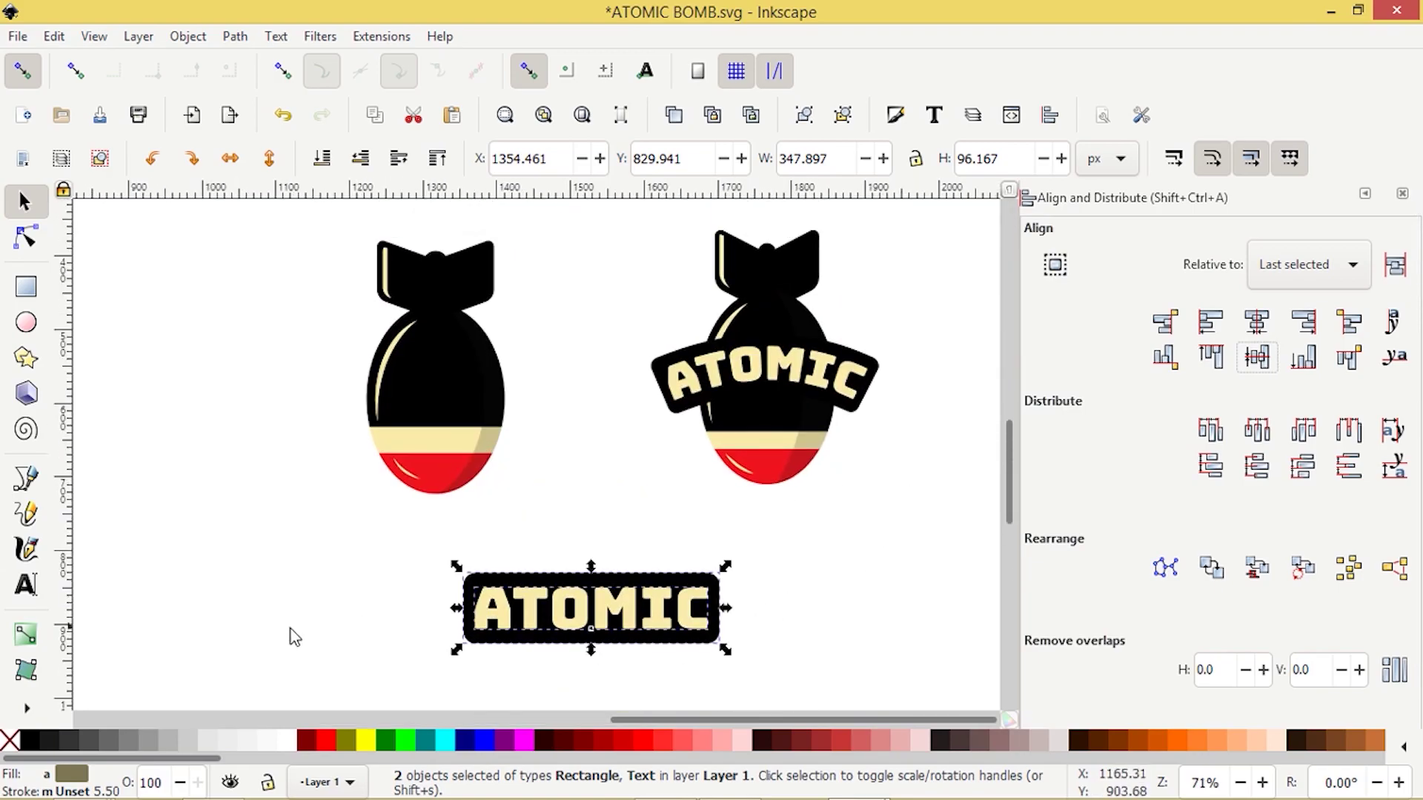
click(360, 604)
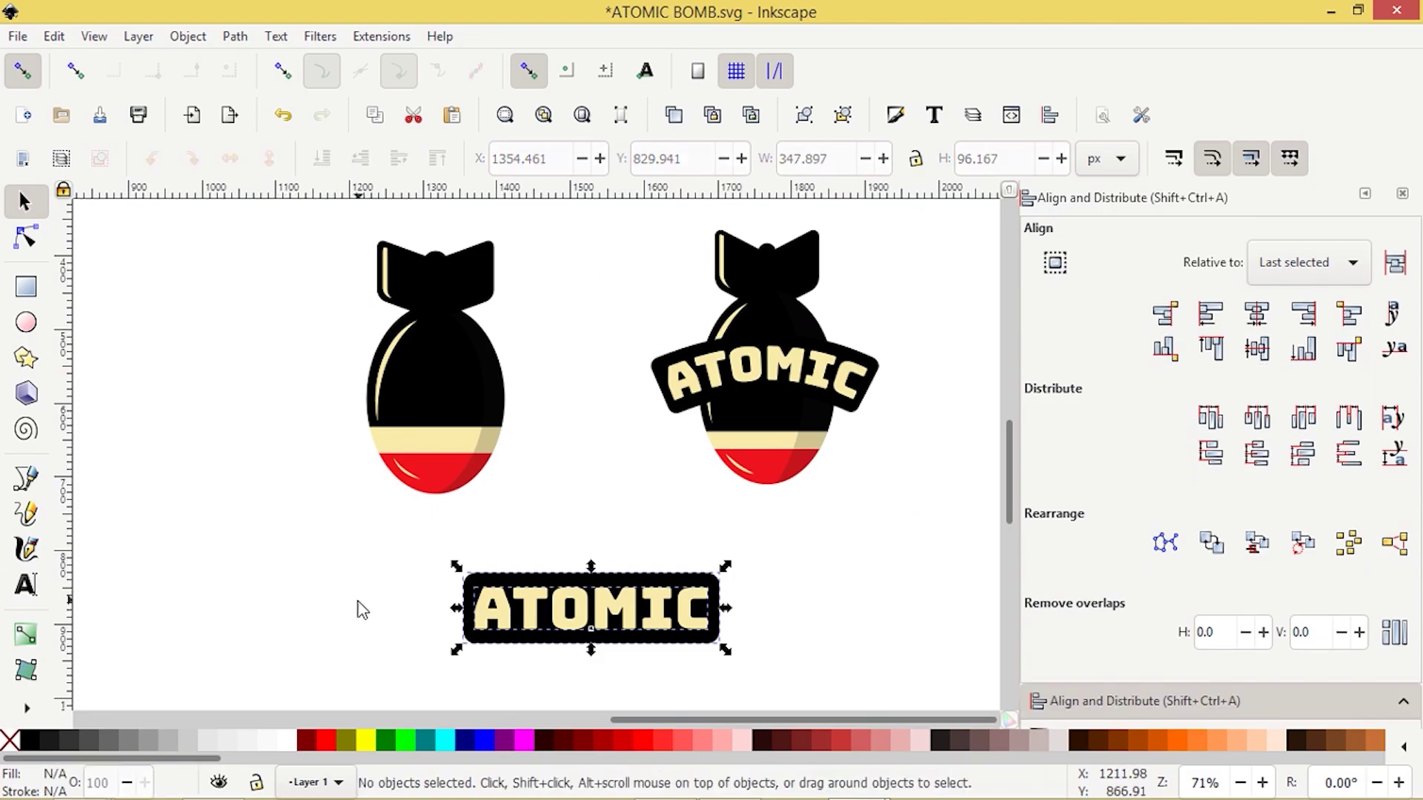
Convert the ATOMIC text to one united path and group it with the black rectangle
click(501, 619)
click(243, 38)
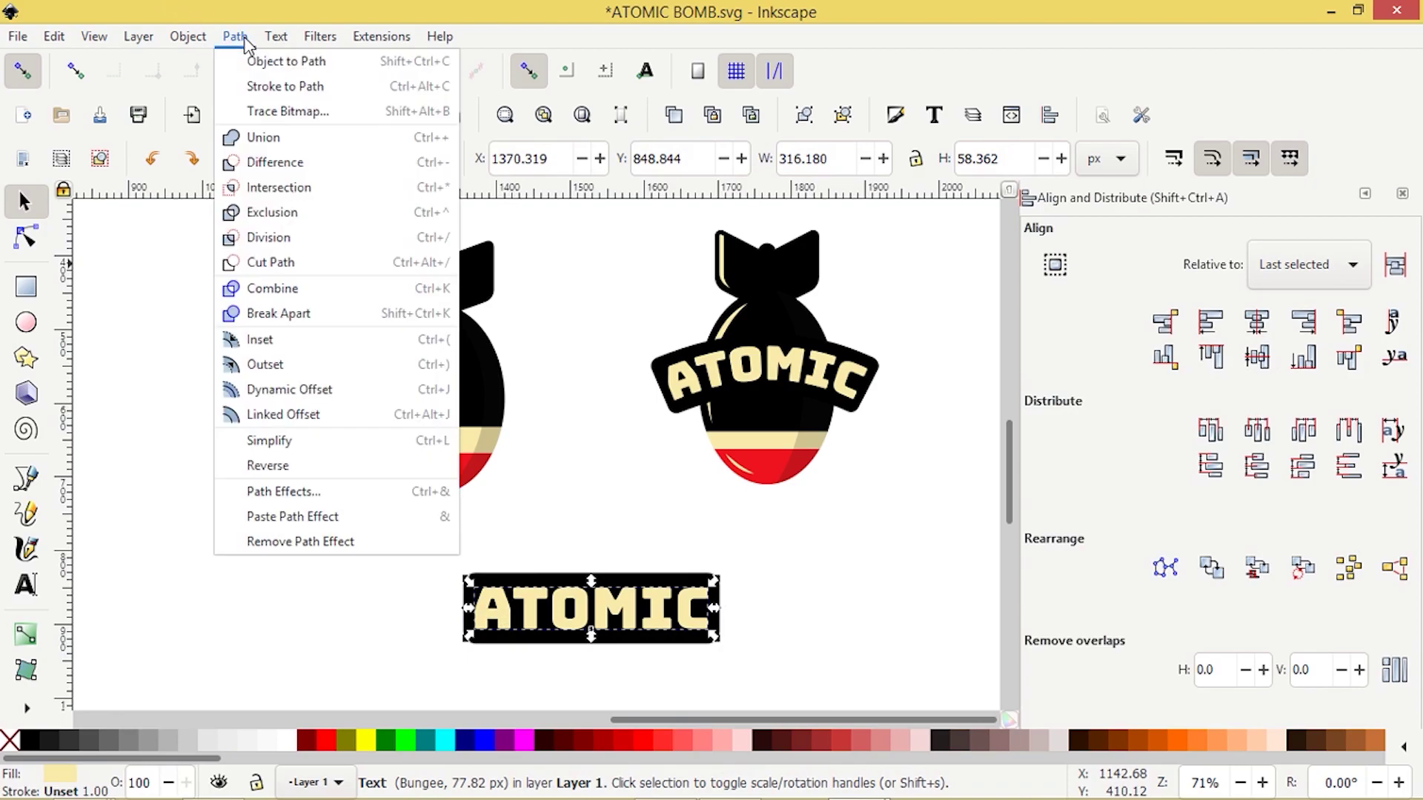
click(264, 61)
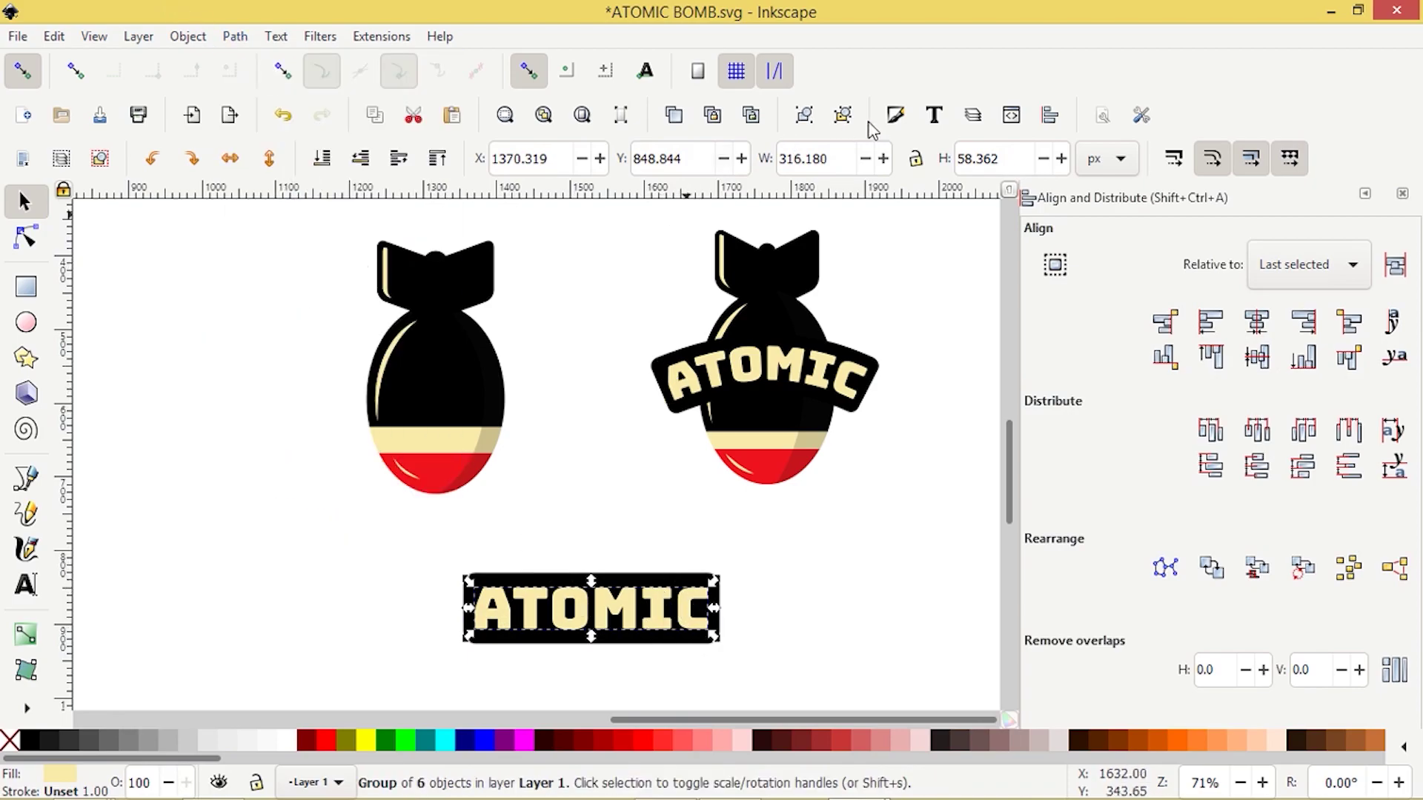
click(844, 117)
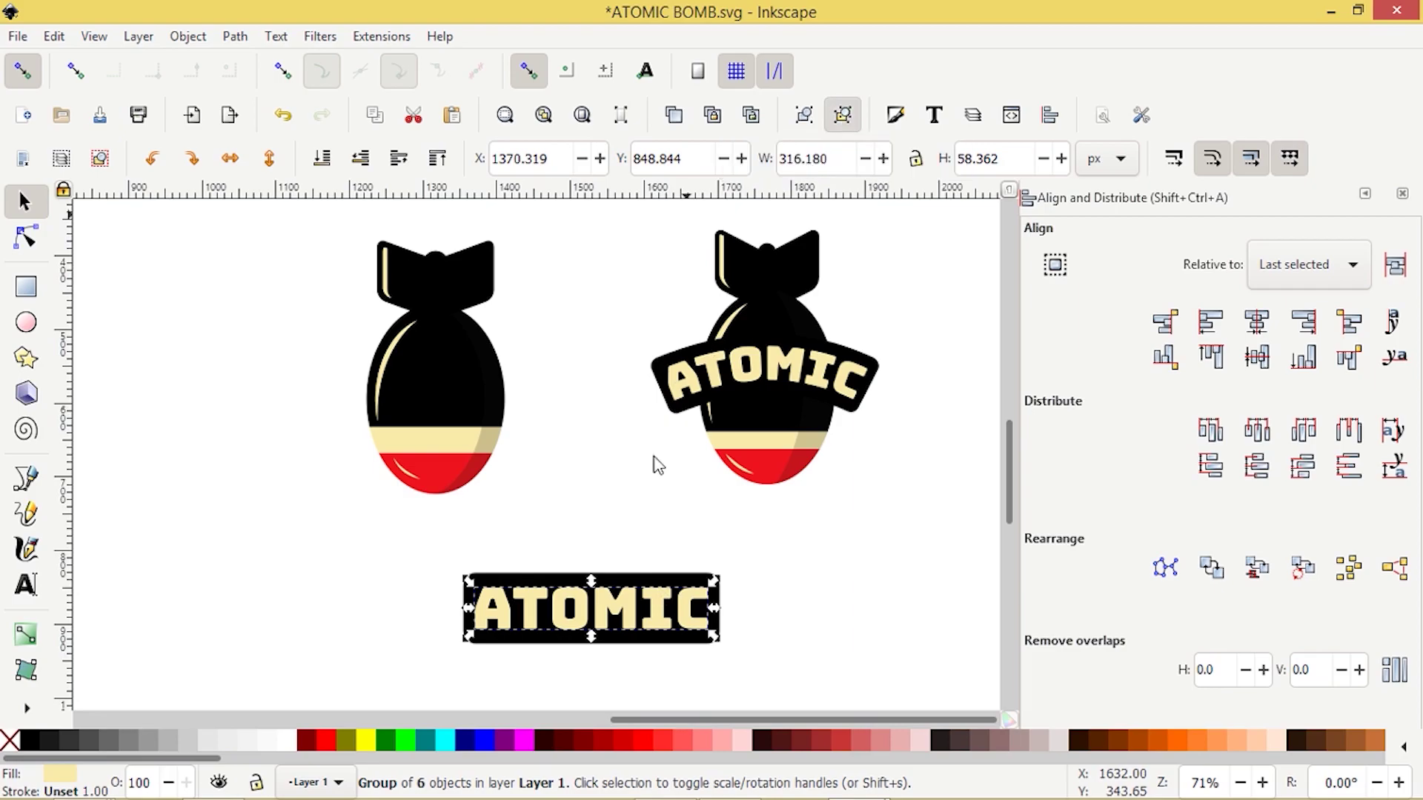
scroll(692, 619, down, 3)
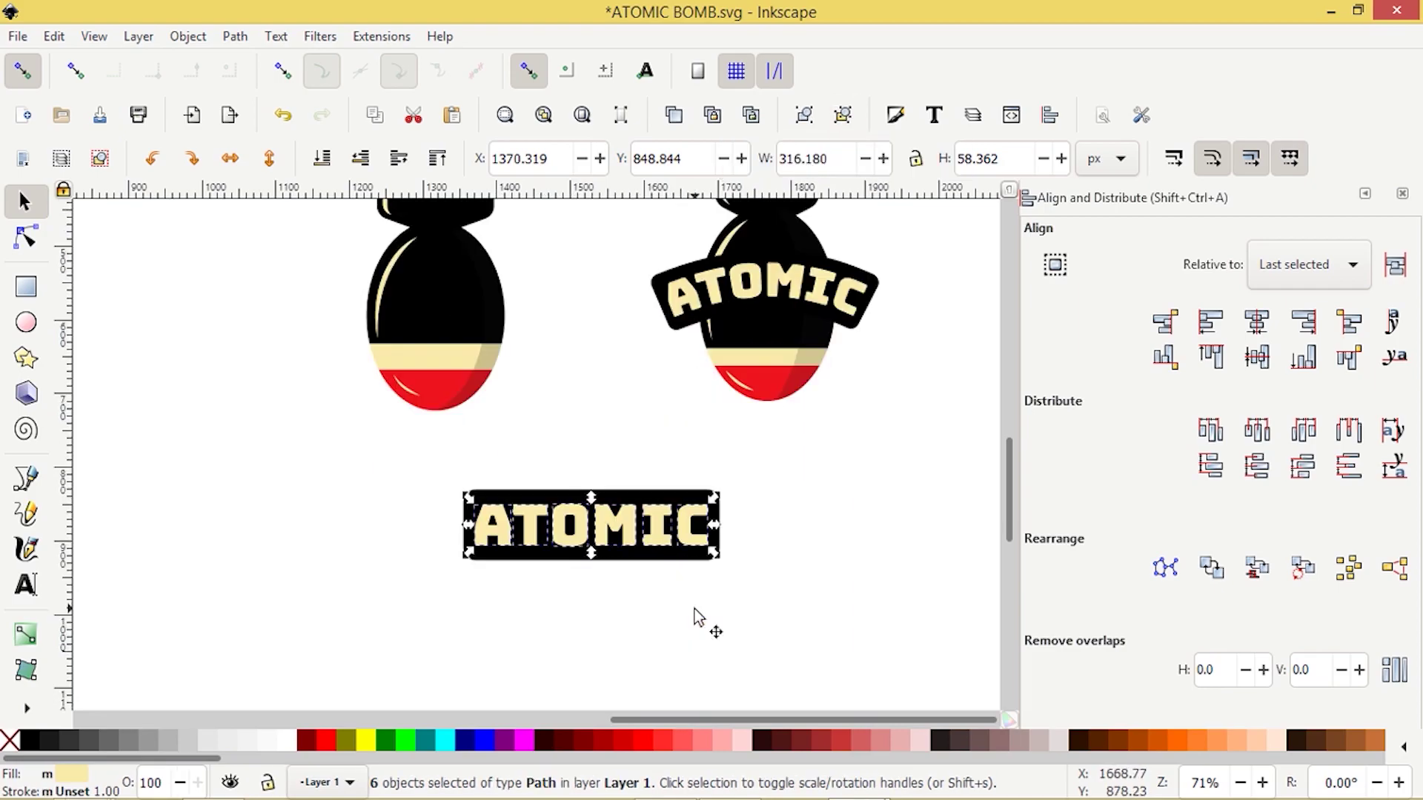
click(239, 39)
click(256, 137)
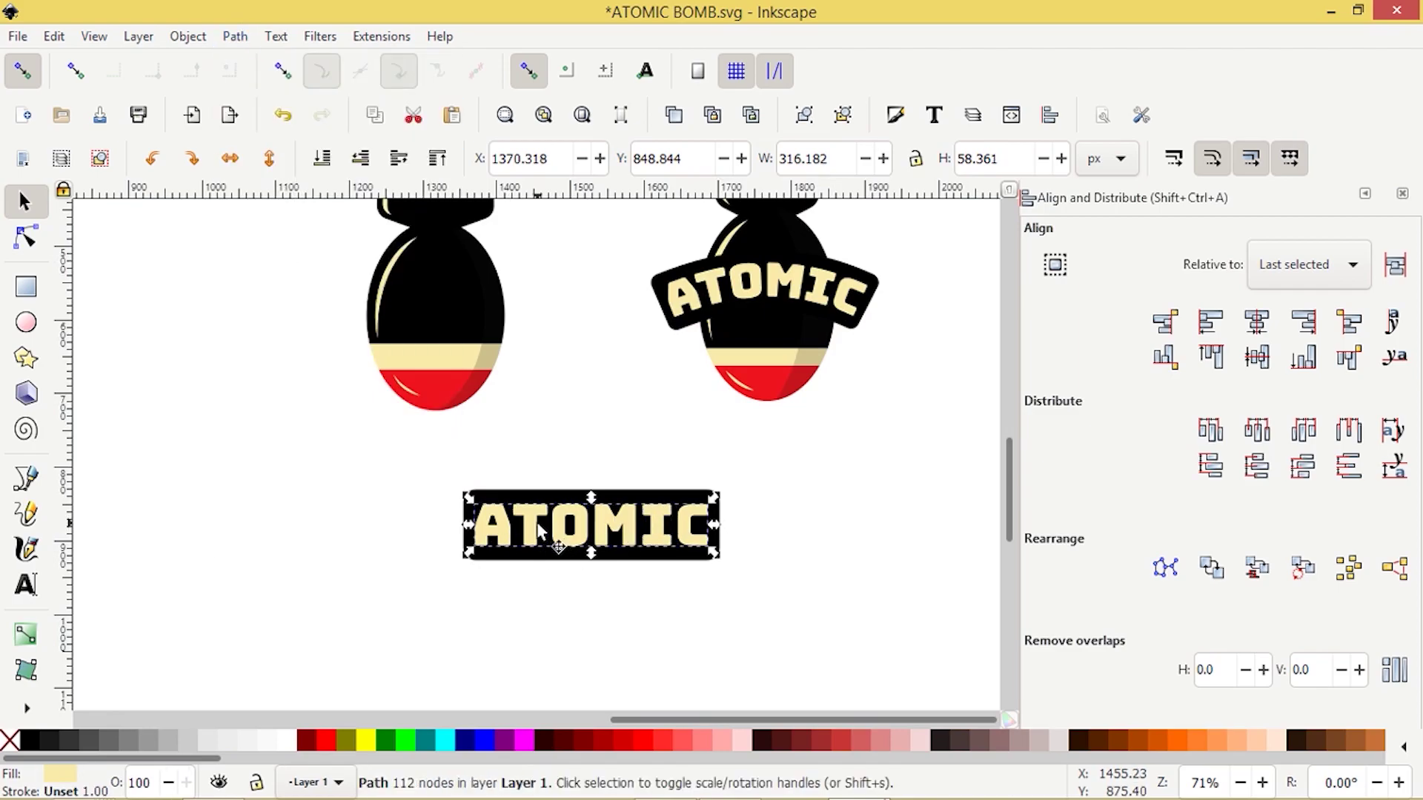
drag(400, 463, 767, 599)
click(805, 116)
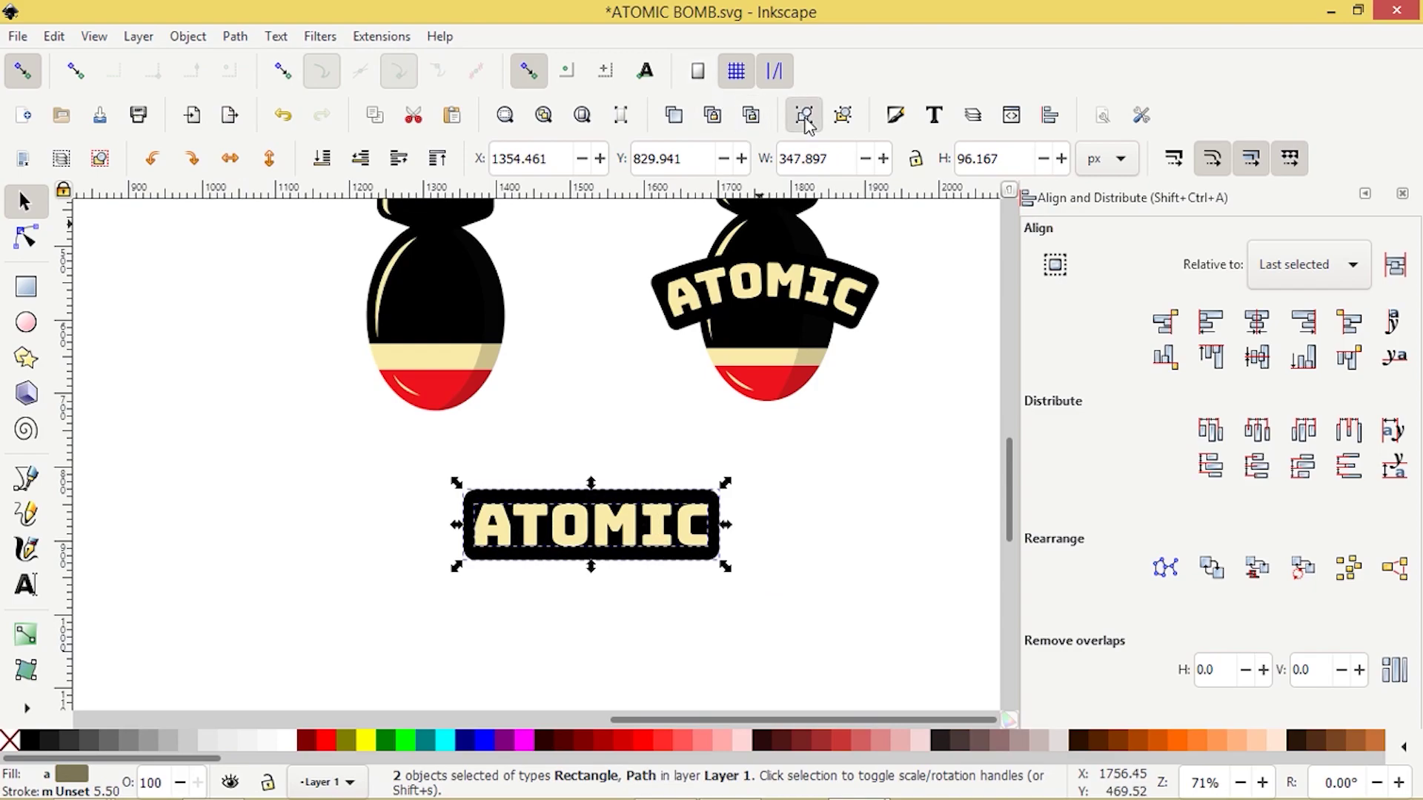
Apply a Bend path effect to the grouped ATOMIC banner and pull the middle of its bend path upward into an arc
click(234, 35)
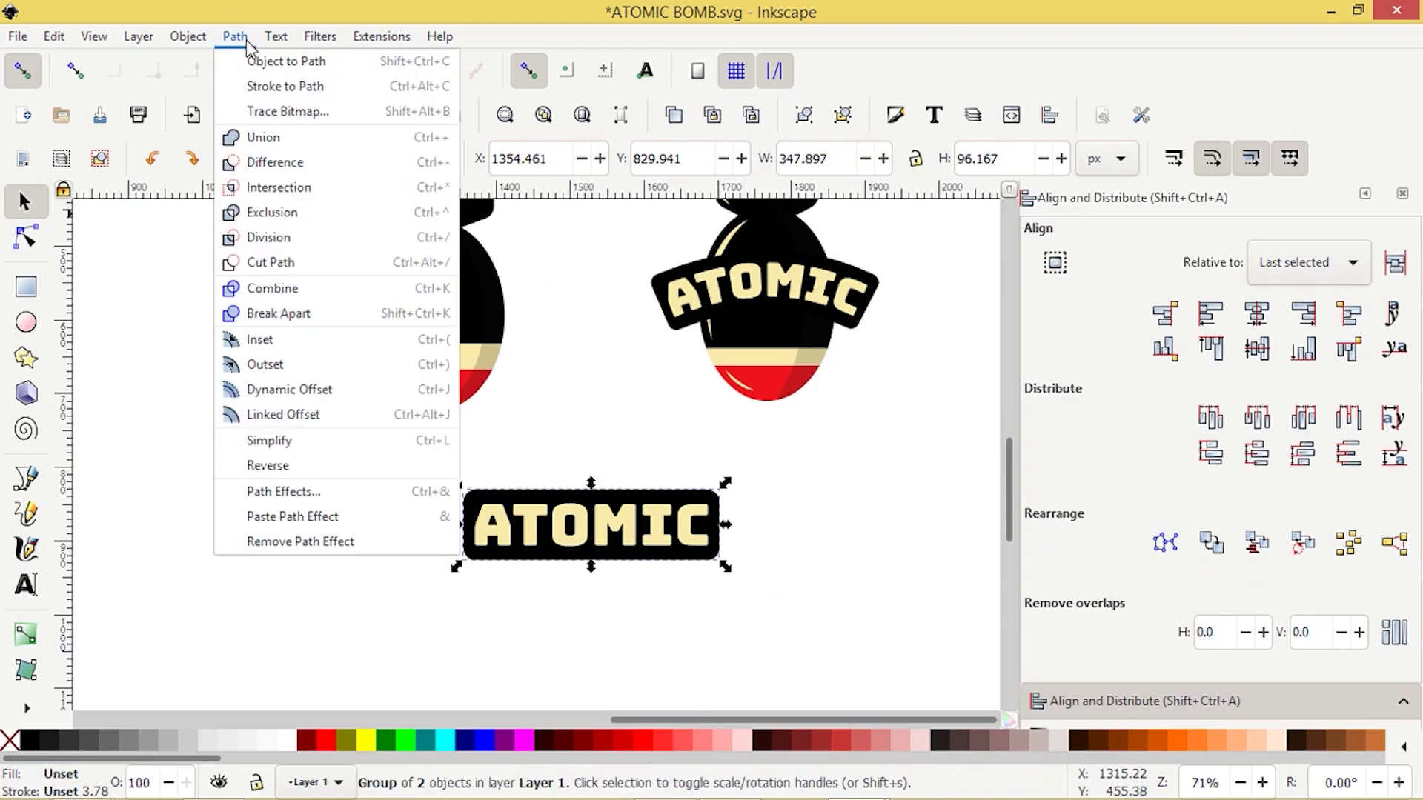
click(286, 493)
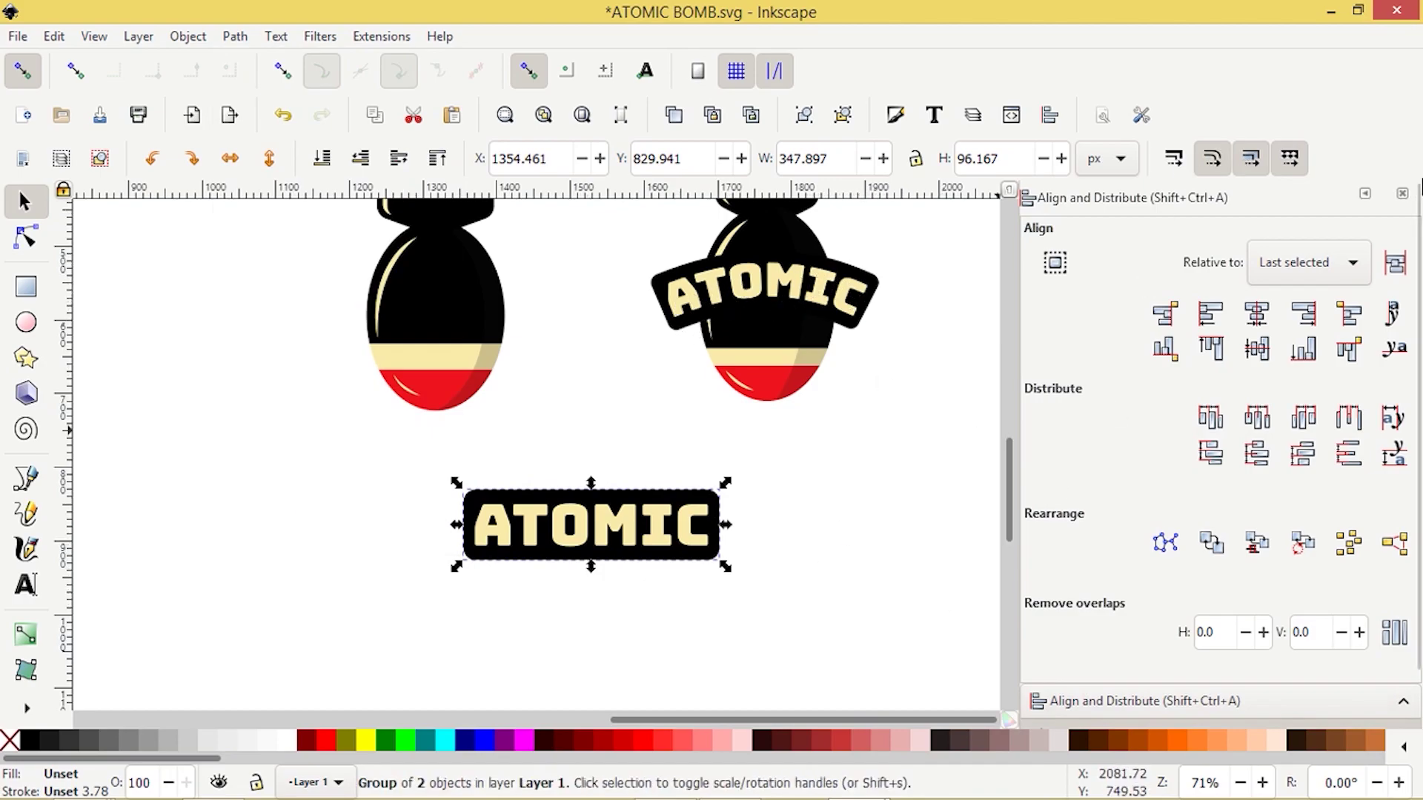
click(1403, 194)
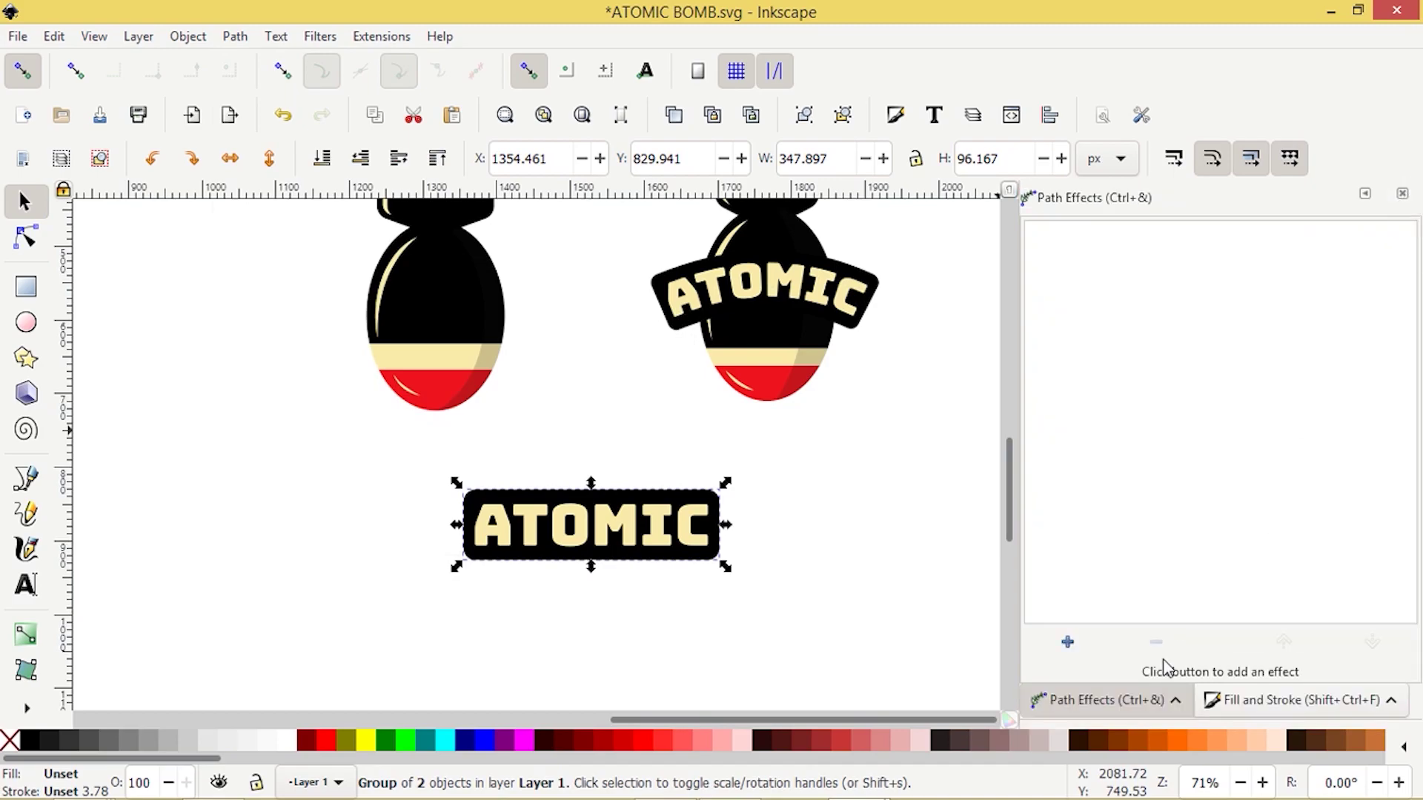
click(1068, 643)
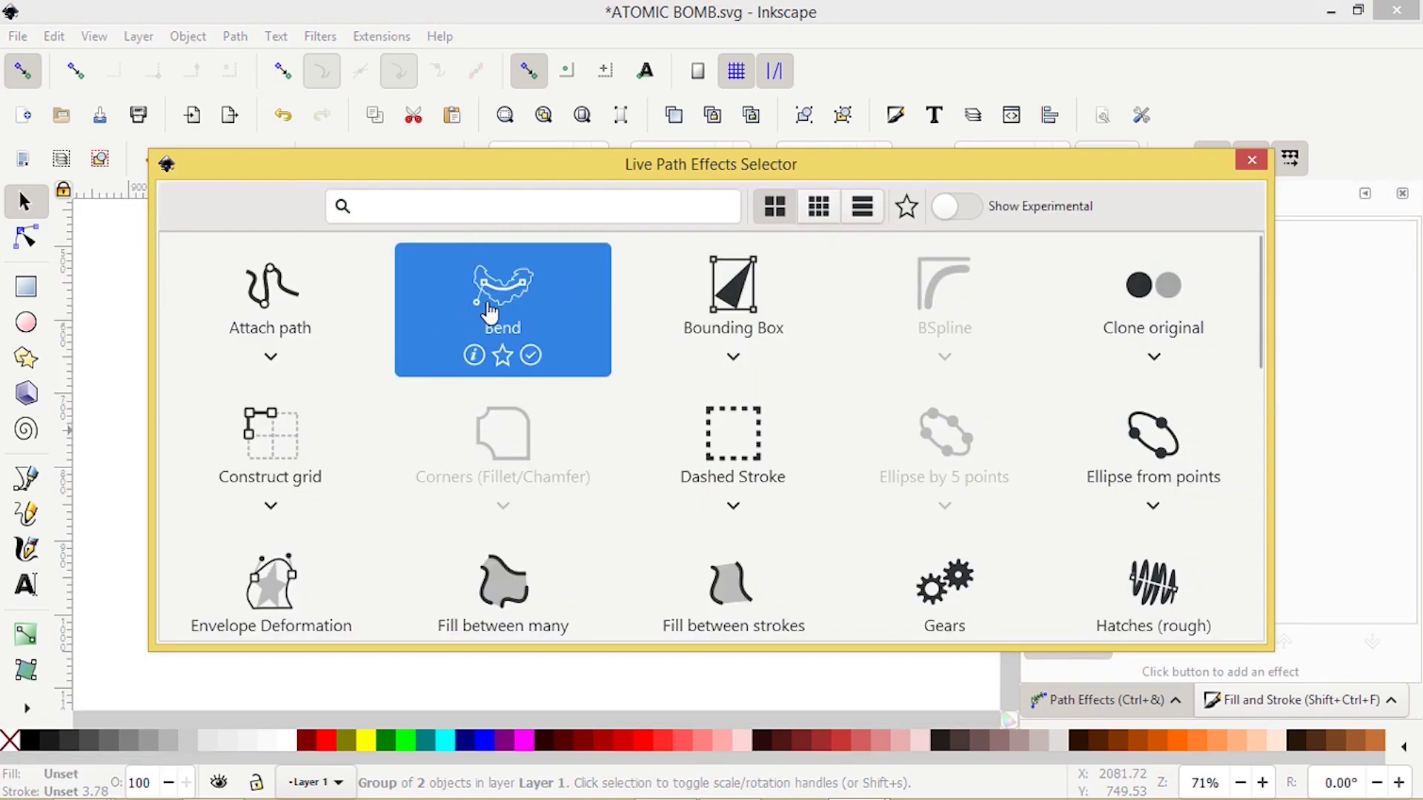
click(489, 311)
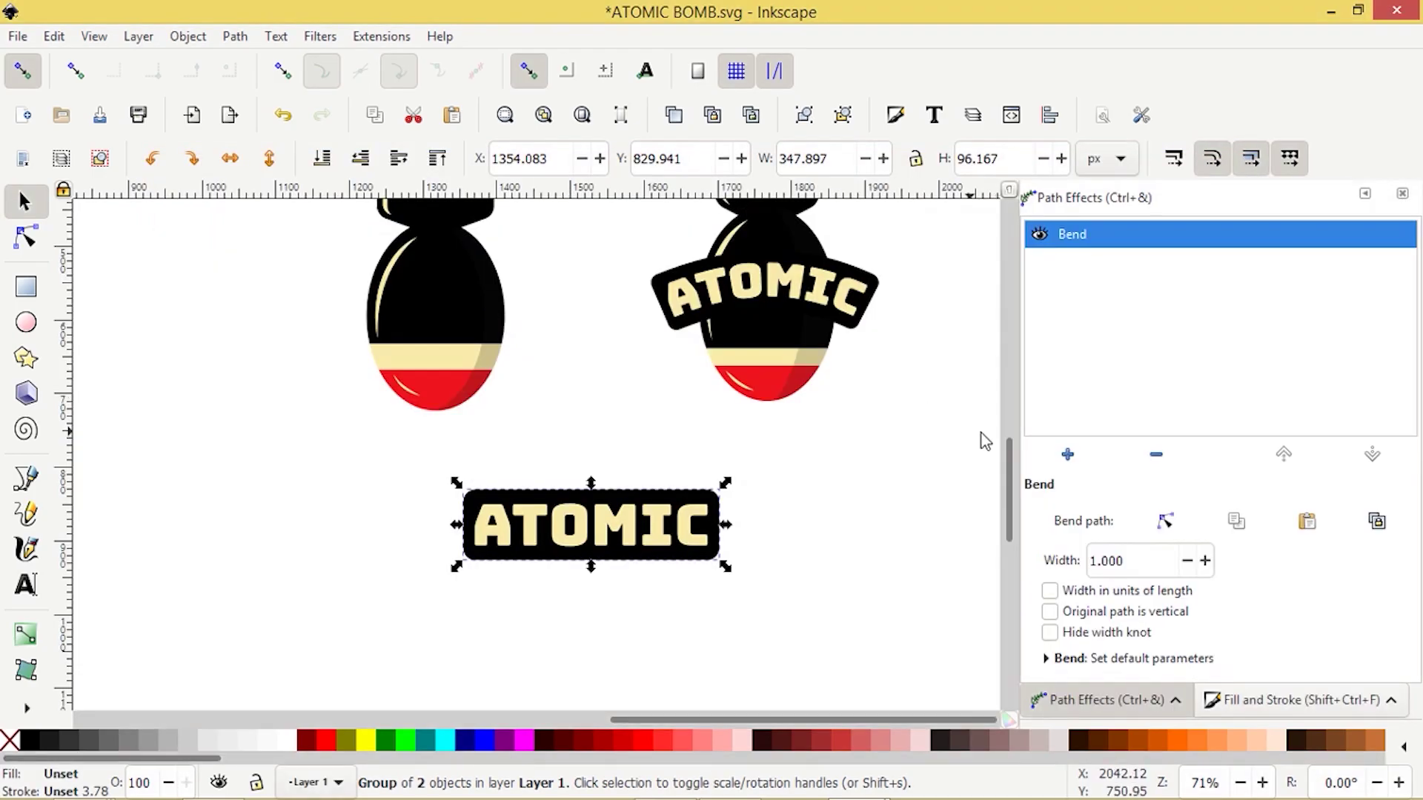
click(1164, 523)
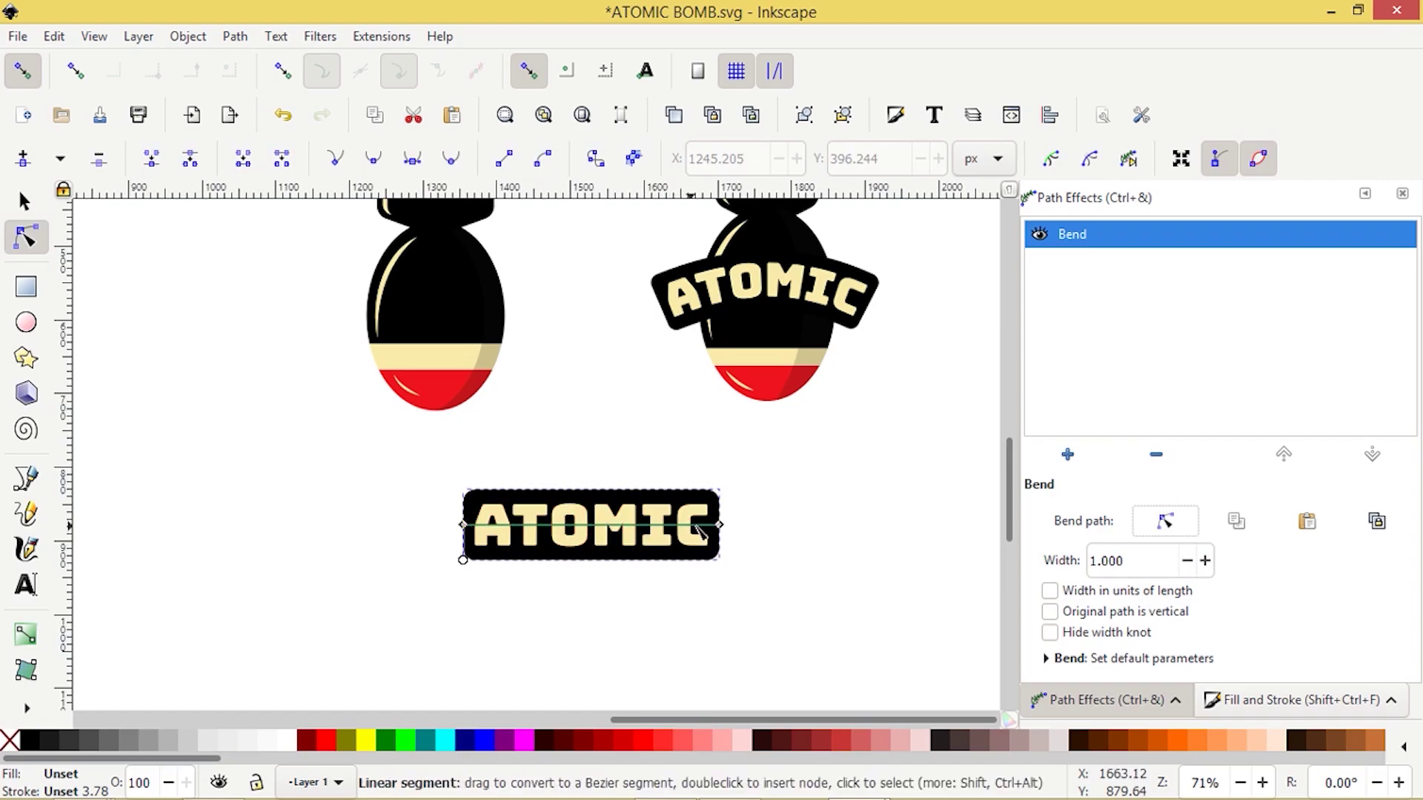
drag(599, 524, 595, 495)
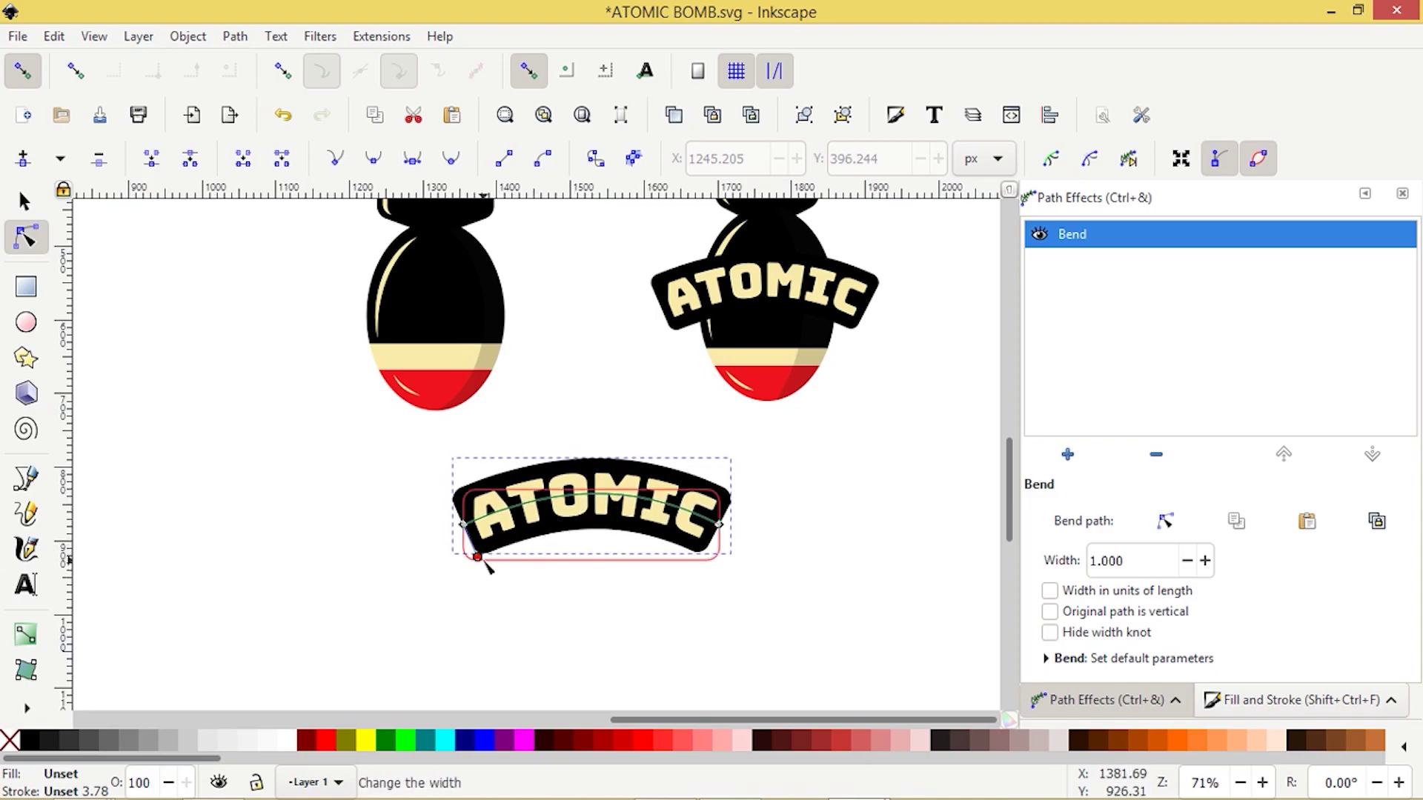
scroll(486, 561, up, 2)
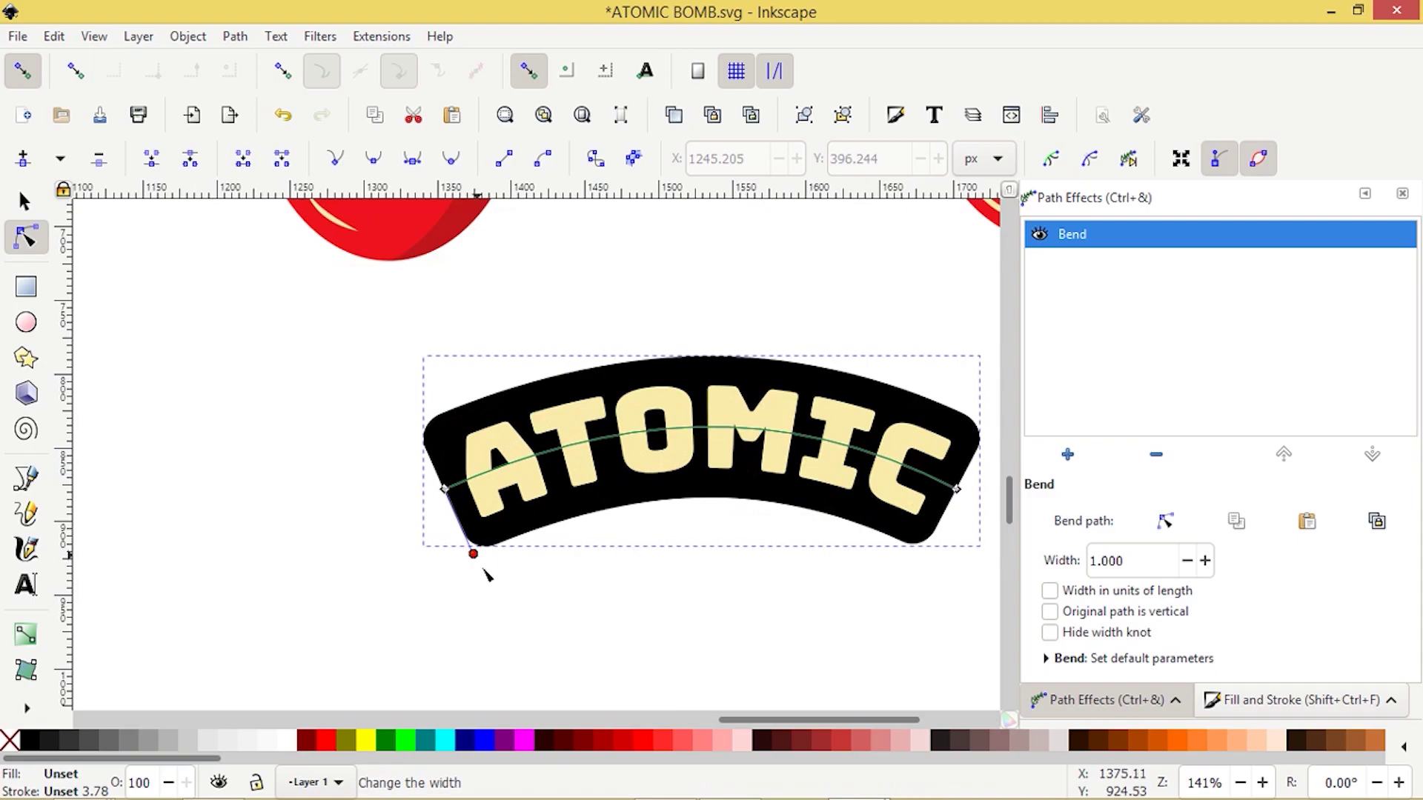
drag(492, 591, 508, 617)
key(ctrl+z)
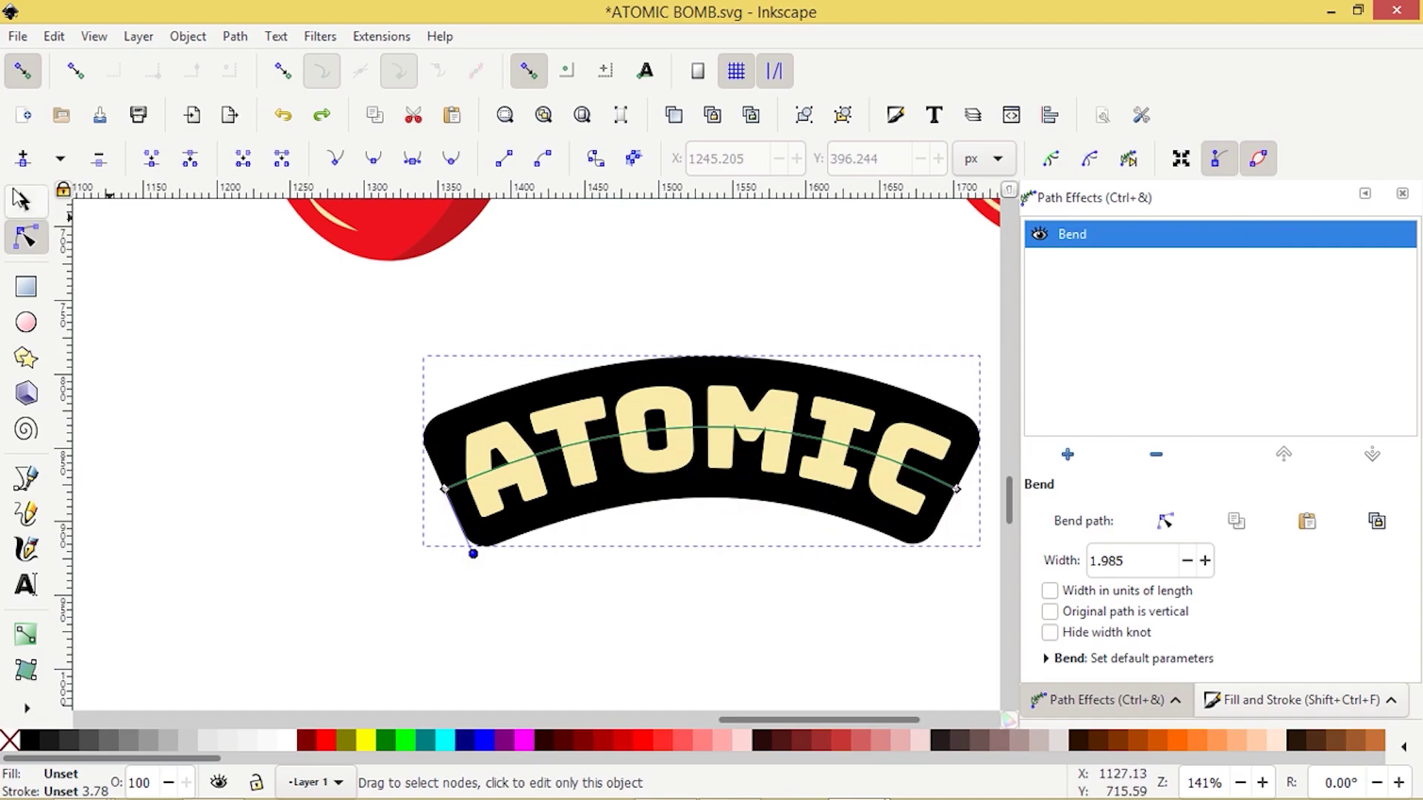
Convert the bent ATOMIC banner to plain paths and close the path effects settings
click(21, 200)
click(234, 36)
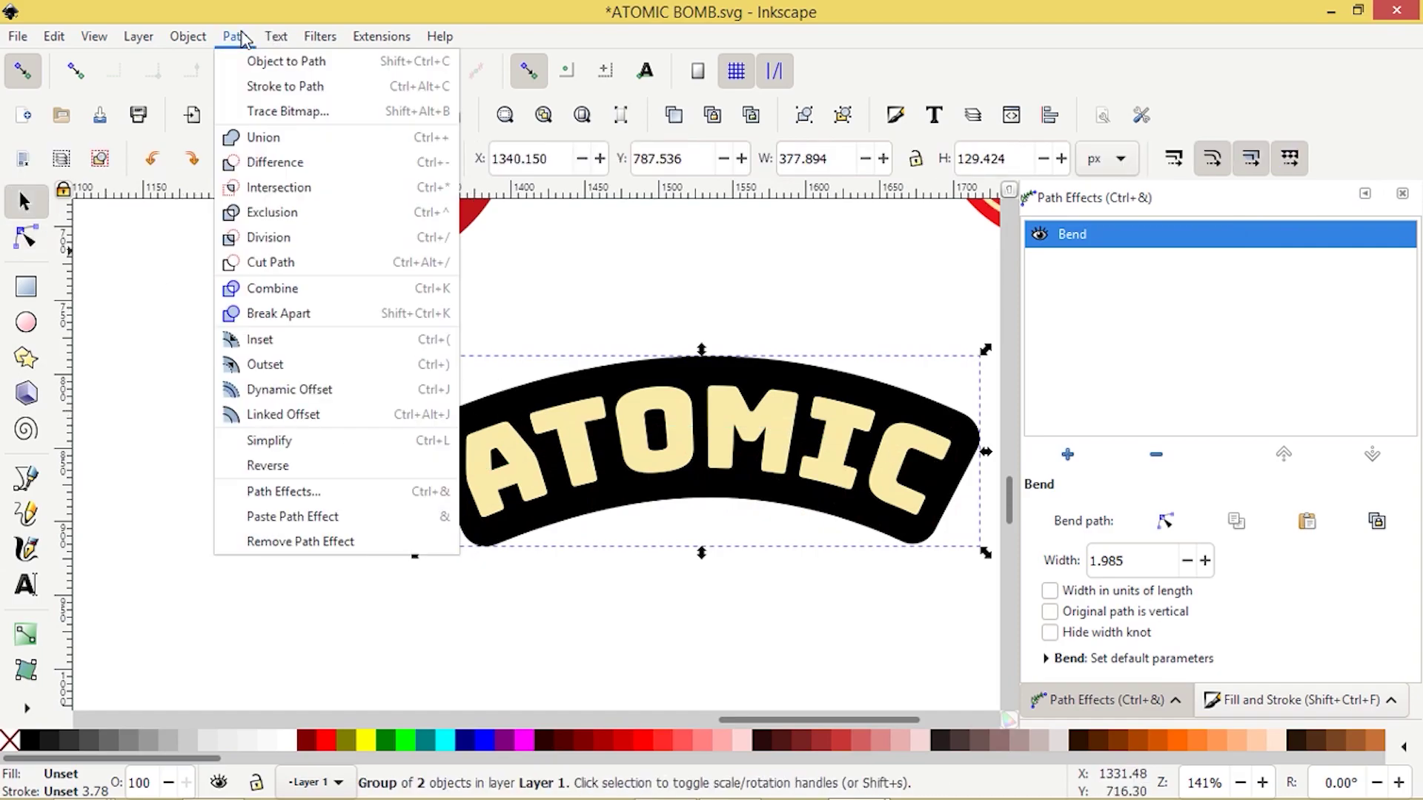
click(270, 61)
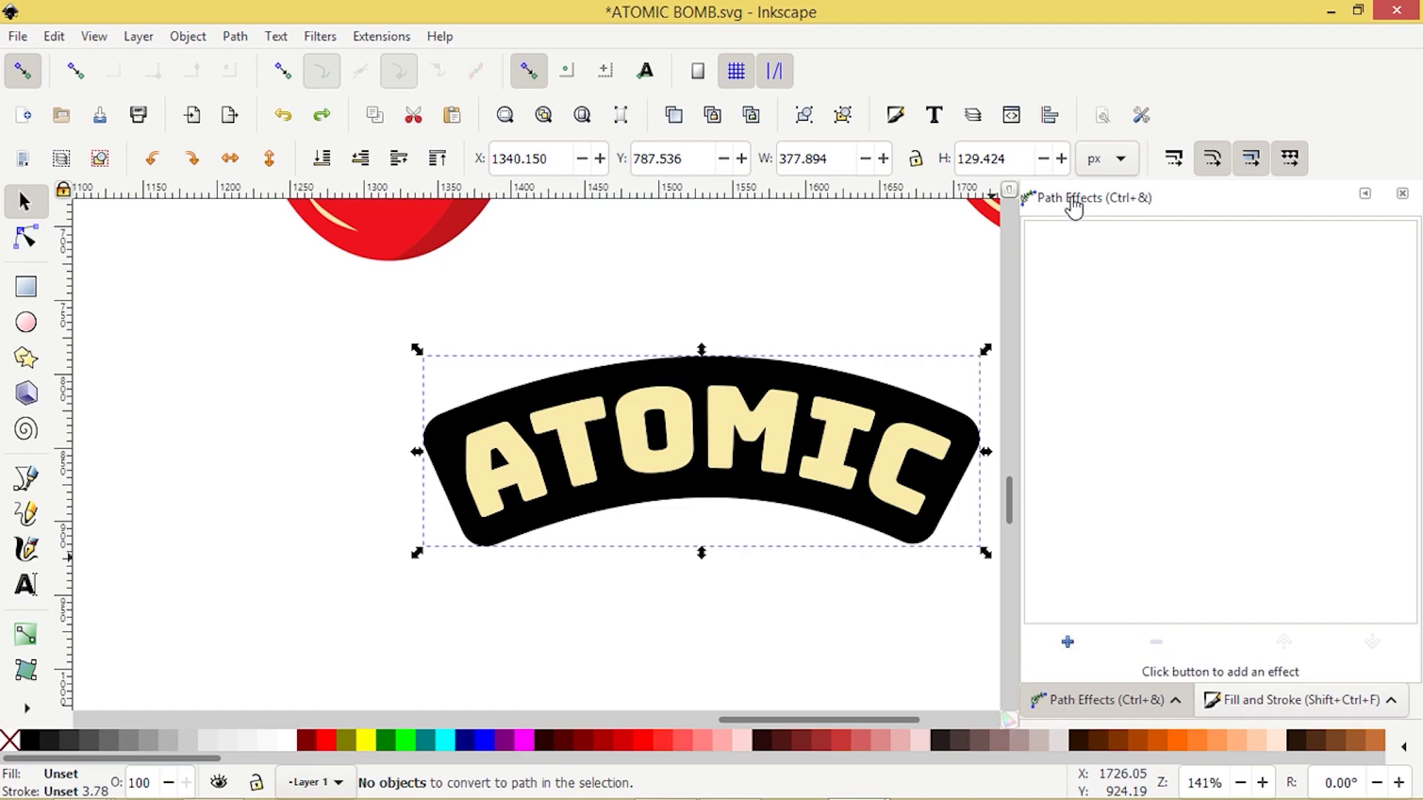
click(1403, 197)
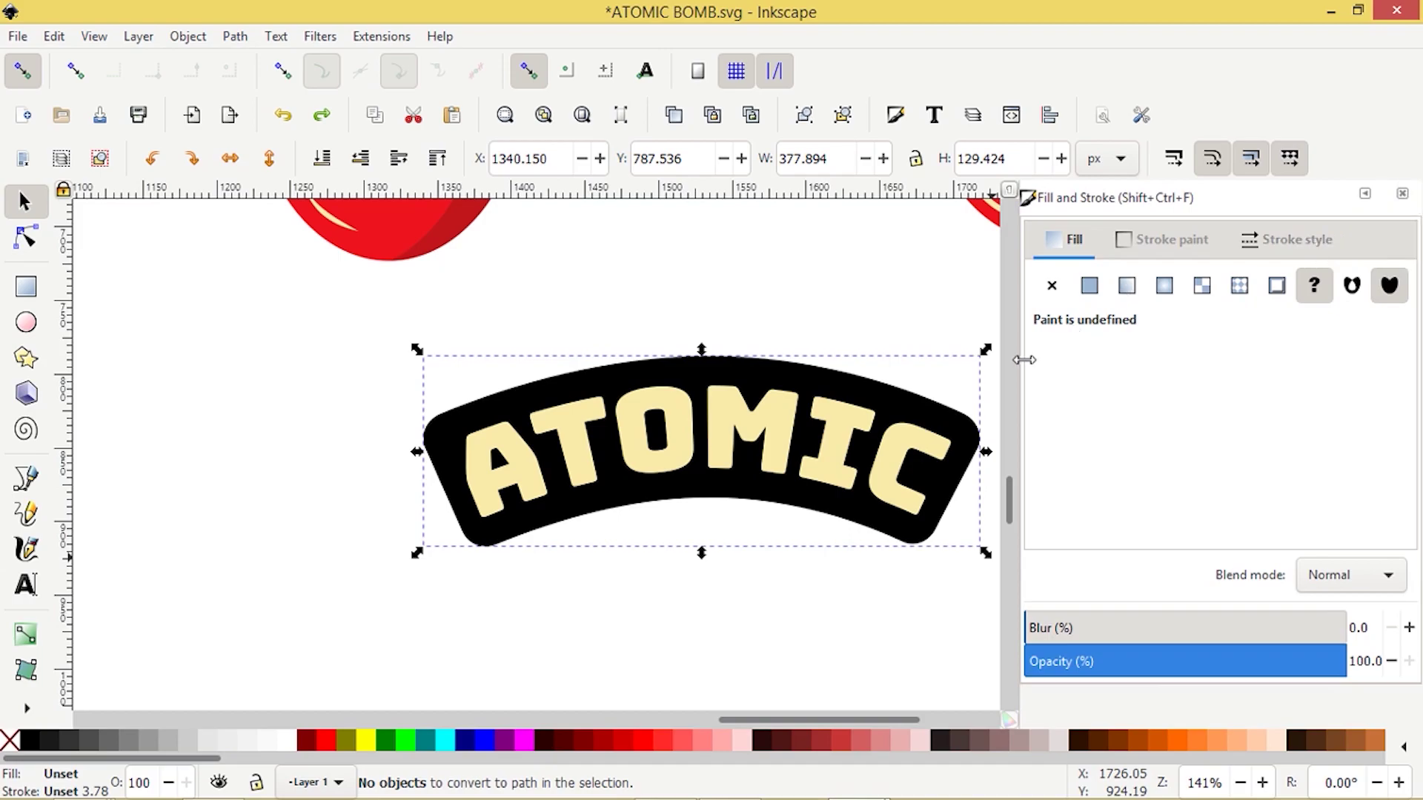
Shrink the ATOMIC banner proportionally to about 268 px wide and place it over the bomb body
ctrl+scroll(380, 476, down, 2)
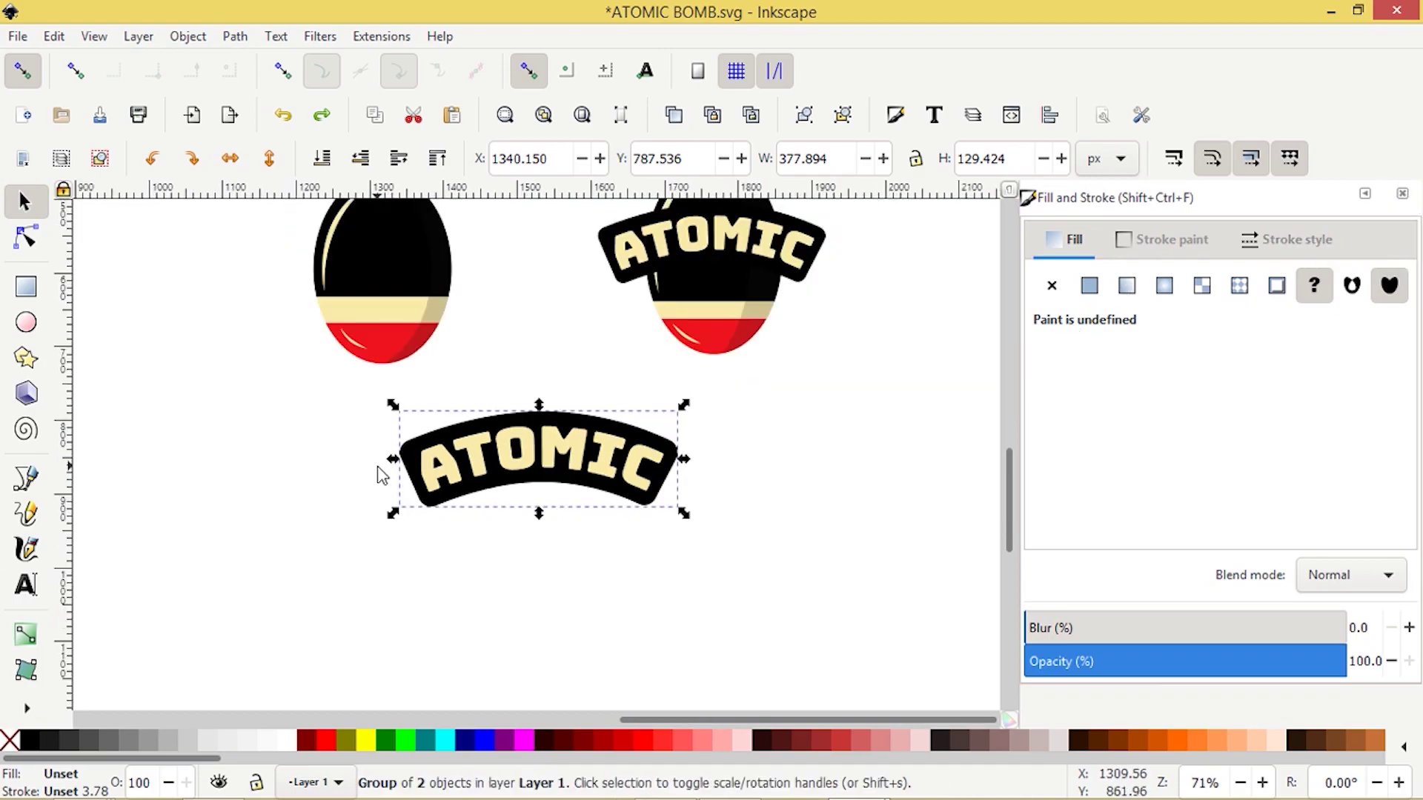
scroll(380, 475, up, 1)
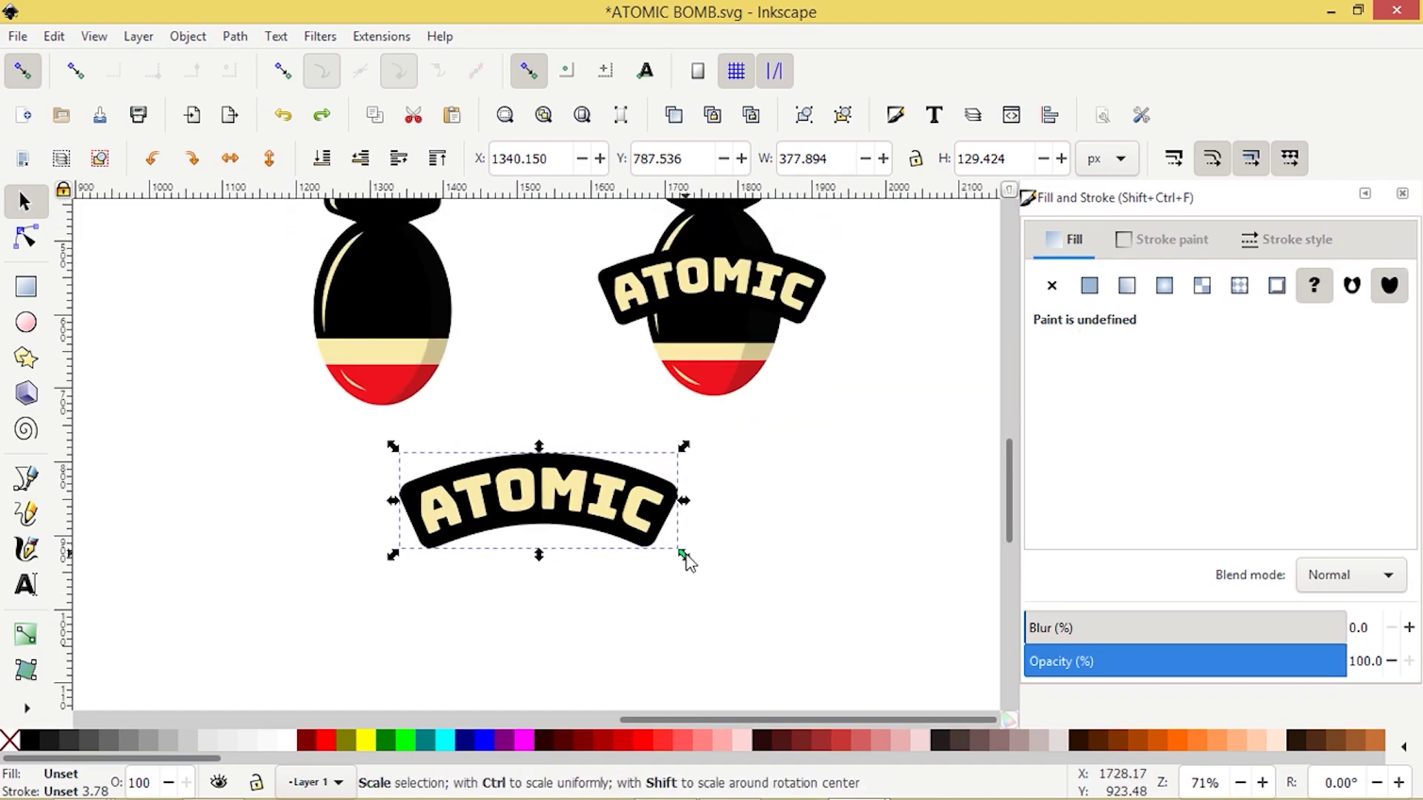
drag(683, 555, 649, 565)
drag(545, 490, 383, 282)
Center the ATOMIC banner horizontally and vertically on the black upper part of the bomb body
scroll(382, 282, up, 1)
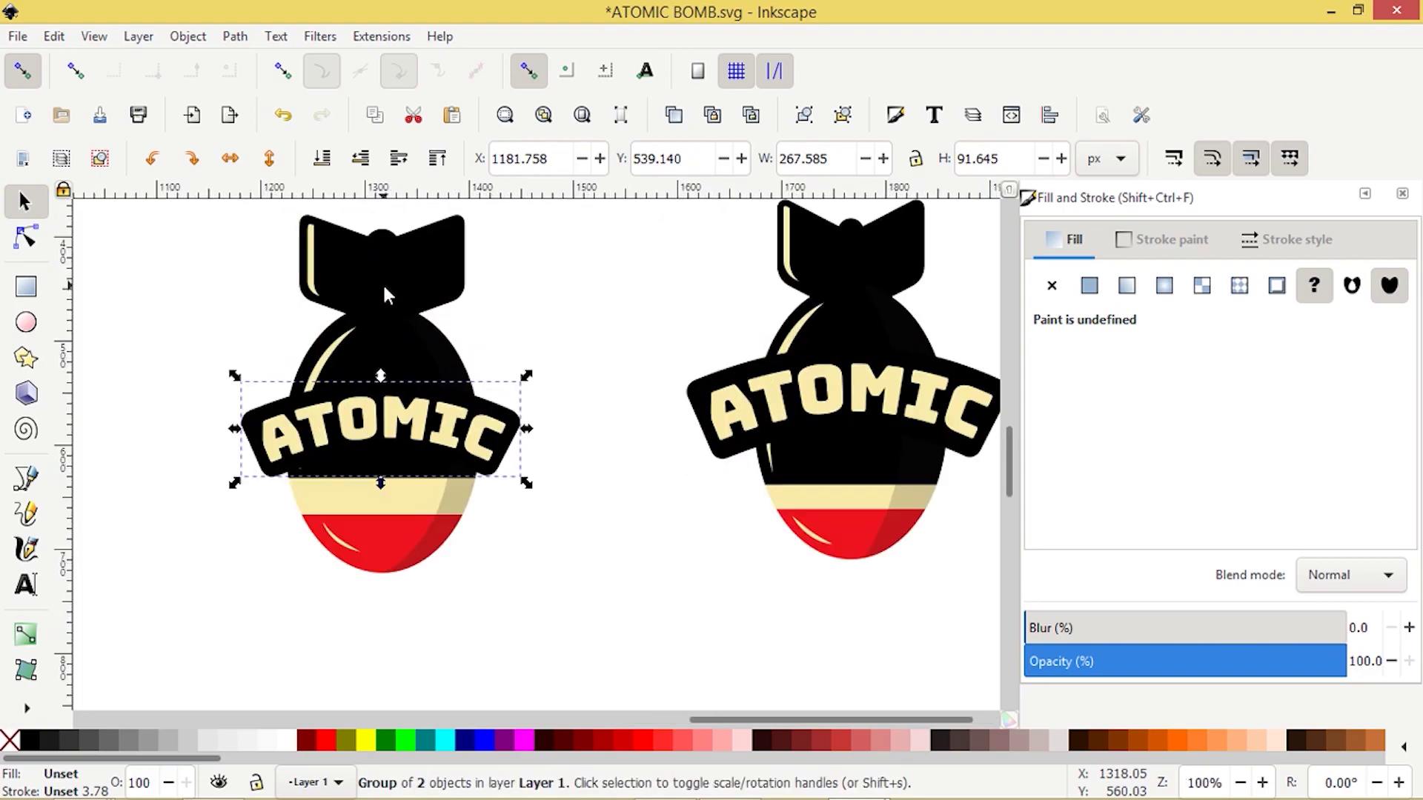
shift+click(400, 372)
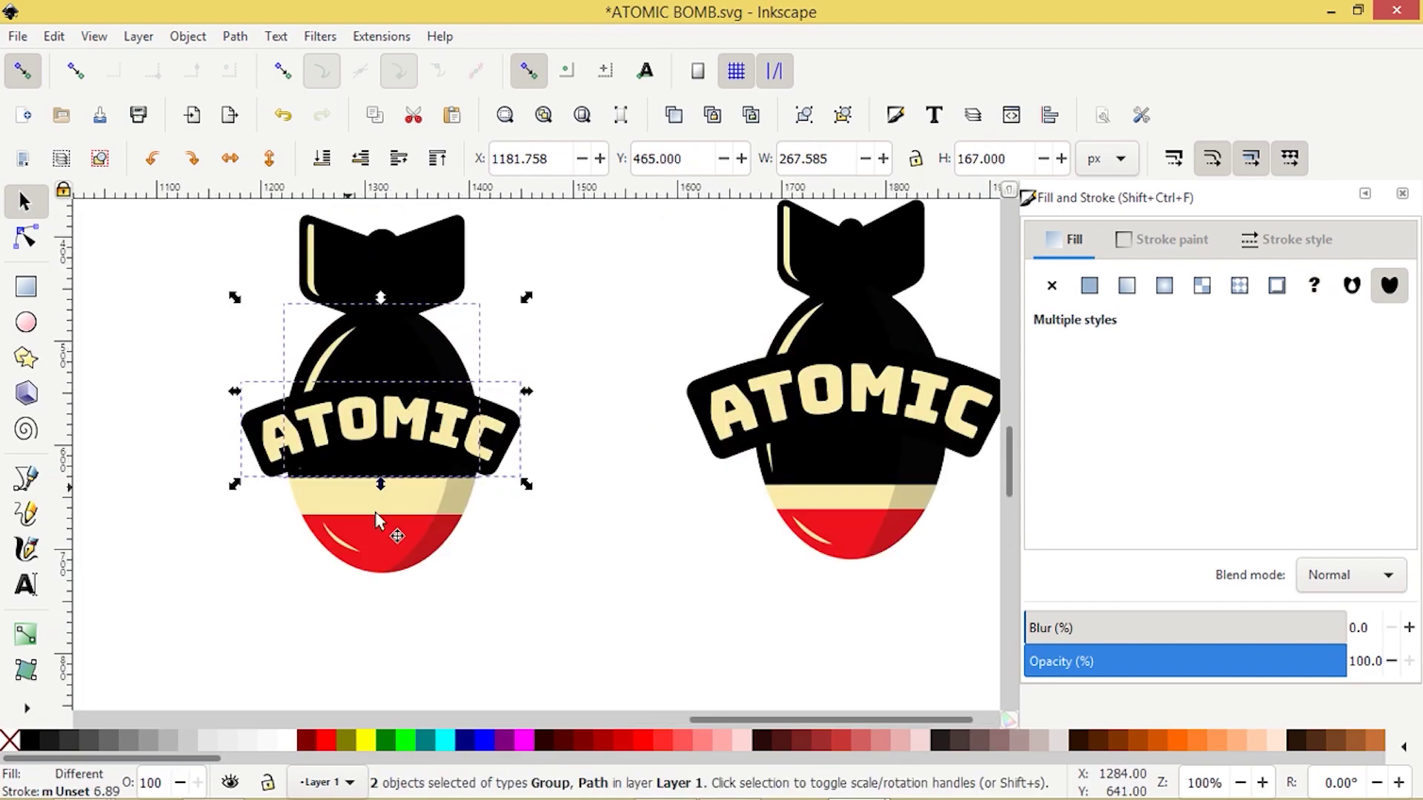
click(1050, 116)
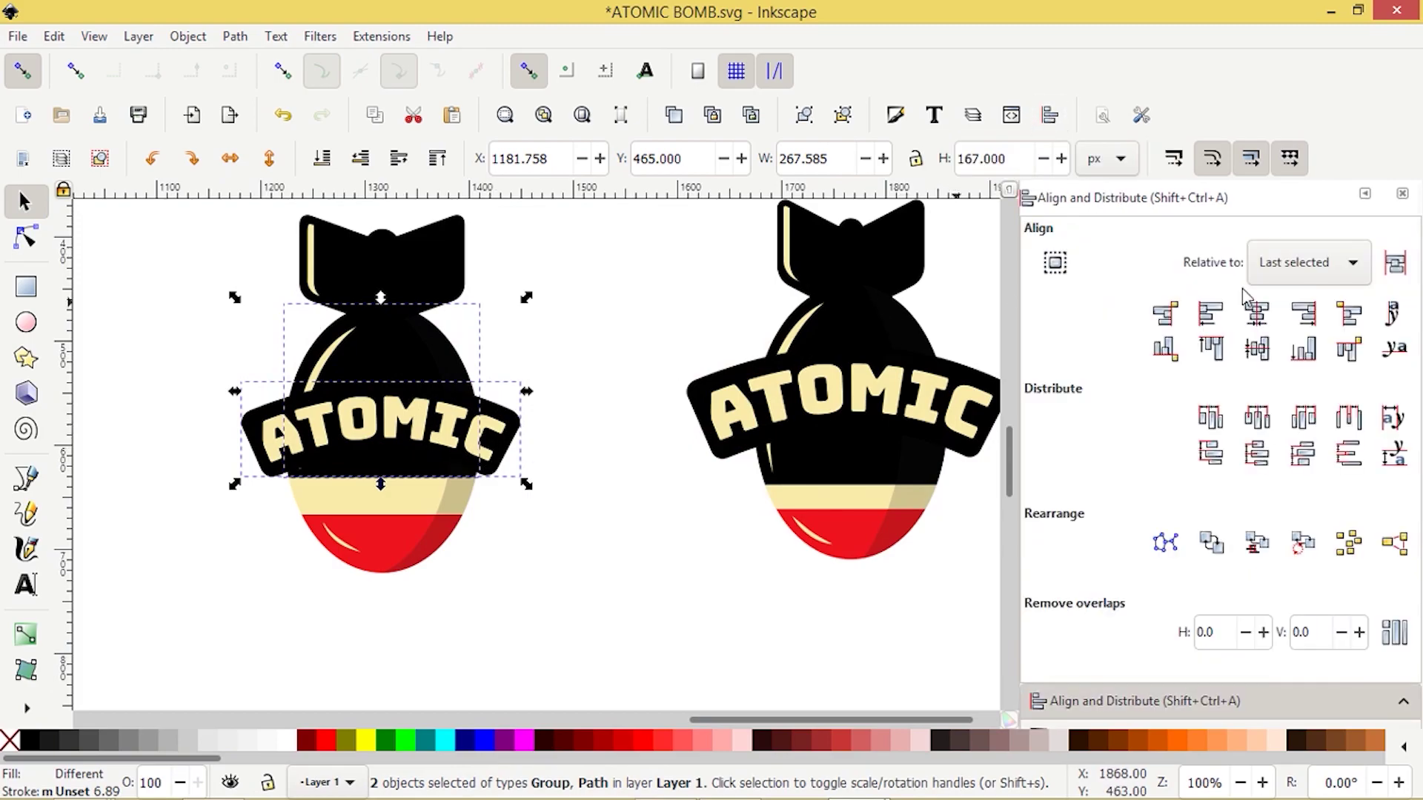
click(1266, 315)
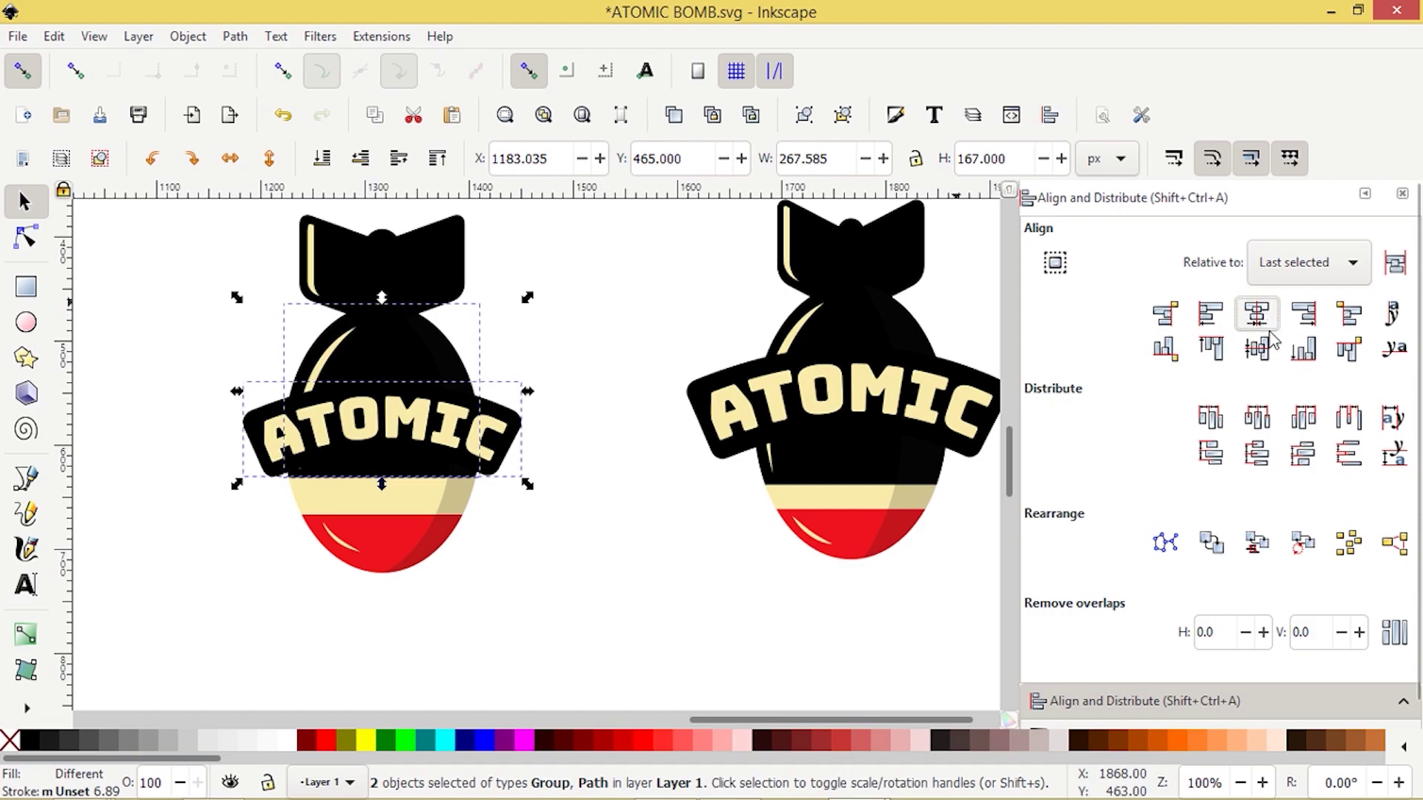
click(1257, 348)
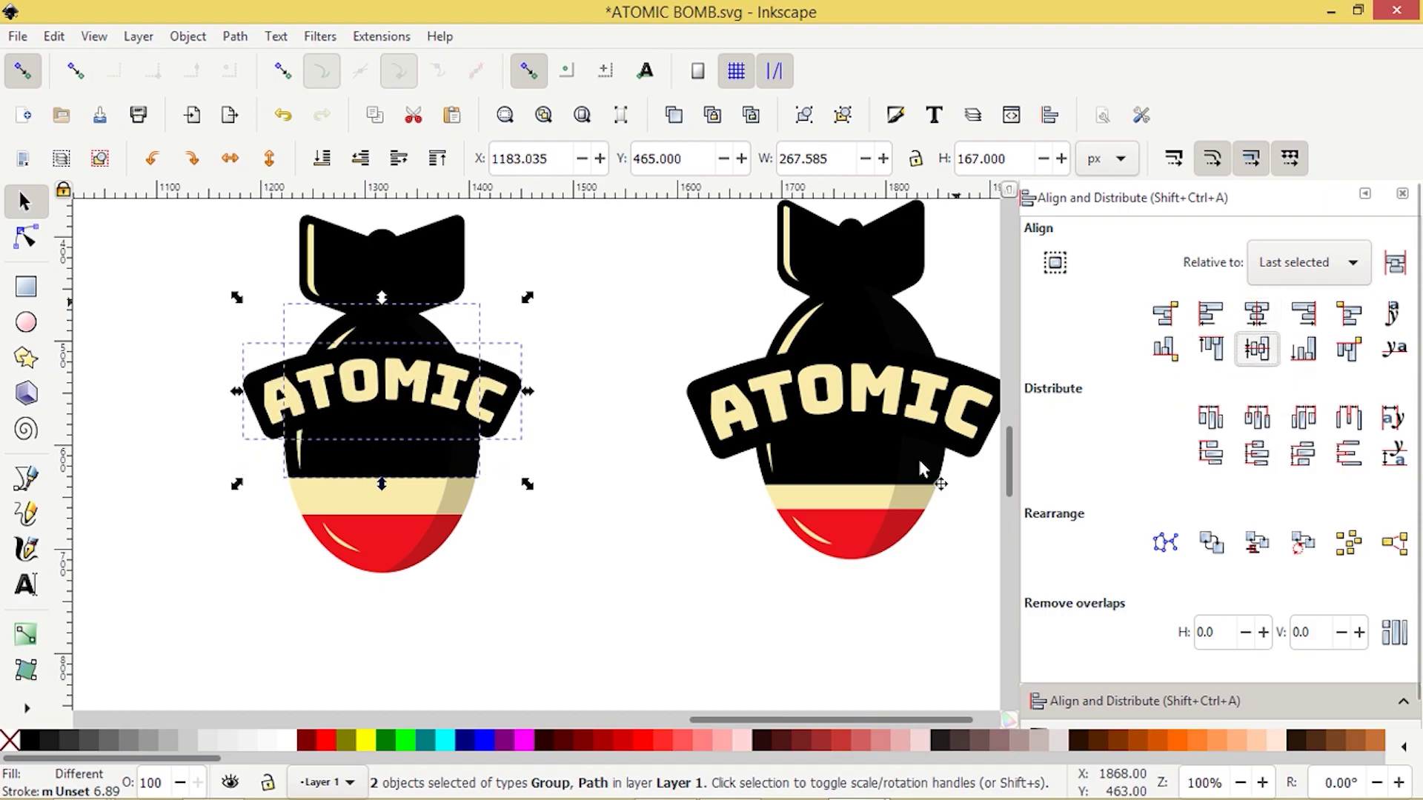
Move the ATOMIC banner straight down about 22 px on the bomb
click(556, 608)
click(370, 383)
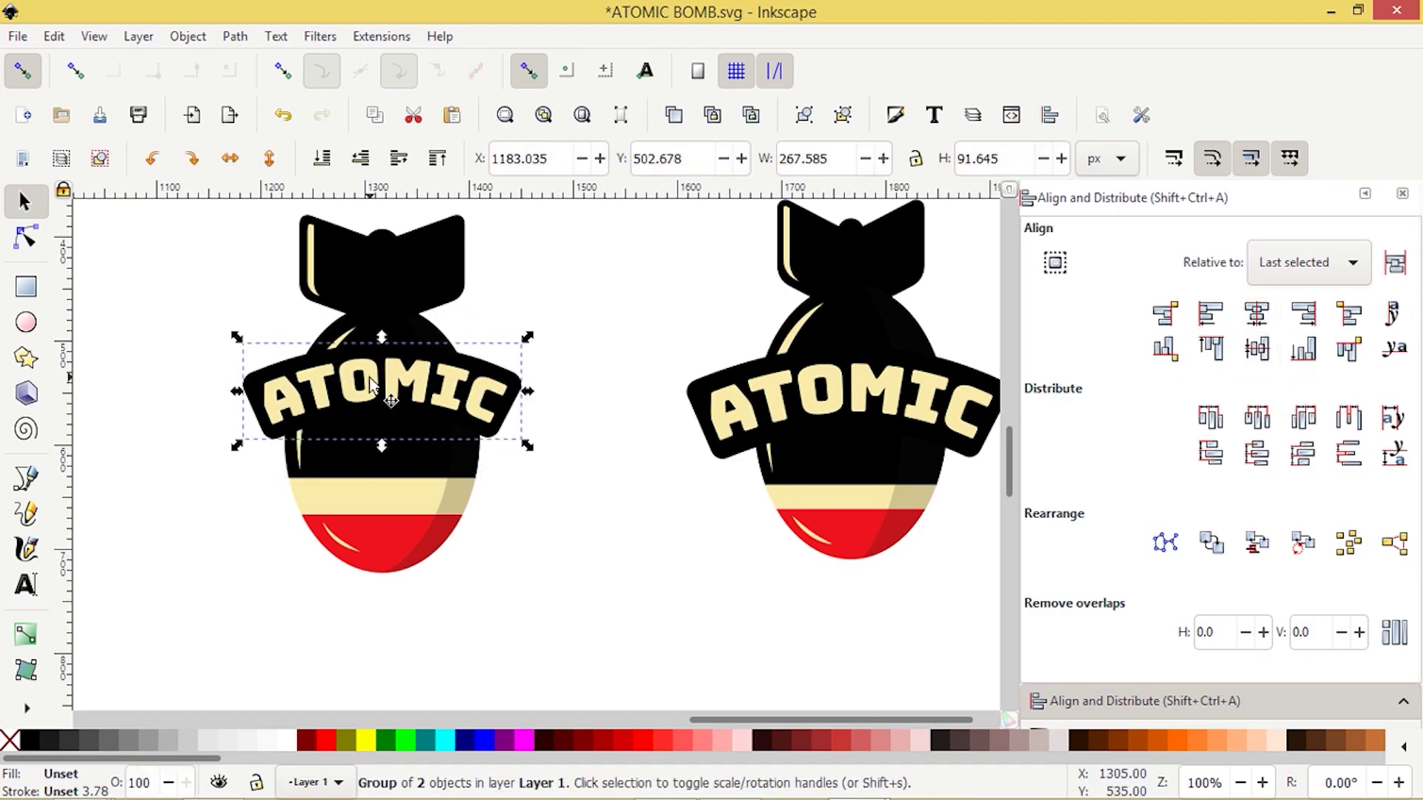
drag(372, 384, 376, 415)
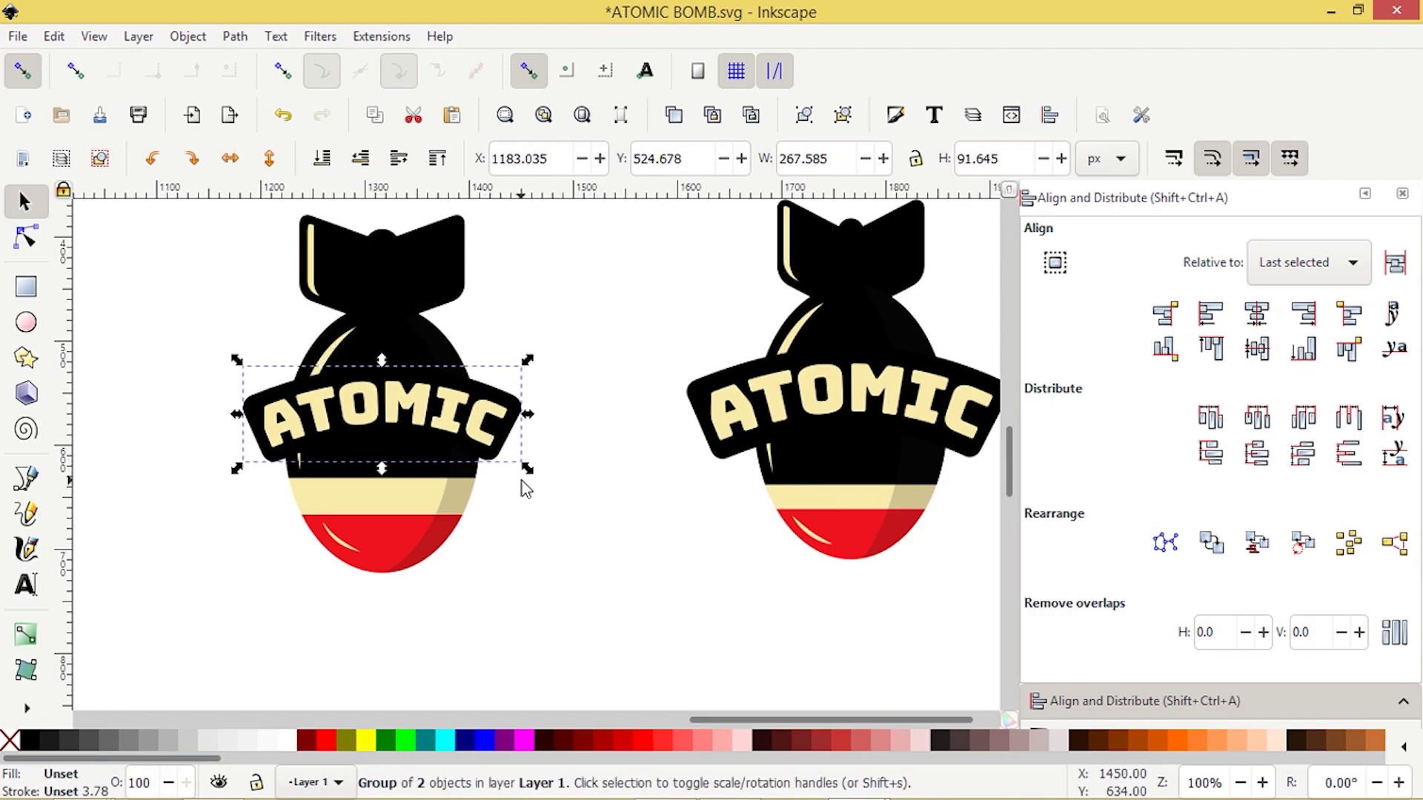
Resize the ATOMIC banner proportionally around its center to about 284 px wide, then deselect it
drag(525, 468, 517, 472)
click(567, 583)
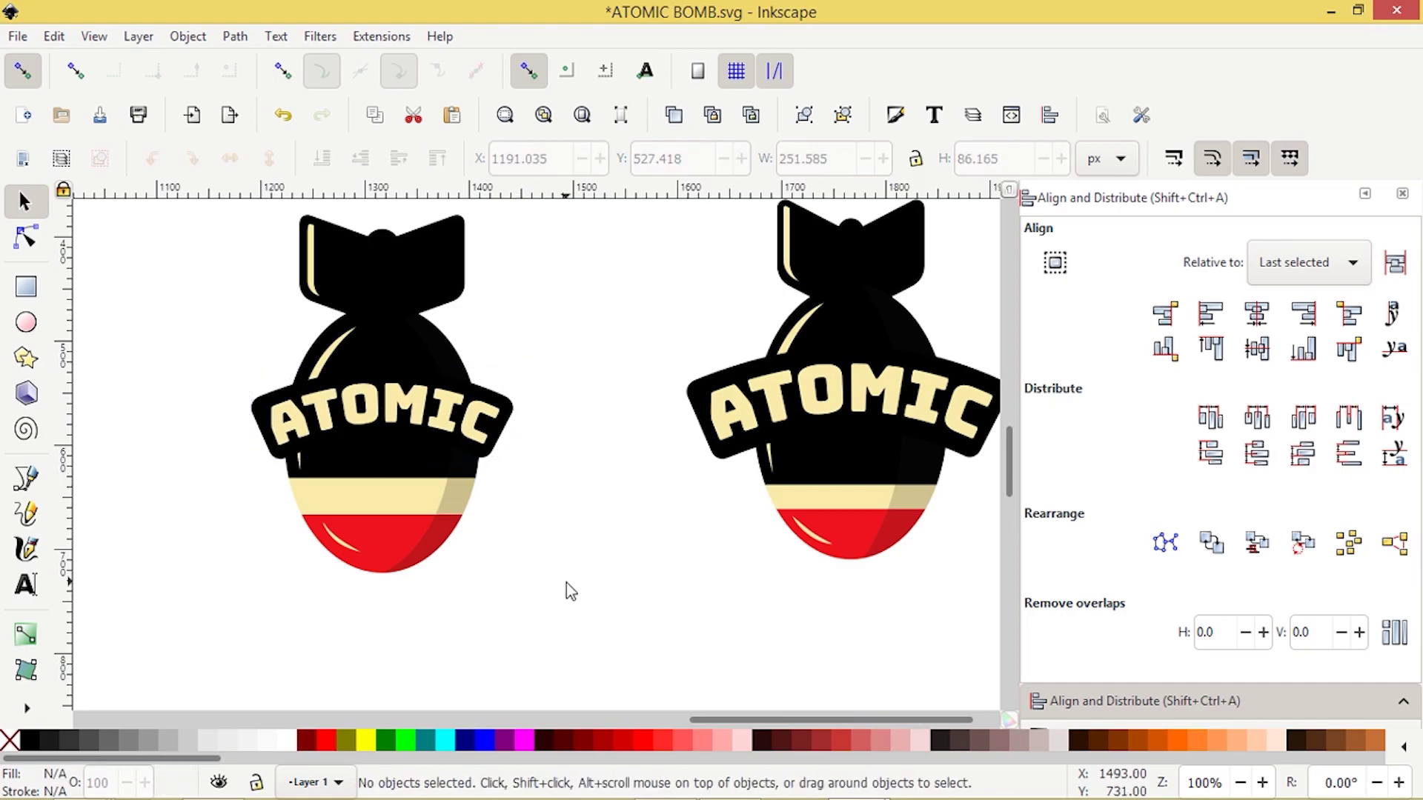
click(508, 475)
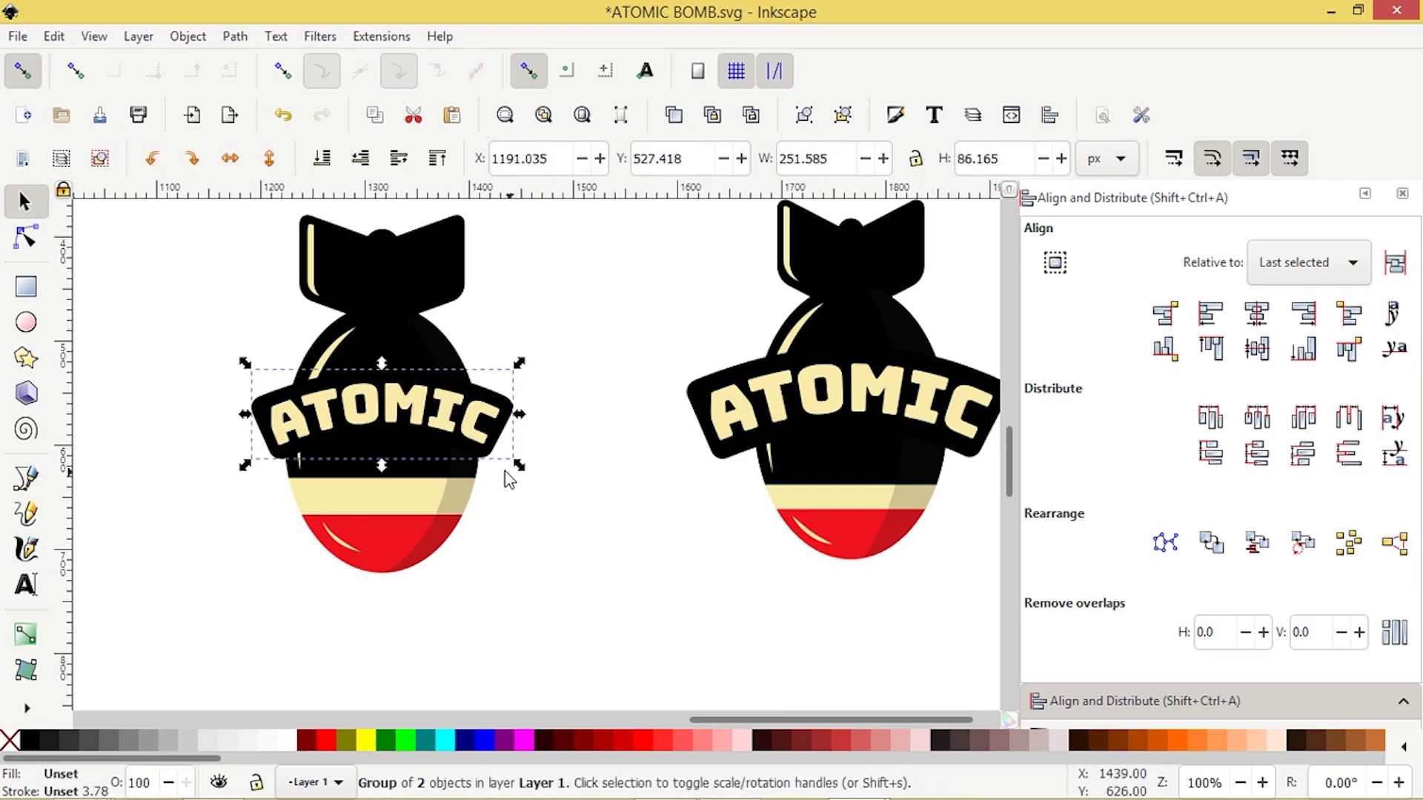
drag(524, 468, 540, 483)
click(515, 574)
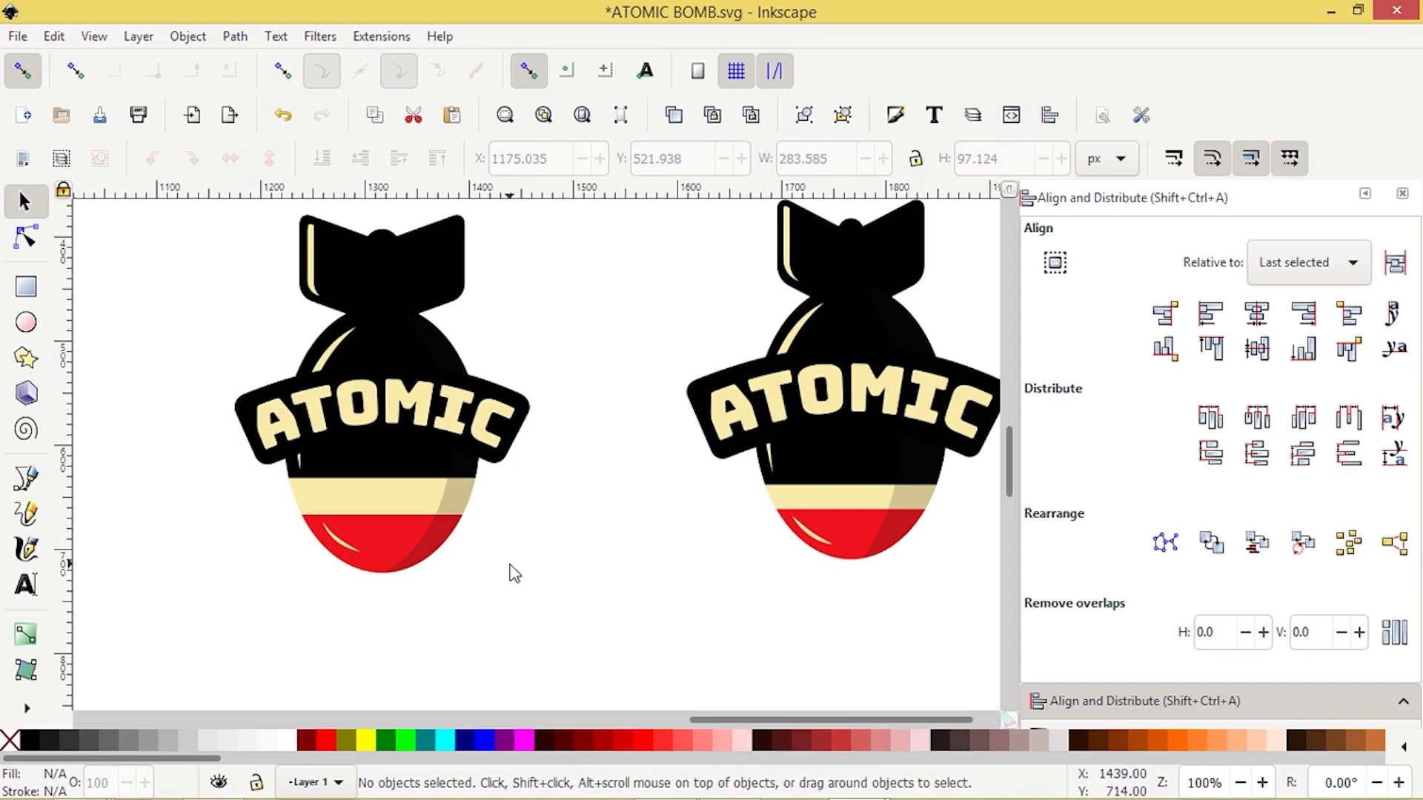
key(minus)
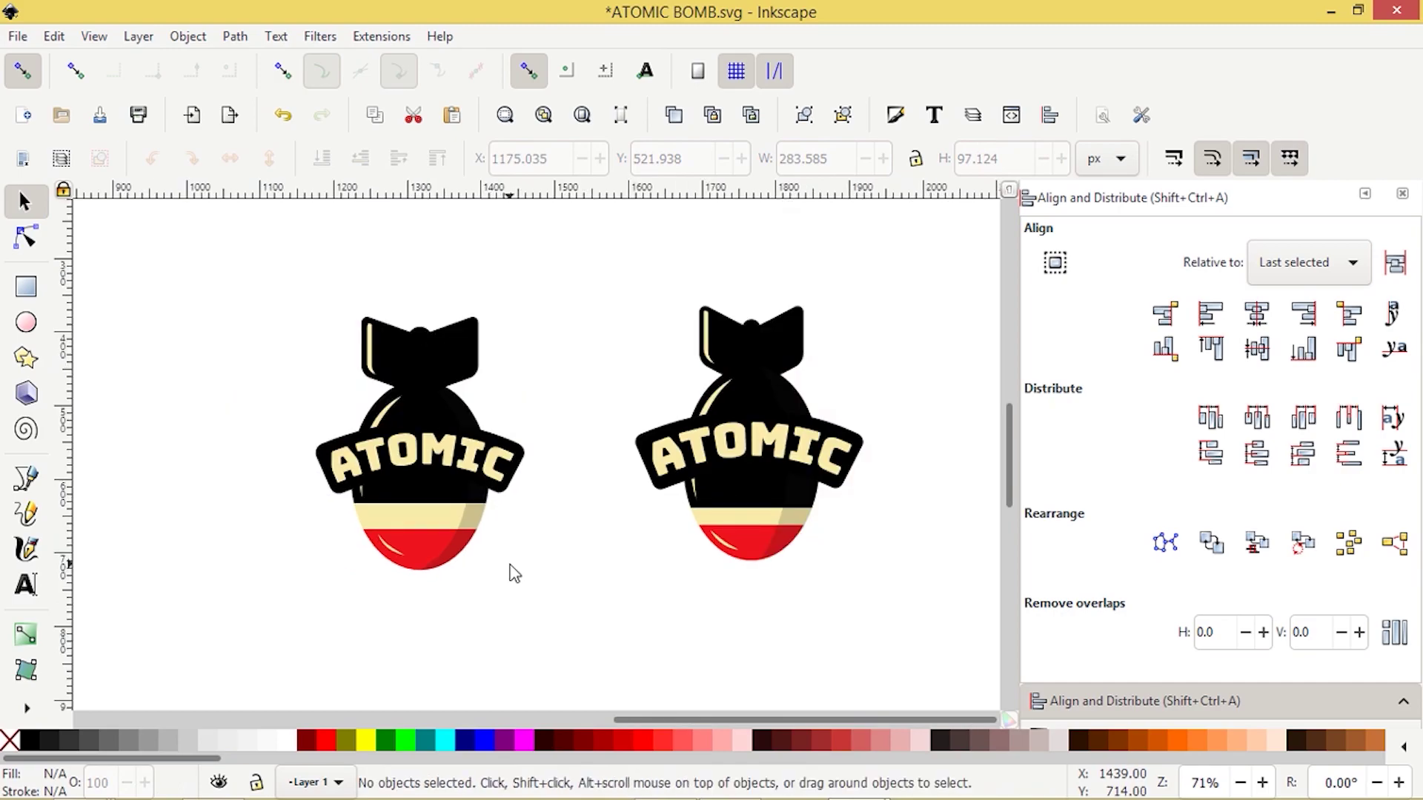